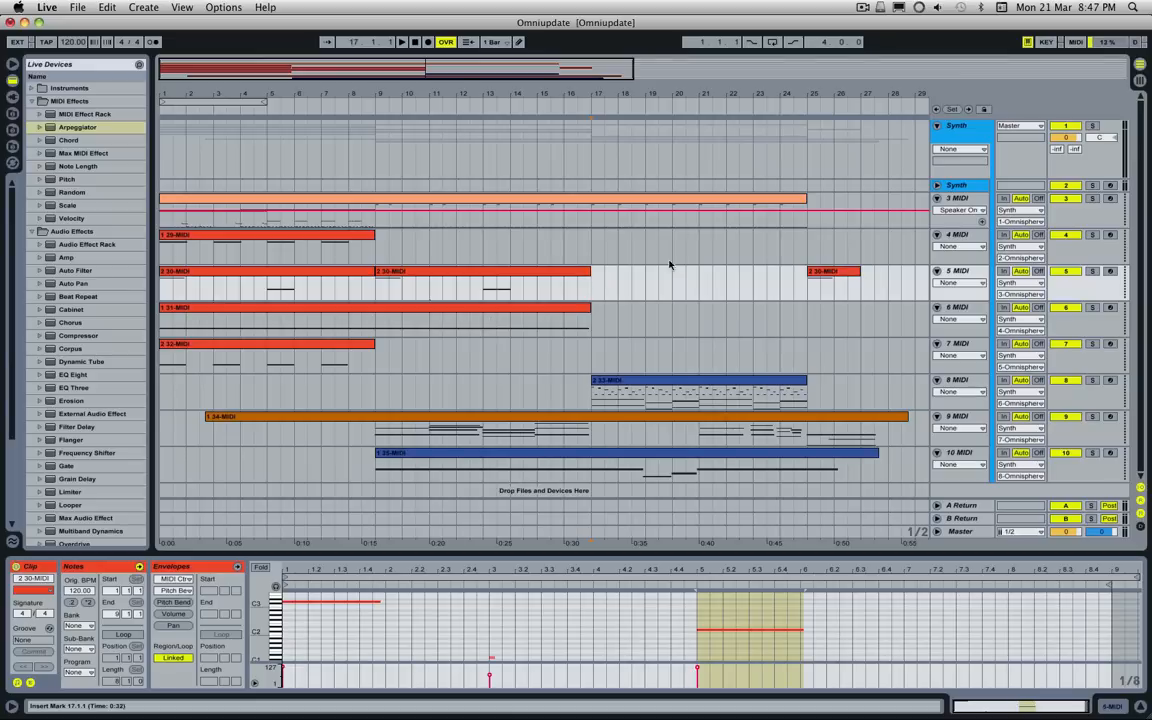
# Step: Select the clip on track 3 MIDI and play the whole arrangement from bar 1 to about bar 28
pyautogui.moveTo(442, 72); pyautogui.dragTo(365, 58)
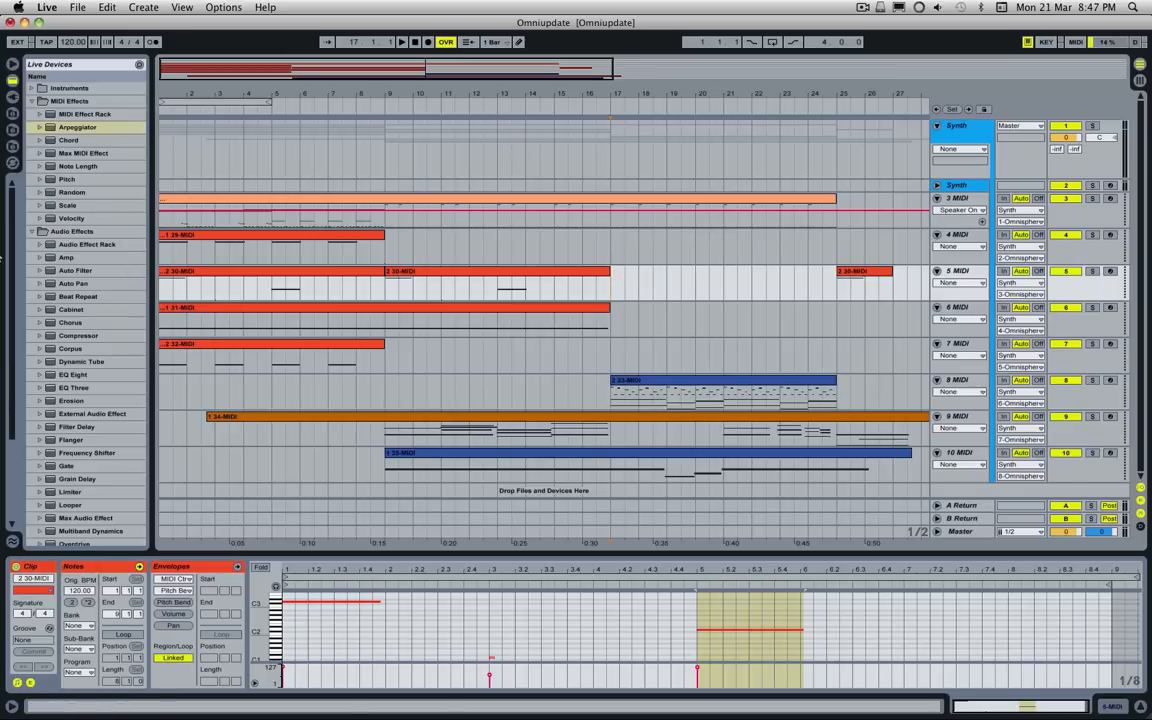
pyautogui.press('super+Tab')
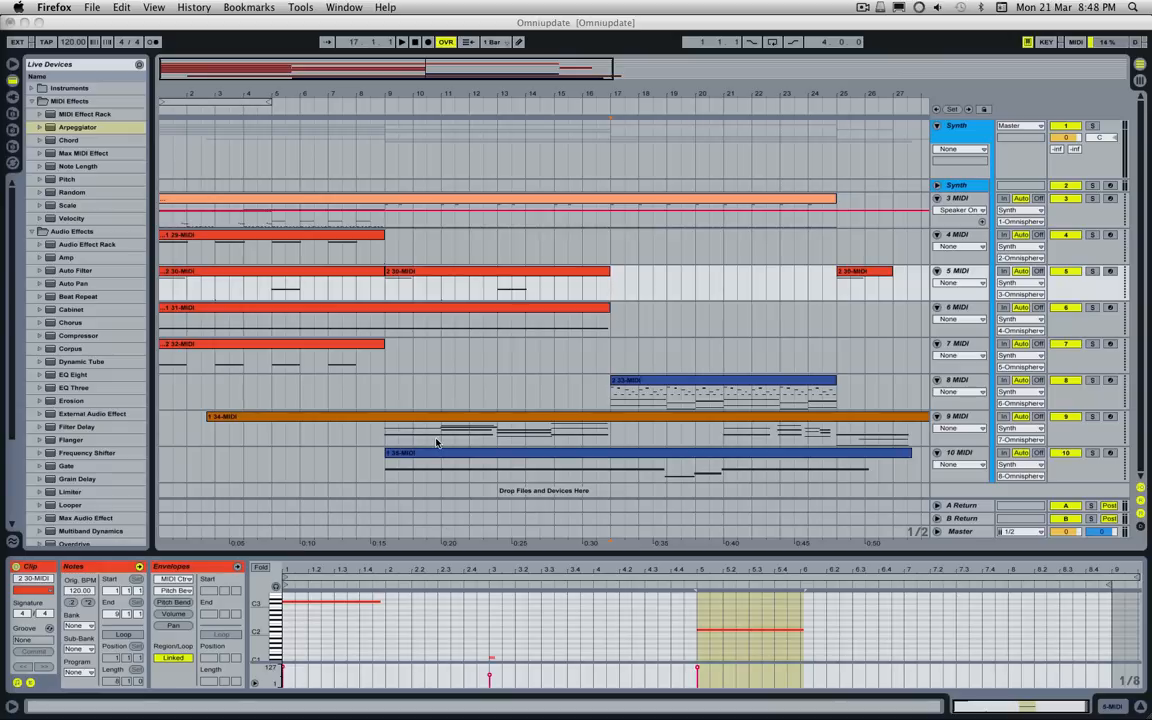
pyautogui.click(188, 186)
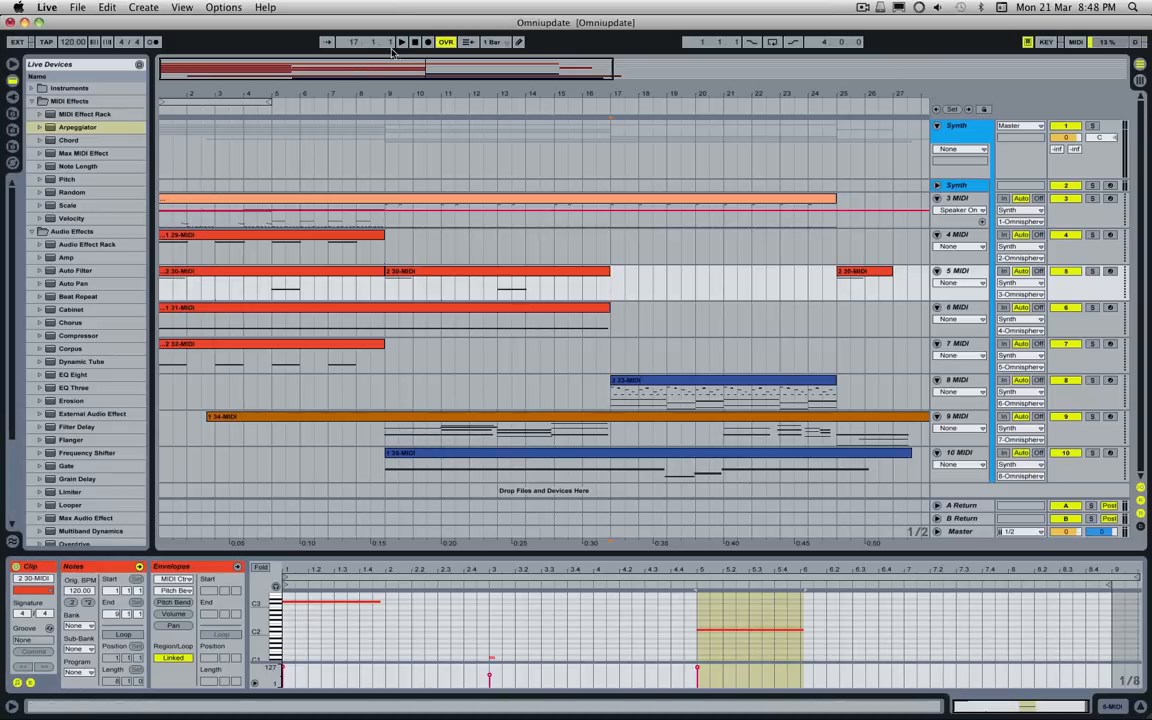
pyautogui.click(244, 198)
pyautogui.press('space')
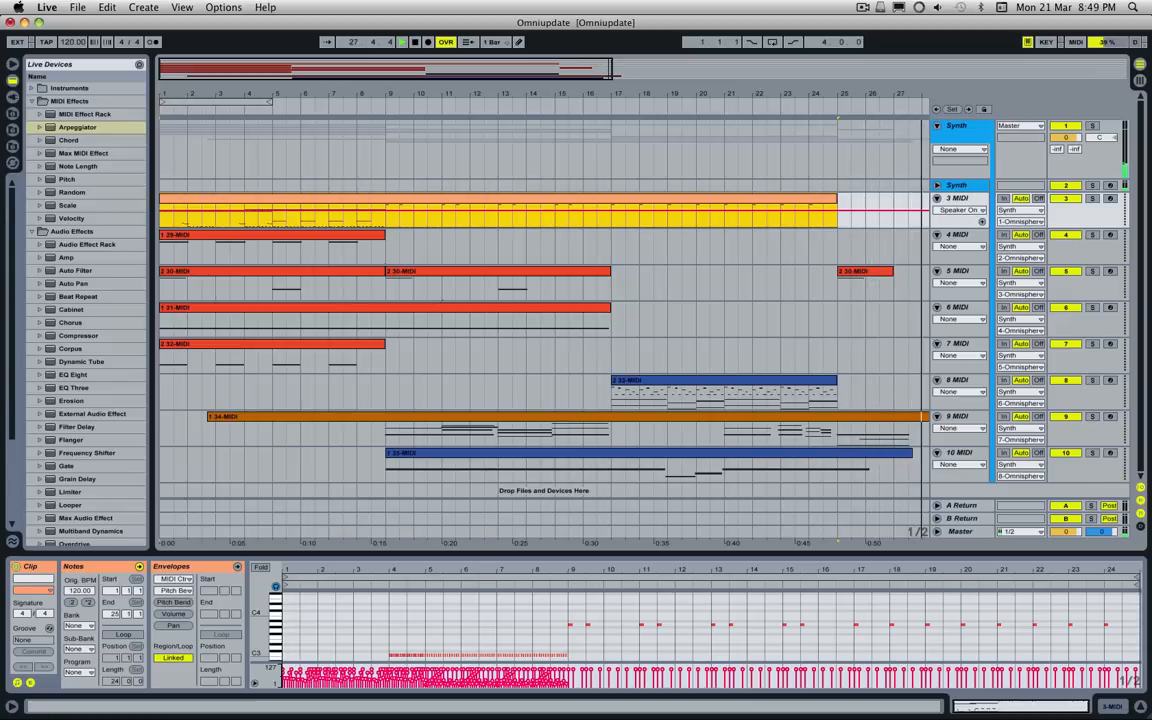
pyautogui.press('space')
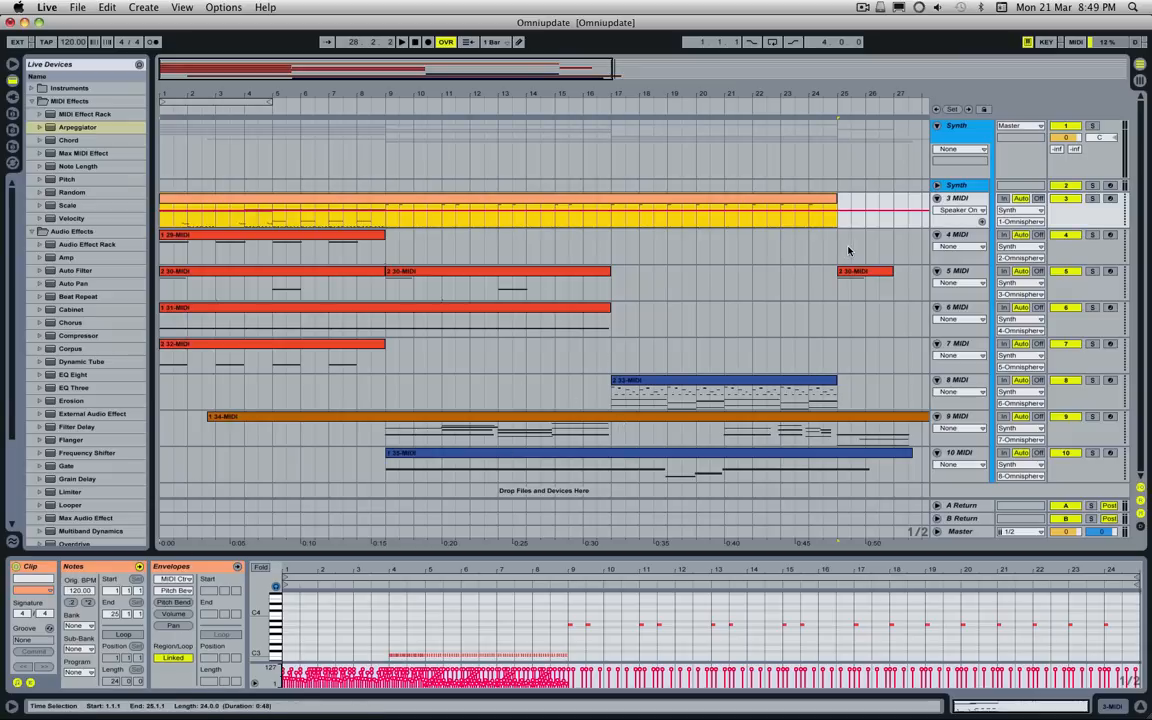
# Step: Open the Omnisphere instrument on track 2 and examine part 1's layer B soundsource, Tribute Zimmer Moog Drums ^ RR, in the Soundsource Browser
pyautogui.click(963, 187)
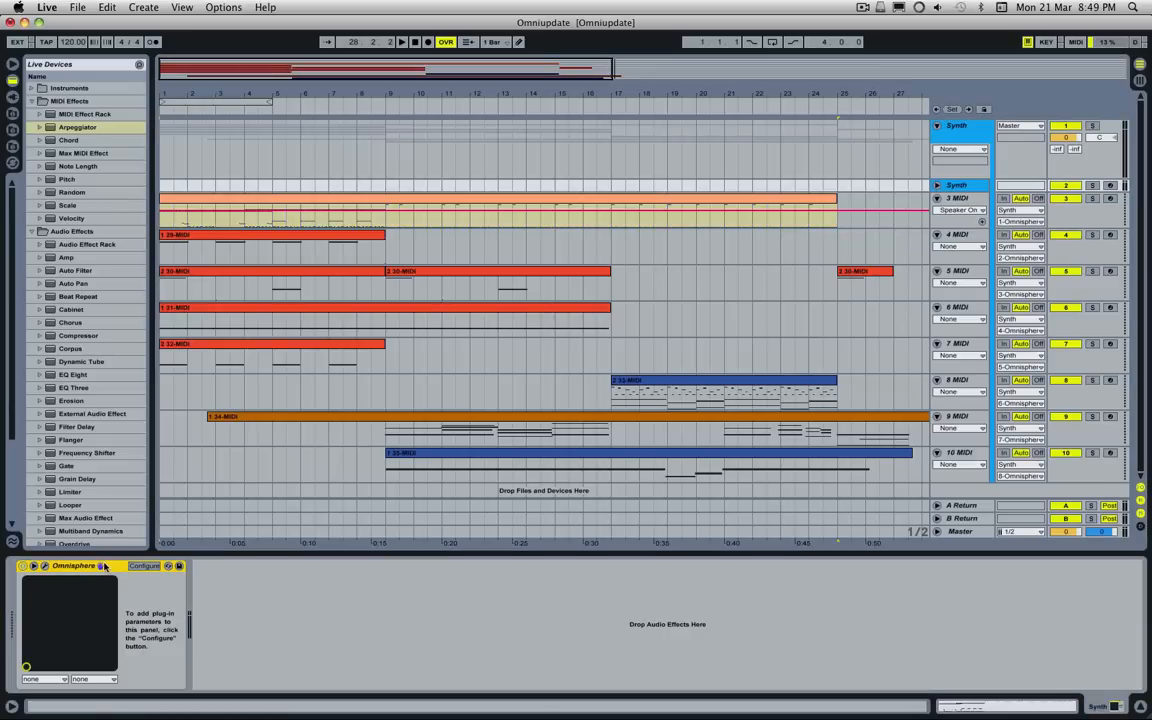
pyautogui.click(44, 567)
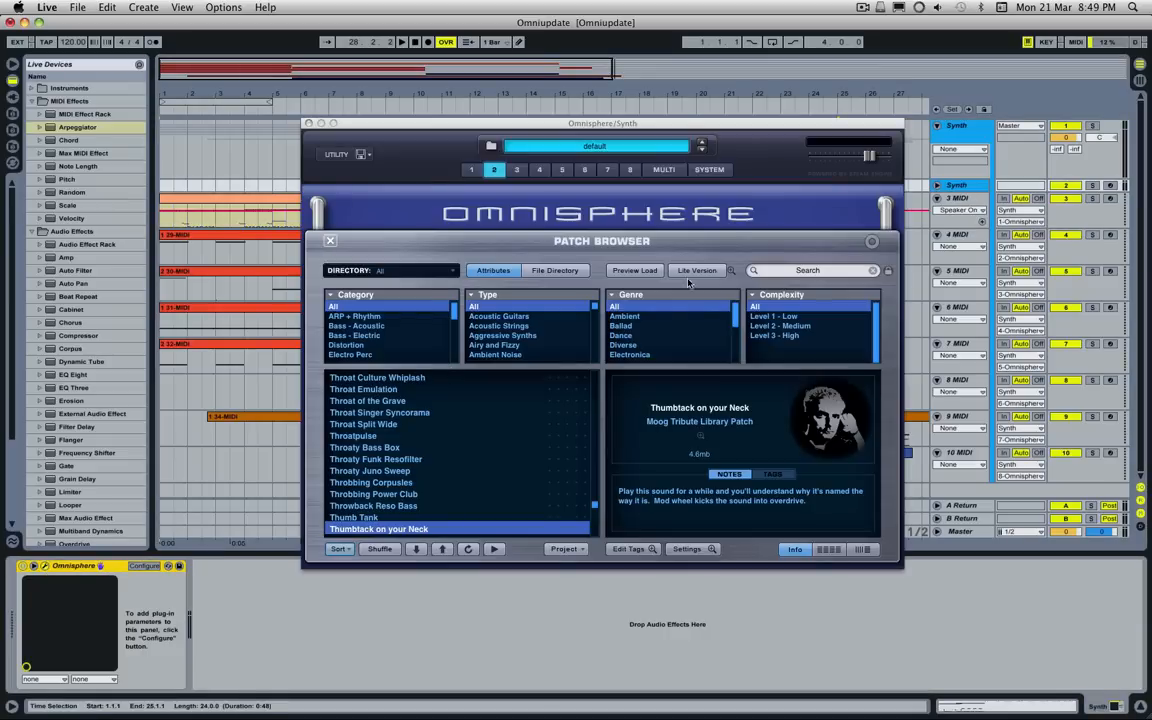
pyautogui.click(470, 172)
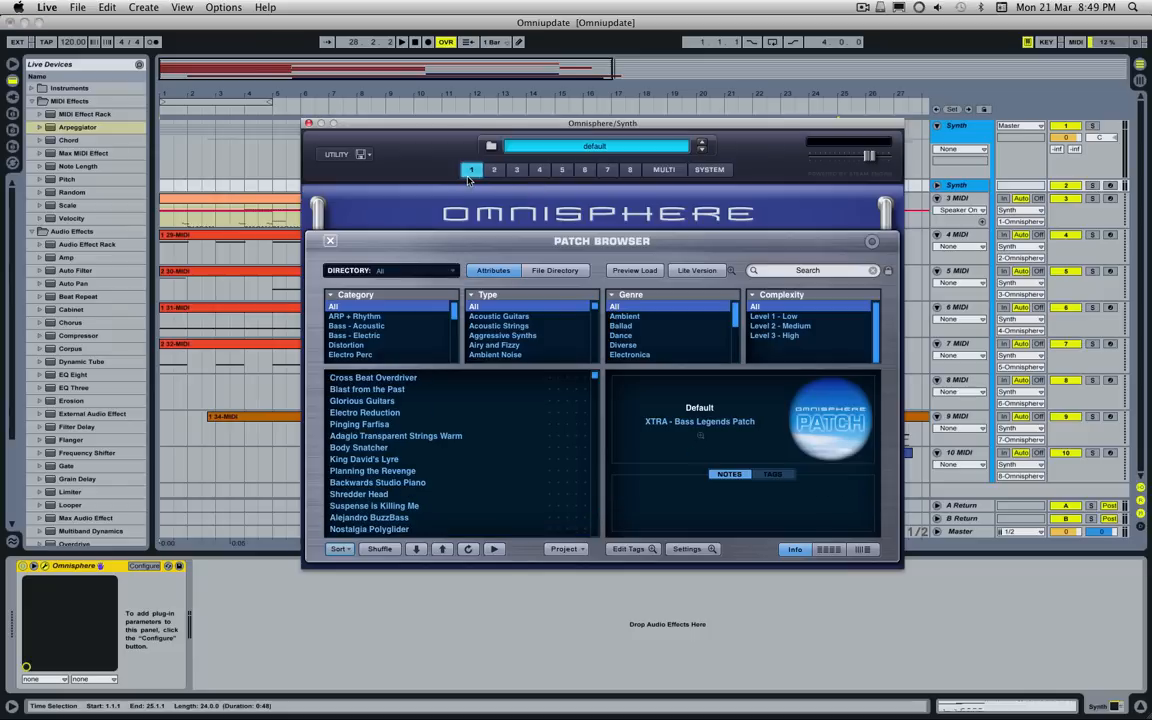
pyautogui.click(331, 241)
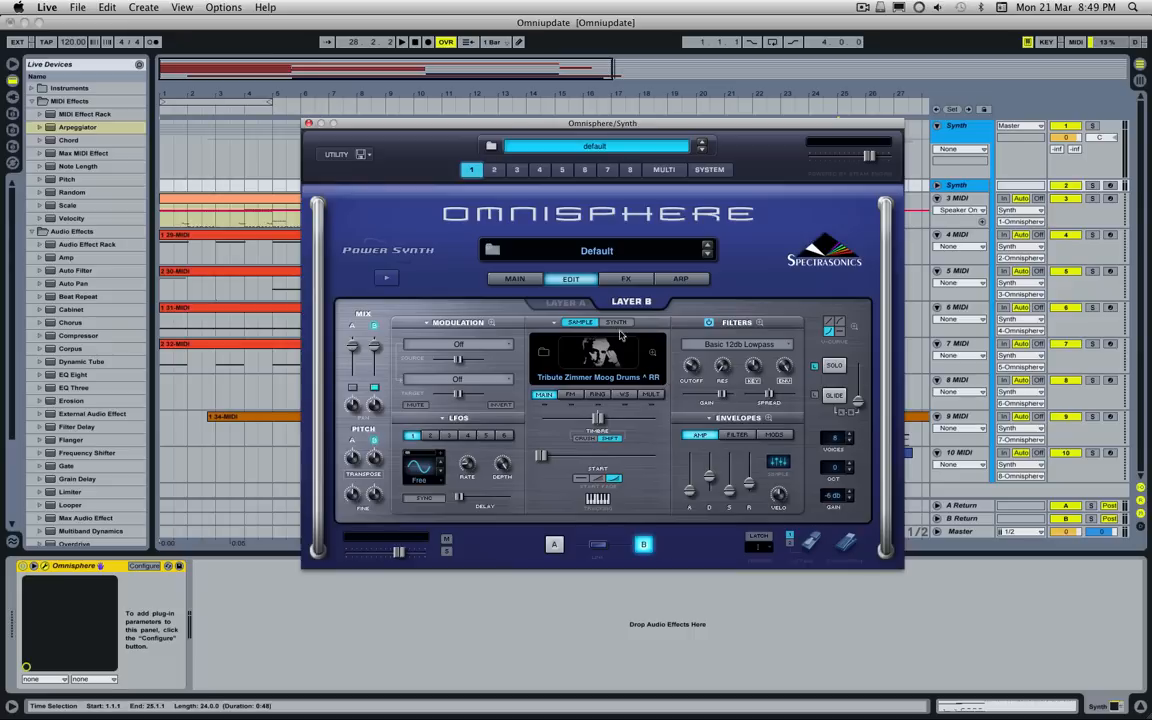
pyautogui.click(620, 369)
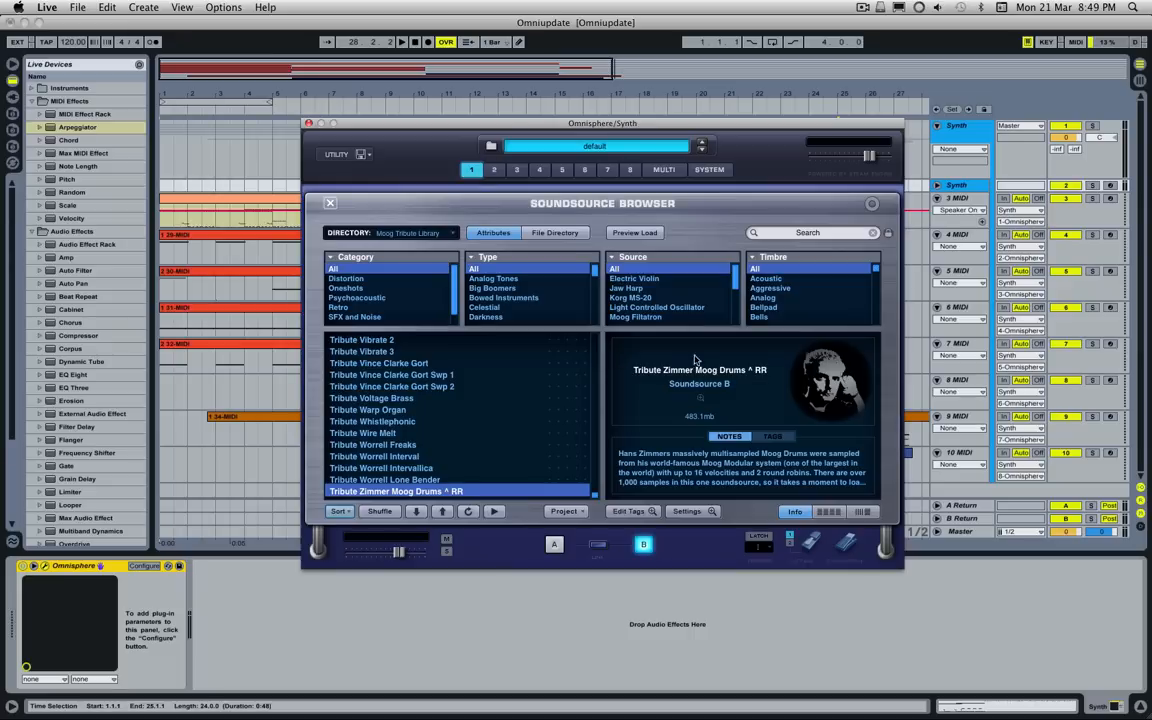
pyautogui.click(330, 204)
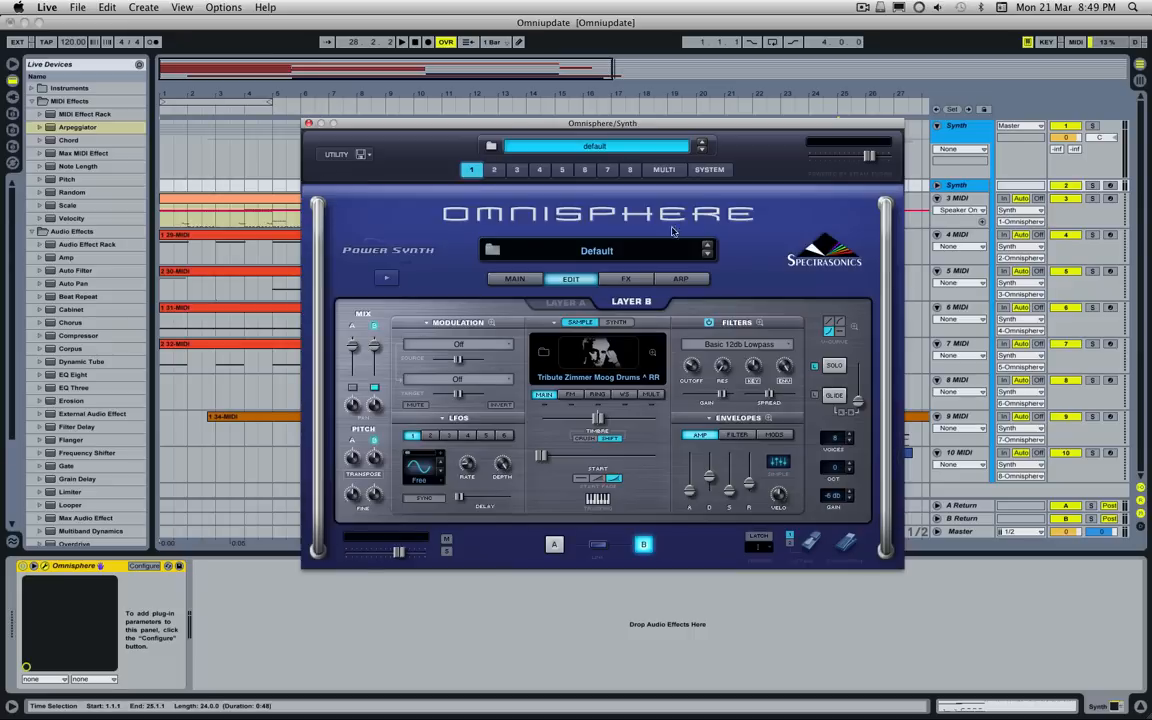
pyautogui.click(600, 368)
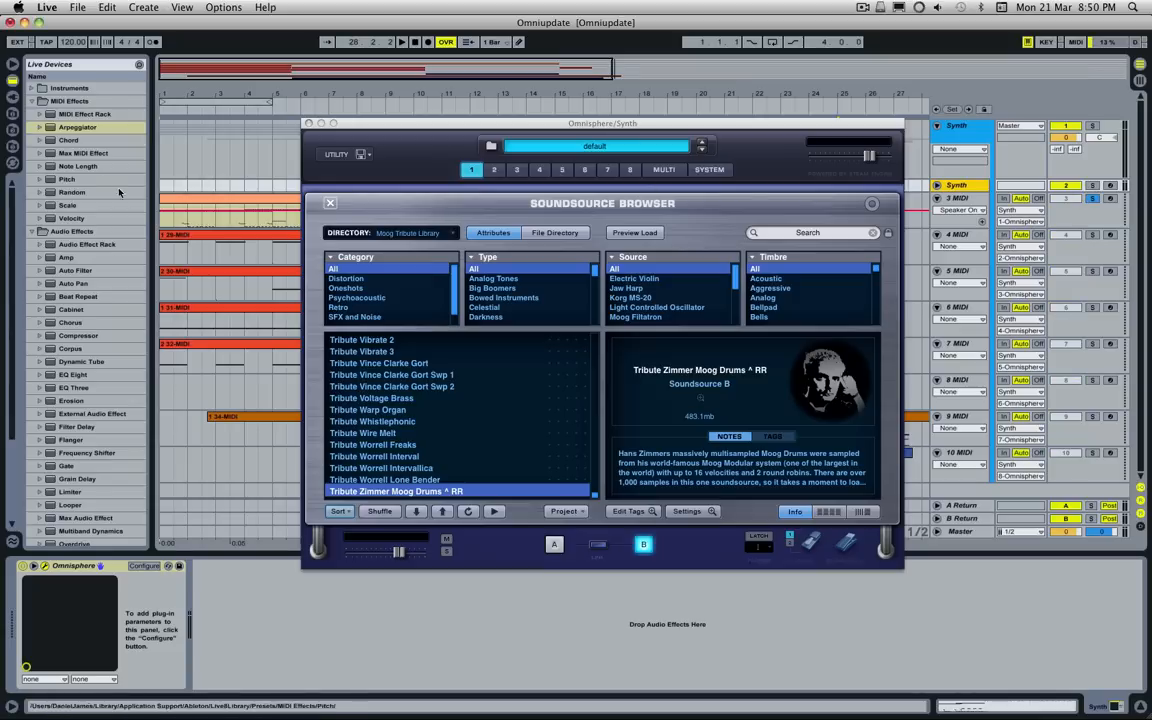
# Step: Examine the drum notes of the 3 MIDI clip in an enlarged note editor while playing its opening bars
pyautogui.click(218, 200)
pyautogui.doubleClick(218, 200)
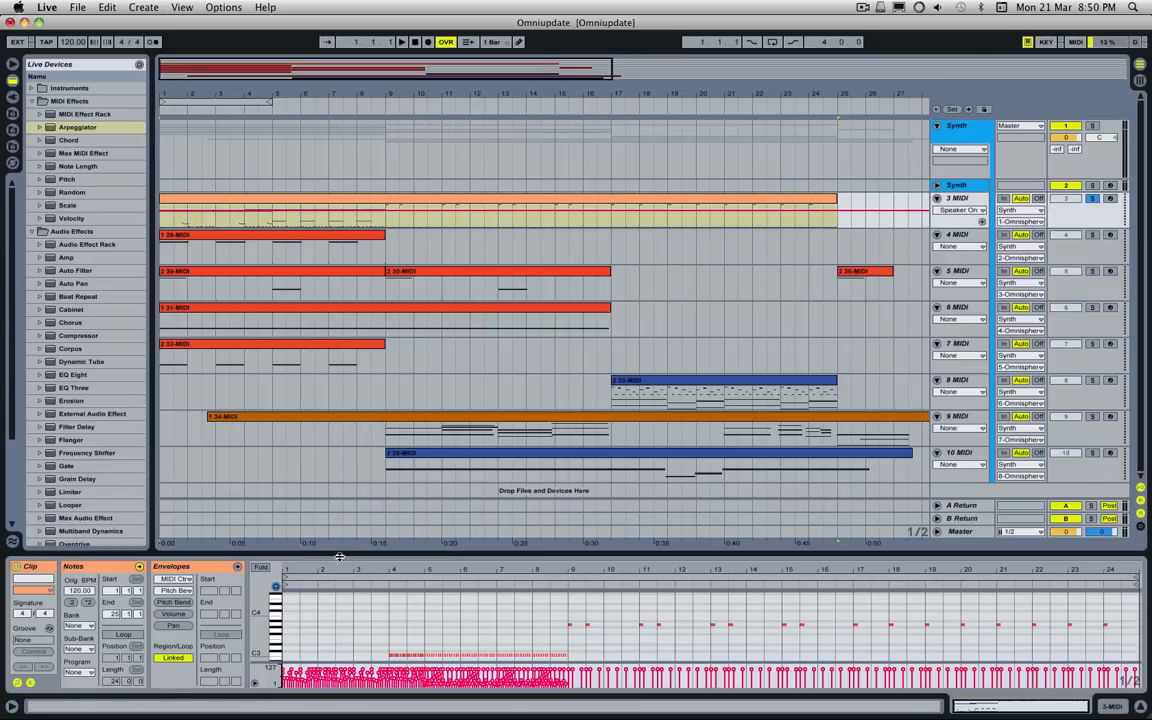
pyautogui.moveTo(305, 552); pyautogui.dragTo(358, 331)
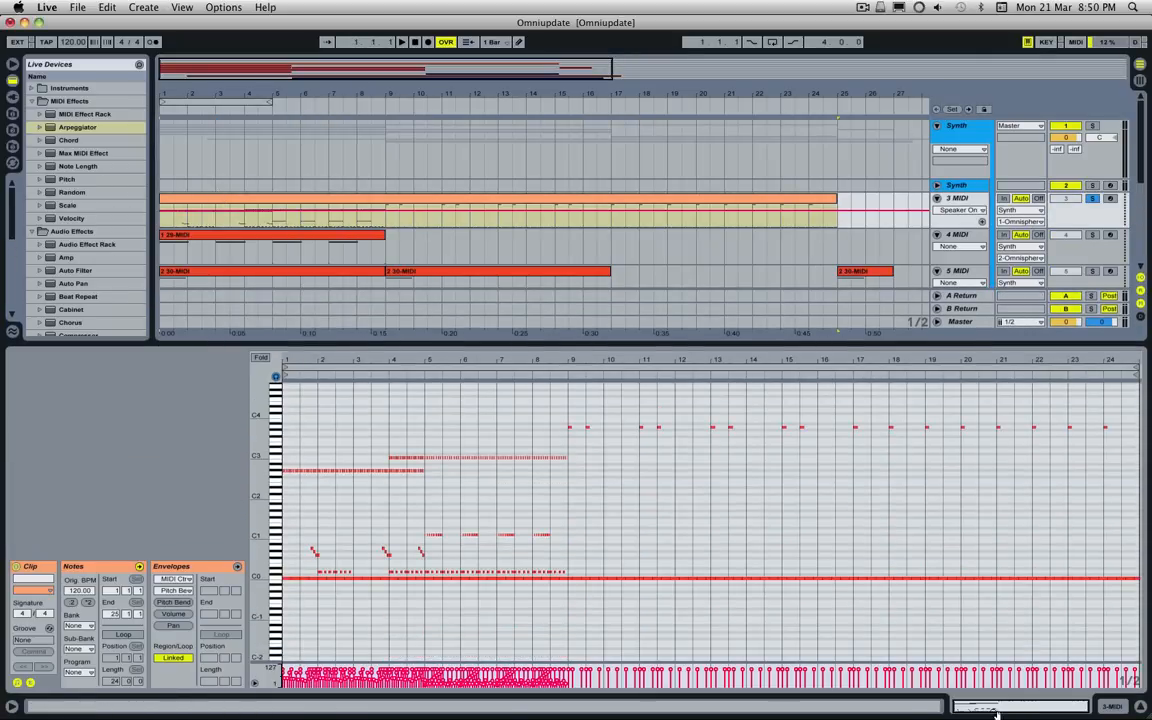
pyautogui.moveTo(996, 711); pyautogui.dragTo(964, 709)
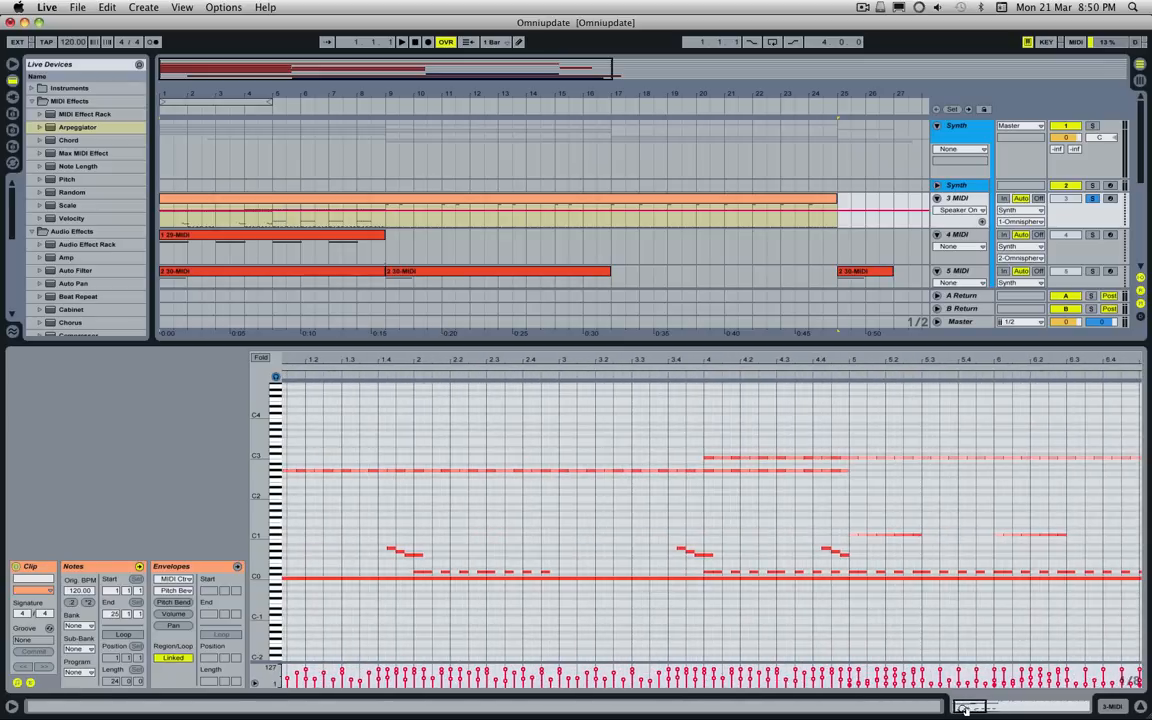
pyautogui.press('space')
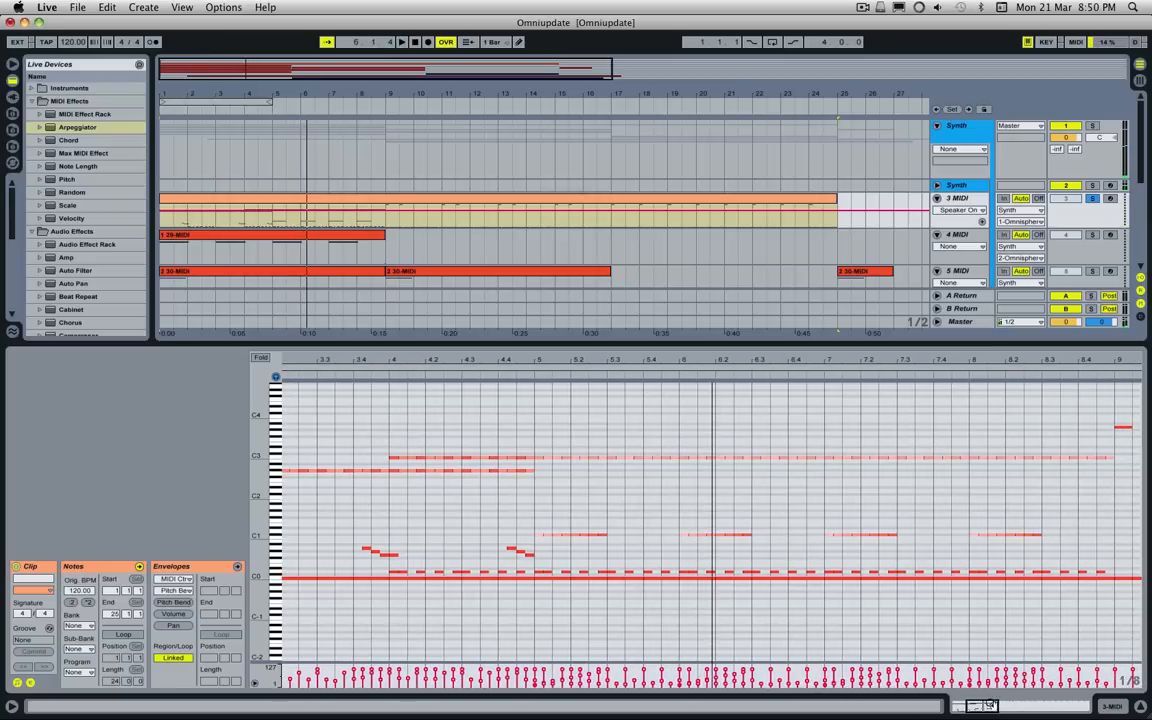
pyautogui.moveTo(989, 704); pyautogui.dragTo(766, 319)
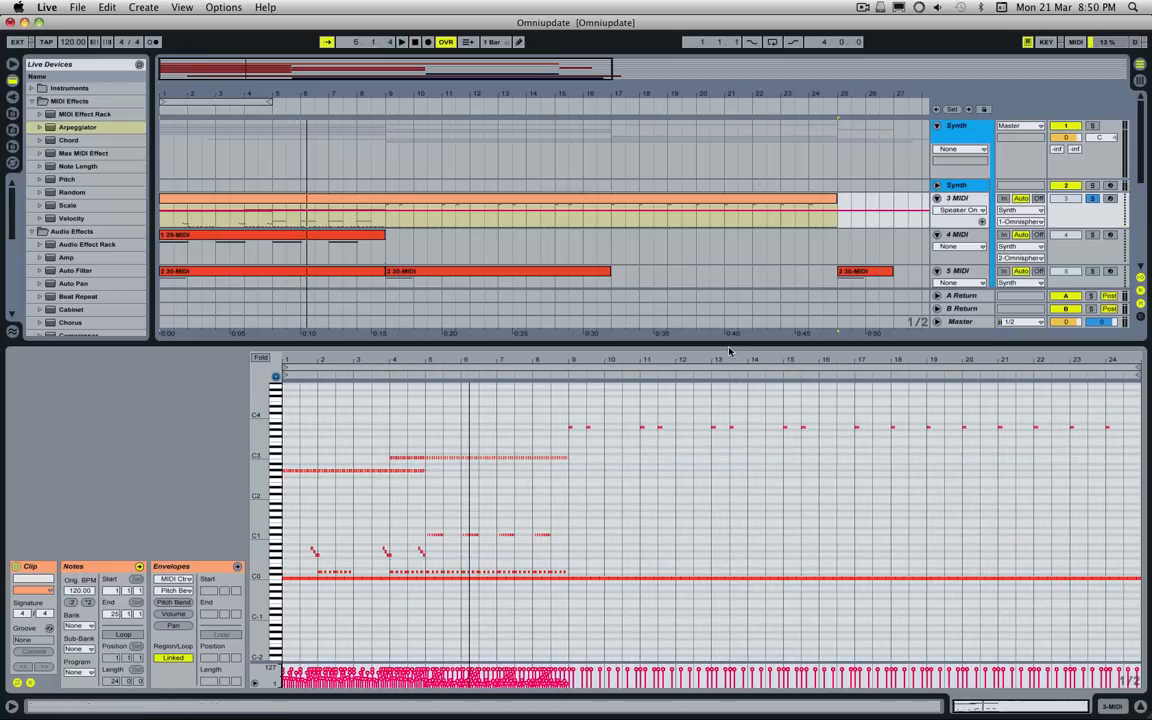
pyautogui.moveTo(726, 369); pyautogui.dragTo(757, 527)
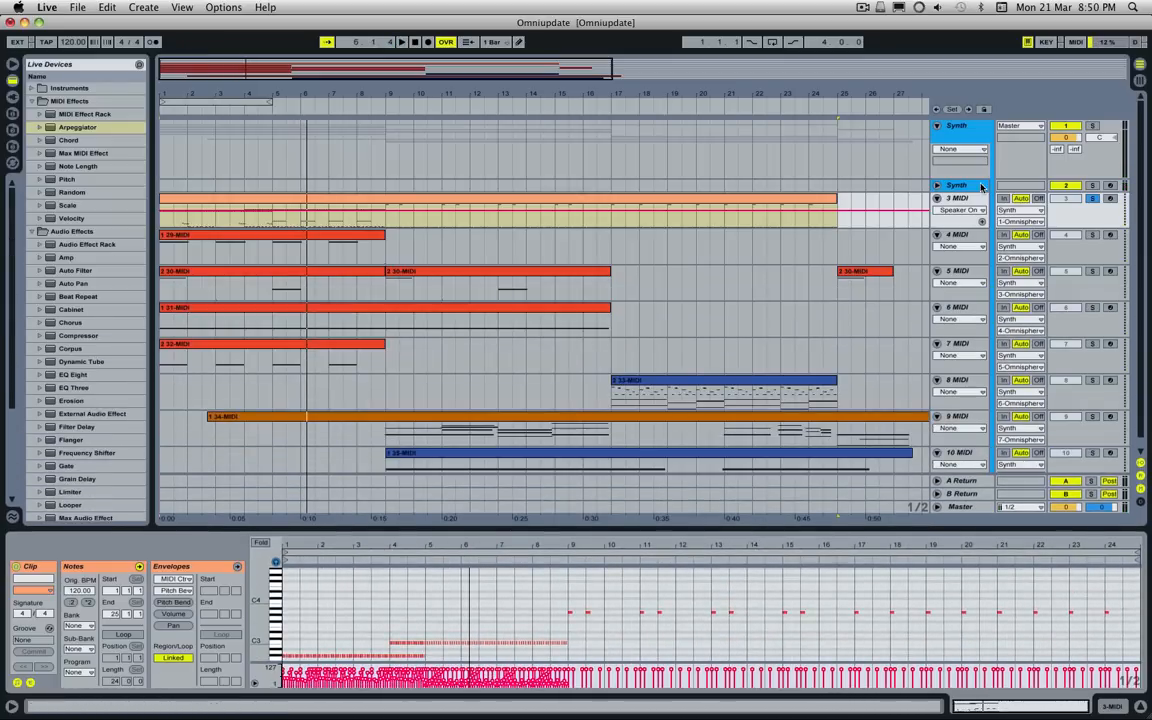
# Step: Return to Omnisphere part 1's edit page, play the soloed drum track, and arm 3 MIDI temporarily for recording
pyautogui.click(969, 187)
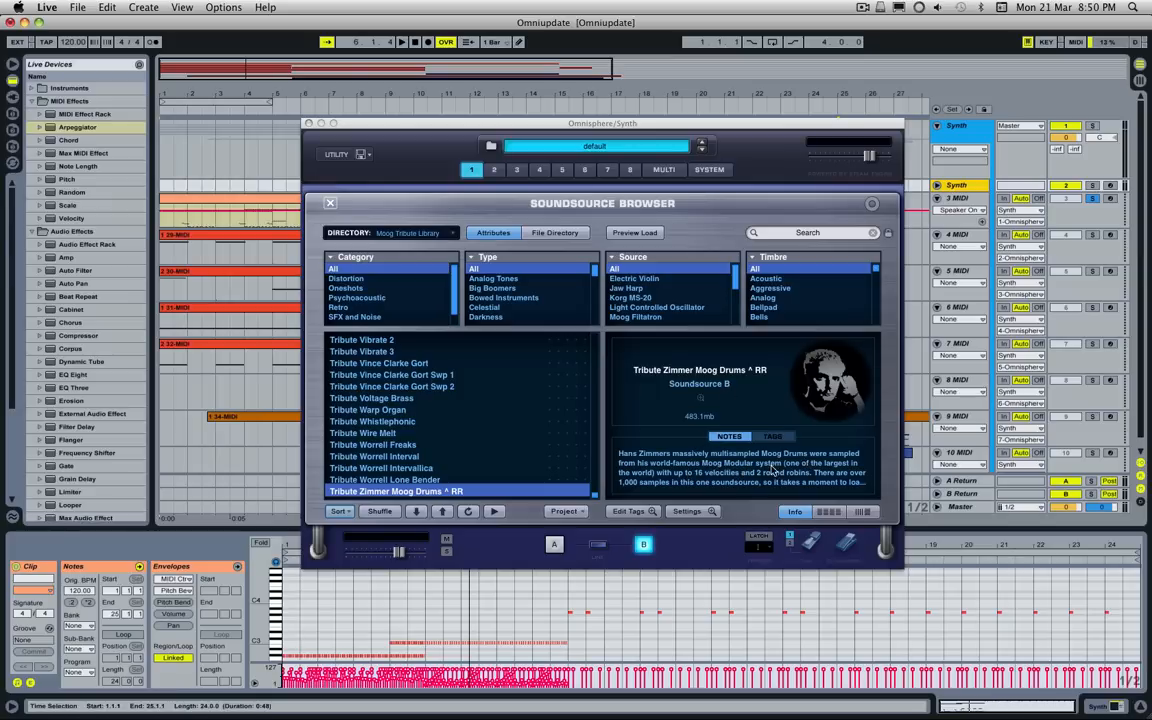
pyautogui.click(330, 204)
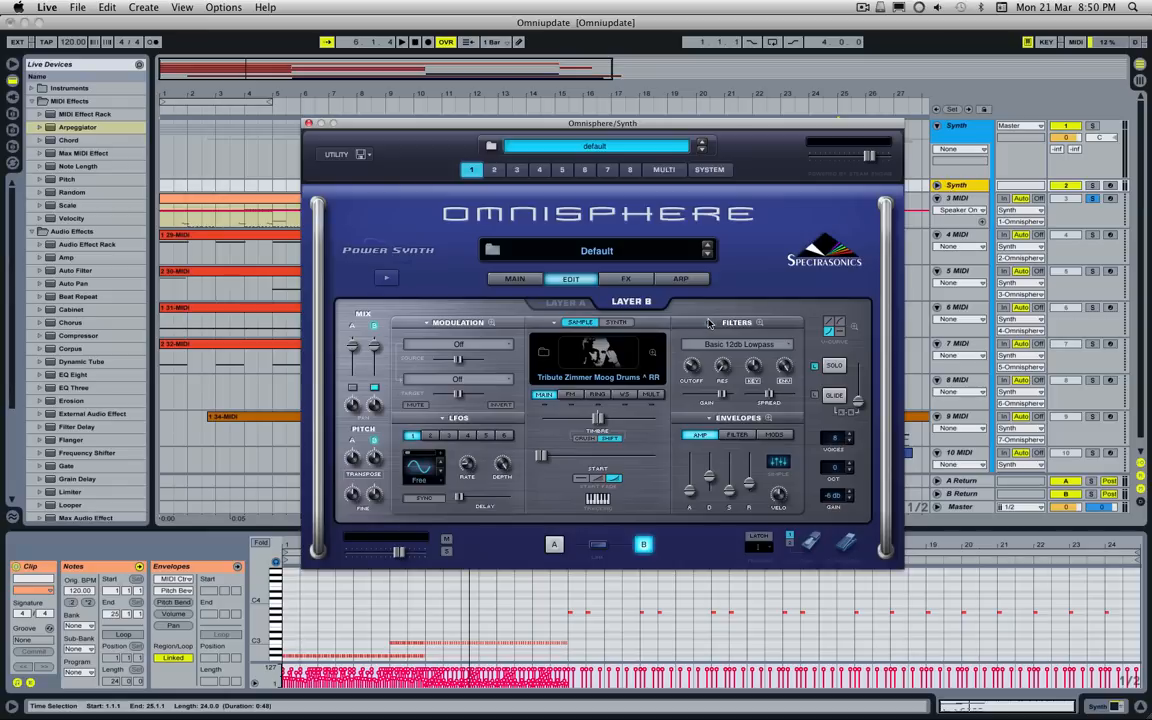
pyautogui.press('space')
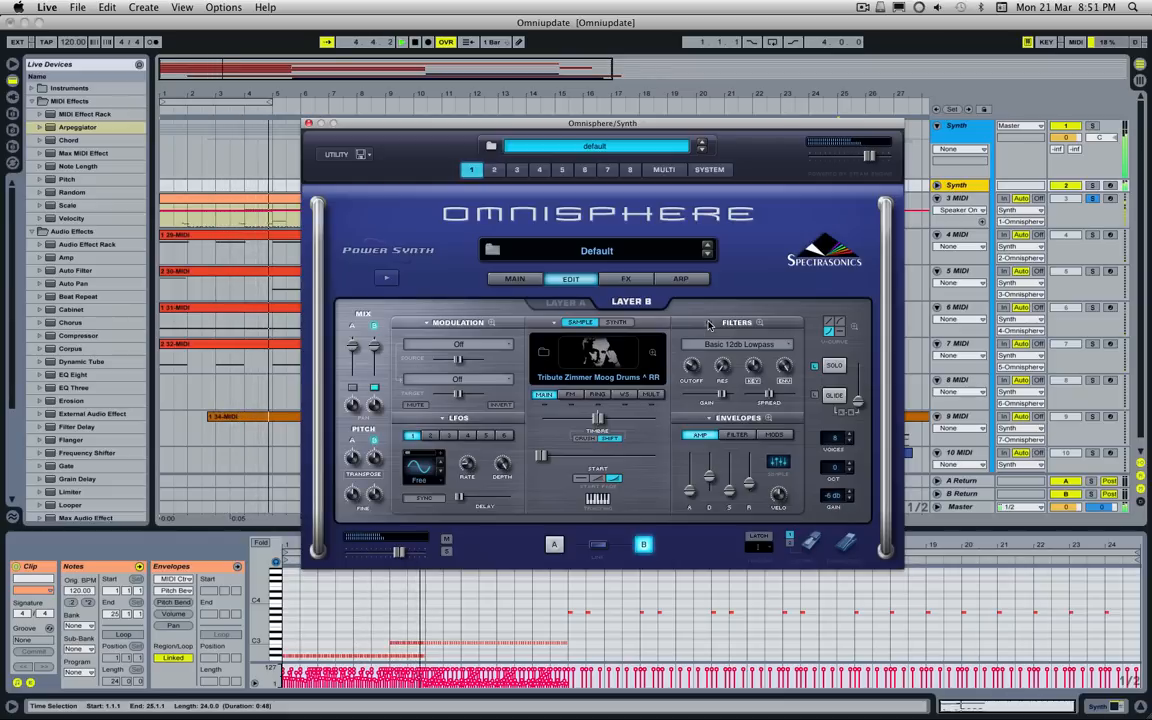
pyautogui.click(1110, 199)
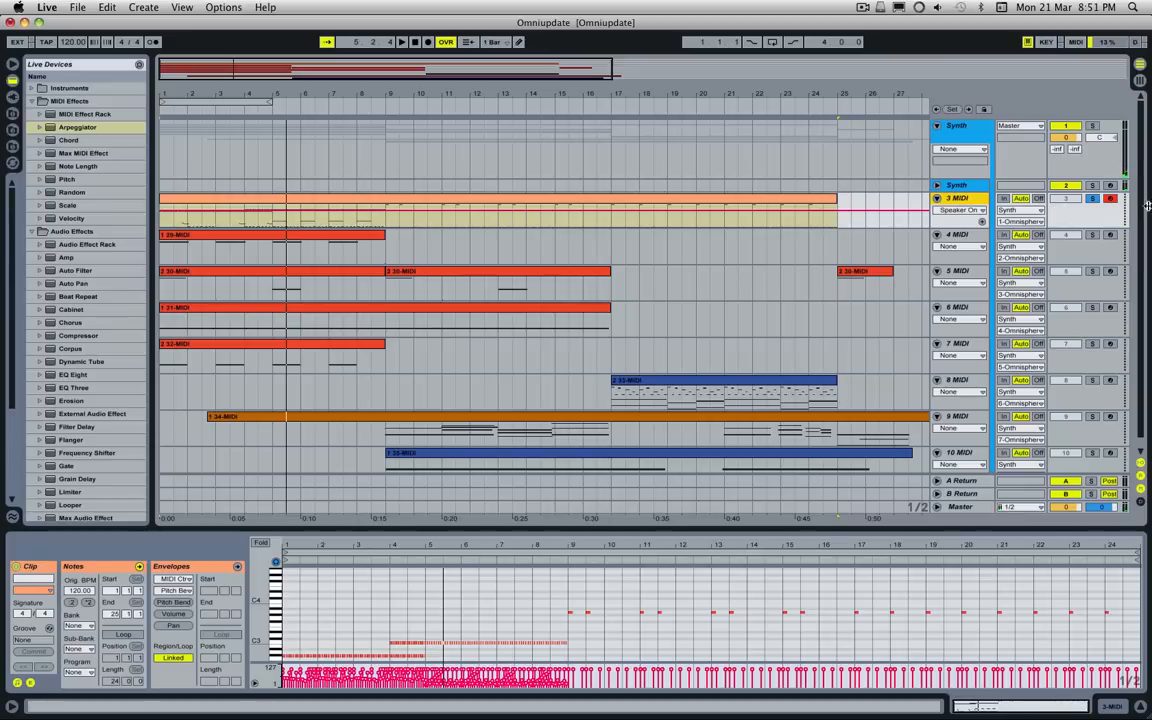
pyautogui.click(1113, 202)
# Step: Solo track 4 MIDI, play its opening bars and show part 2 of Omnisphere on track 2
pyautogui.click(1097, 235)
pyautogui.press('space')
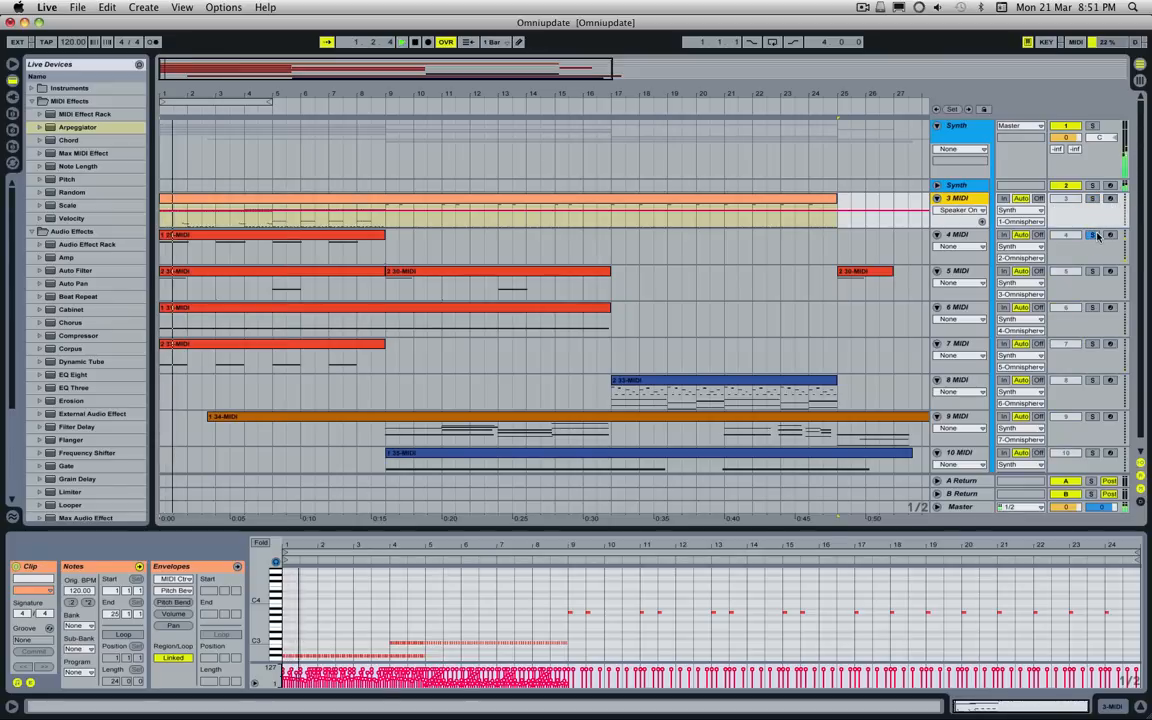
pyautogui.click(970, 186)
pyautogui.click(494, 169)
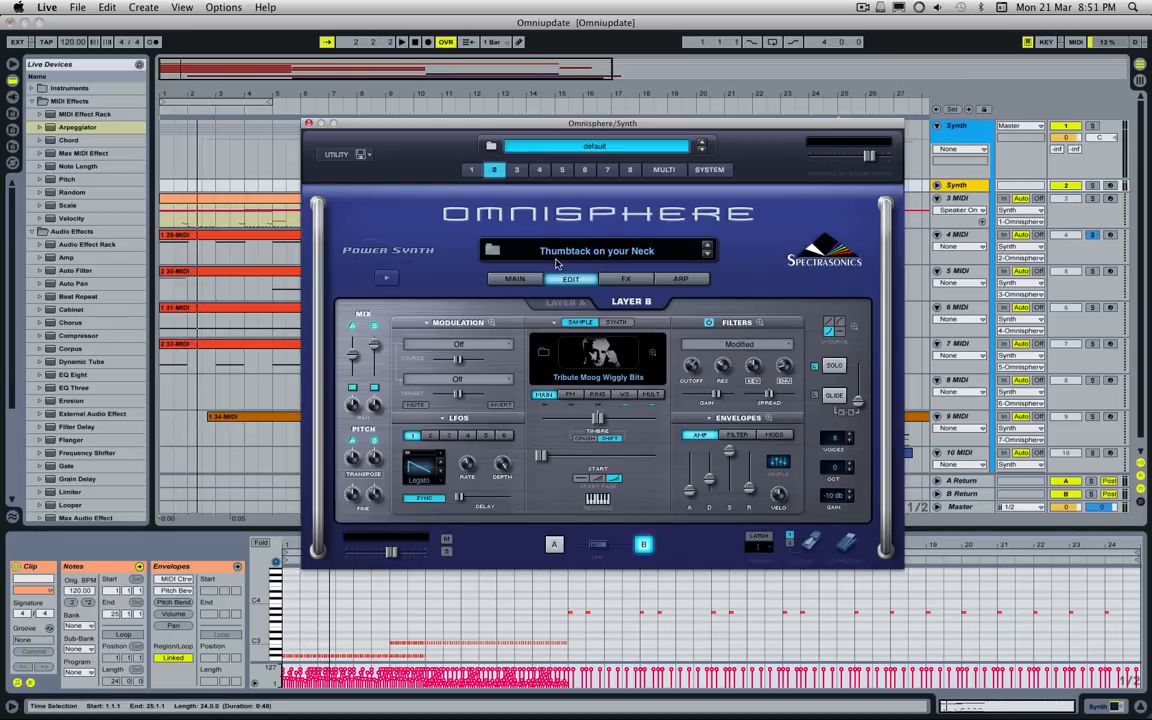
# Step: Examine the tags and notes of the Thumbtack on your Neck patch in the Patch Browser, and return to the edit page
pyautogui.click(574, 260)
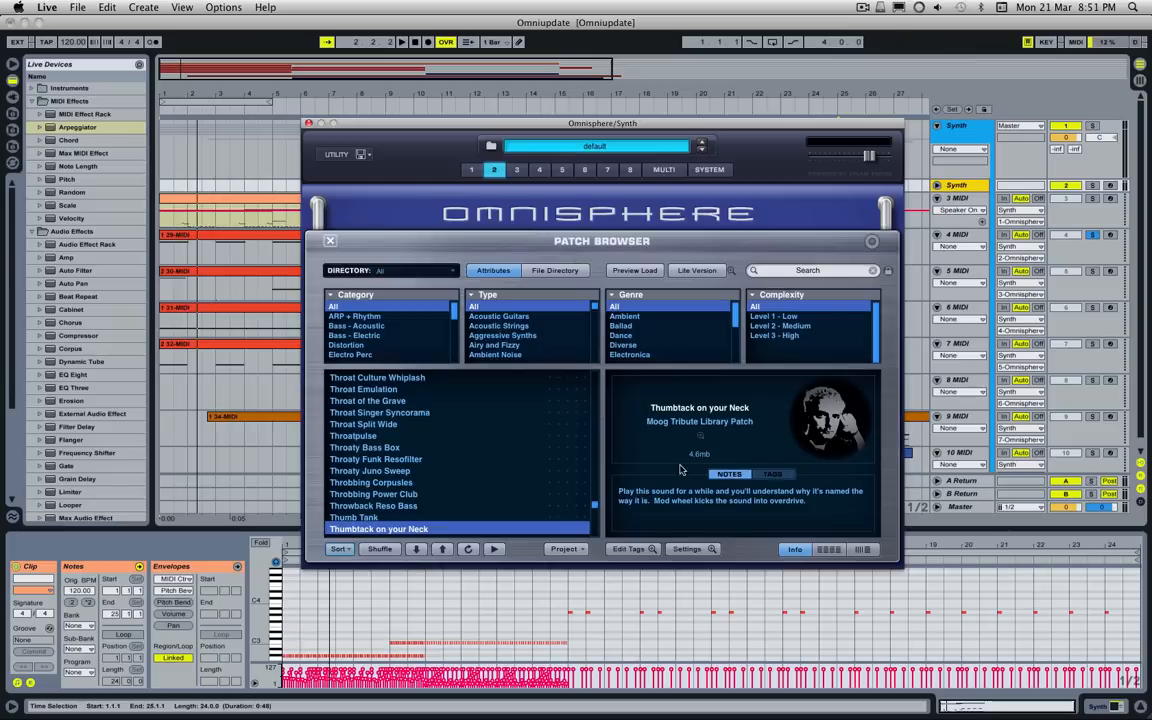
pyautogui.click(772, 474)
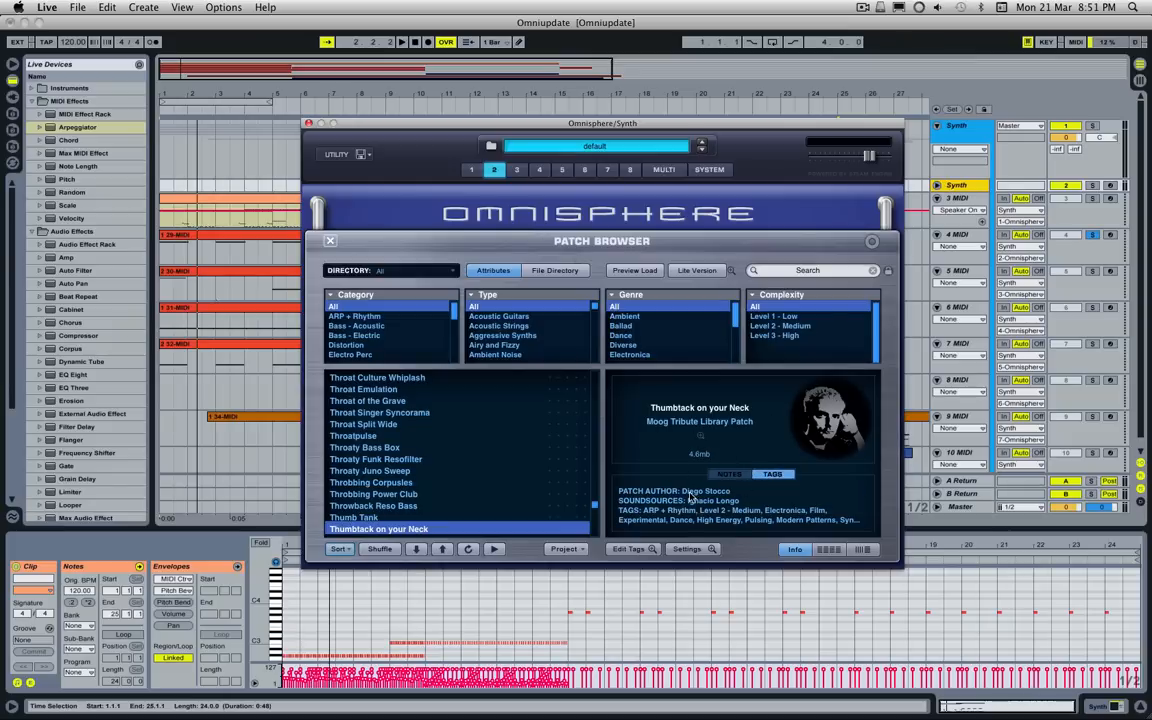
pyautogui.click(729, 474)
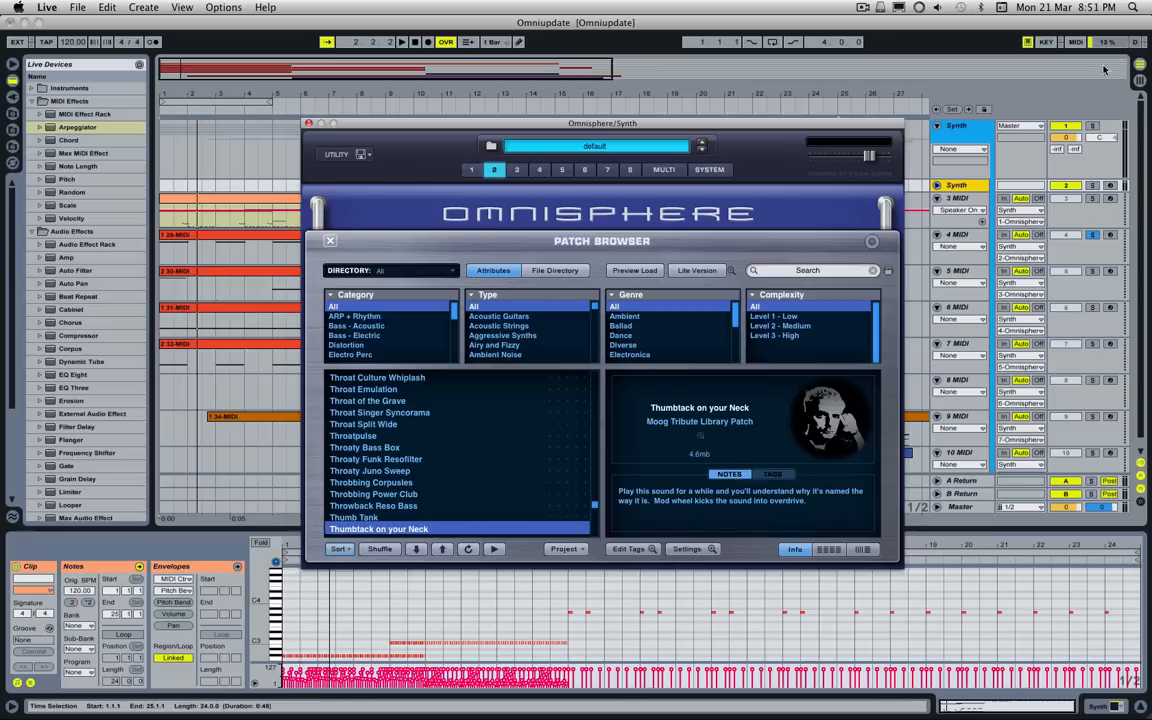
pyautogui.click(1097, 234)
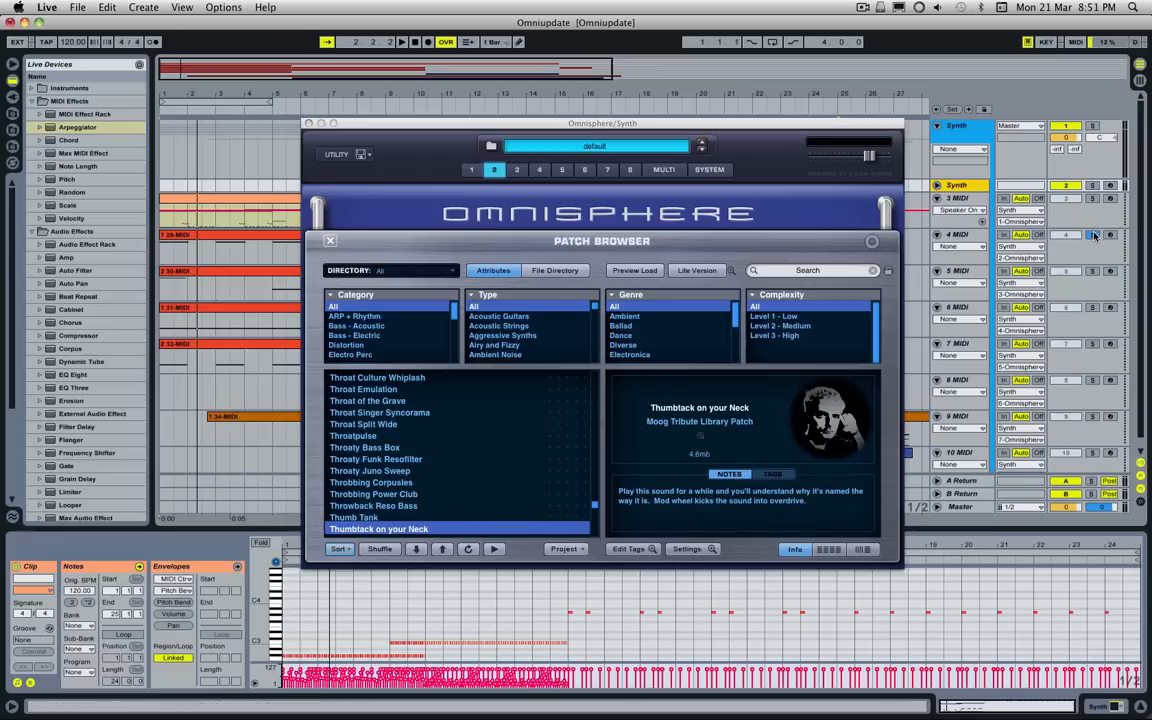
pyautogui.click(333, 240)
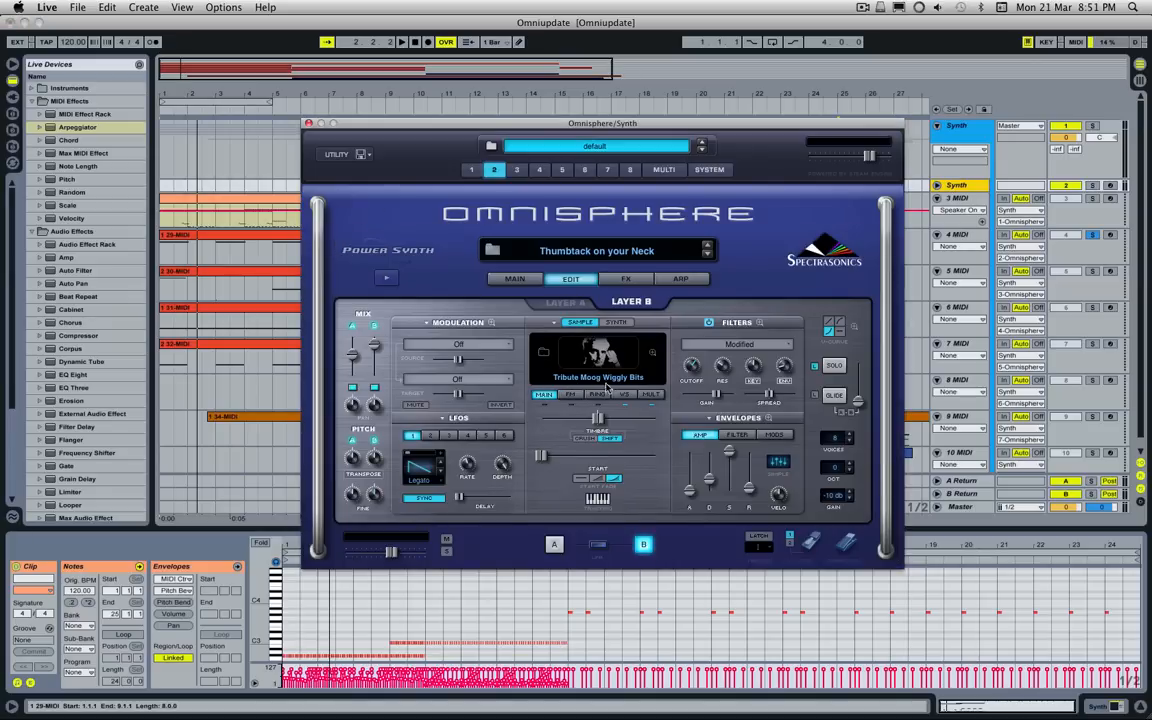
# Step: Show part 2's layer A soundsource, play the opening bars and release the solo on 4 MIDI during playback
pyautogui.click(562, 306)
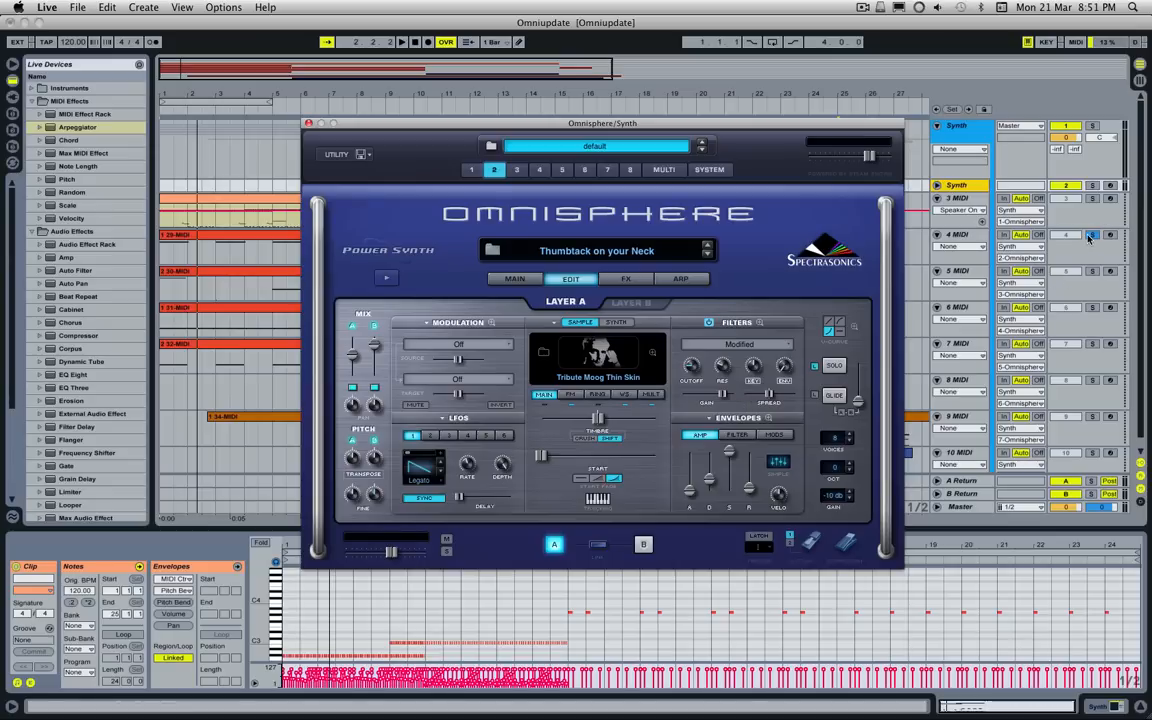
pyautogui.press('space')
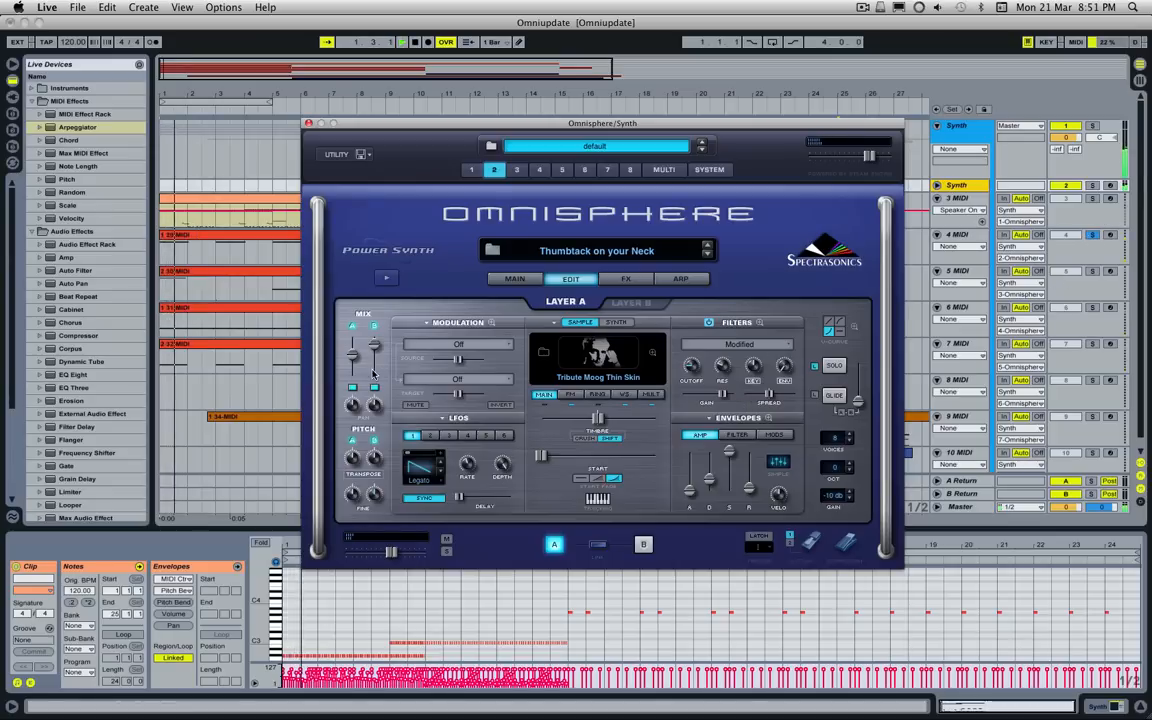
pyautogui.click(1093, 235)
pyautogui.press('space')
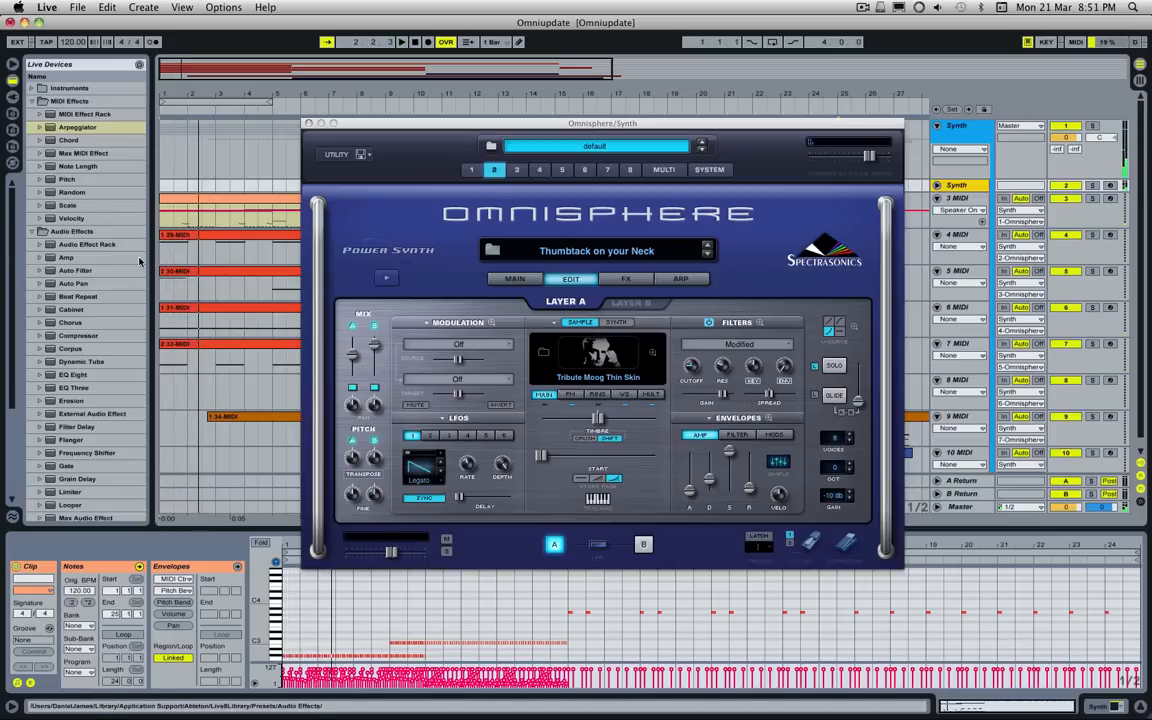
# Step: Play the first clip of 5 MIDI on solo from bar 1 and show part 3 of Omnisphere
pyautogui.click(203, 277)
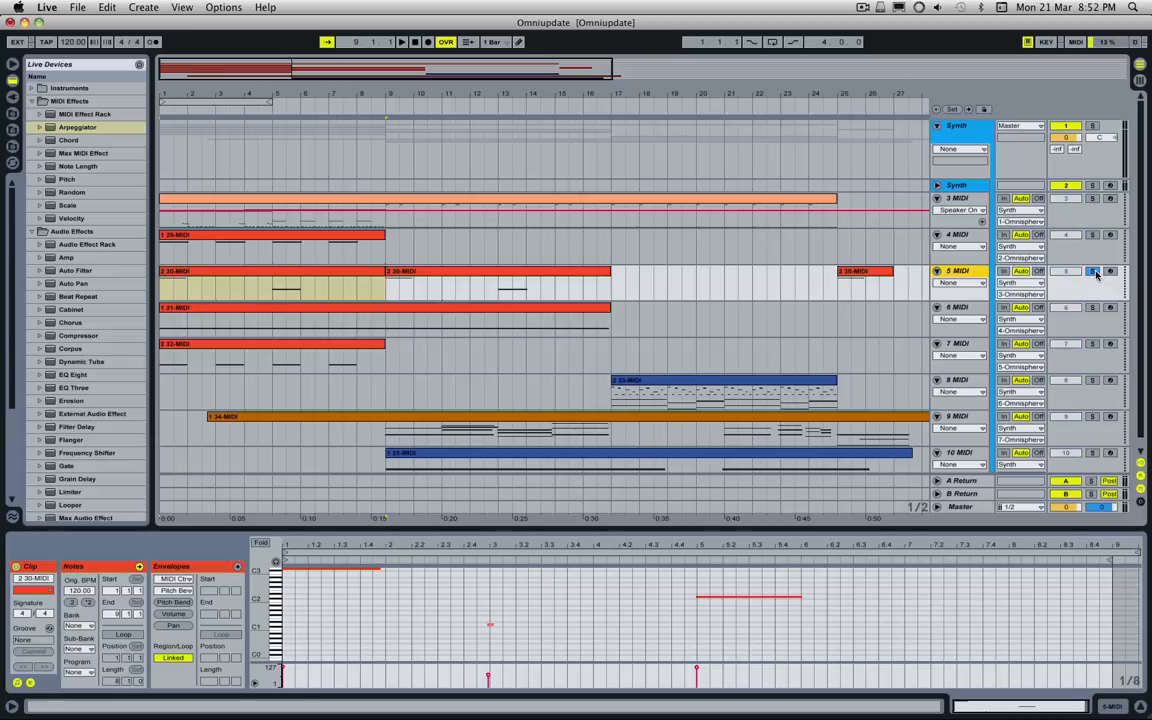
pyautogui.click(1003, 184)
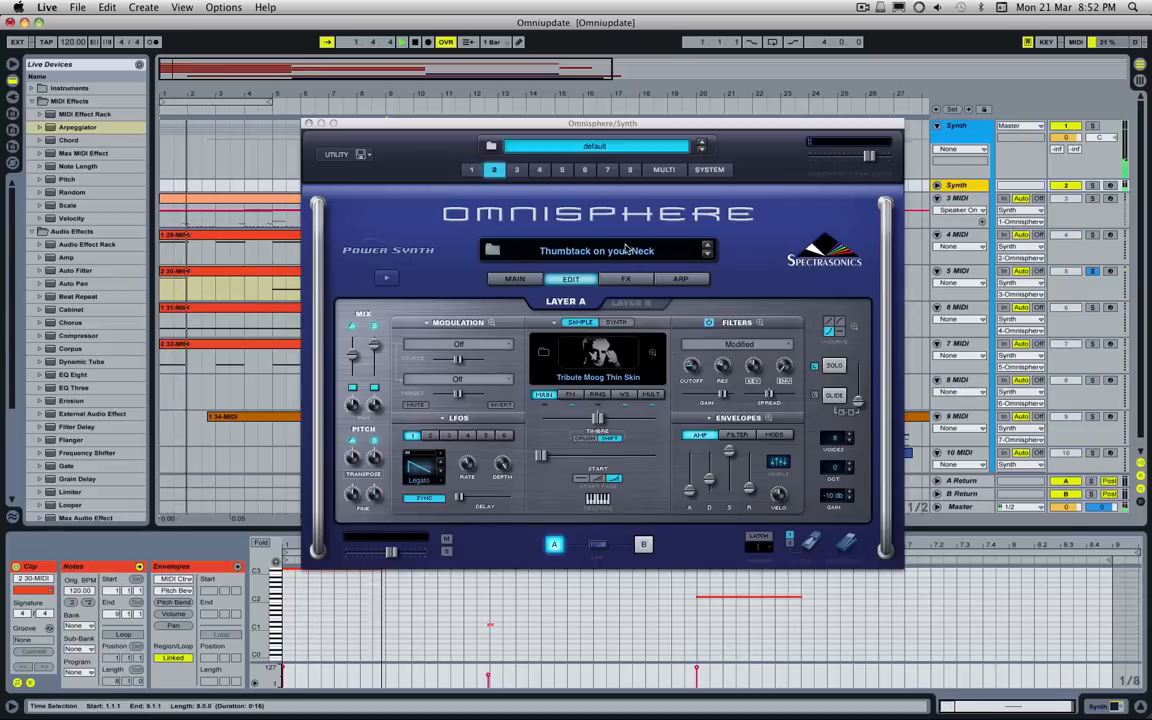
pyautogui.click(518, 170)
pyautogui.press('space')
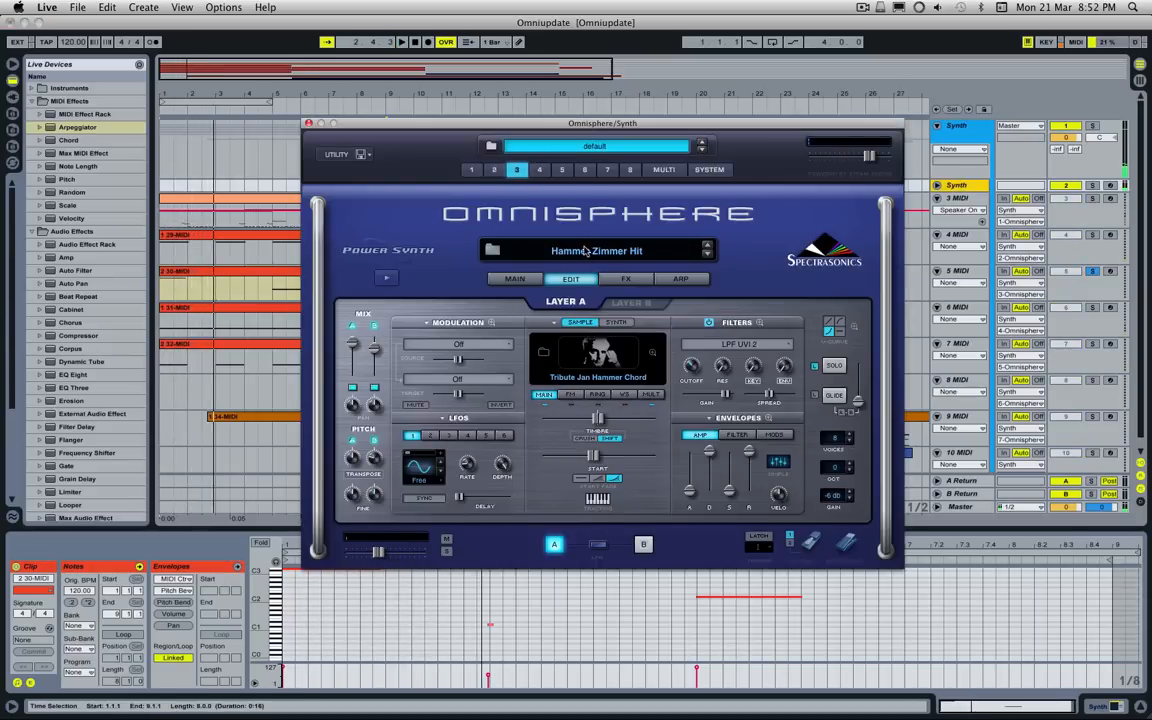
# Step: Show the layer B and layer A soundsources of the Hammer Zimmer Hit patch, and arm 5 MIDI for recording
pyautogui.click(630, 305)
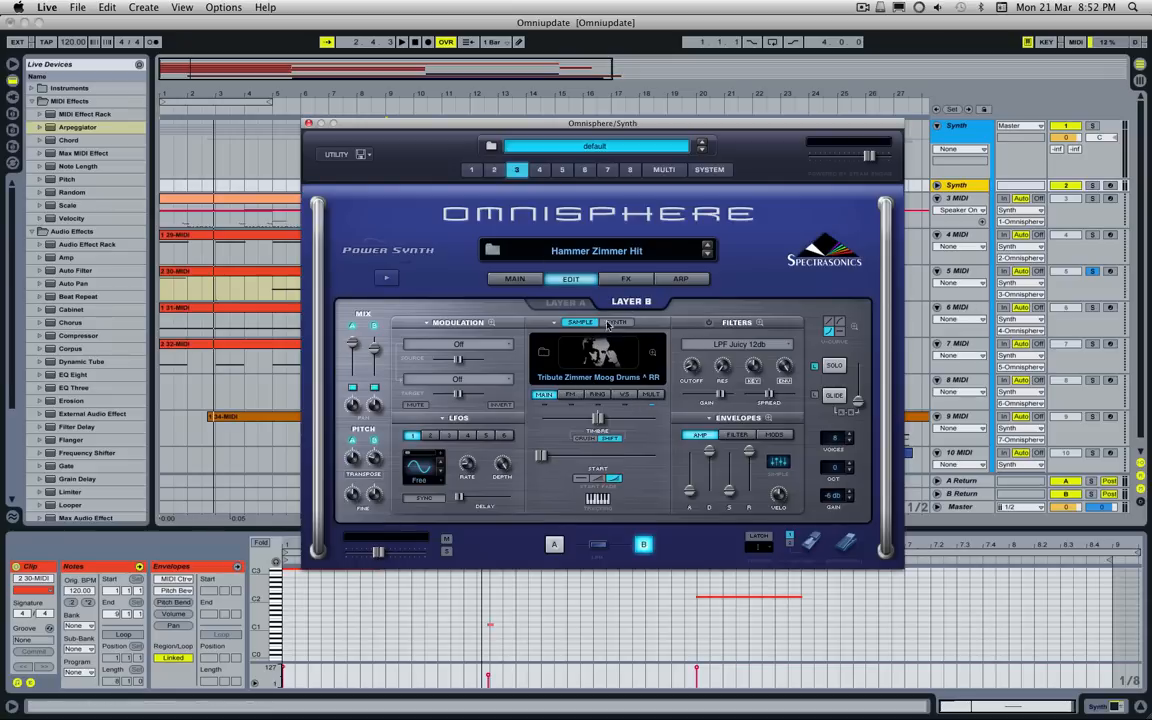
pyautogui.click(554, 305)
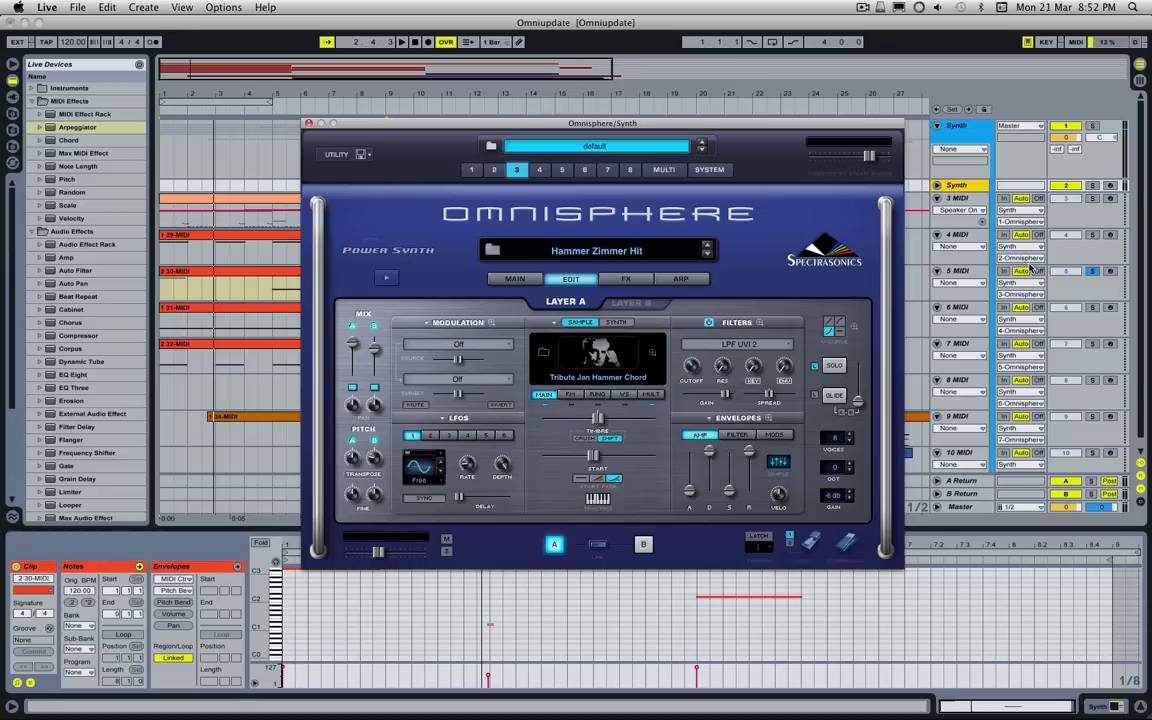
pyautogui.click(1110, 271)
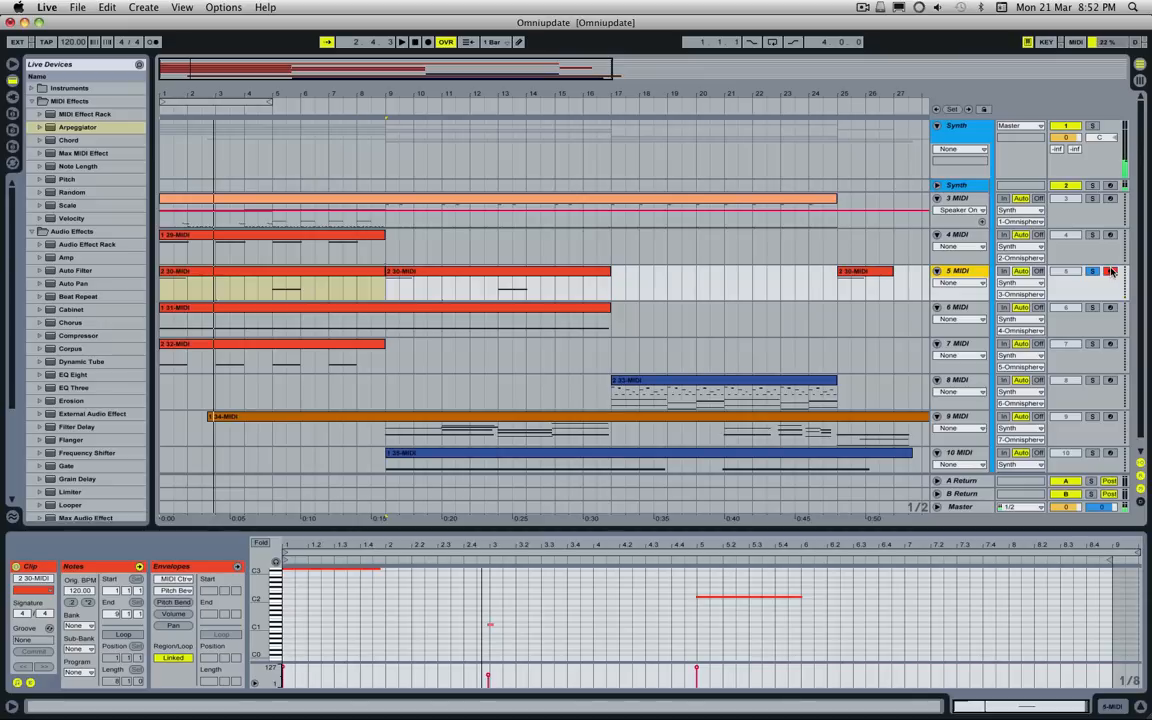
# Step: Examine the modulation matrix of the Hammer Zimmer Hit patch, return to the edit page, and release the arm and solo on 5 MIDI
pyautogui.click(969, 187)
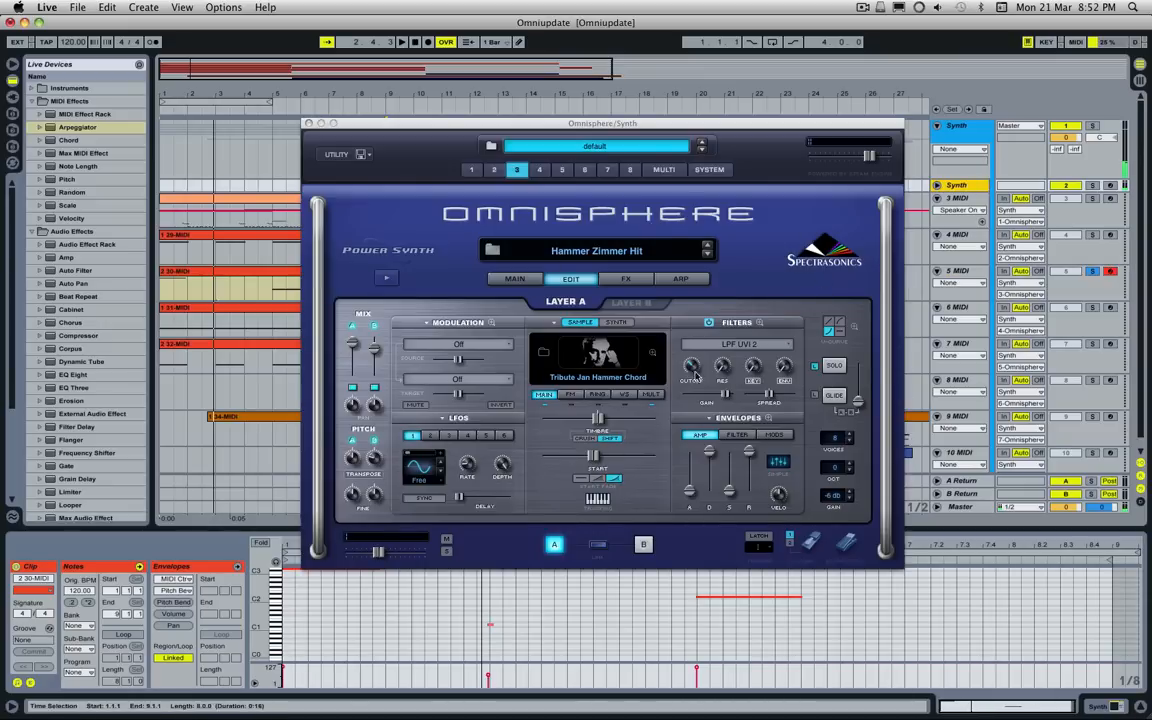
pyautogui.click(491, 322)
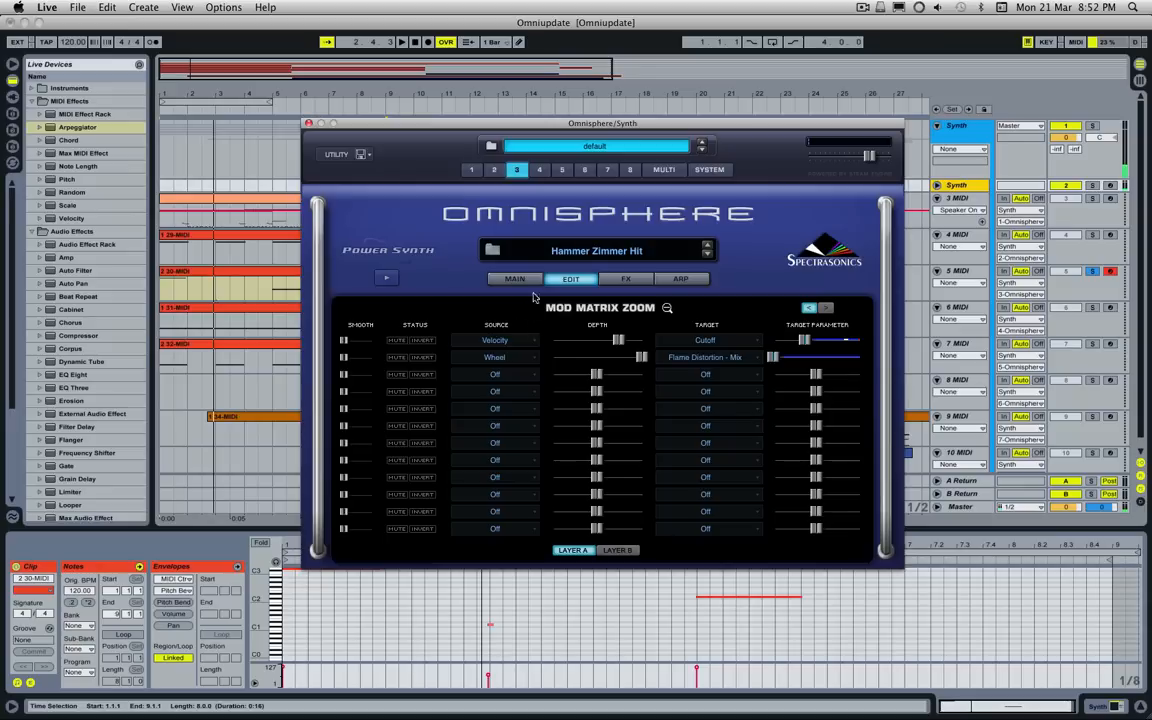
pyautogui.click(596, 279)
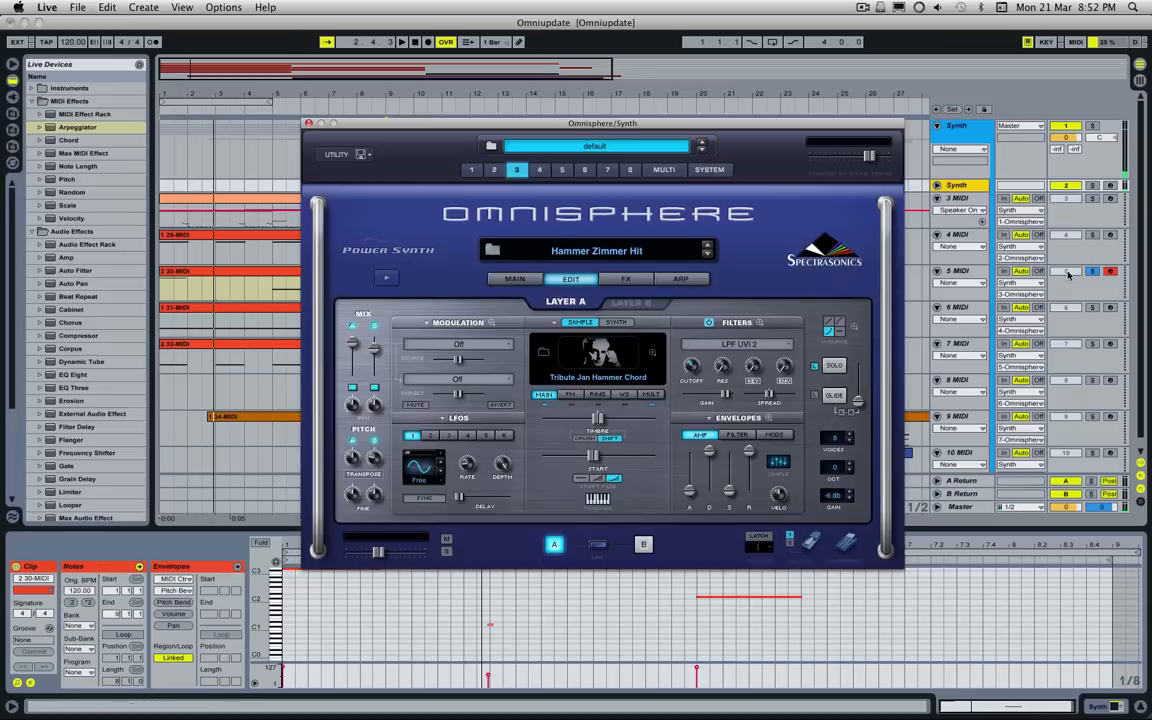
pyautogui.click(1111, 272)
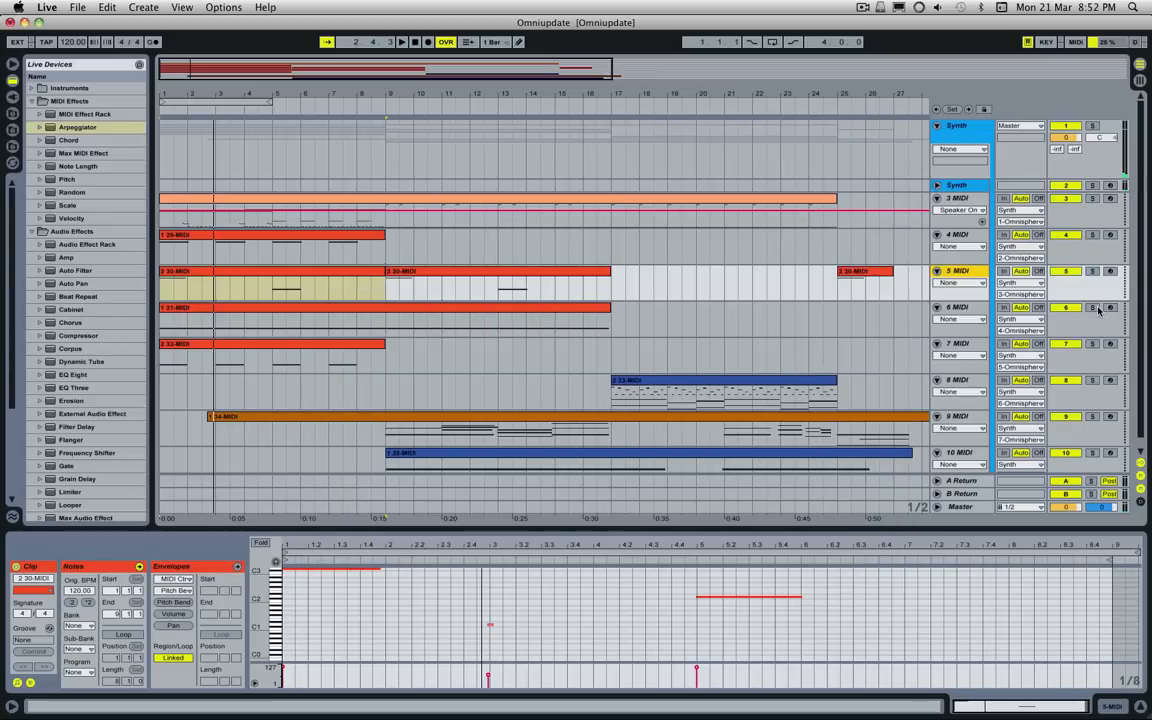
# Step: Play the opening bars of 6 MIDI on solo and show part 4 of Omnisphere
pyautogui.press('space')
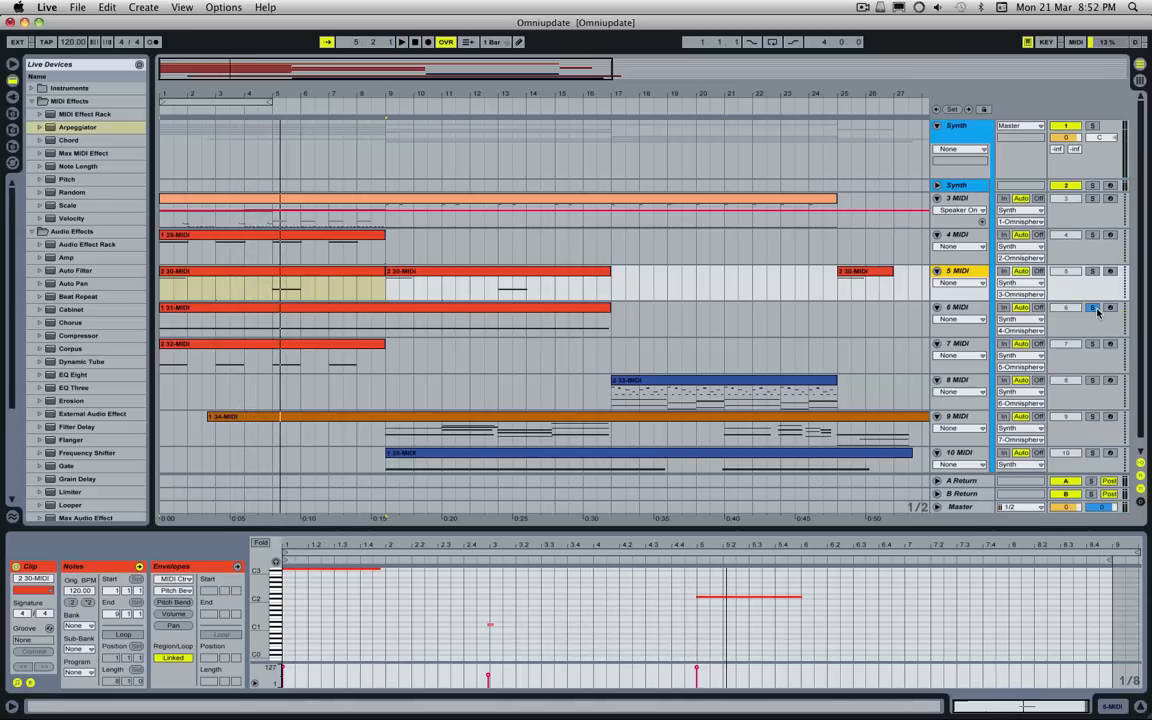
pyautogui.click(980, 188)
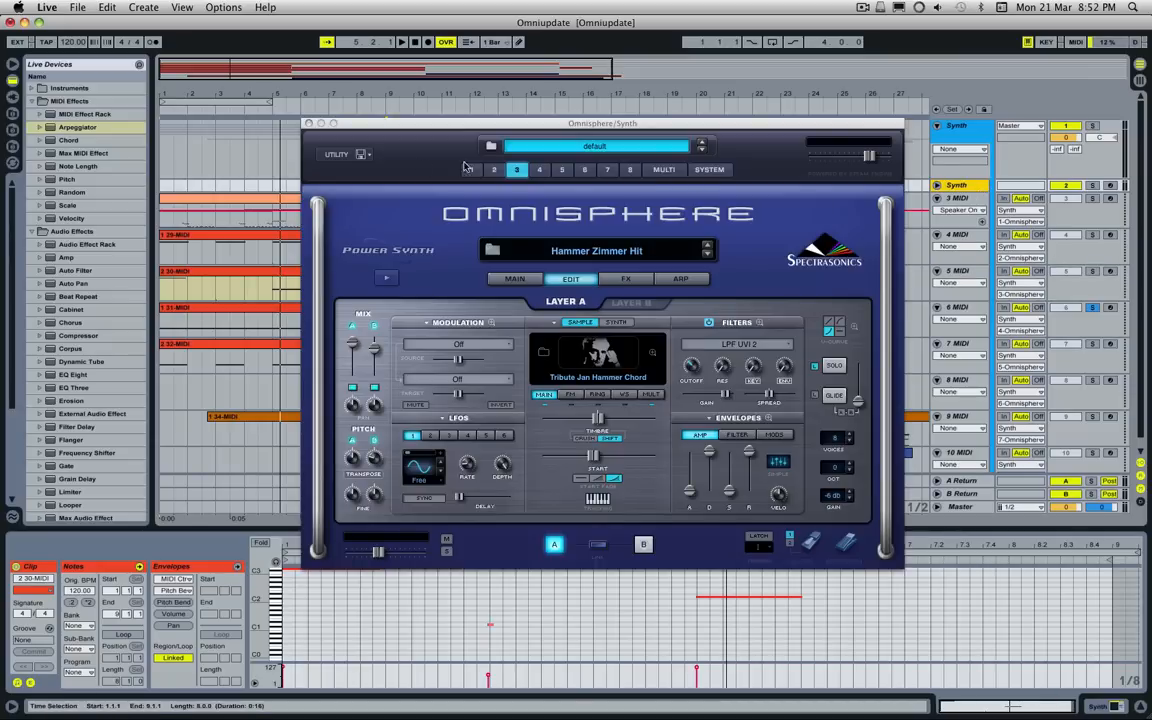
pyautogui.click(542, 172)
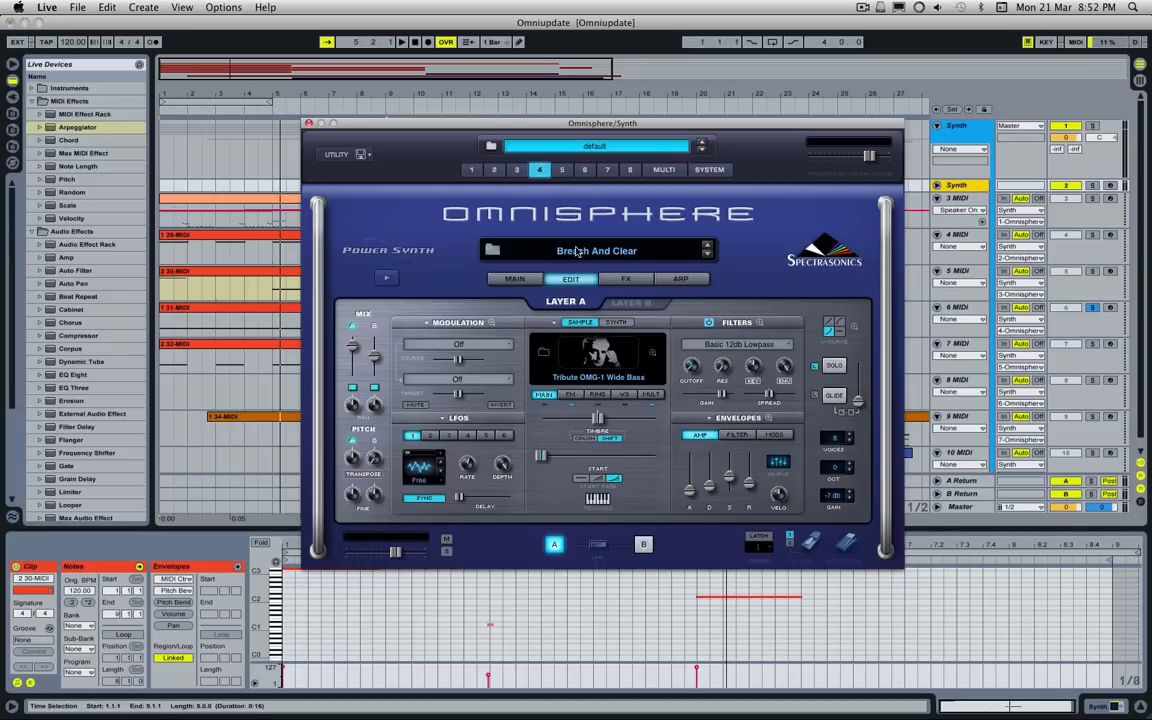
# Step: Examine layer A's modulation matrix in the Breach And Clear patch and return to the edit page
pyautogui.click(491, 322)
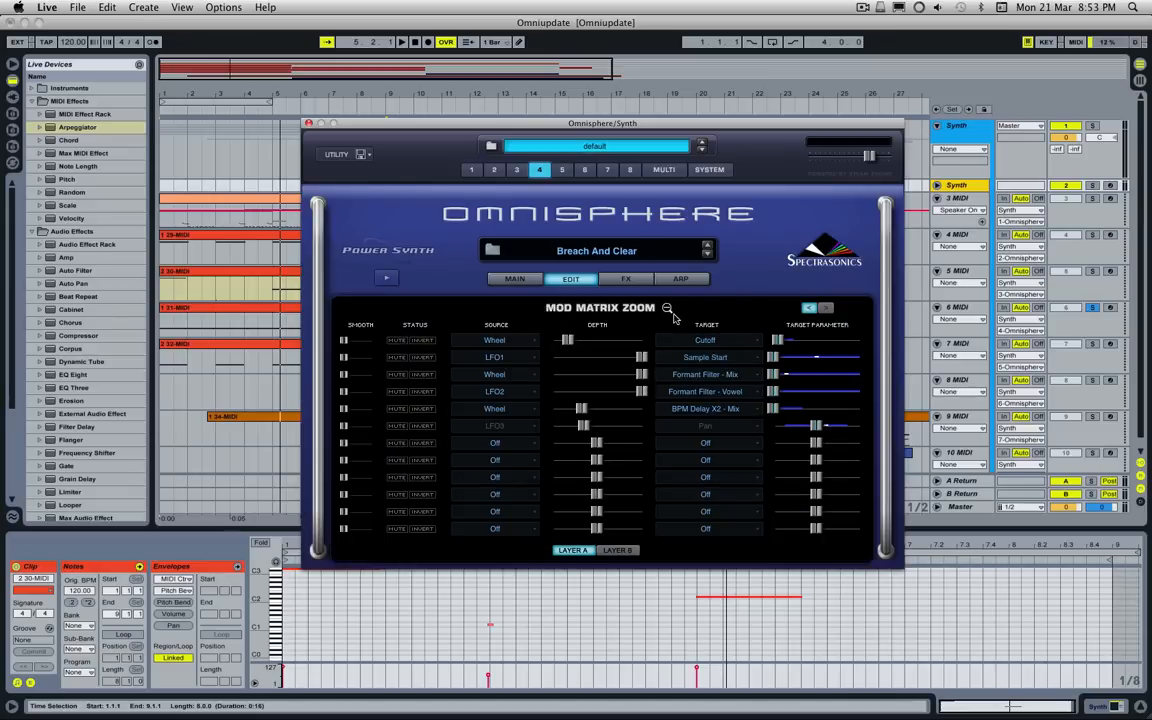
pyautogui.click(666, 307)
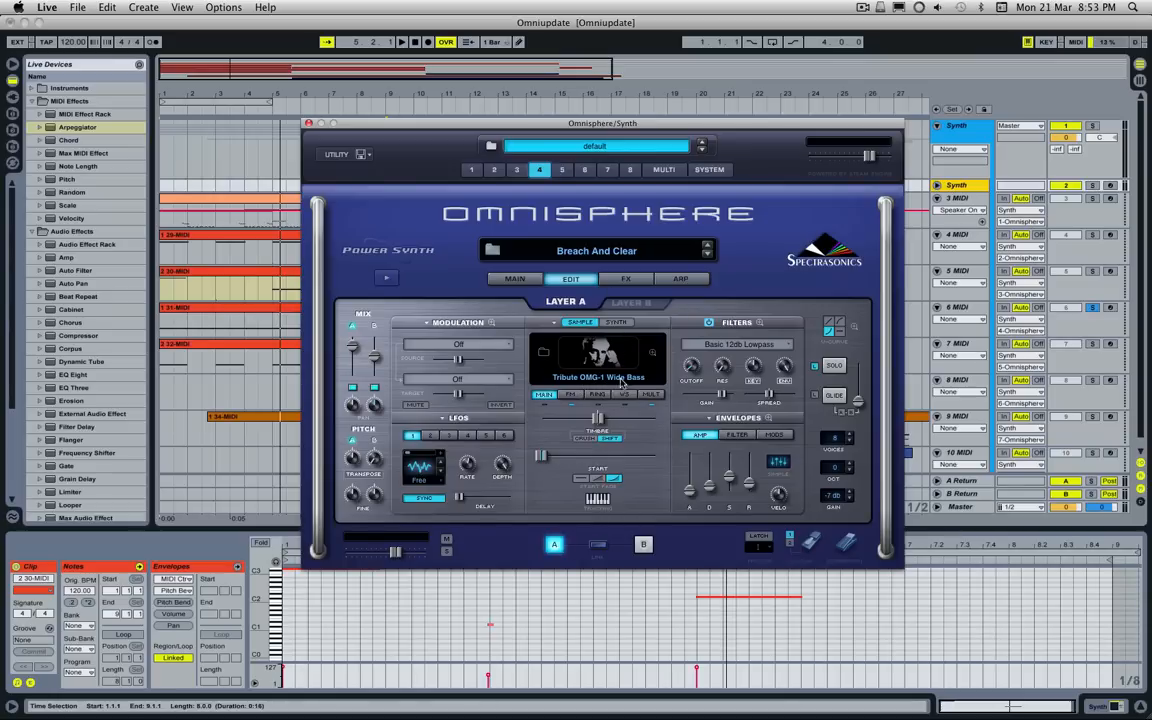
pyautogui.click(1062, 7)
pyautogui.click(1101, 7)
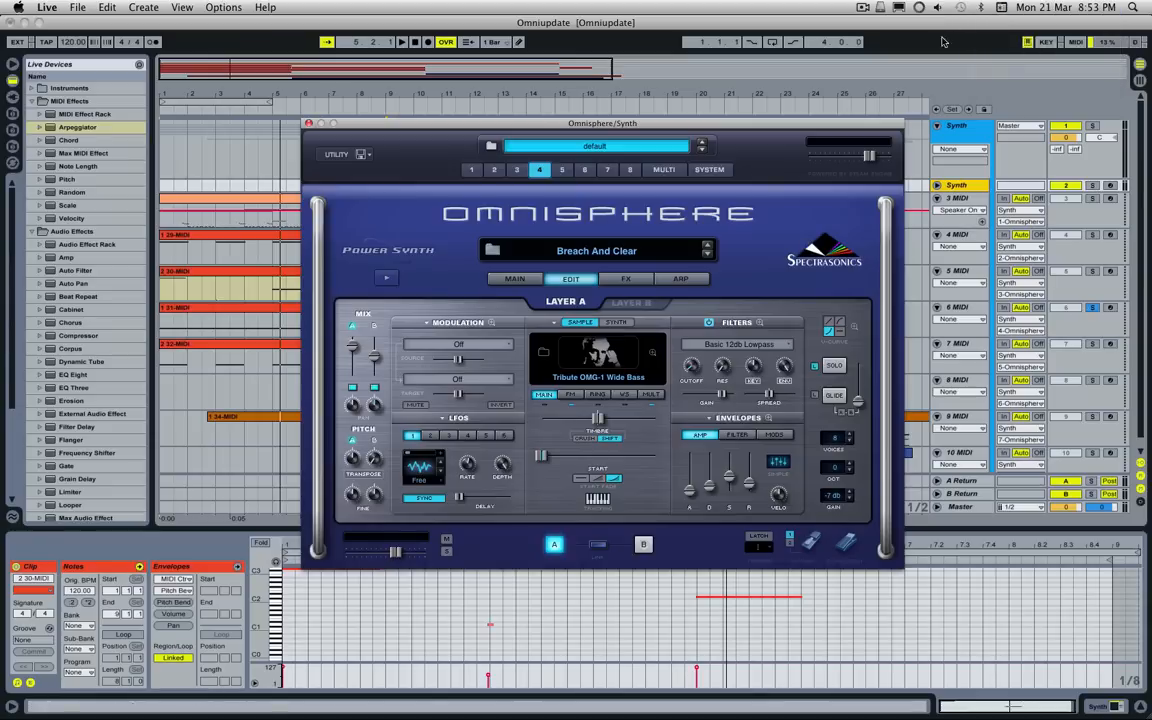
# Step: Show part 4's layer B soundsource and play 6 MIDI on solo from bar 1
pyautogui.click(615, 306)
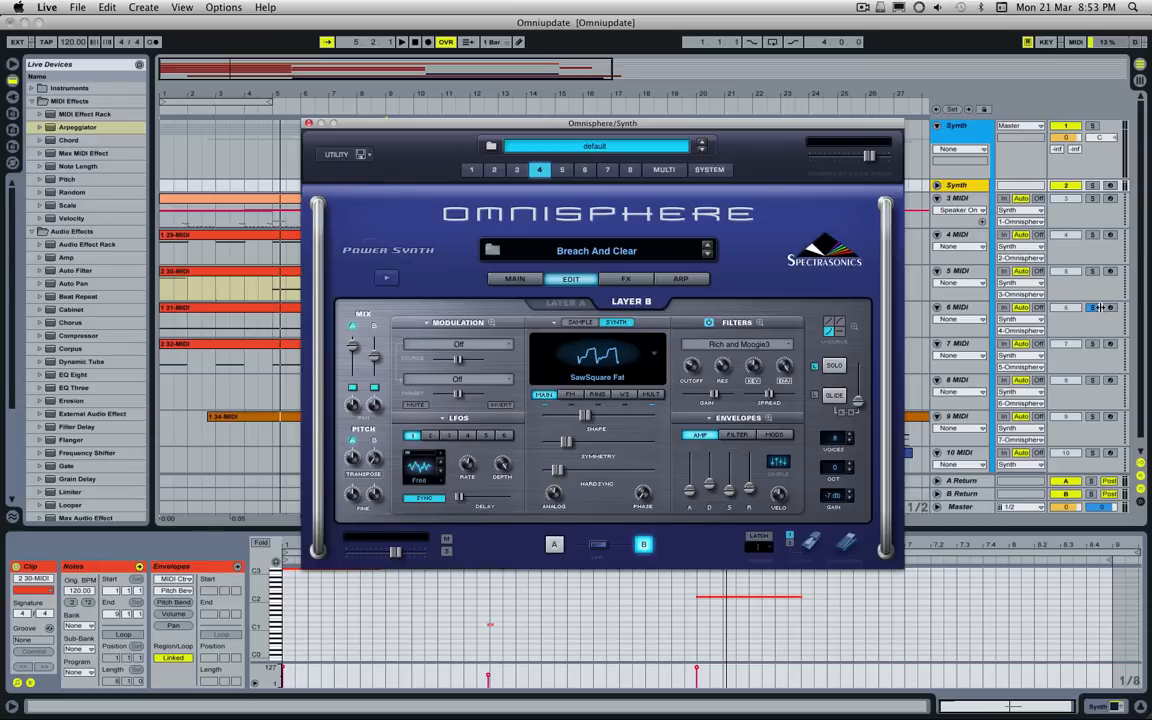
pyautogui.press('space')
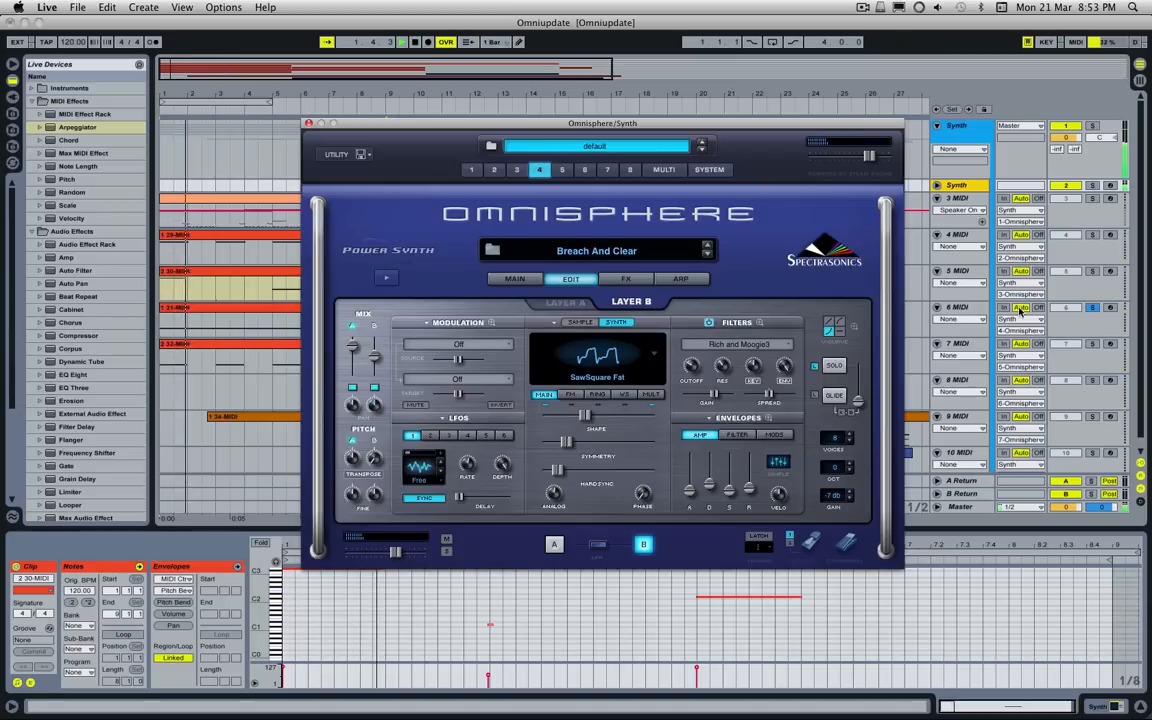
# Step: Solo 7 MIDI in place of 6 MIDI, play its opening bars and show part 5 of Omnisphere
pyautogui.click(1093, 345)
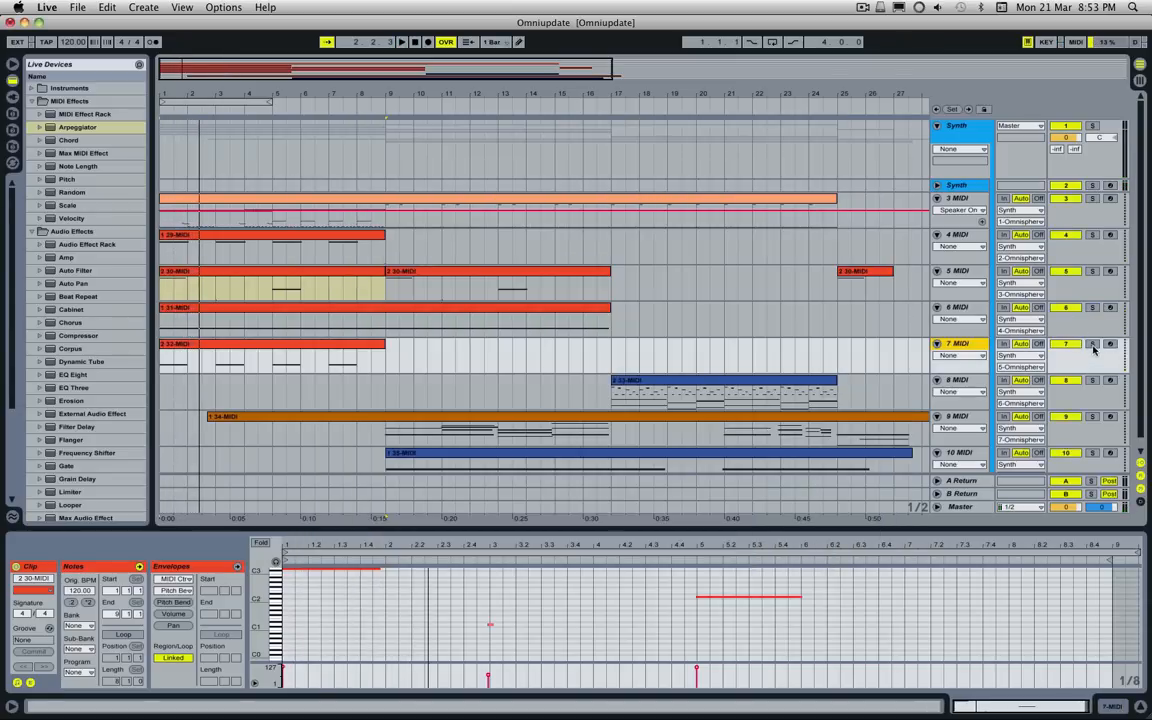
pyautogui.click(1092, 344)
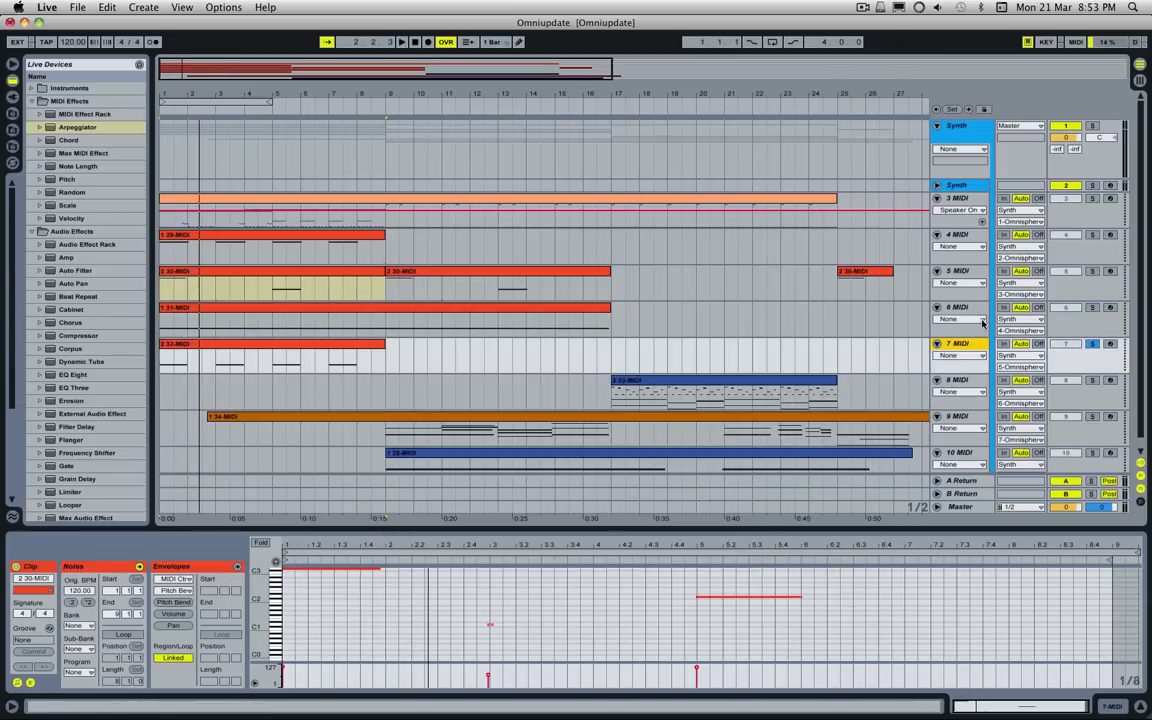
pyautogui.press('space')
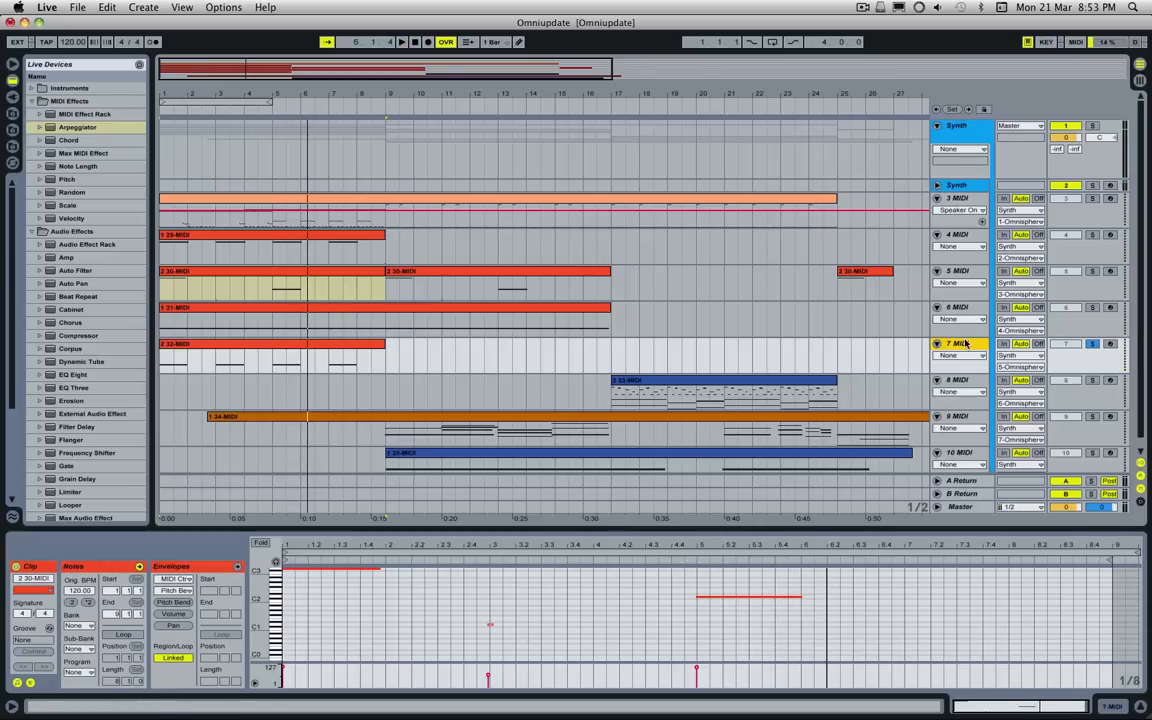
pyautogui.click(972, 185)
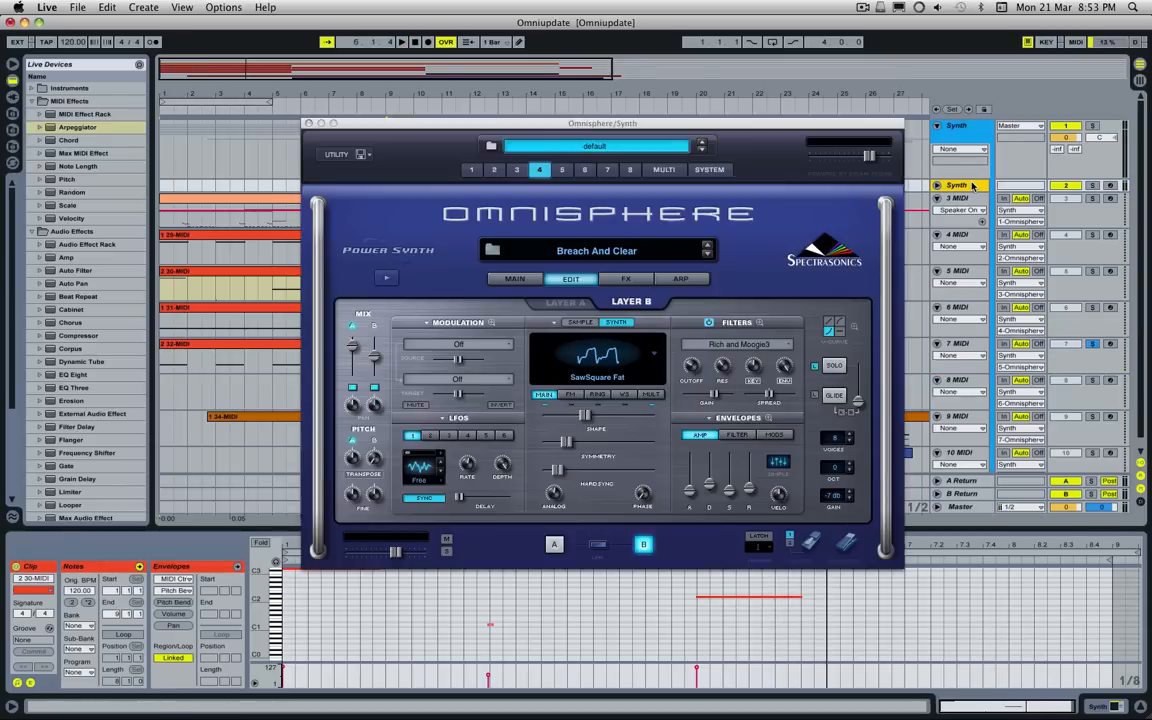
pyautogui.click(562, 171)
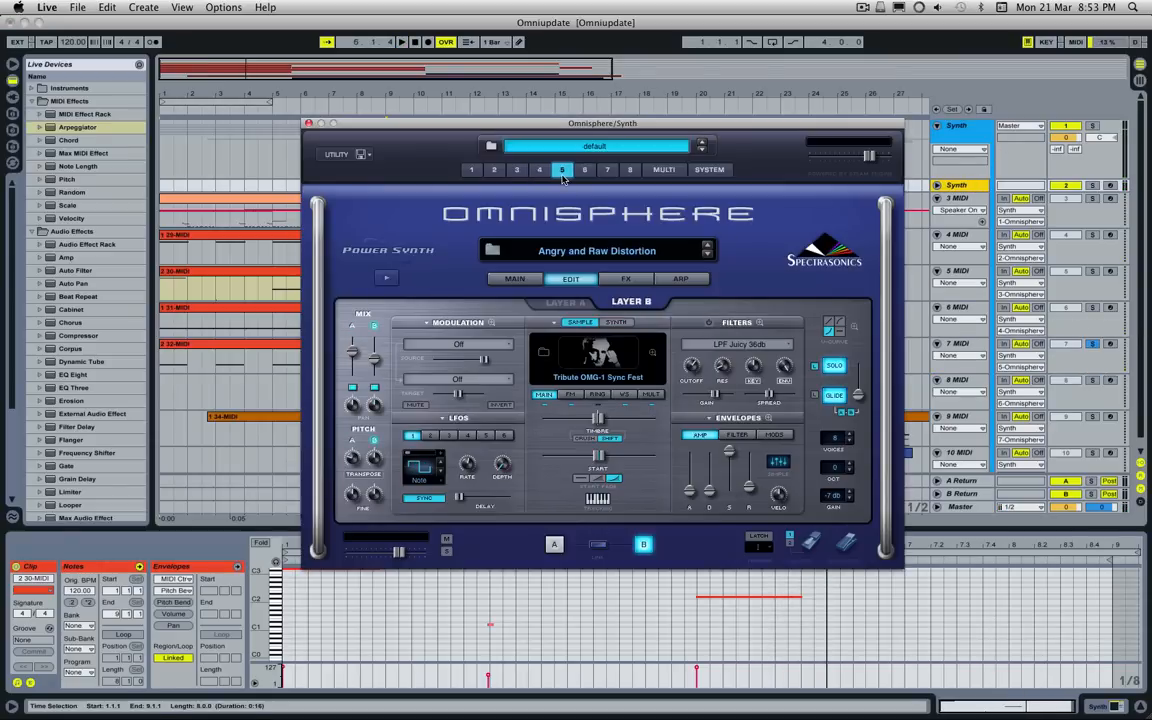
# Step: Review both layers' soundsources and the common, layer A and layer B effects racks of the Angry and Raw Distortion patch
pyautogui.click(562, 301)
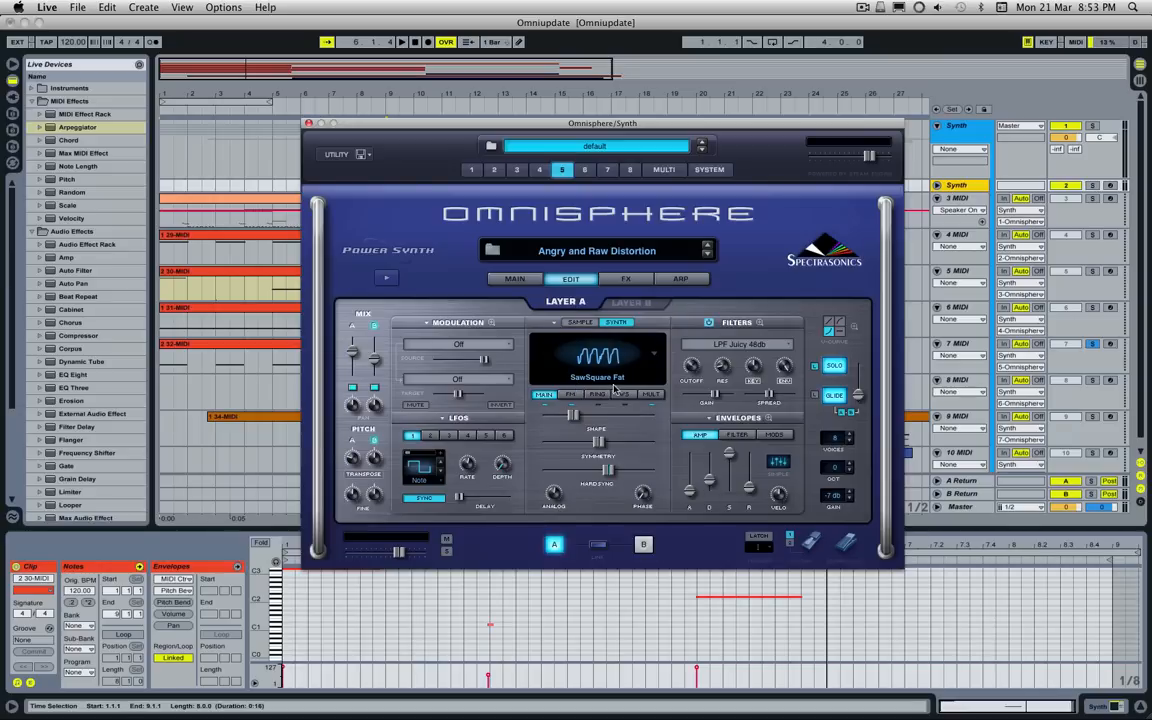
pyautogui.click(627, 305)
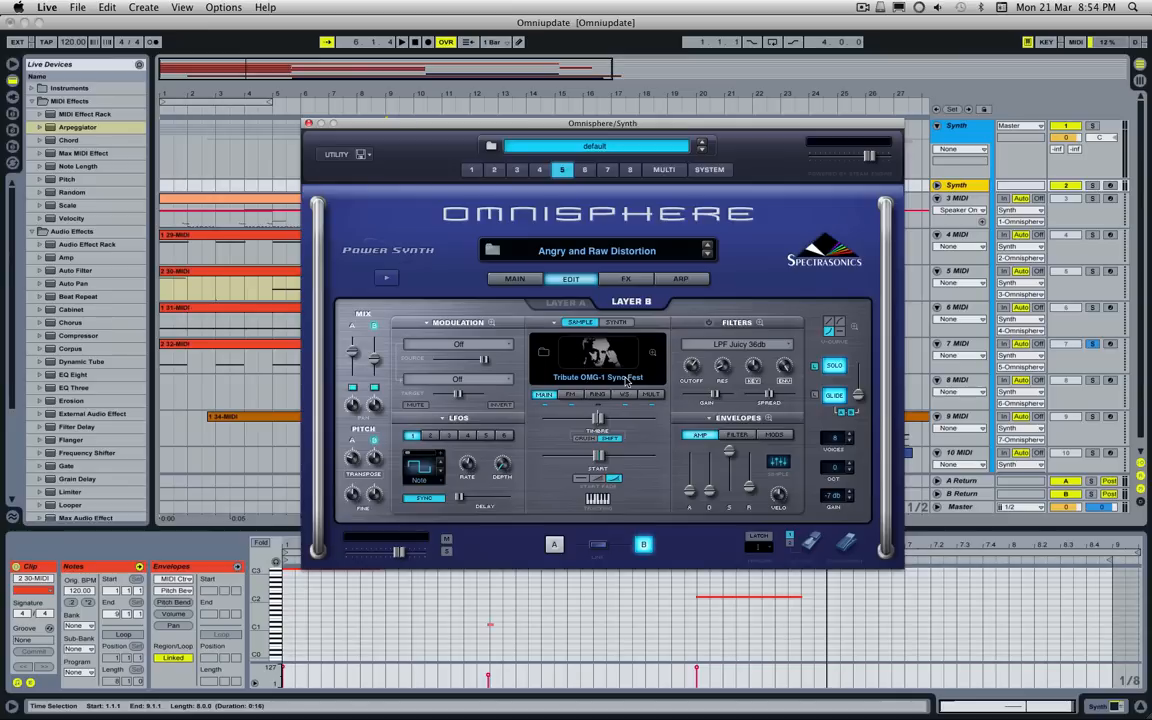
pyautogui.click(624, 280)
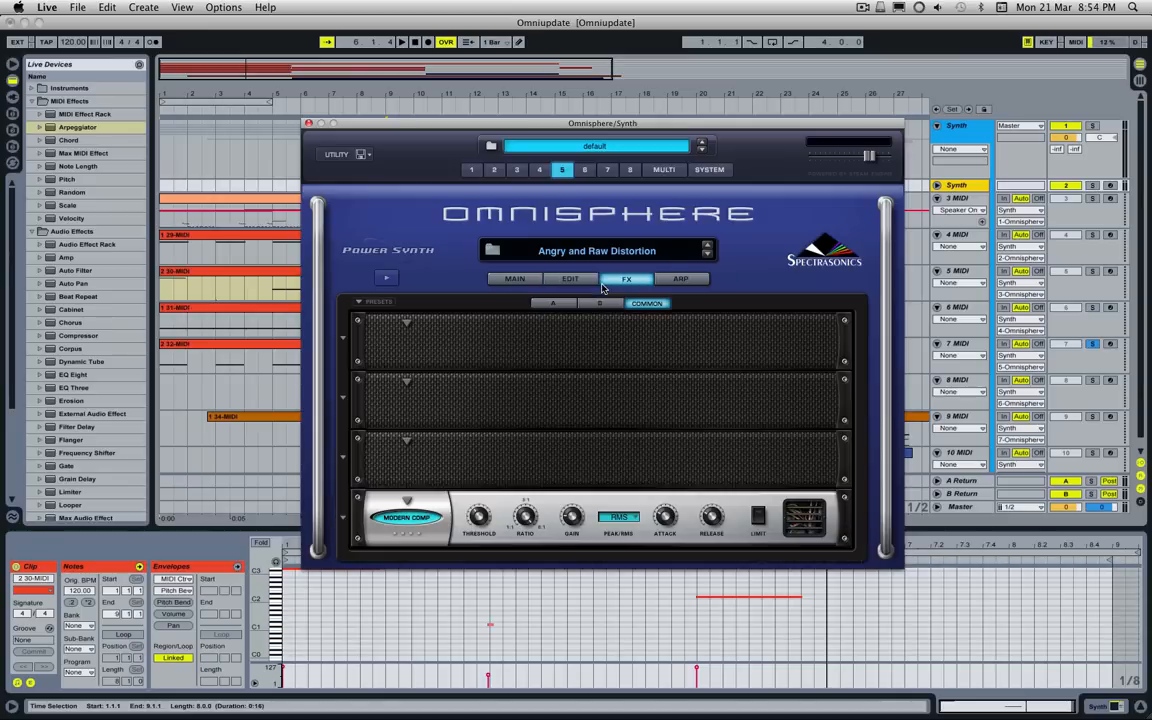
pyautogui.click(555, 305)
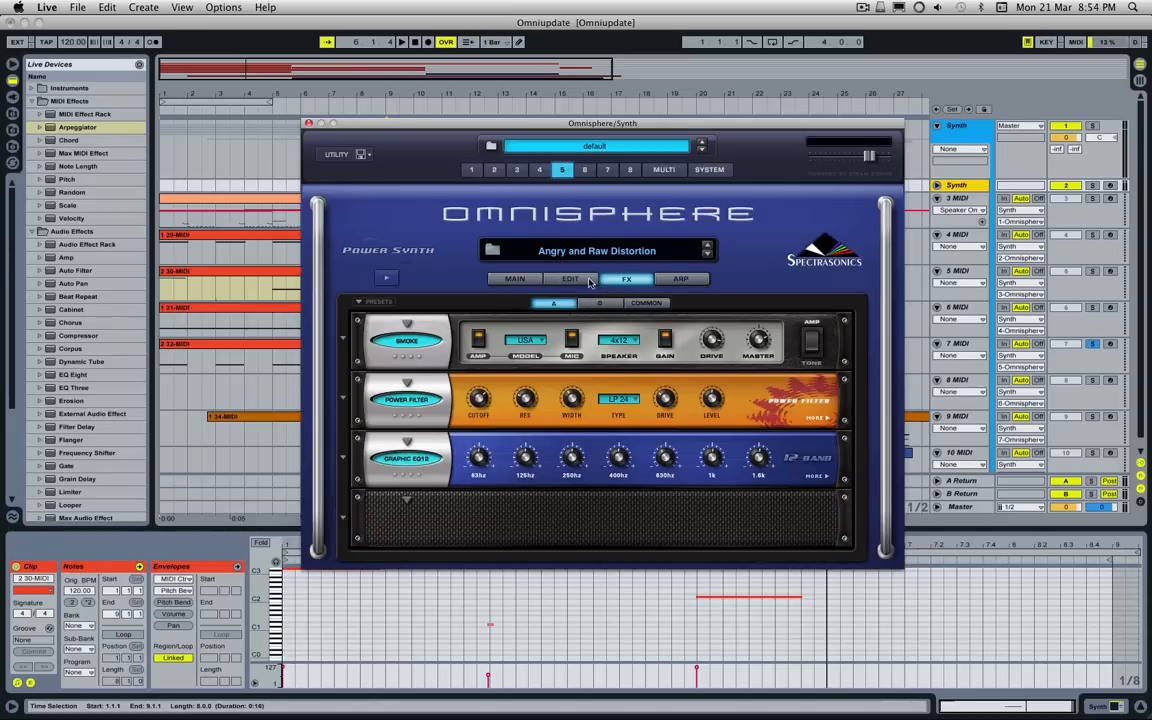
pyautogui.click(599, 303)
pyautogui.click(554, 303)
pyautogui.click(572, 280)
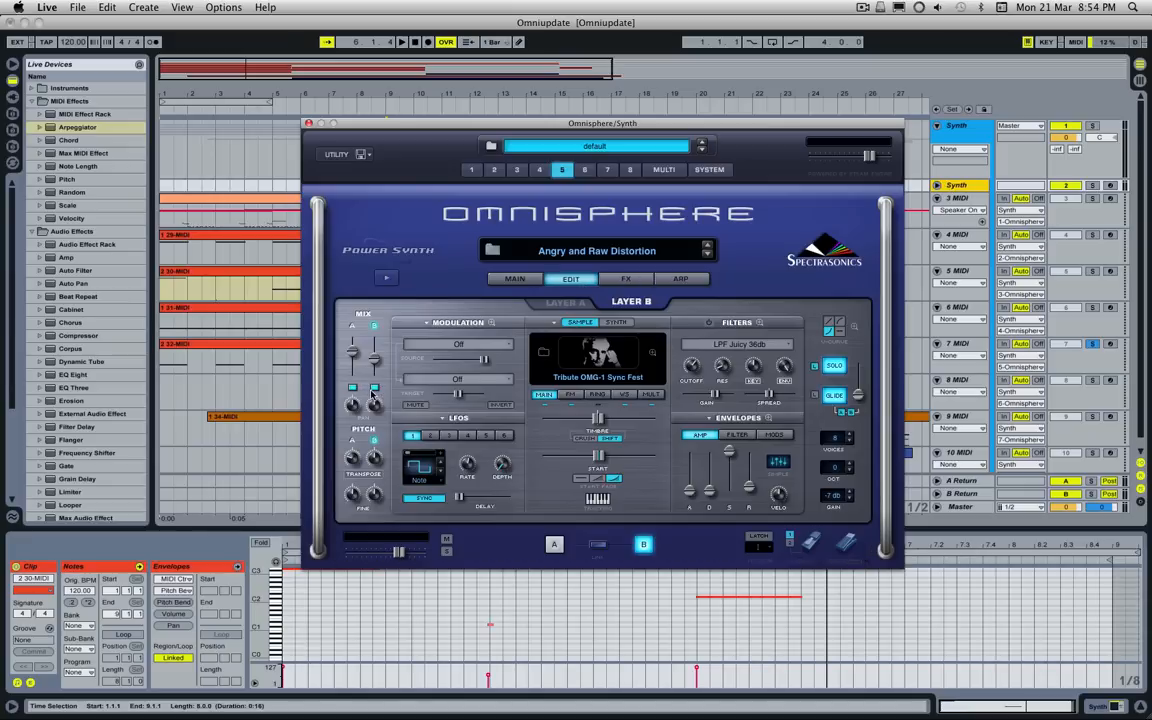
# Step: Switch layers A and B of part 5 off and back on one at a time, and show layer B's soundsource
pyautogui.click(352, 387)
pyautogui.click(374, 387)
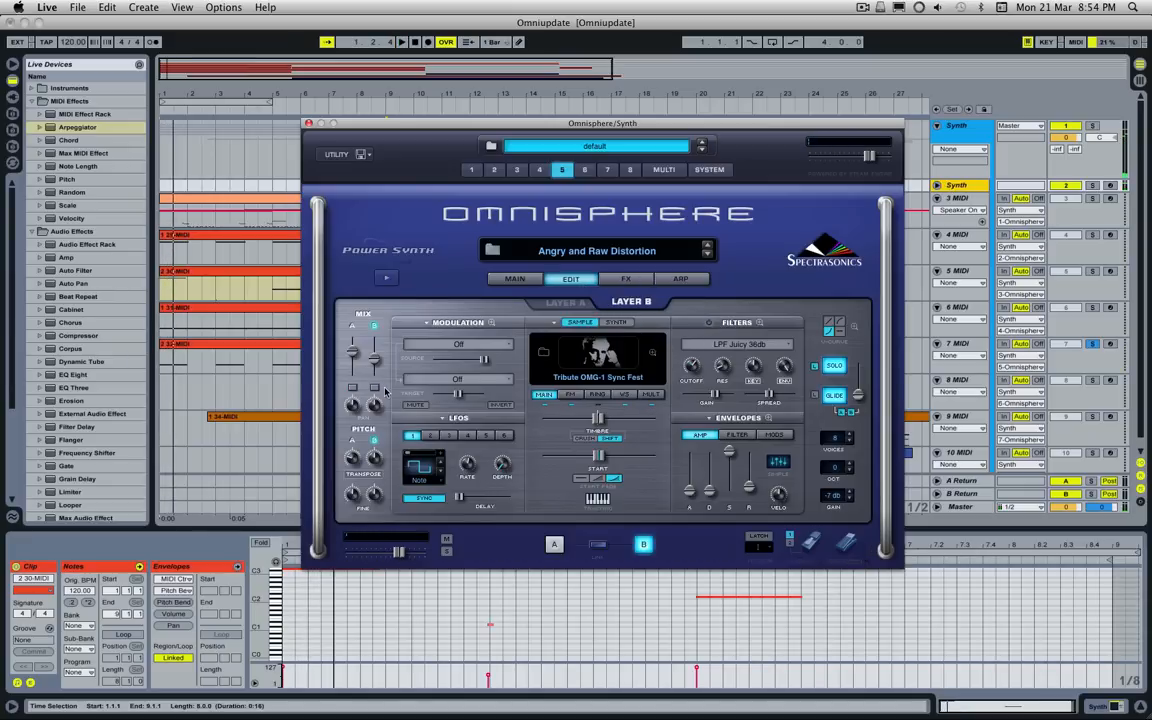
pyautogui.click(375, 388)
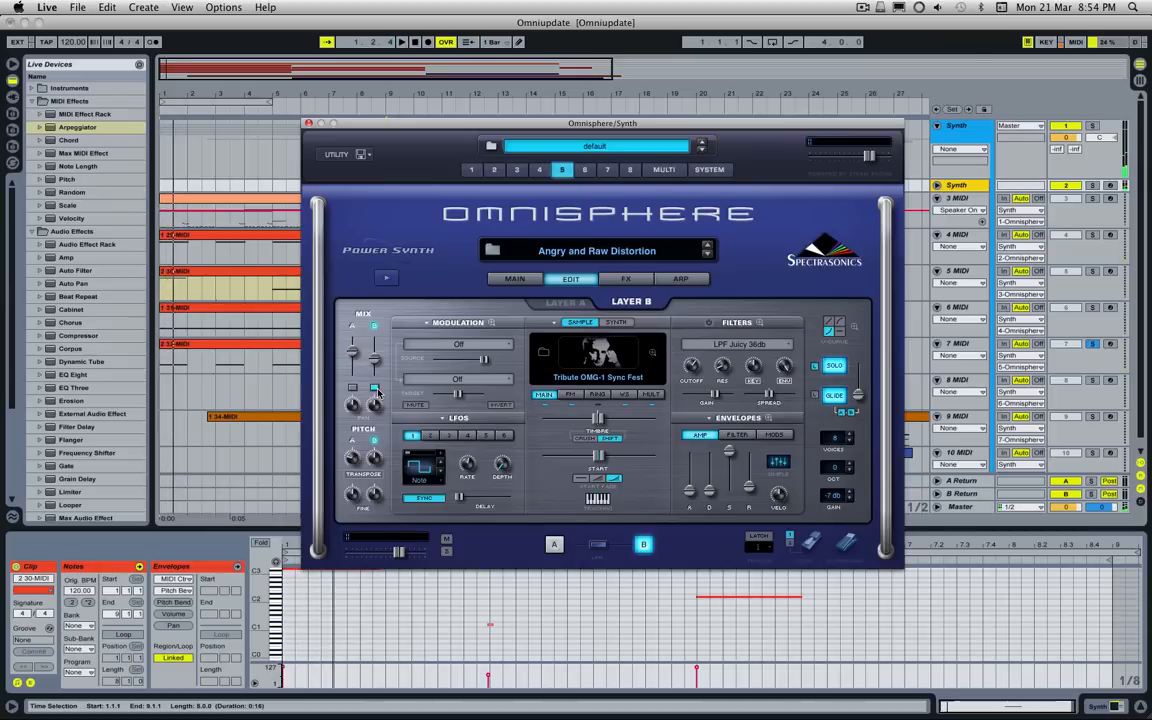
pyautogui.click(353, 388)
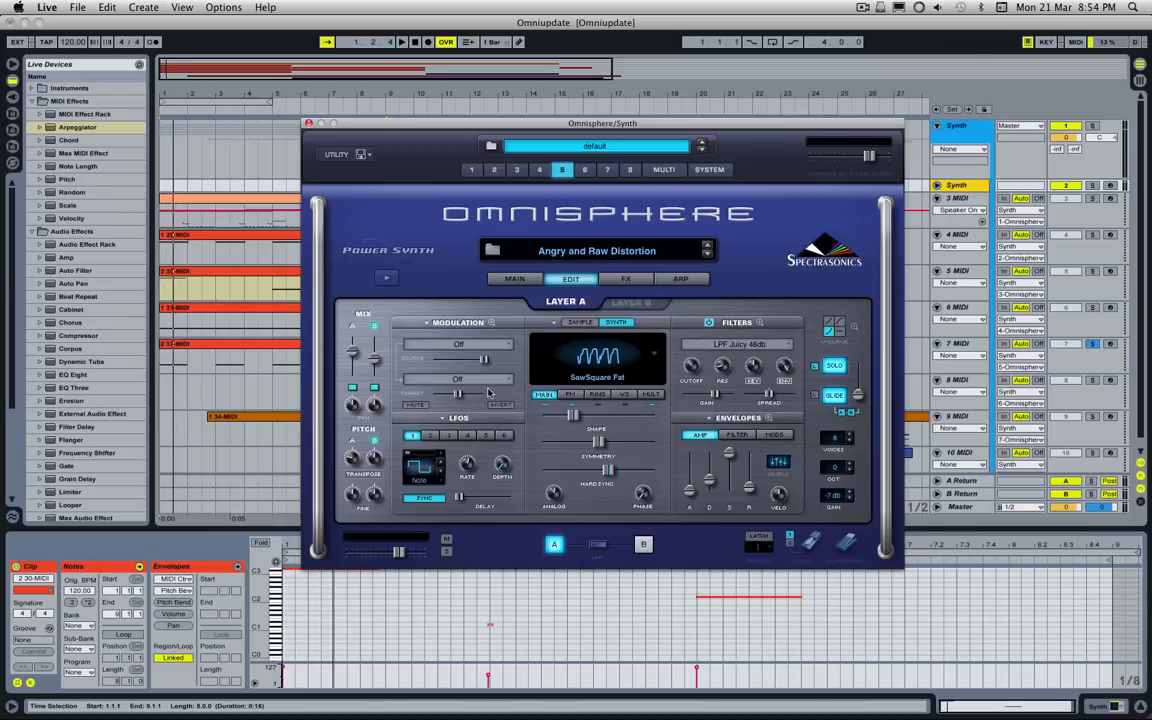
pyautogui.click(655, 303)
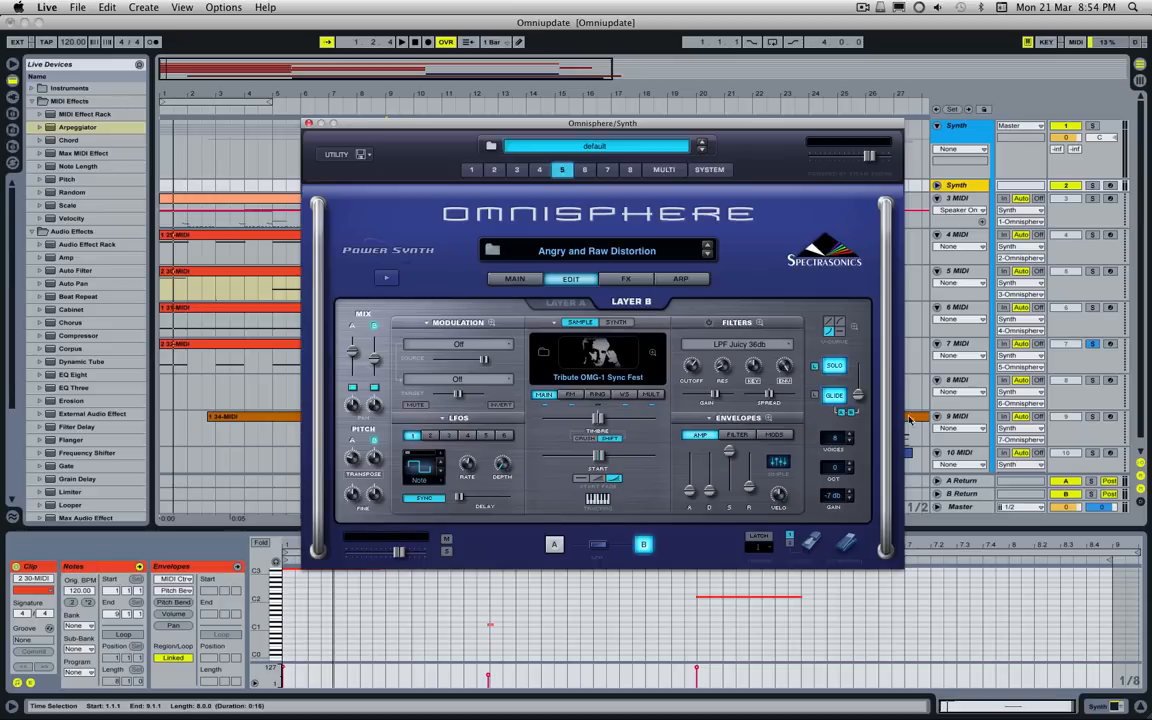
# Step: Release the solo on 7 MIDI, uncover the arrangement and play the 8 MIDI clip on solo from bar 17
pyautogui.click(1093, 344)
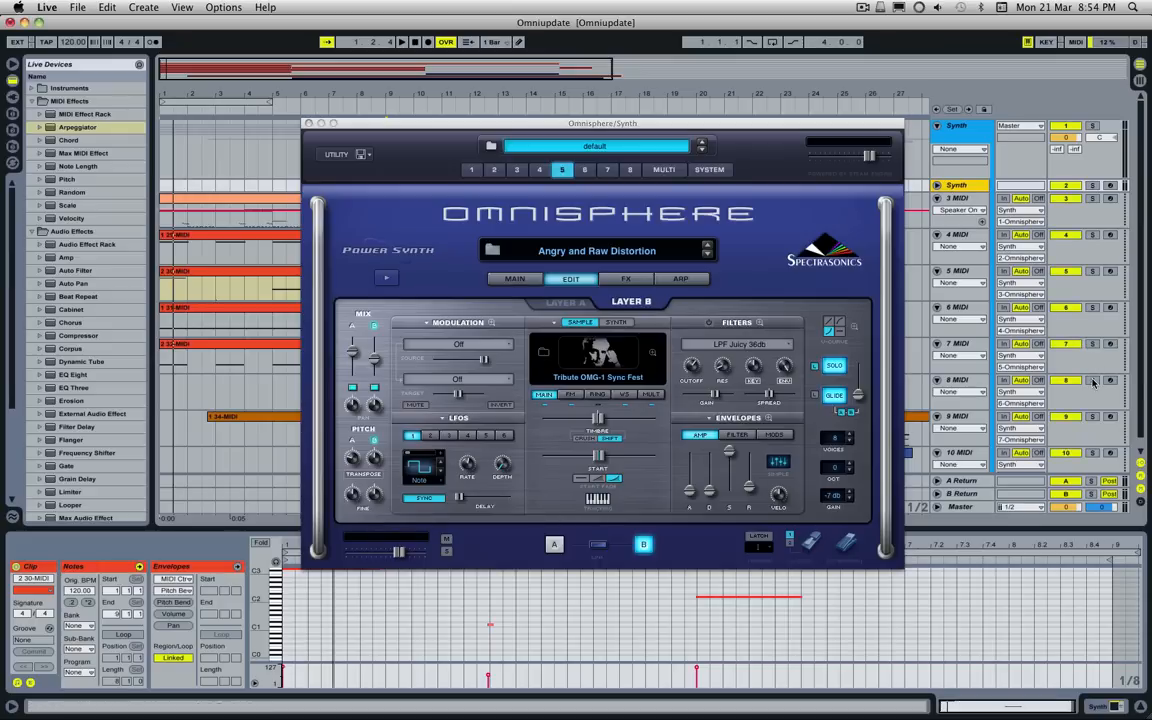
pyautogui.moveTo(669, 132); pyautogui.dragTo(514, 482)
pyautogui.click(641, 382)
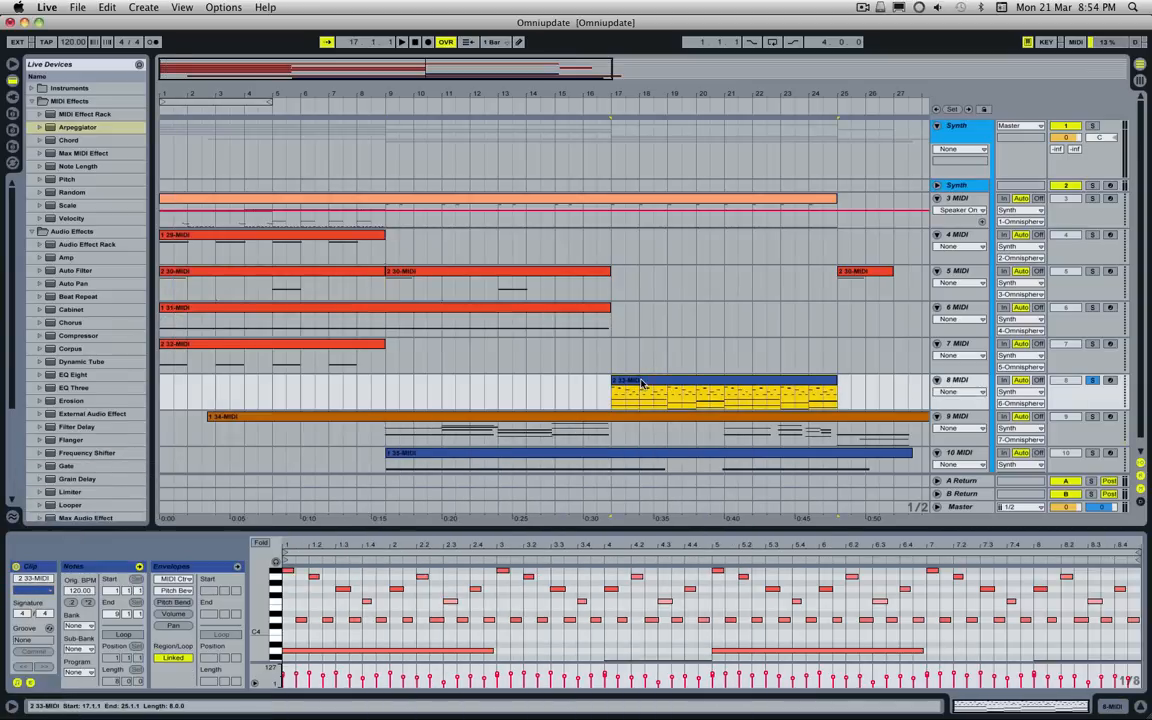
pyautogui.press('space')
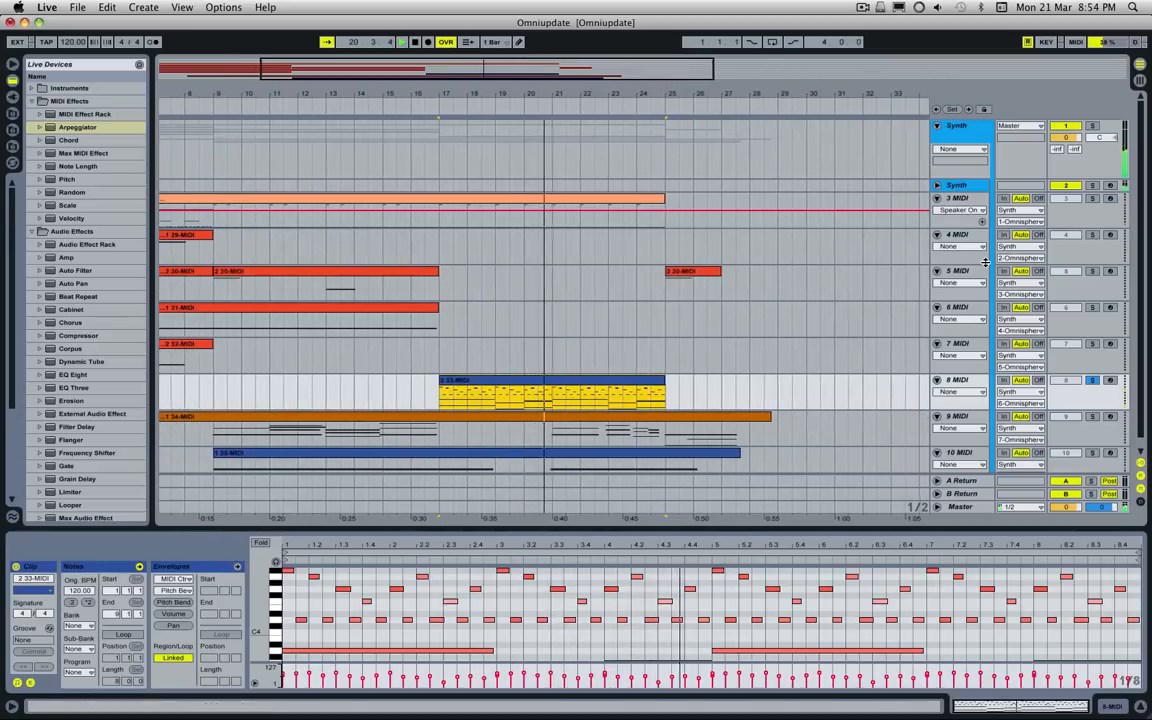
# Step: Bring Omnisphere back up fully in view and review the layer A and layer B soundsources of part 6, Bell Key Piano
pyautogui.click(957, 185)
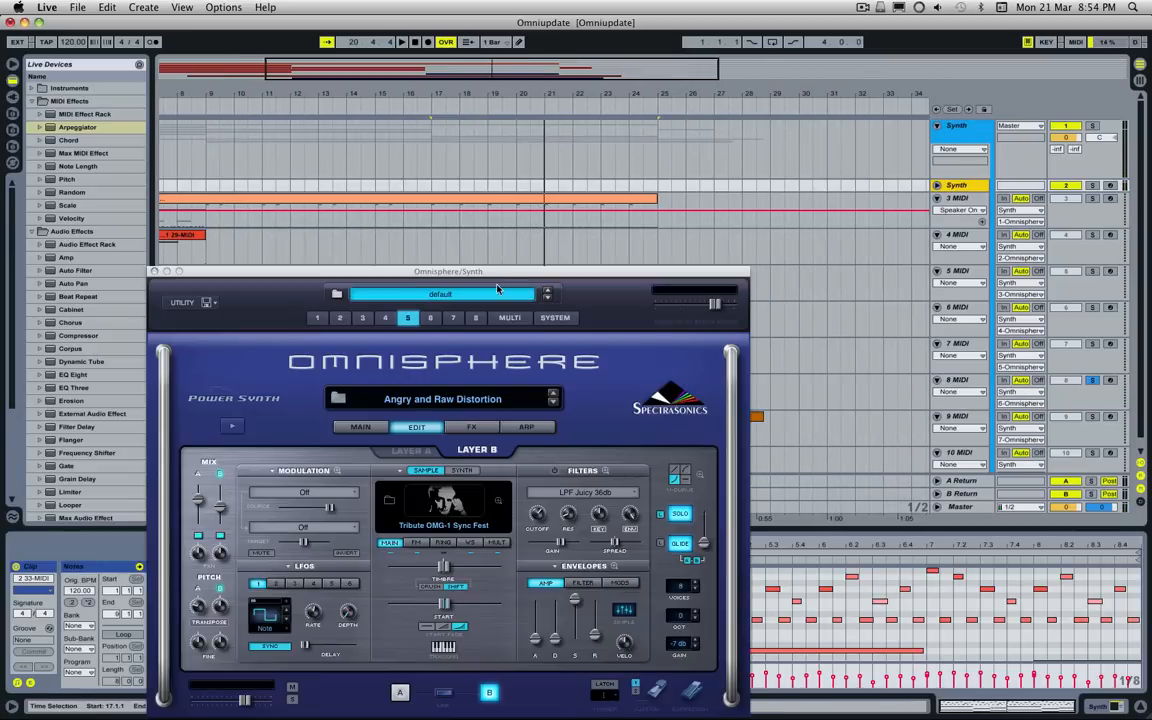
pyautogui.moveTo(490, 278); pyautogui.dragTo(674, 179)
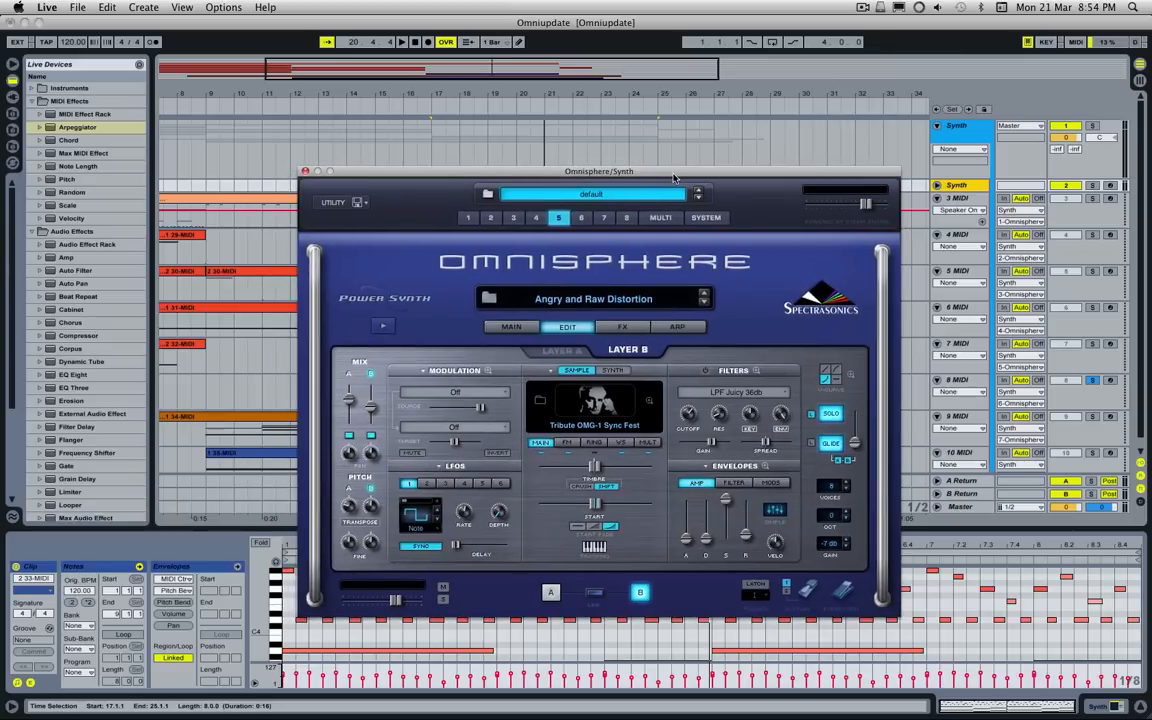
pyautogui.click(581, 218)
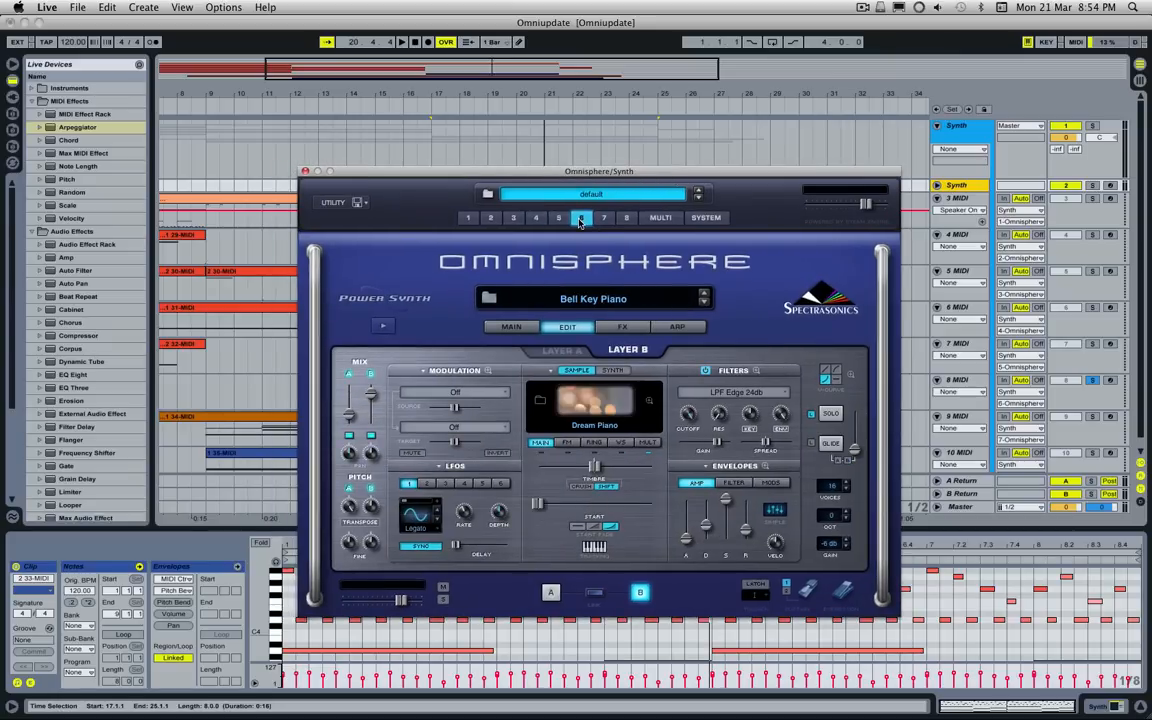
pyautogui.click(561, 350)
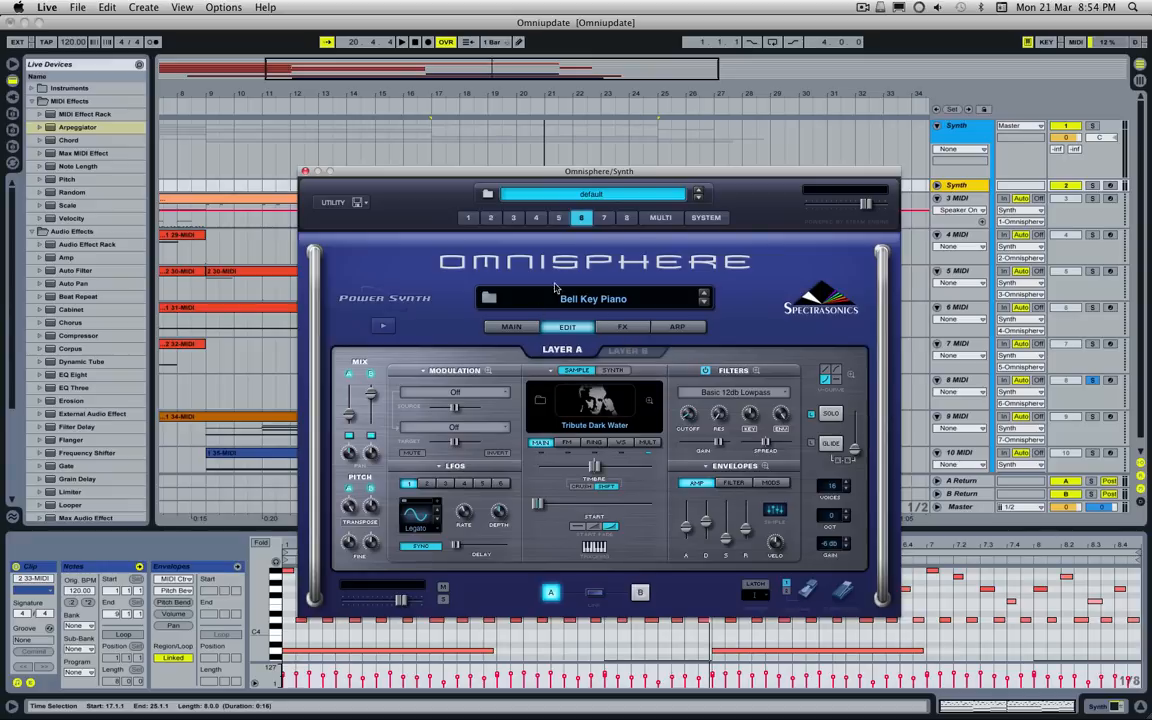
pyautogui.click(612, 352)
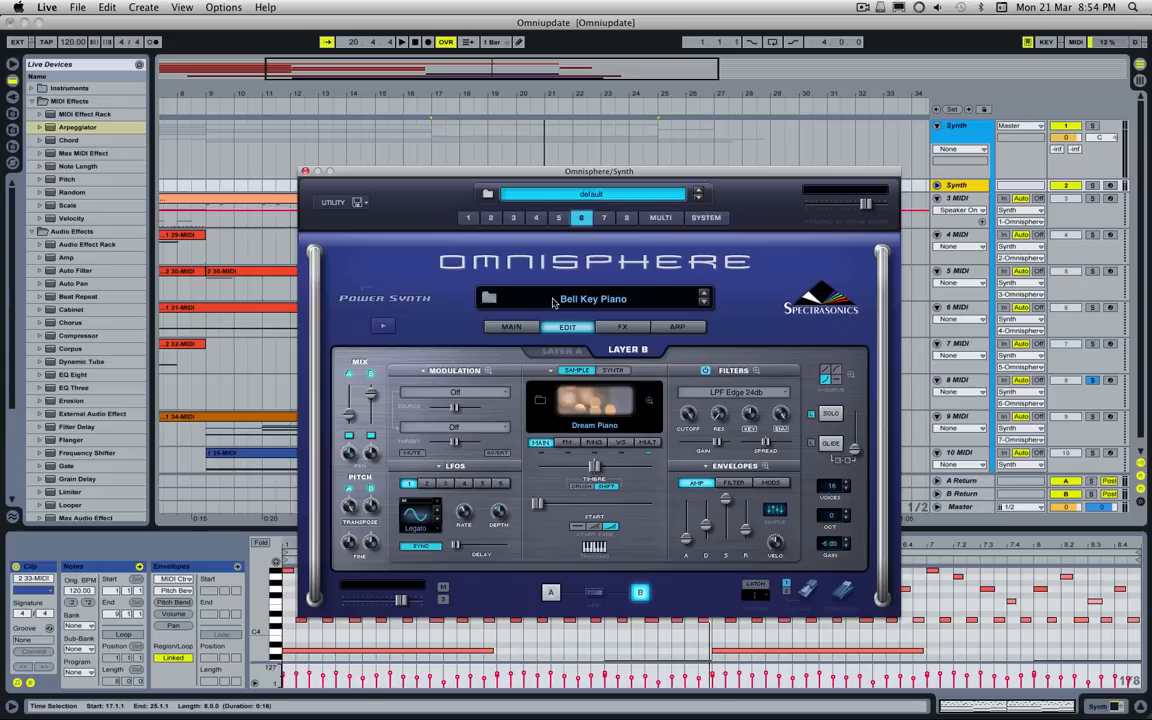
# Step: Show layer A of Bell Key Piano, play the part with layer A switched off and switch that layer back on
pyautogui.click(560, 352)
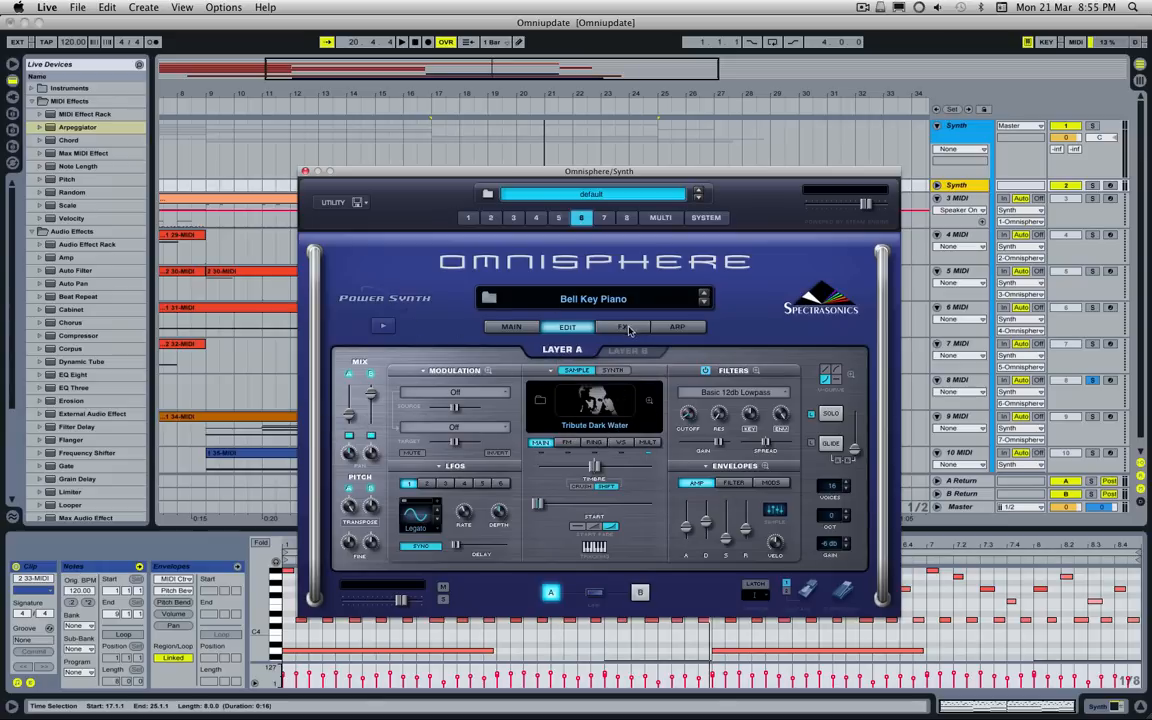
pyautogui.click(350, 434)
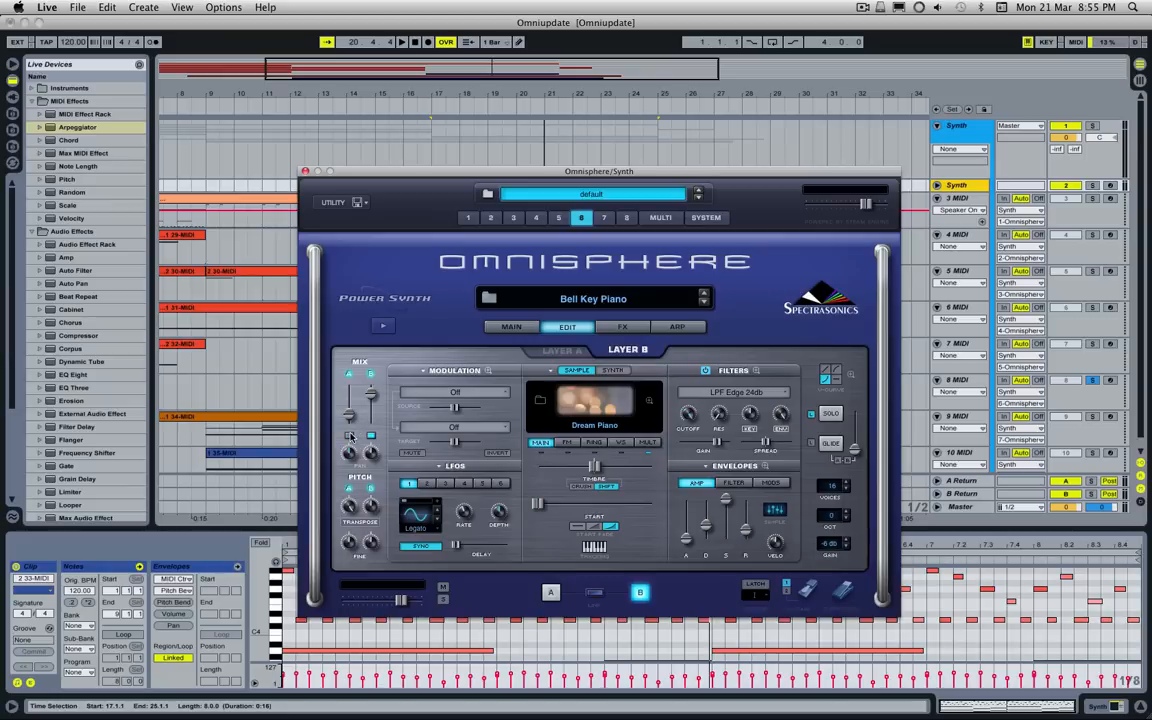
pyautogui.press('space')
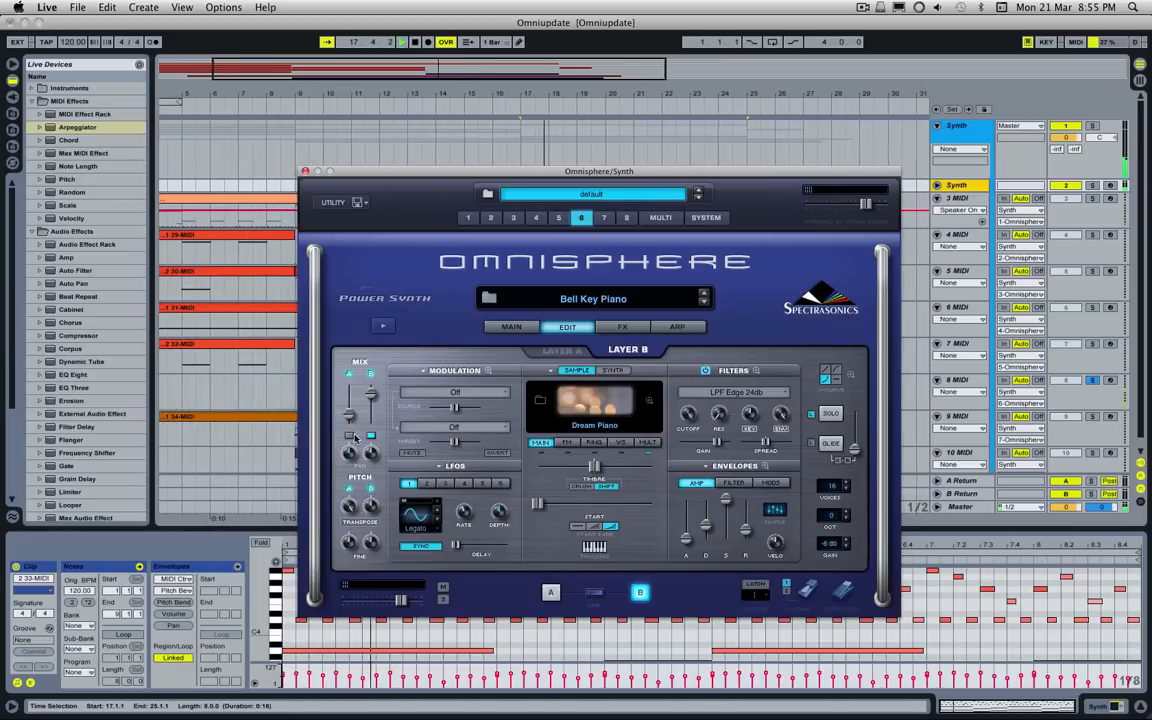
pyautogui.click(350, 435)
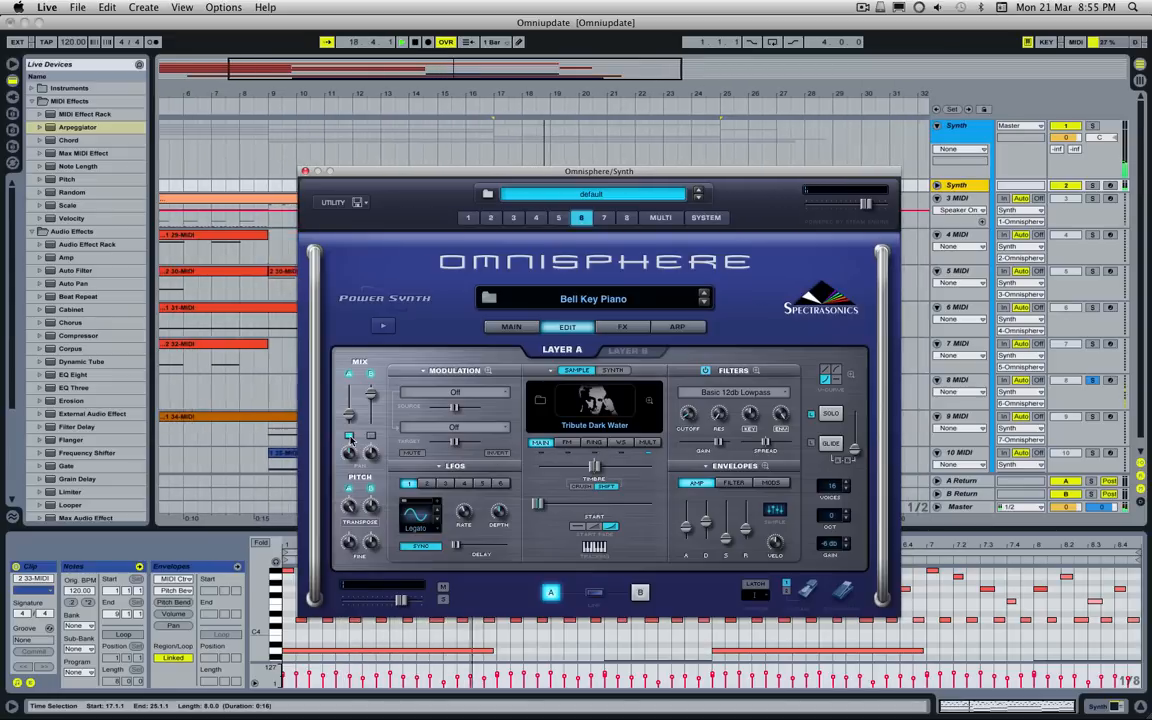
# Step: Audition part 6 with layer B switched off, switch layer B back on and hear both layers together
pyautogui.click(372, 437)
pyautogui.press('space')
pyautogui.click(372, 437)
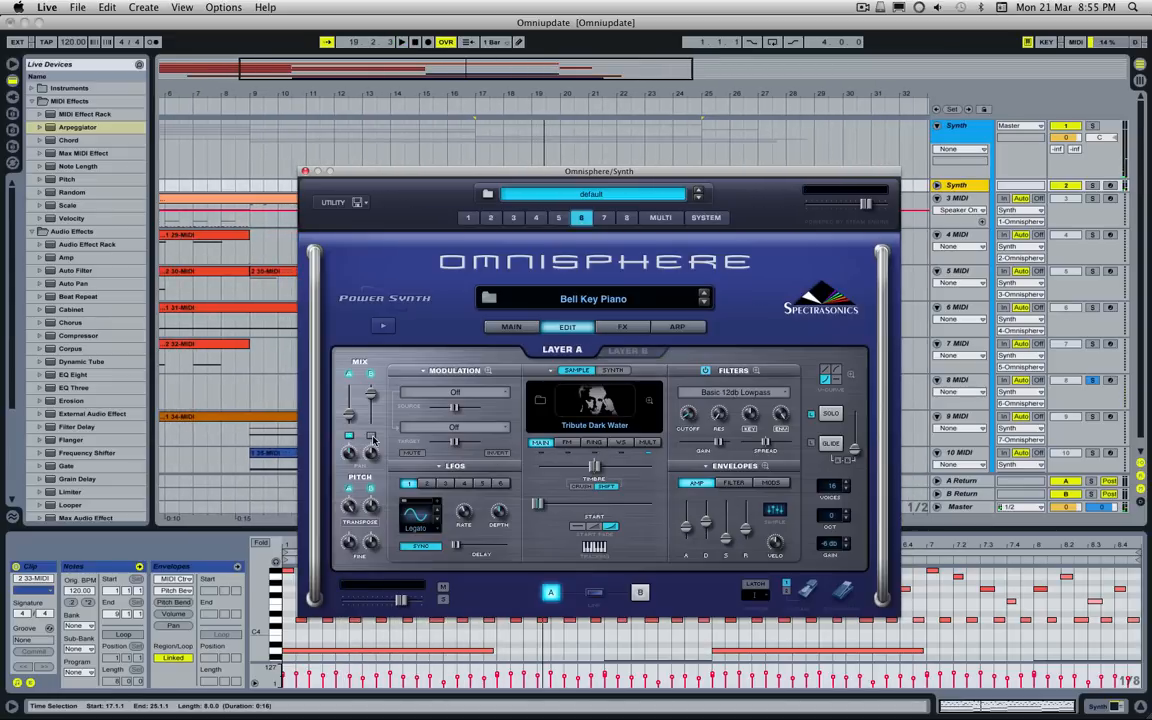
pyautogui.click(372, 437)
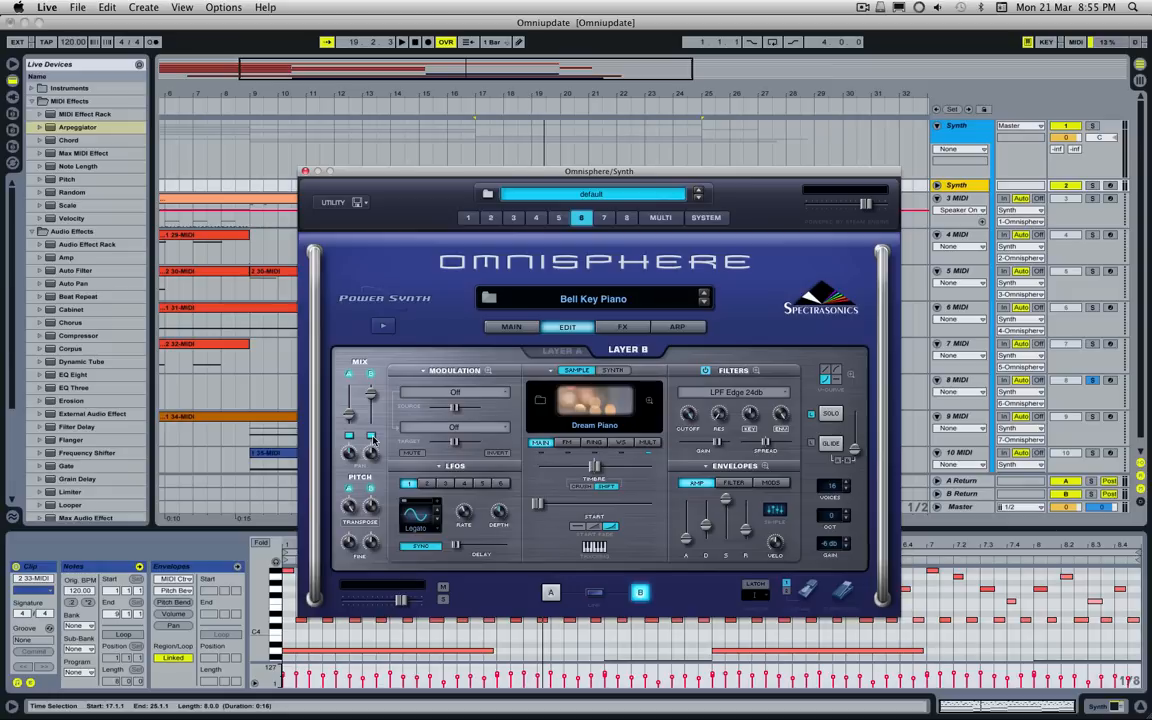
pyautogui.press('space')
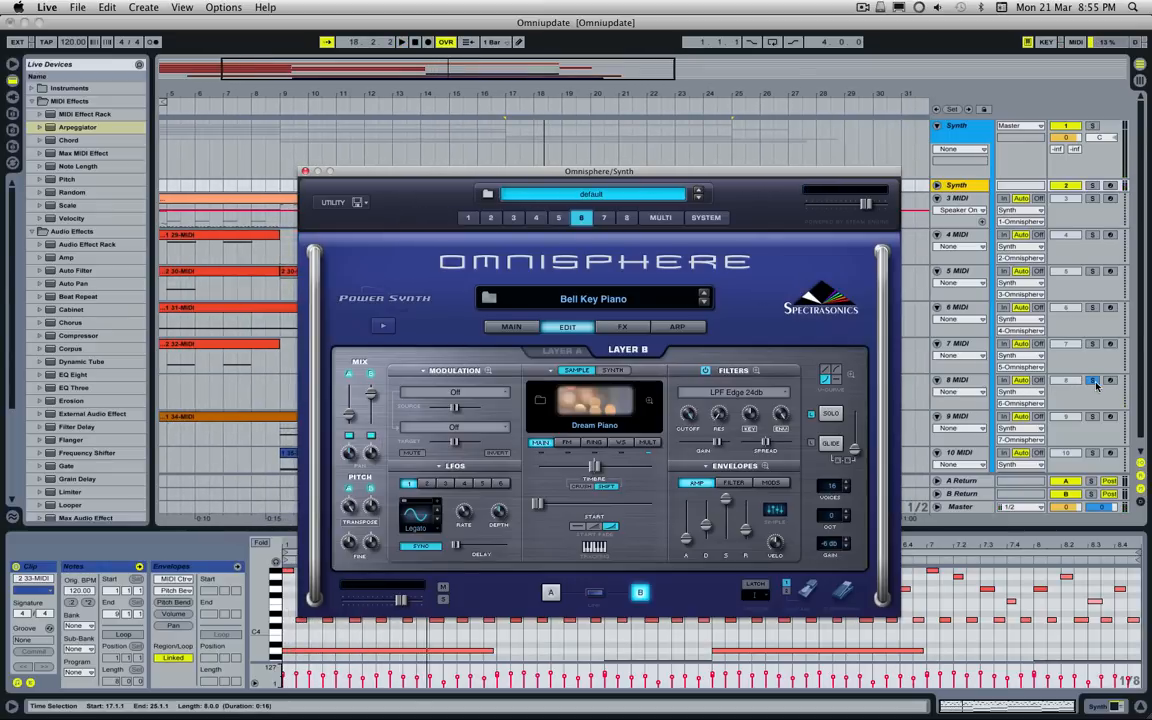
# Step: Uncover the arrangement, release the 8 MIDI solo and play the 9 MIDI clip on solo from just before bar 9
pyautogui.moveTo(553, 174); pyautogui.dragTo(372, 152)
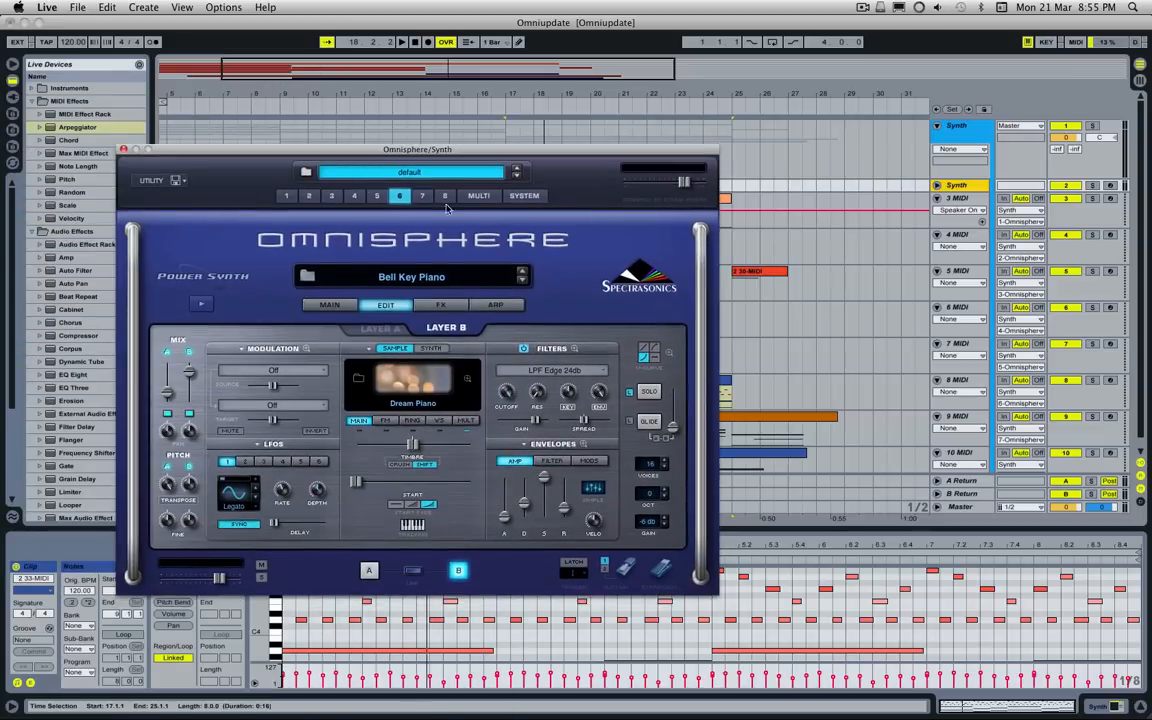
pyautogui.moveTo(484, 155); pyautogui.dragTo(0, 148)
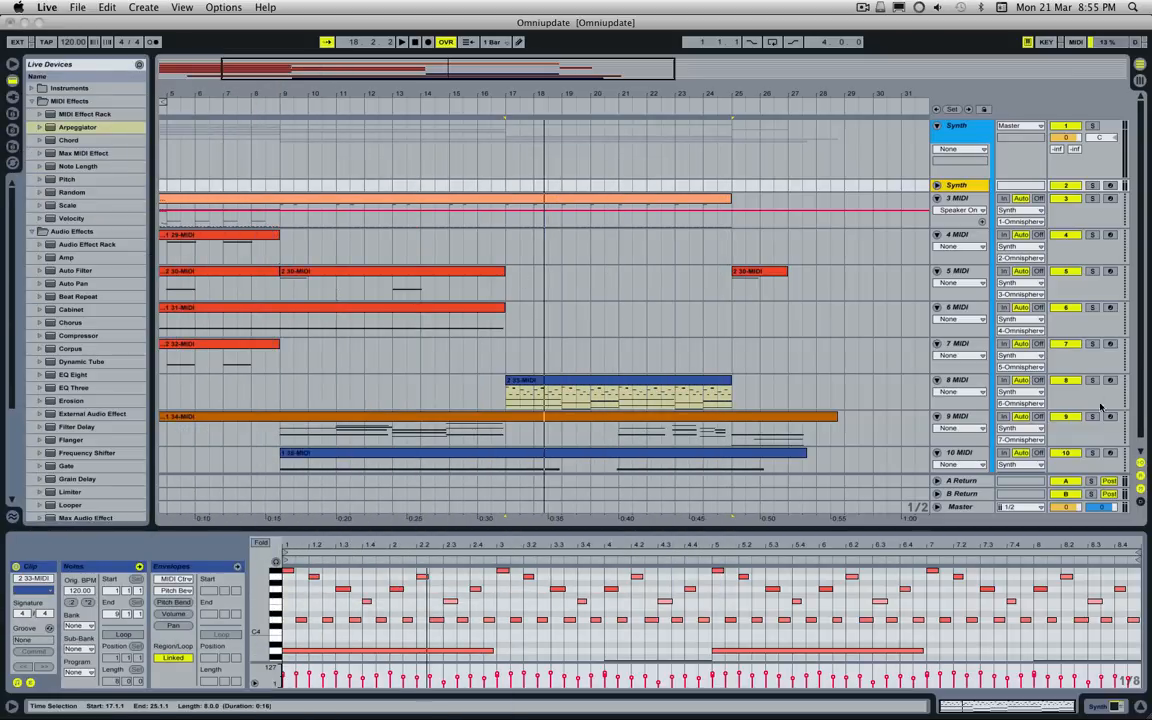
pyautogui.click(278, 414)
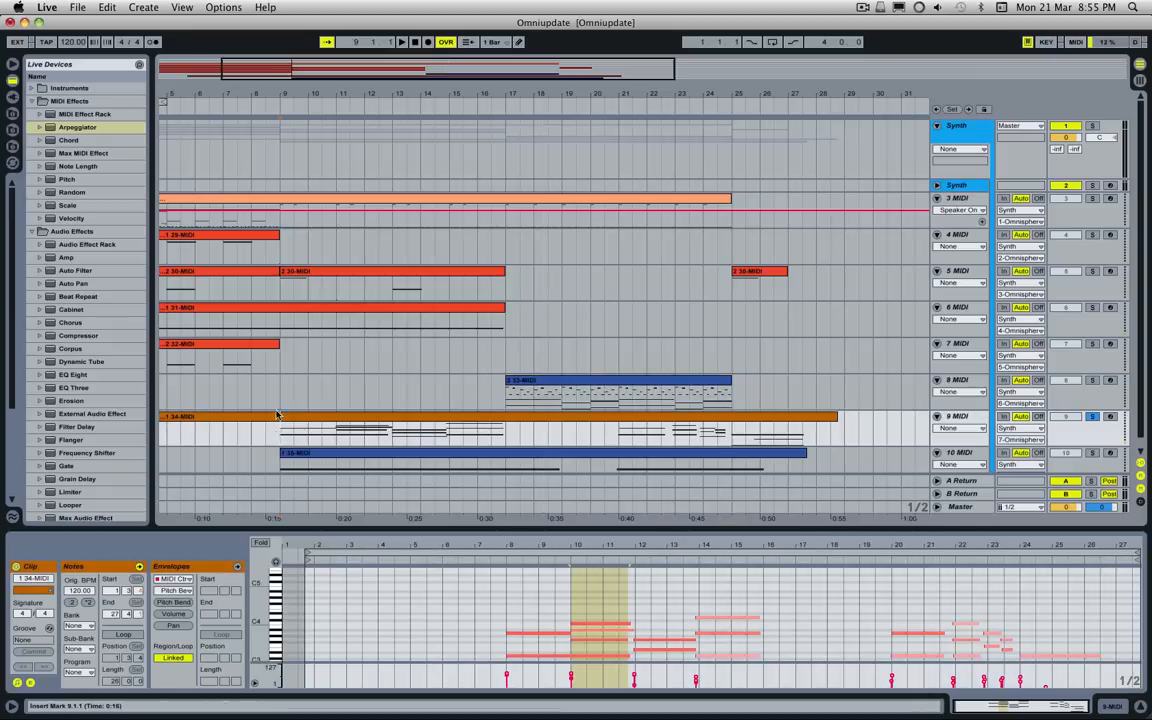
pyautogui.hscroll(-5, 899, 231)
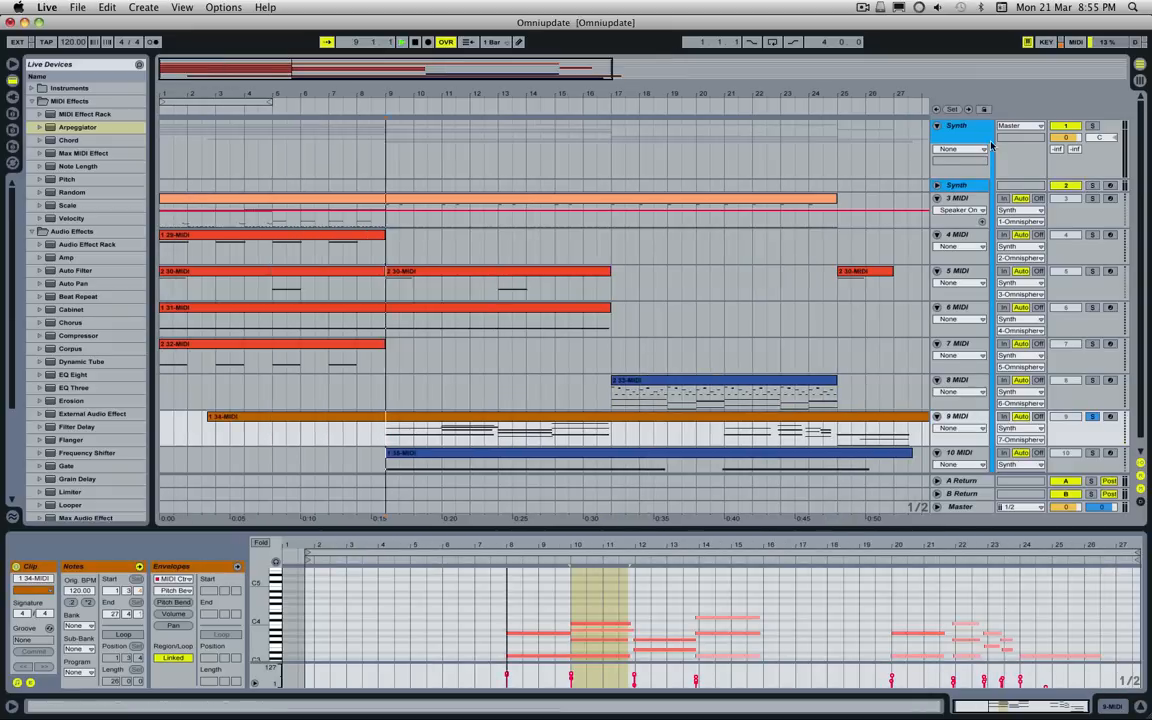
pyautogui.click(377, 429)
pyautogui.press('space')
# Step: Bring Omnisphere back into full view on part 7, Chanter Choir, and show its layer A soundsource
pyautogui.click(952, 185)
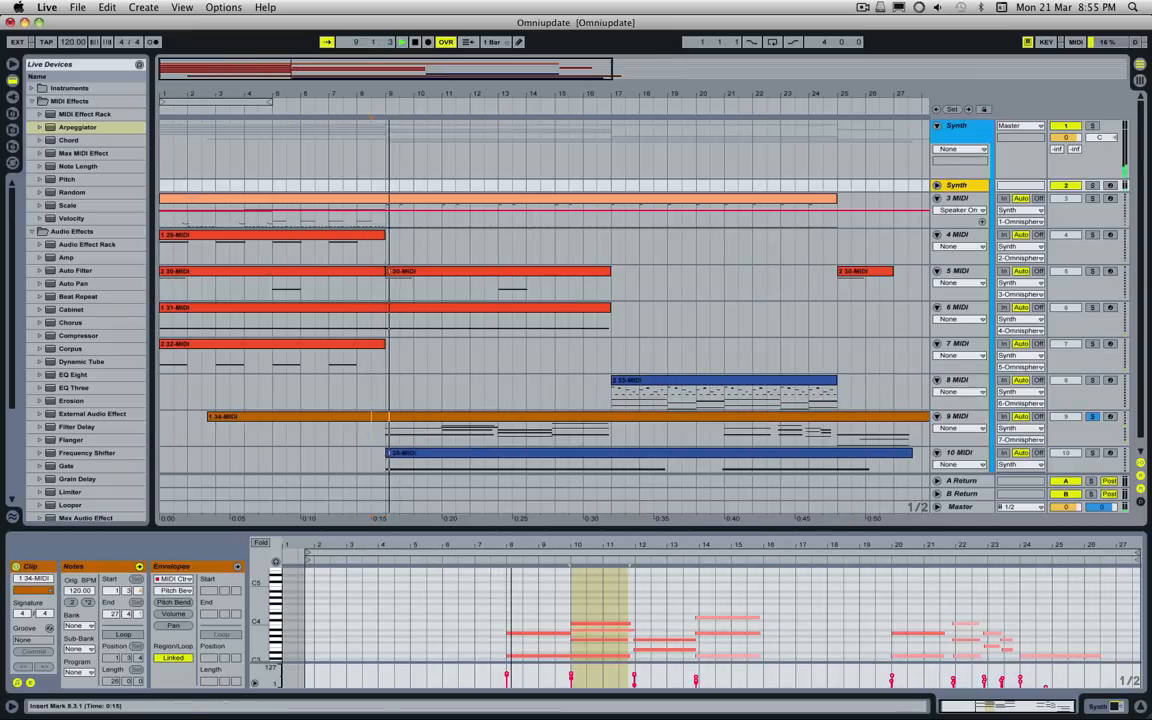
pyautogui.moveTo(0, 215); pyautogui.dragTo(660, 146)
pyautogui.click(593, 330)
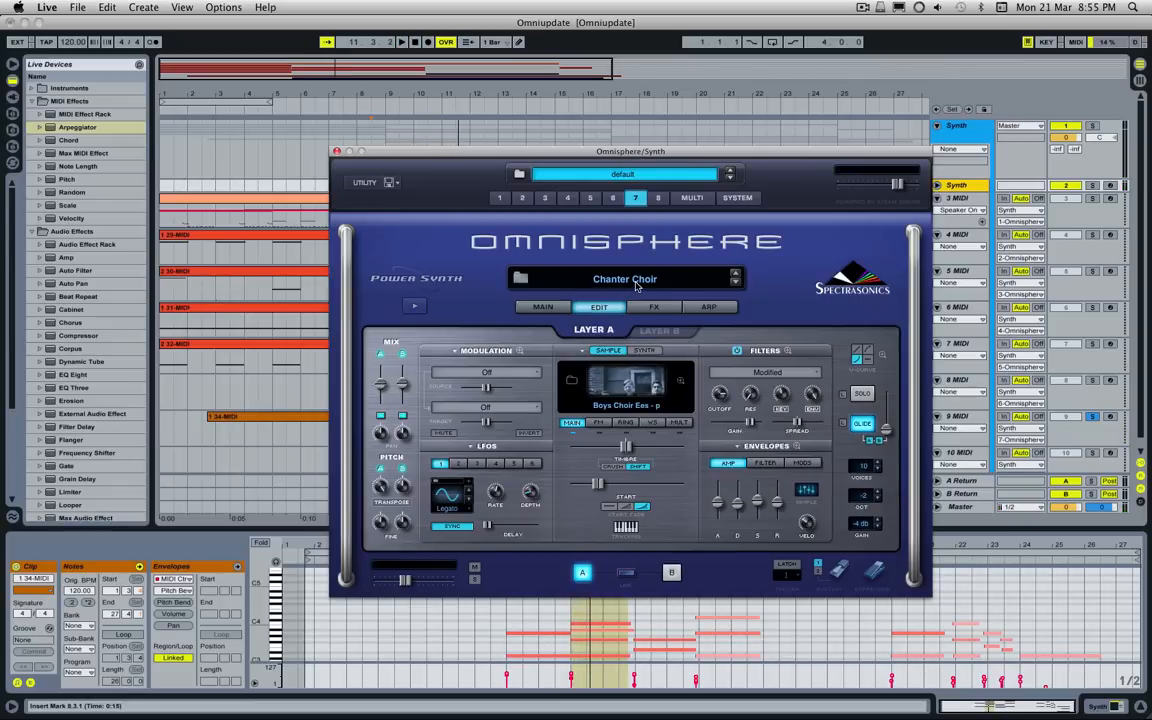
# Step: Read the Chanter Choir tags and notes in the patch browser, close the browser and show layer B's soundsource
pyautogui.click(636, 283)
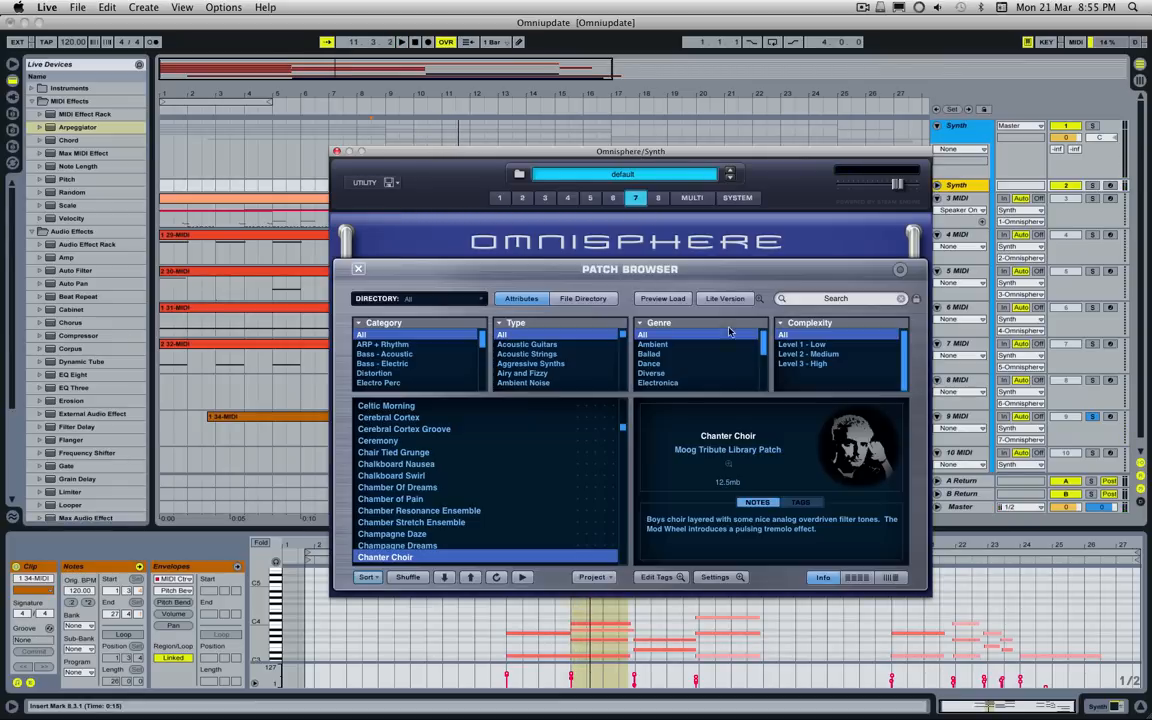
pyautogui.click(757, 503)
pyautogui.click(358, 269)
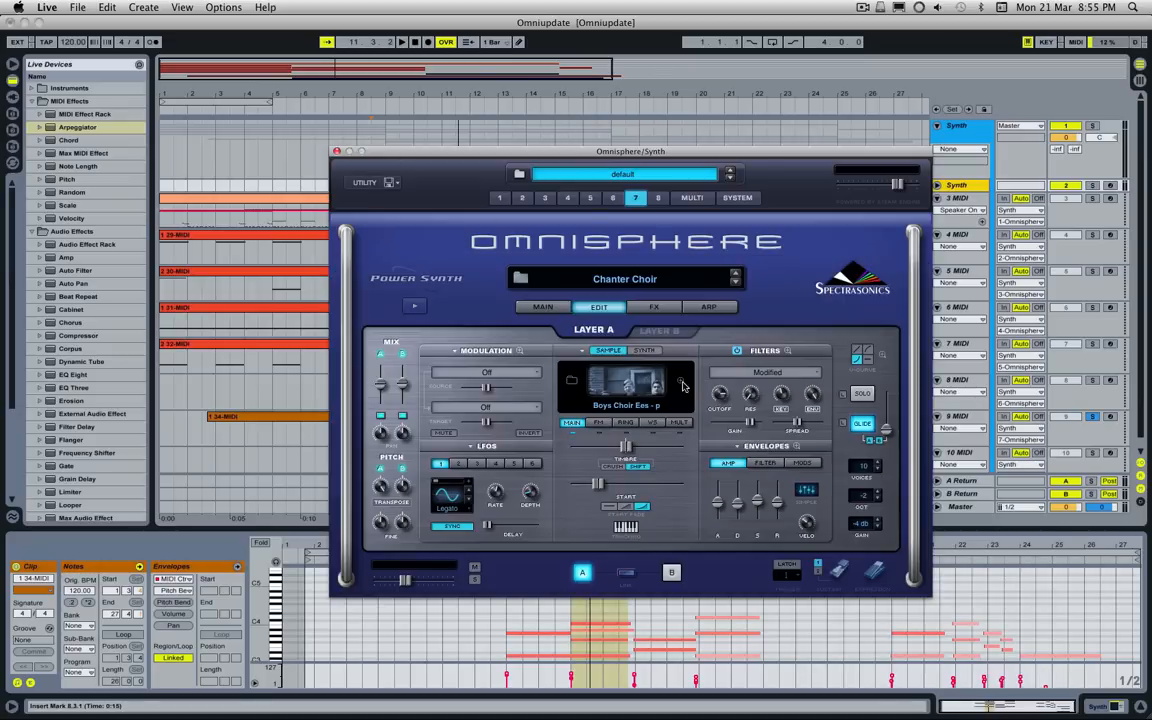
pyautogui.click(647, 331)
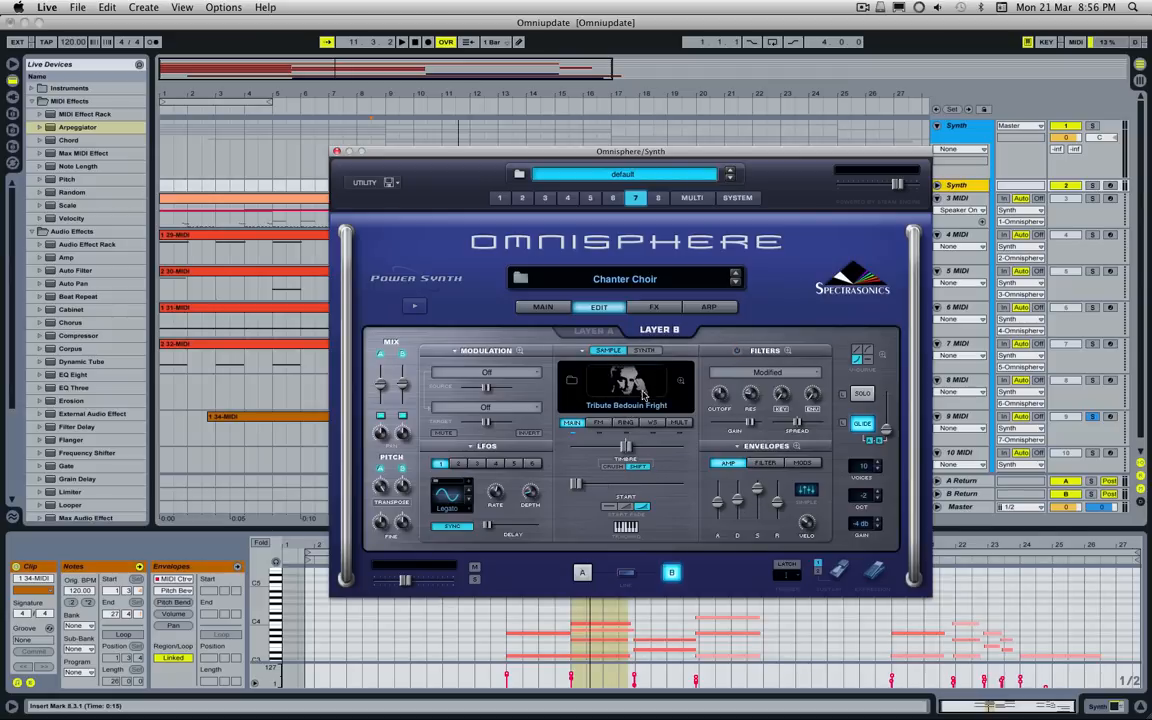
# Step: Move Omnisphere partly aside and play the soloed 9 MIDI track with the arrangement in view
pyautogui.moveTo(660, 150); pyautogui.dragTo(174, 221)
pyautogui.moveTo(364, 216); pyautogui.dragTo(249, 212)
pyautogui.press('space')
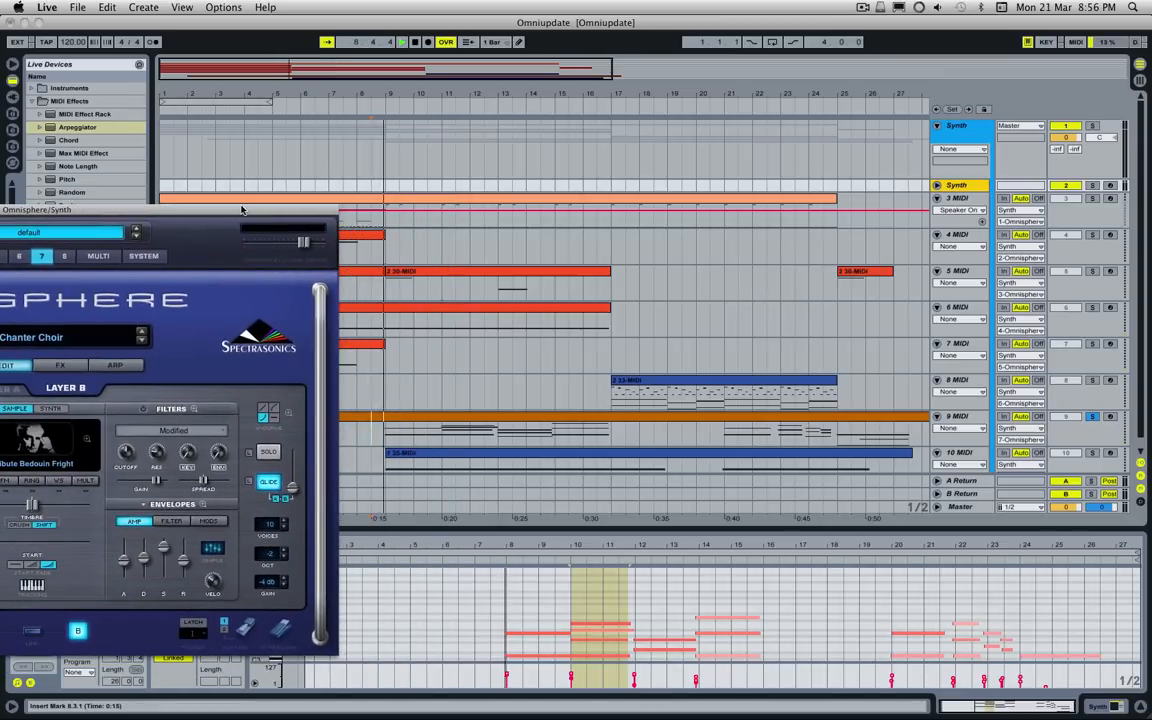
pyautogui.moveTo(239, 212); pyautogui.dragTo(273, 212)
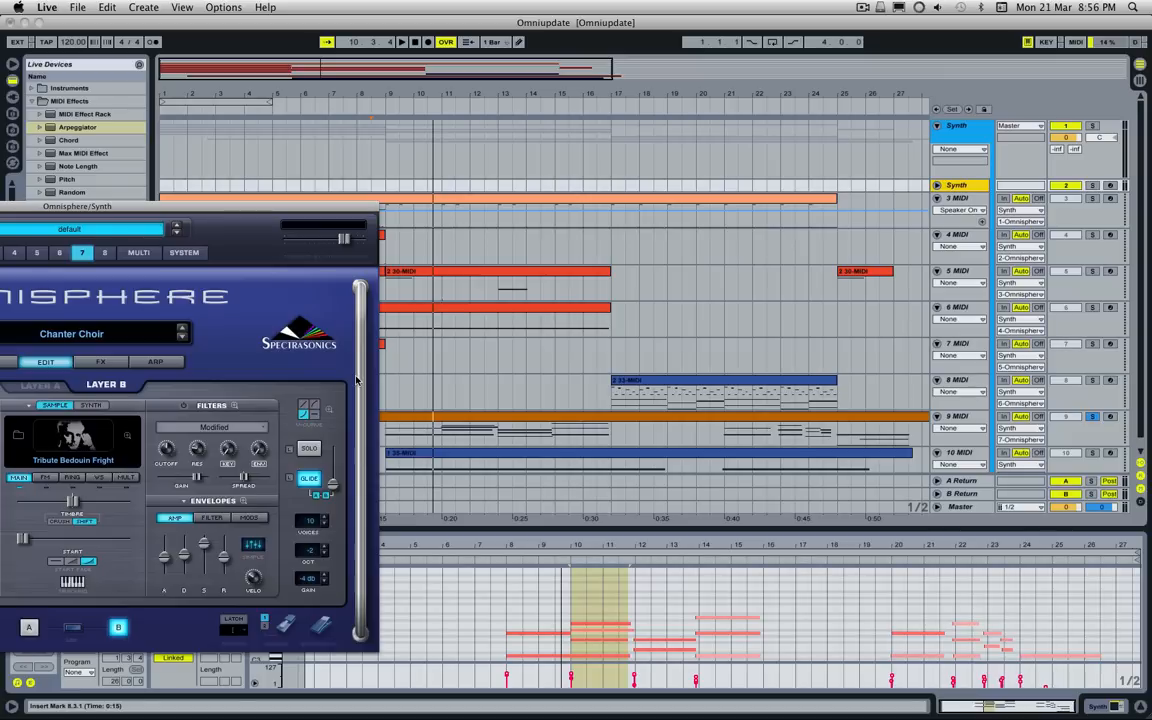
pyautogui.press('space')
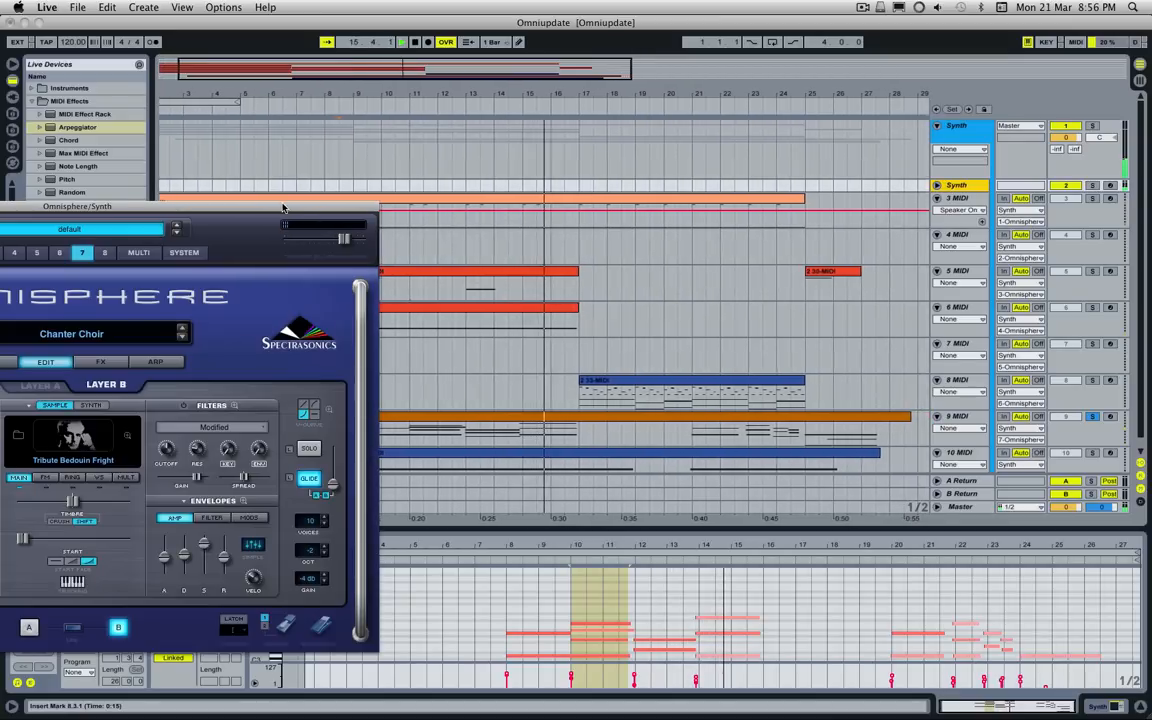
# Step: Uncover the arrangement, release the 9 MIDI solo and play the 10 MIDI clip on solo from bar 9
pyautogui.moveTo(283, 208); pyautogui.dragTo(783, 129)
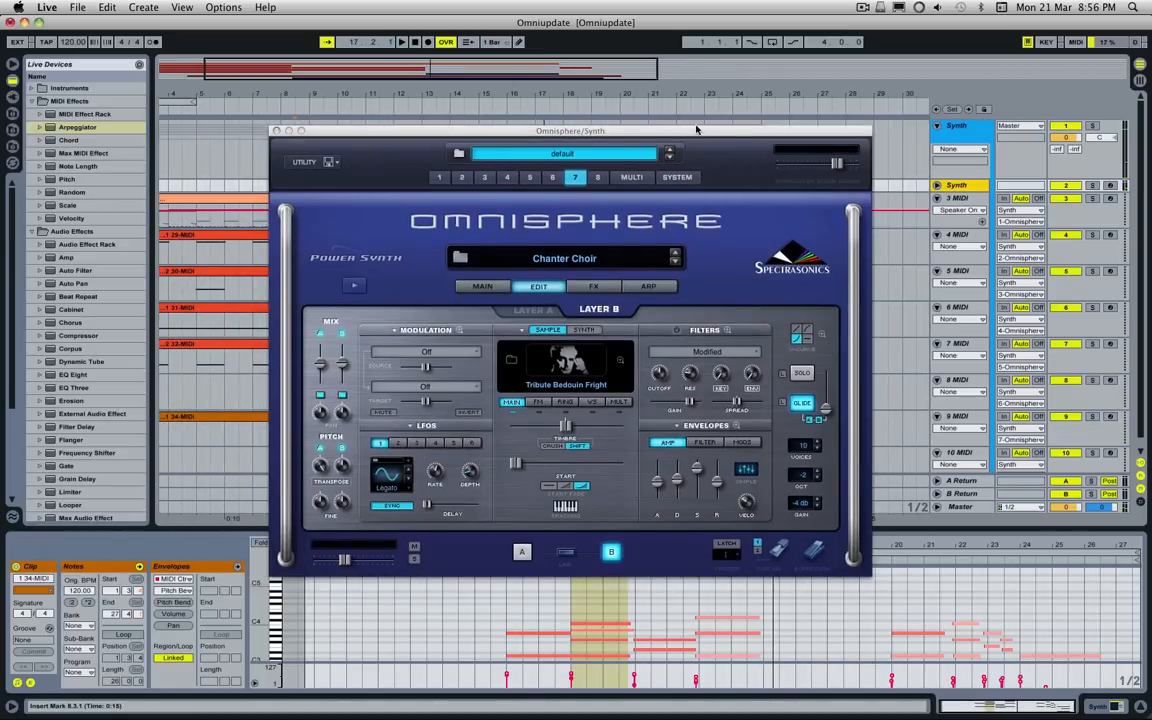
pyautogui.moveTo(696, 131); pyautogui.dragTo(101, 181)
pyautogui.scroll(-1, 566, 316)
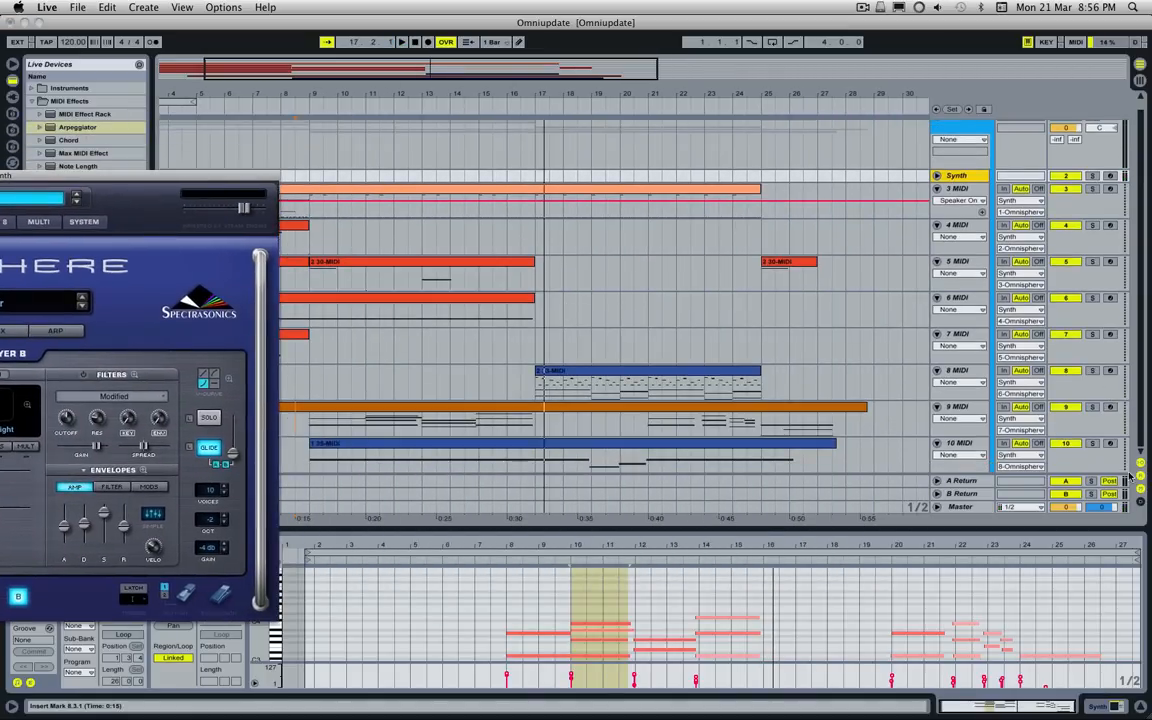
pyautogui.click(312, 443)
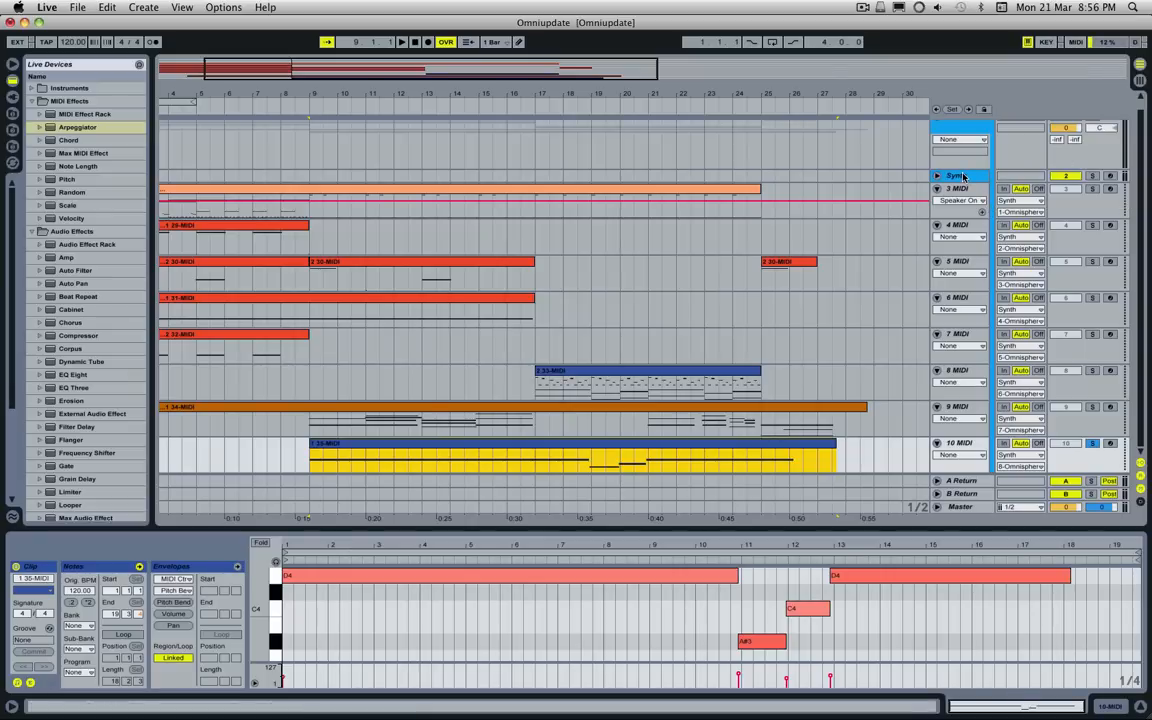
pyautogui.press('space')
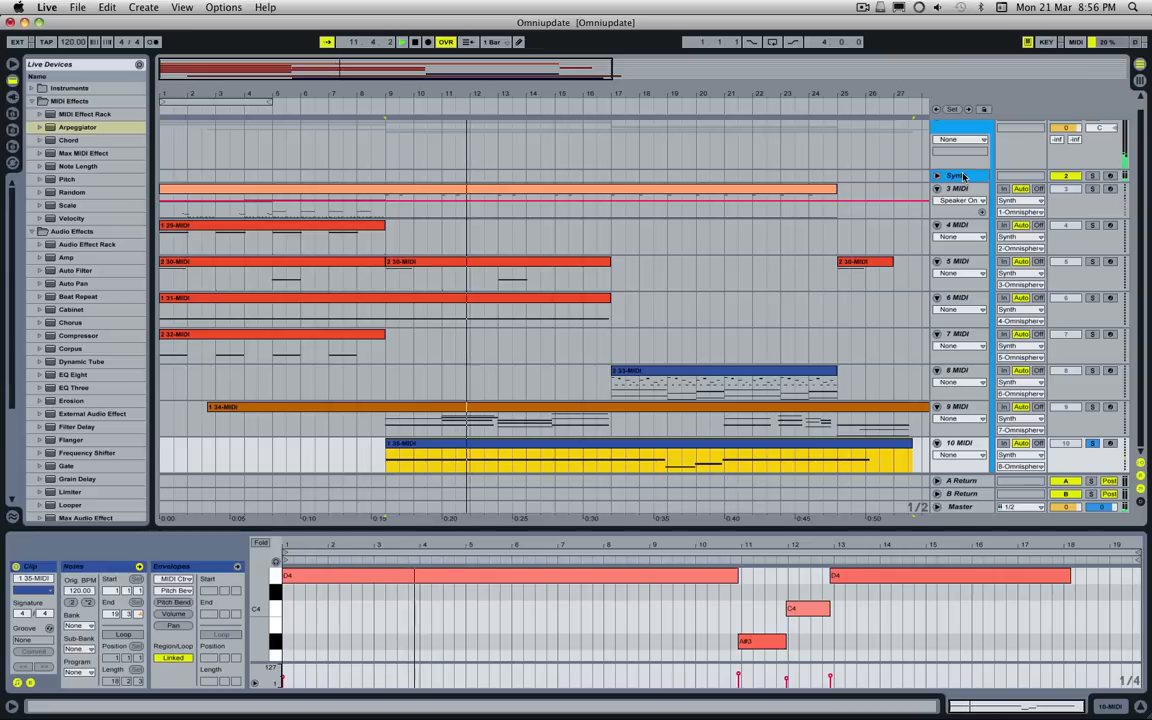
# Step: Stop playback, bring Omnisphere back into full view and switch it to part 8, Empty Wind Blip Pad
pyautogui.click(963, 176)
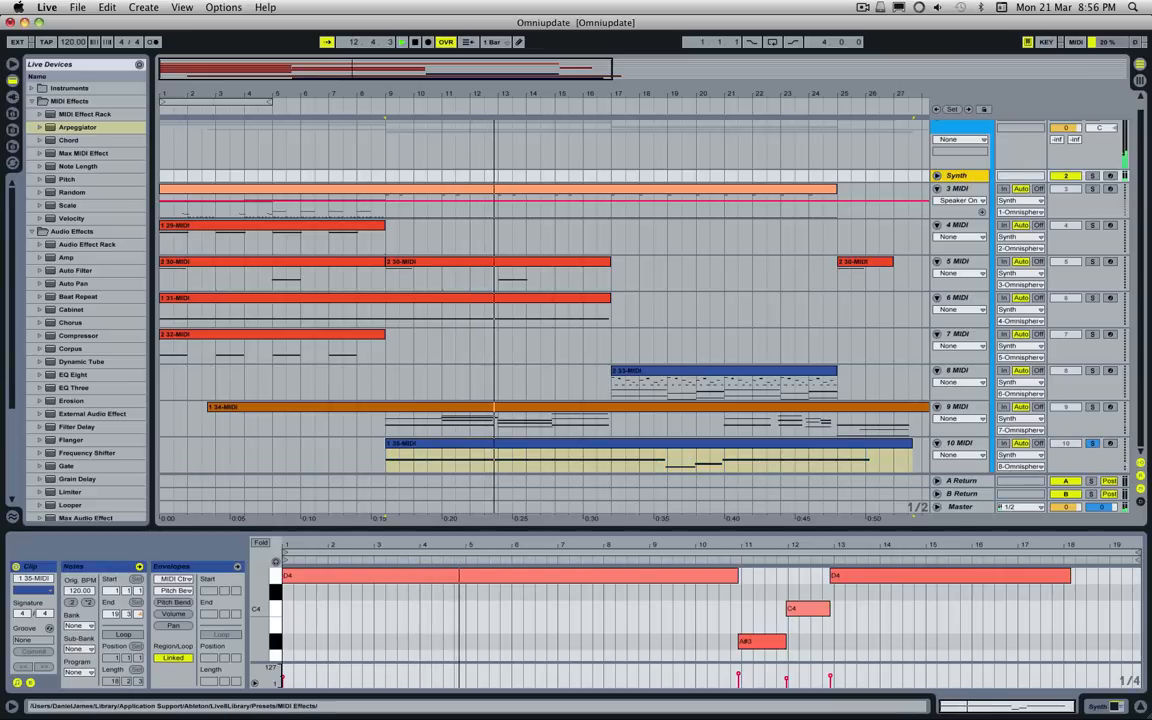
pyautogui.press('space')
pyautogui.moveTo(0, 175); pyautogui.dragTo(576, 161)
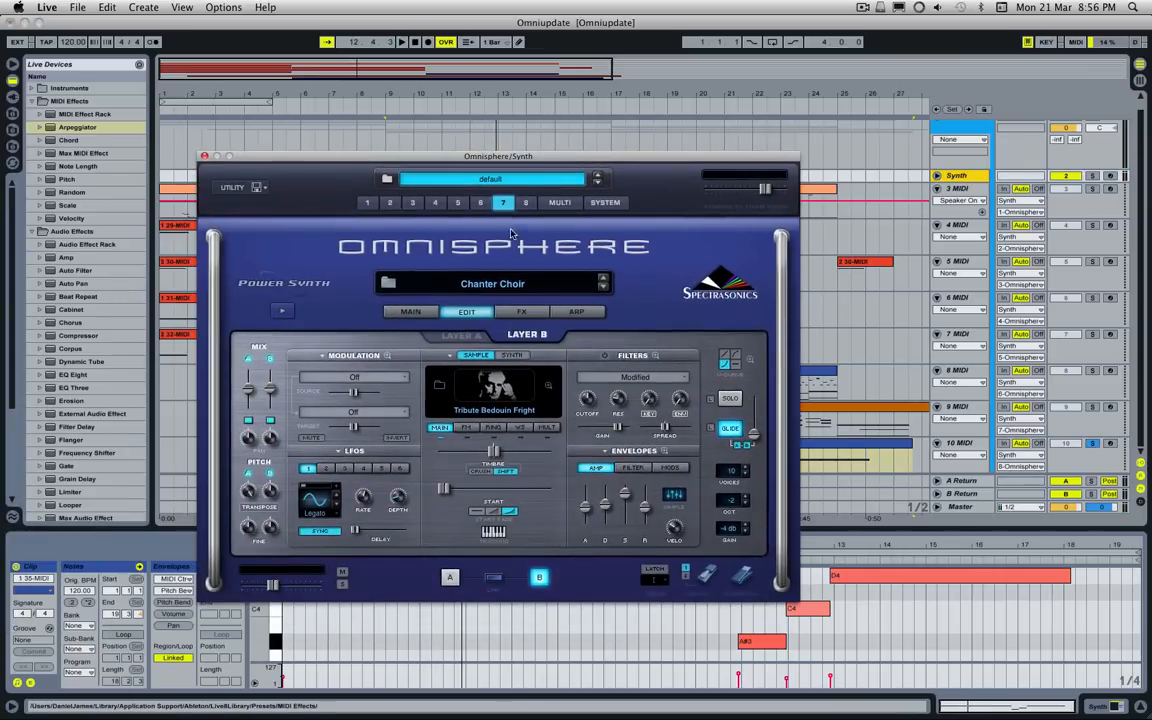
pyautogui.click(526, 203)
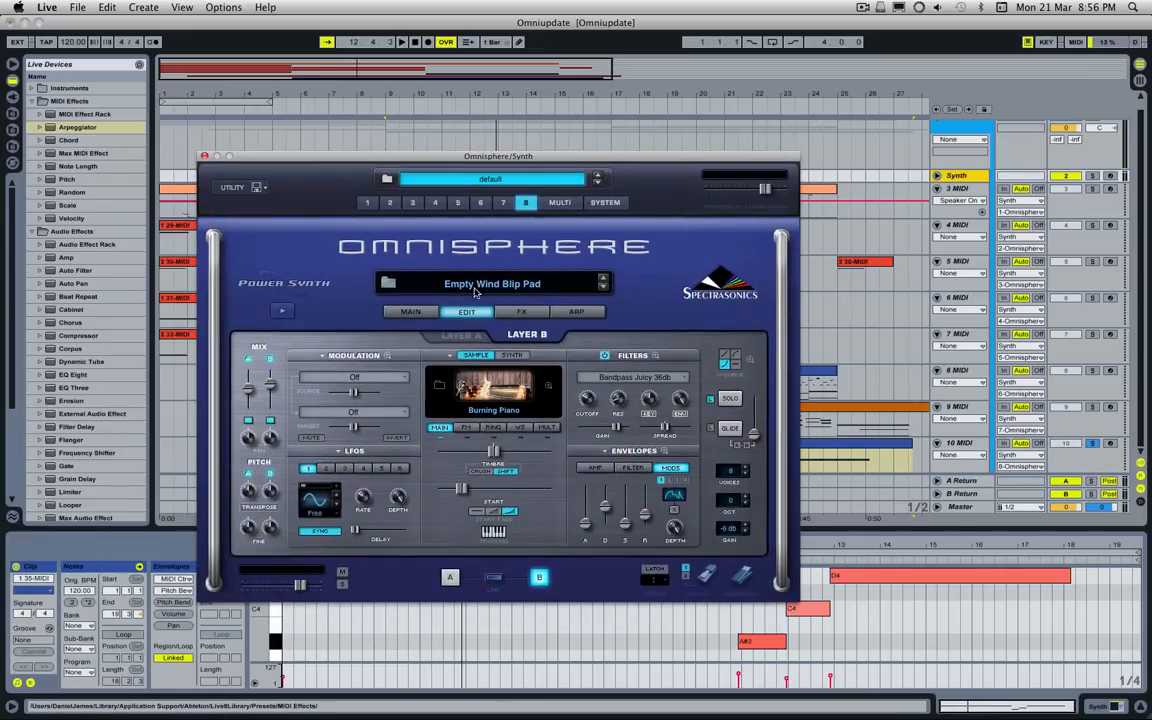
# Step: Compare the layer A and layer B soundsources of Empty Wind Blip Pad
pyautogui.click(461, 336)
pyautogui.click(537, 336)
pyautogui.click(448, 335)
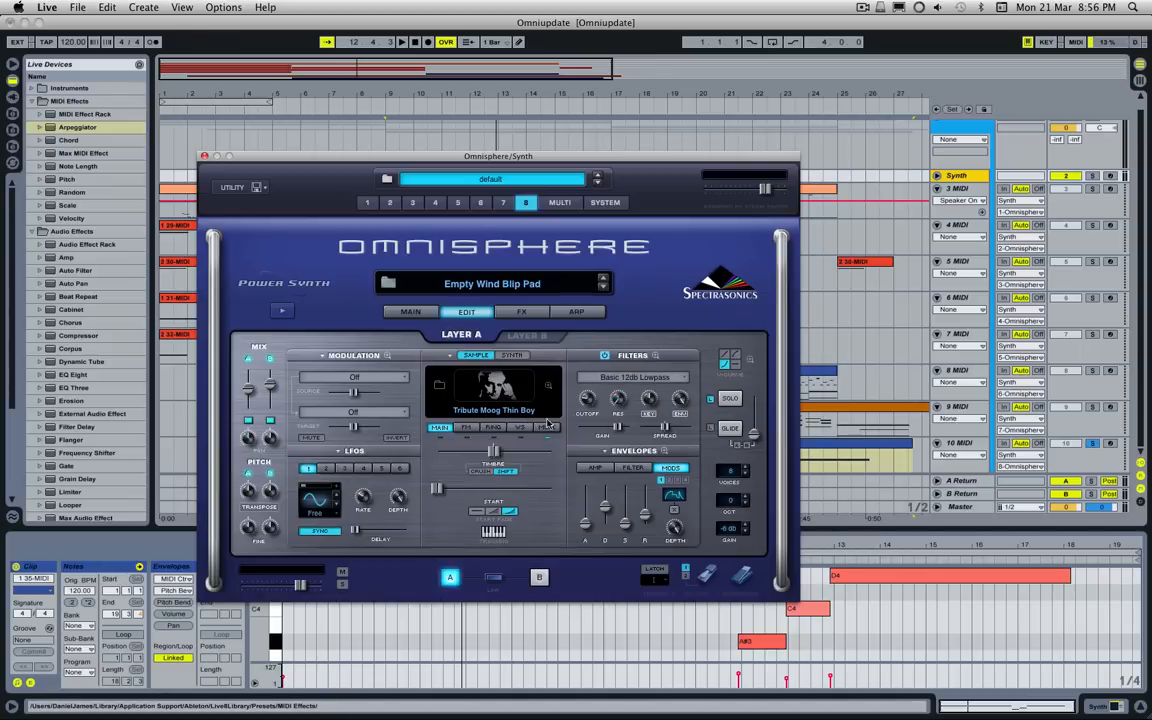
pyautogui.click(523, 341)
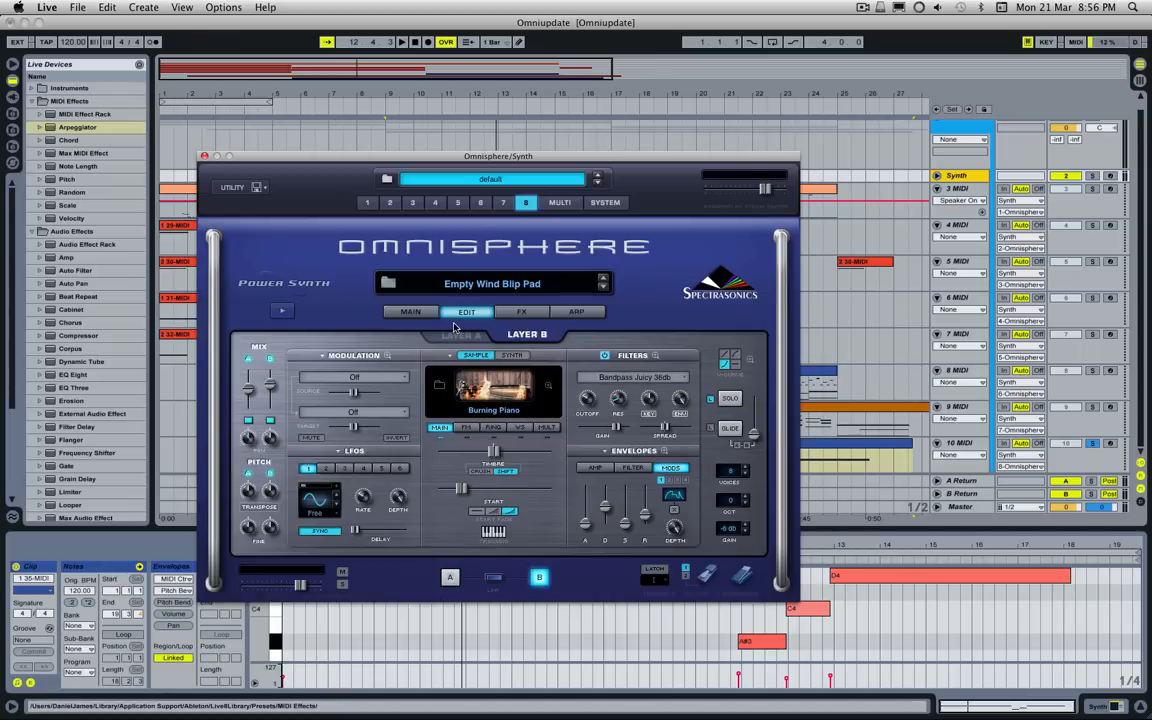
# Step: Arm 10 MIDI to play its patch live, then release the track's solo and disarm it
pyautogui.click(1108, 444)
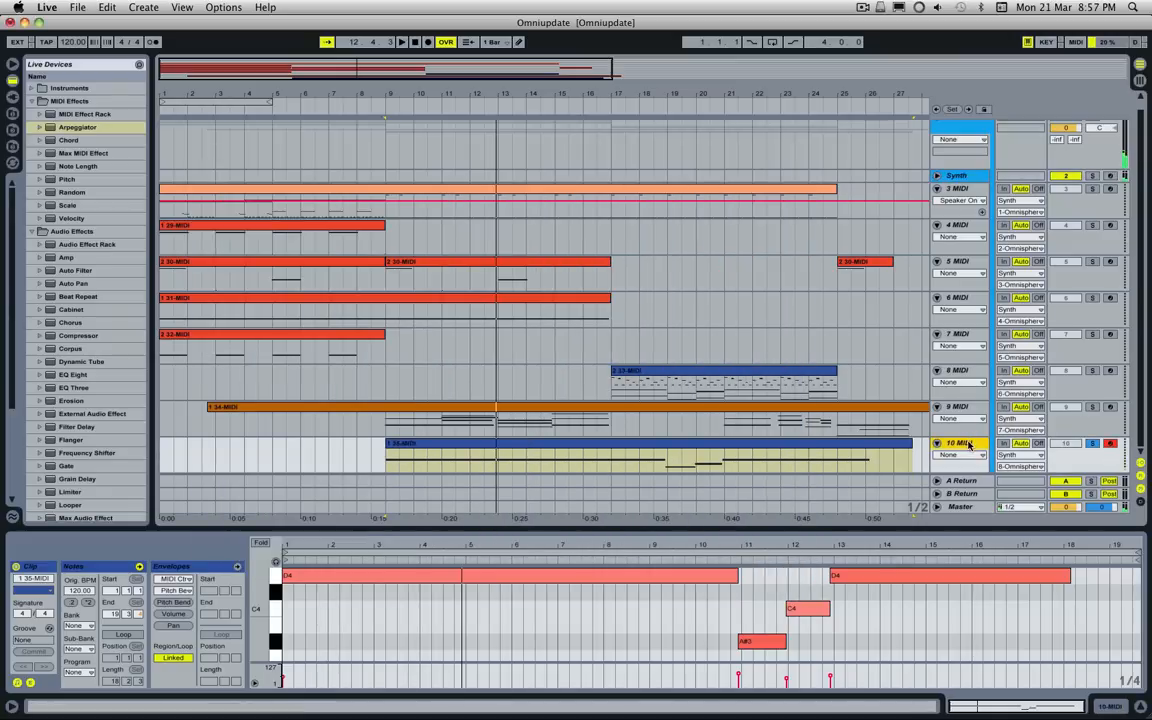
pyautogui.click(1092, 443)
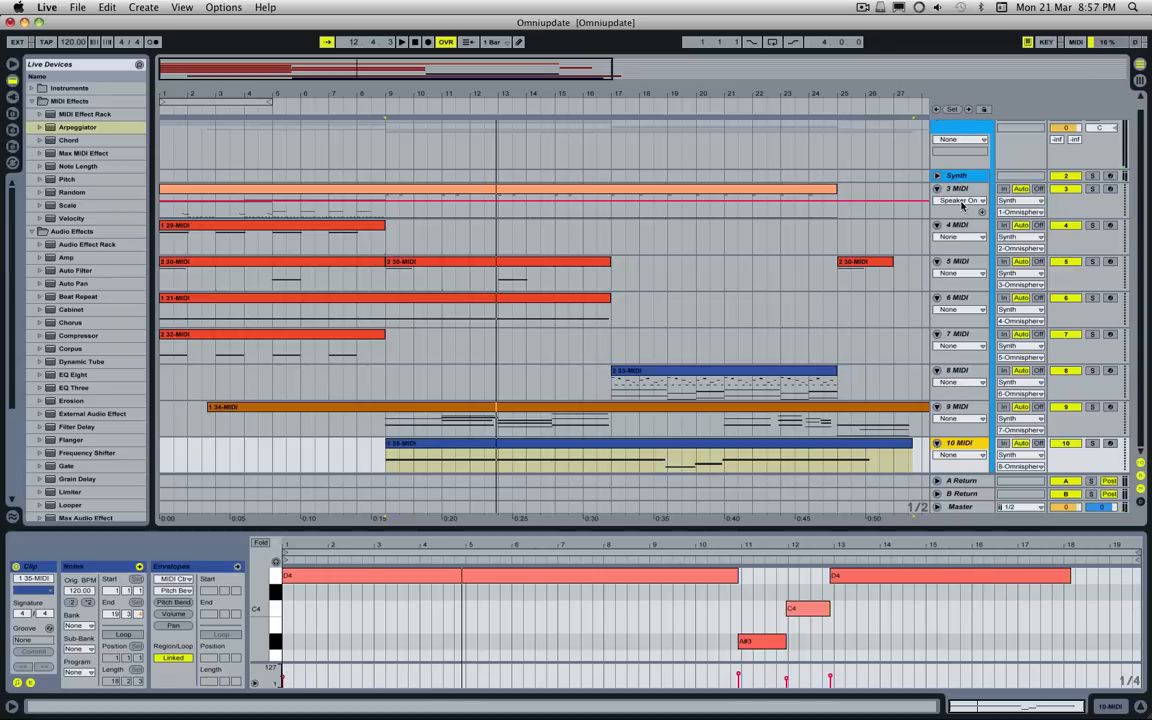
pyautogui.moveTo(475, 67); pyautogui.dragTo(426, 66)
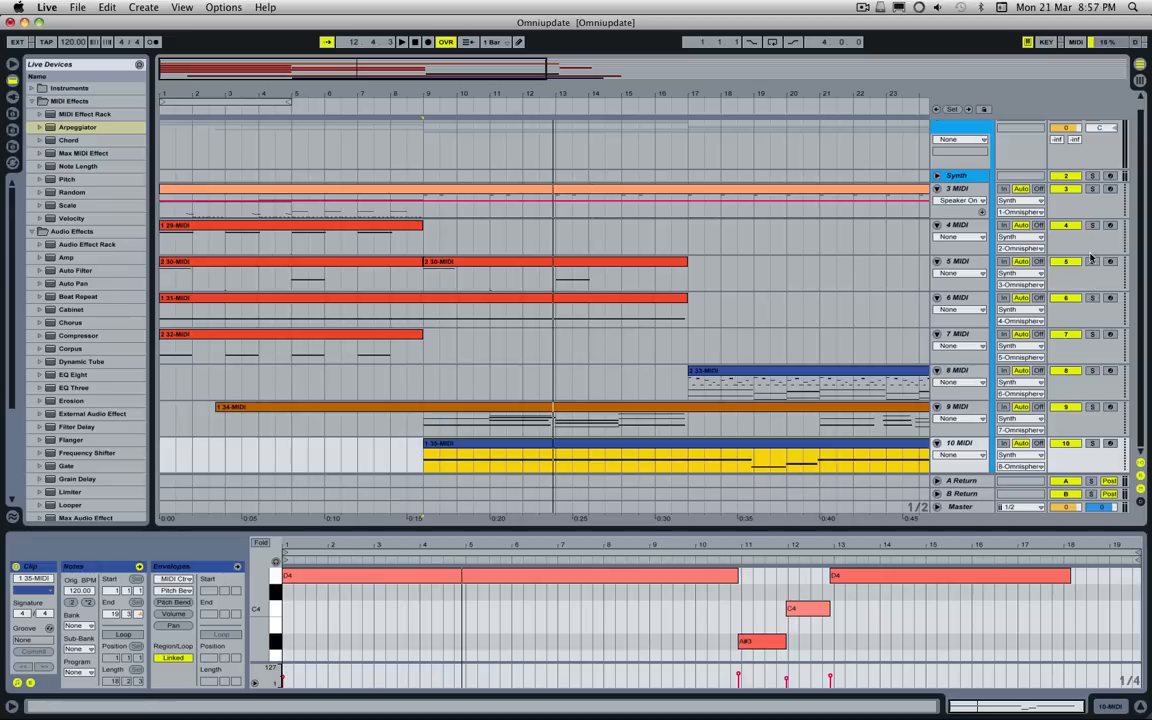
# Step: Arm 3 MIDI for live playing and switch Omnisphere to part 1
pyautogui.click(1110, 190)
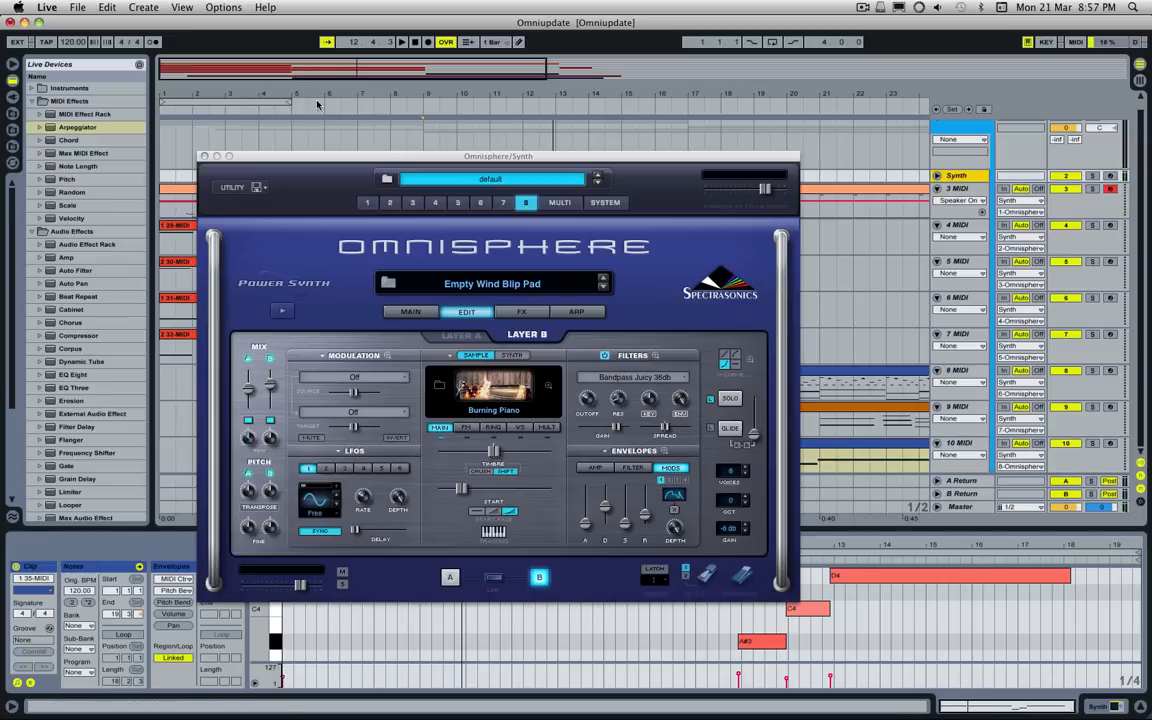
pyautogui.moveTo(288, 156); pyautogui.dragTo(446, 155)
pyautogui.click(525, 201)
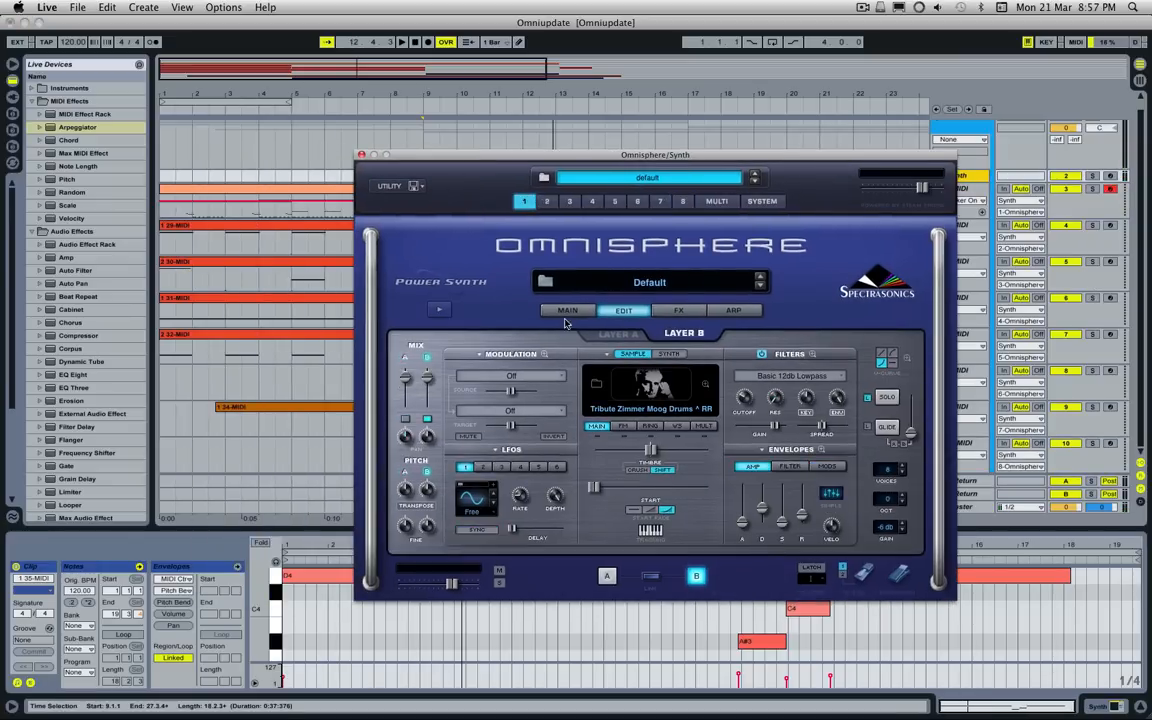
# Step: Open the patch browser for part 1, limit the directory to Moog Tribute Library and look through its categories and patches
pyautogui.click(658, 282)
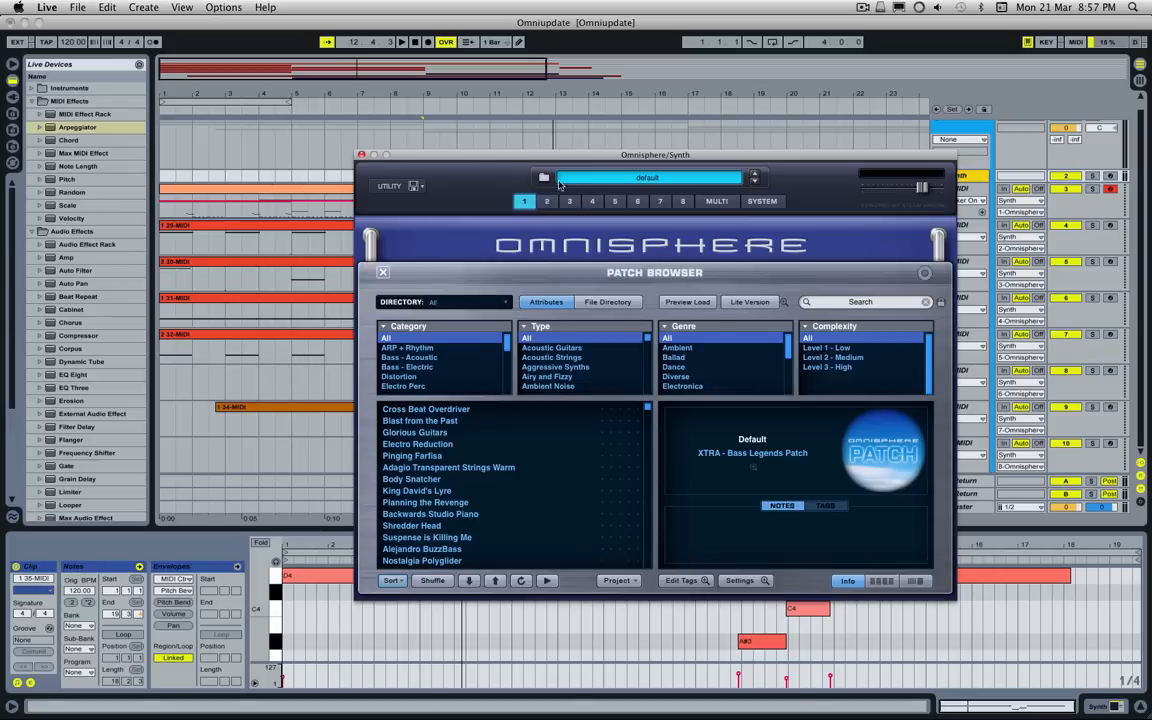
pyautogui.moveTo(493, 160); pyautogui.dragTo(433, 102)
pyautogui.click(385, 247)
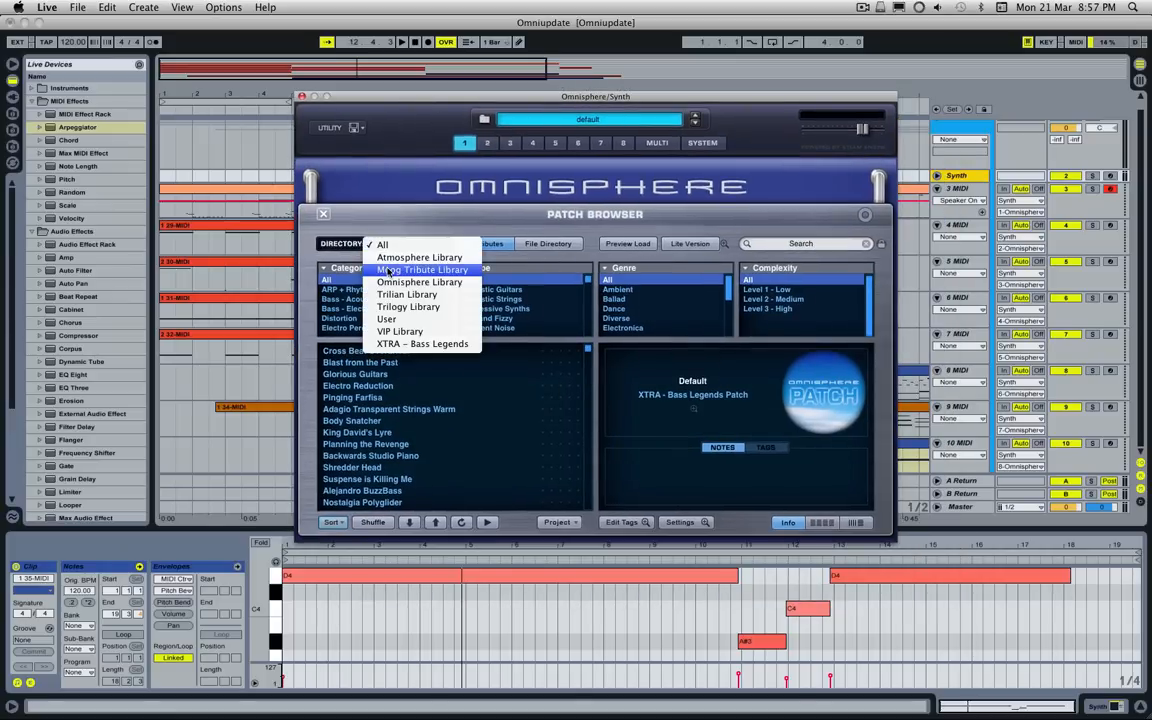
pyautogui.click(395, 270)
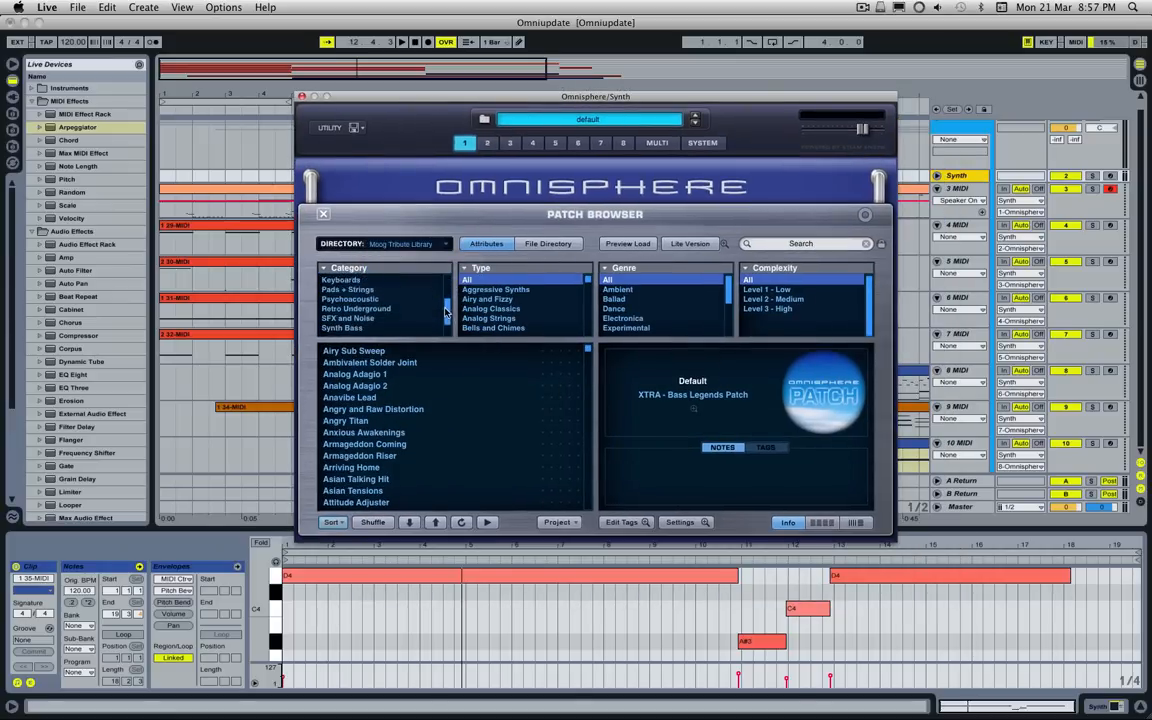
pyautogui.moveTo(444, 281); pyautogui.dragTo(443, 238)
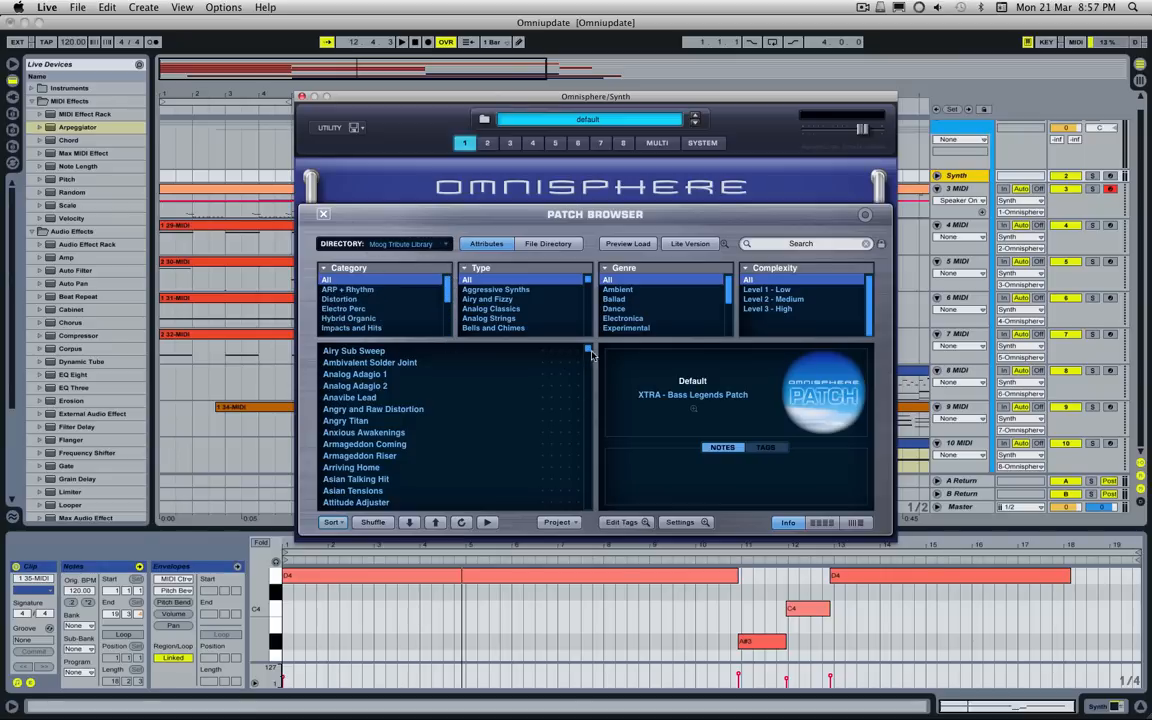
pyautogui.moveTo(589, 351); pyautogui.dragTo(558, 321)
# Step: Search the Moog Tribute Library for "hans zimmer"
pyautogui.click(816, 243)
pyautogui.press('v')
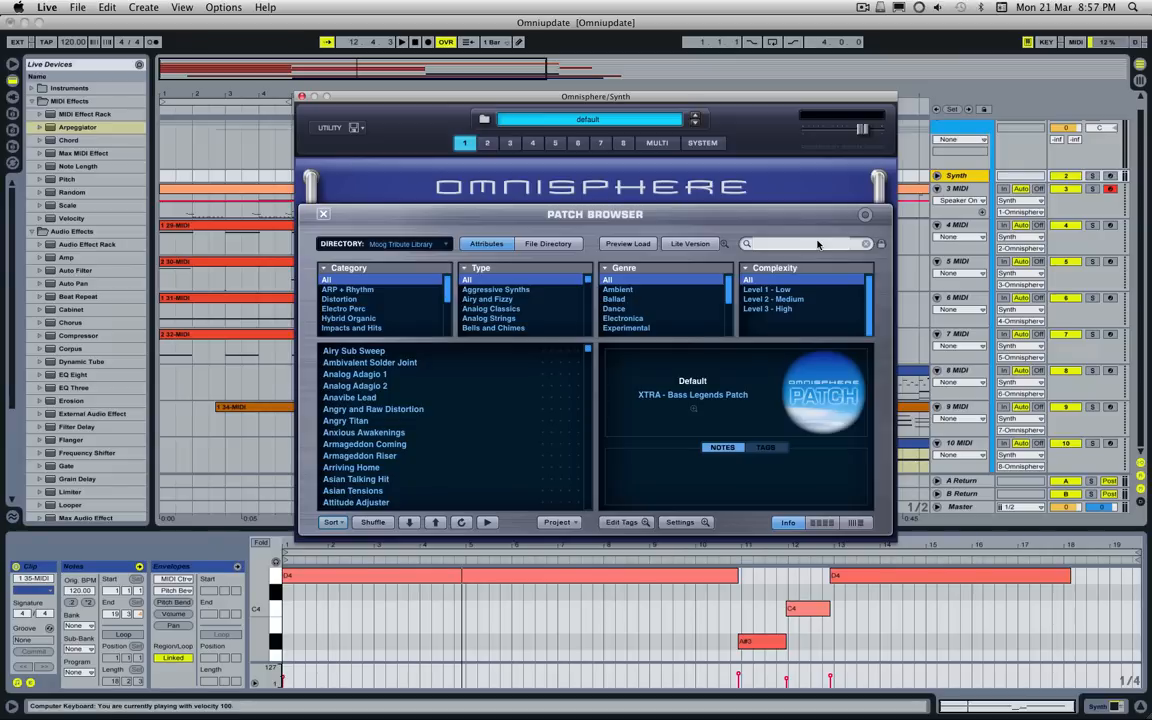
pyautogui.click(790, 245)
pyautogui.write('har')
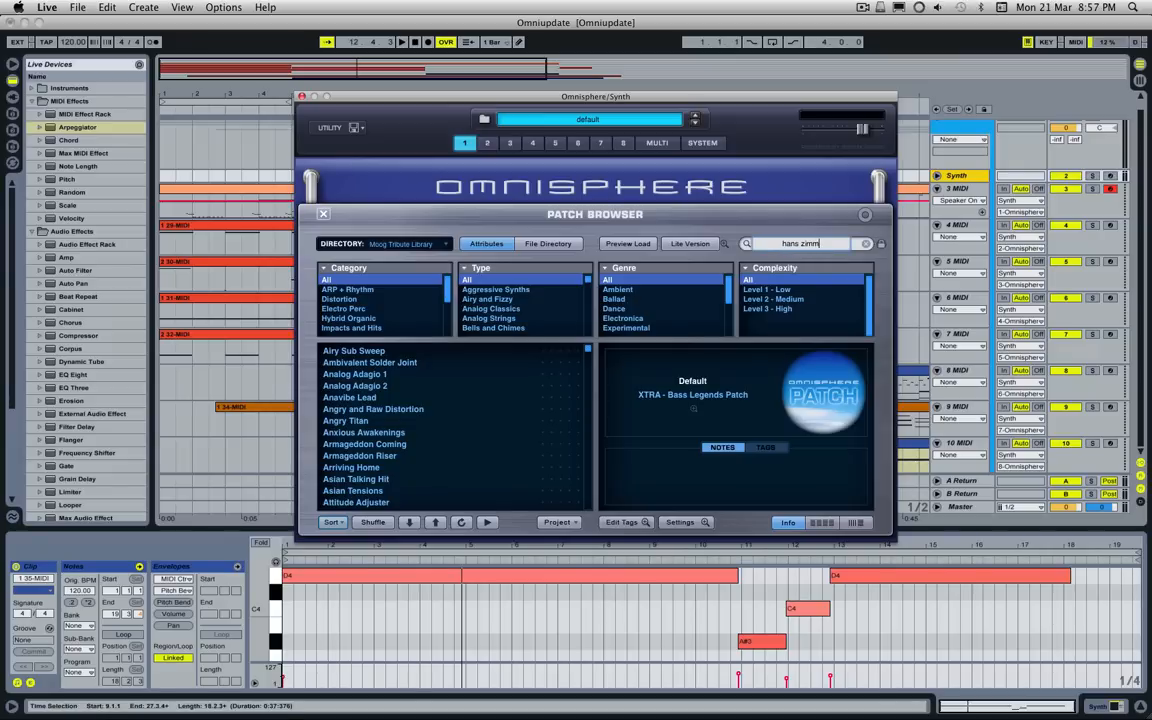
pyautogui.press('Return')
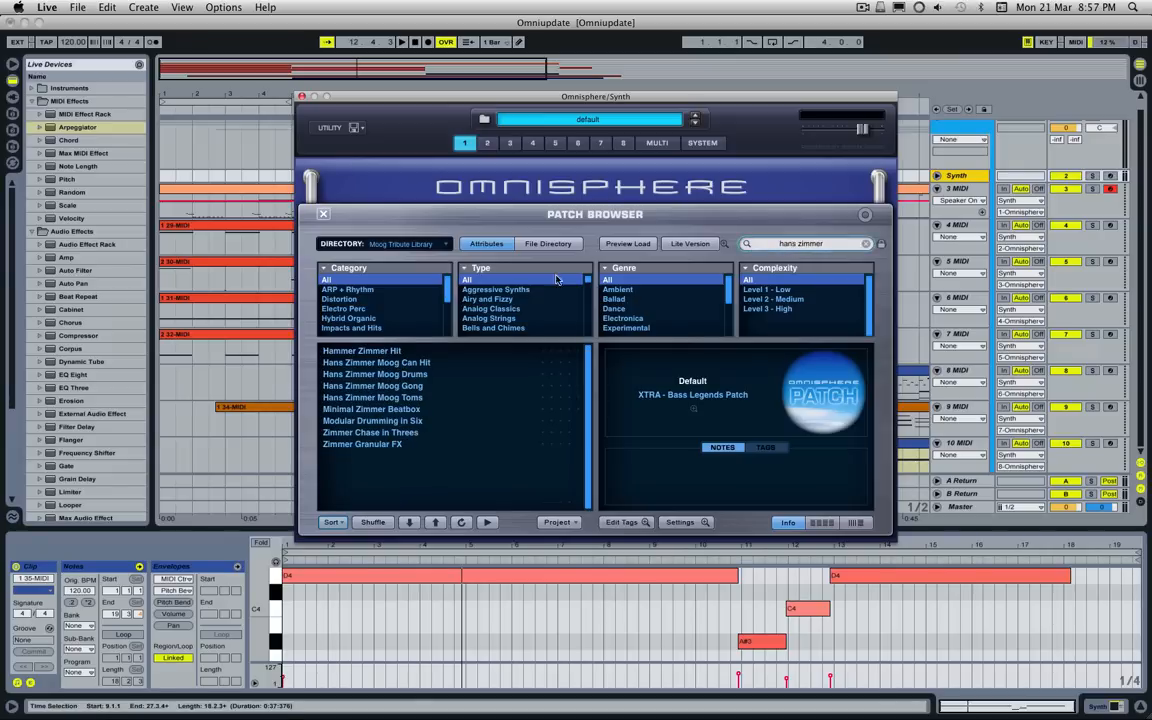
# Step: Audition Hans Zimmer Moog Can Hit, Moog Drums and Moog Gong on part 1, checking the multi mixer in between
pyautogui.click(385, 363)
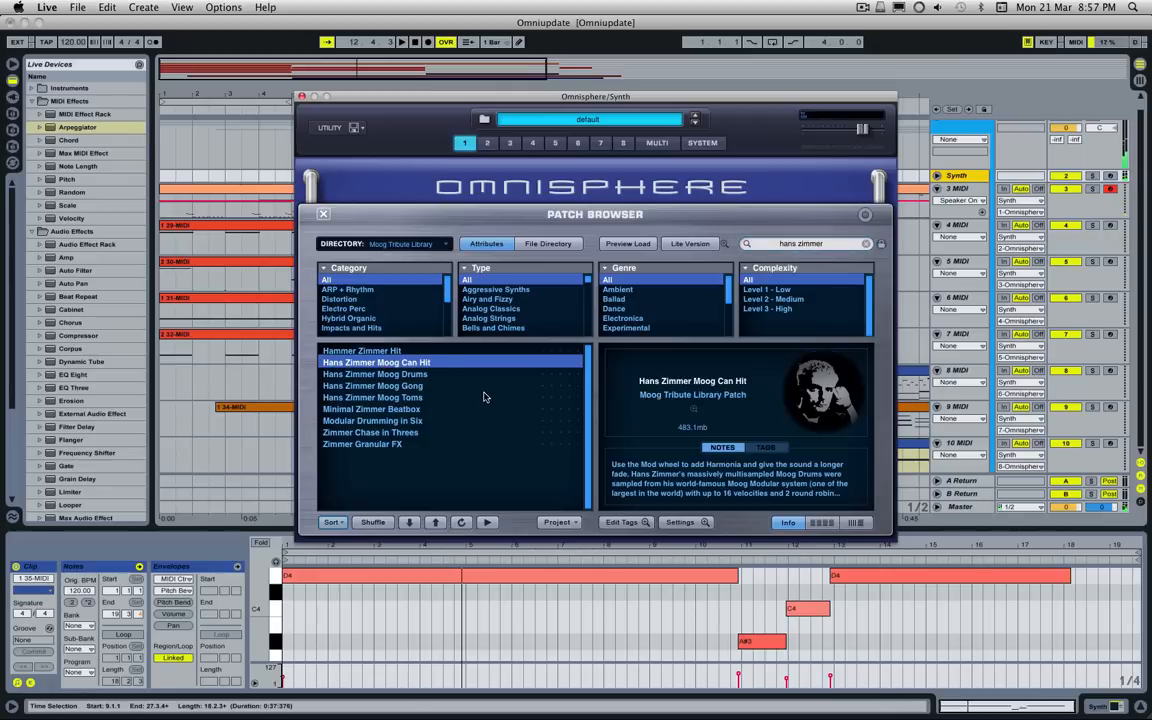
pyautogui.click(434, 376)
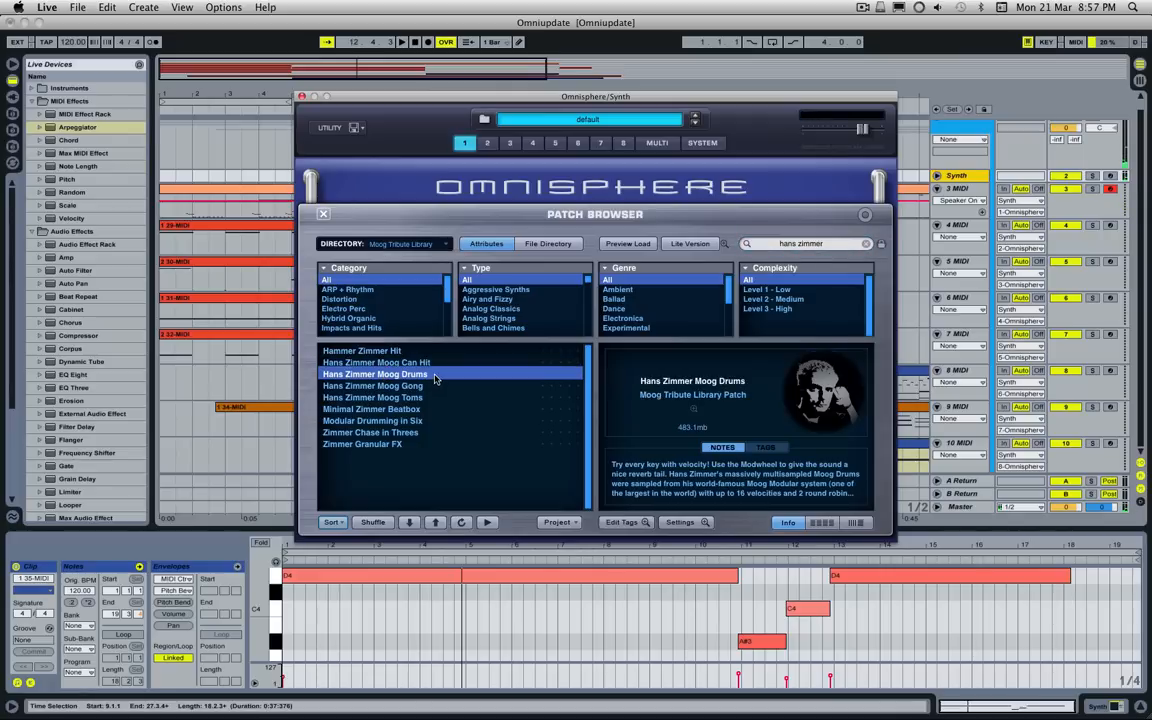
pyautogui.click(657, 143)
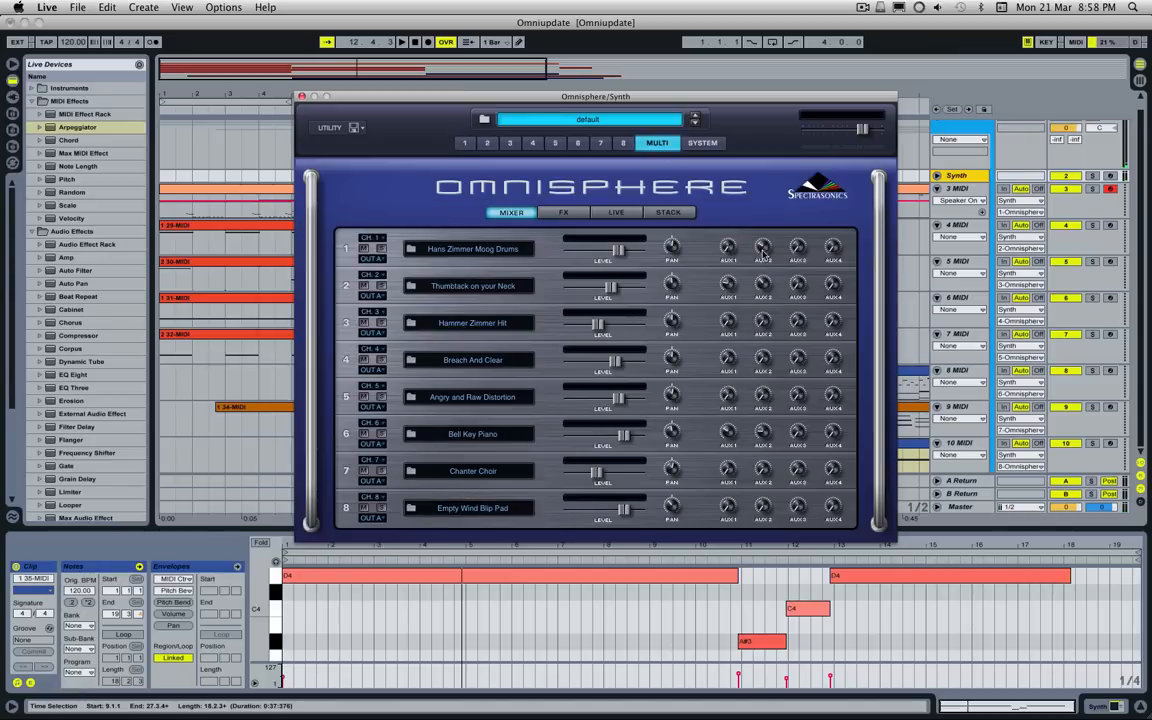
pyautogui.click(464, 143)
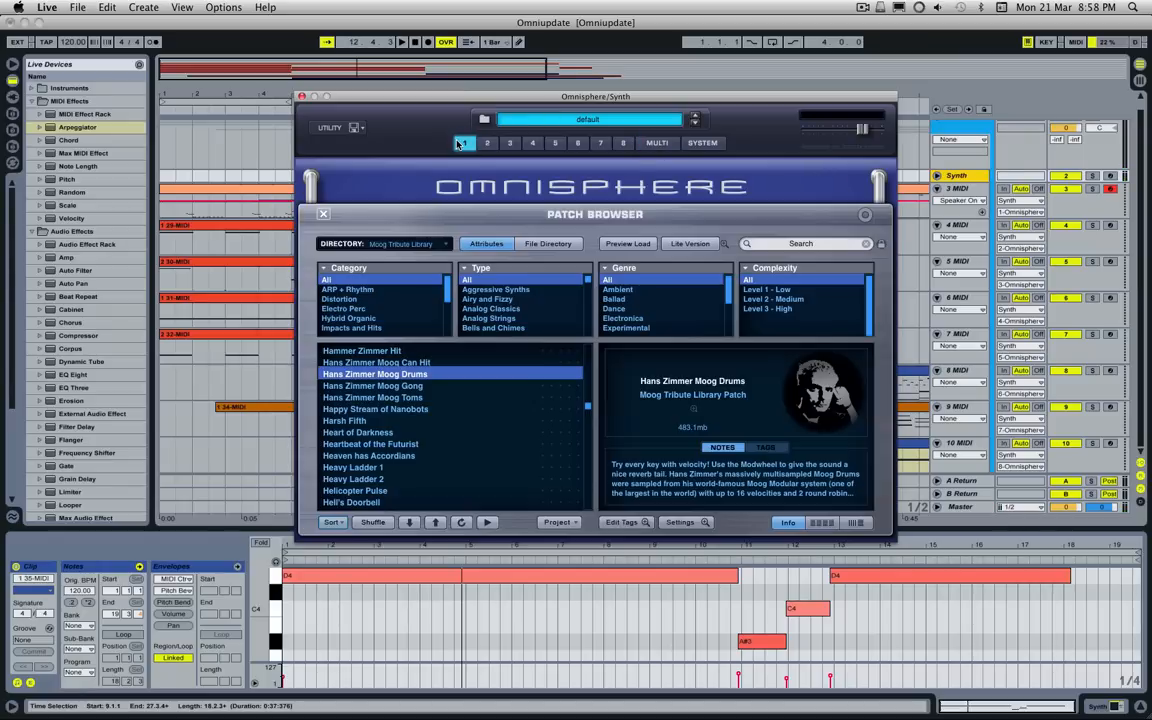
pyautogui.press('Down')
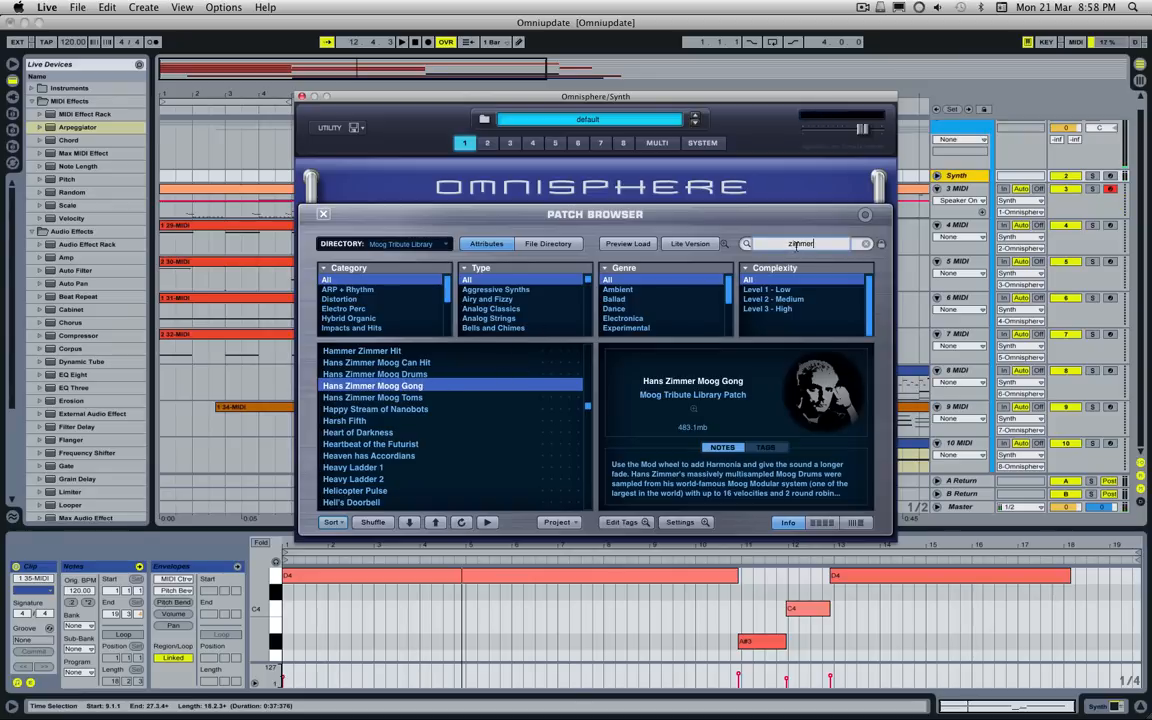
# Step: Filter the patches by "zimmer" and audition Hans Zimmer Moog Toms, Minimal Zimmer Beatbox, Modular Drumming in Six, Zimmer Chase in Threes and Zimmer Granular FX
pyautogui.press('Return')
pyautogui.click(383, 399)
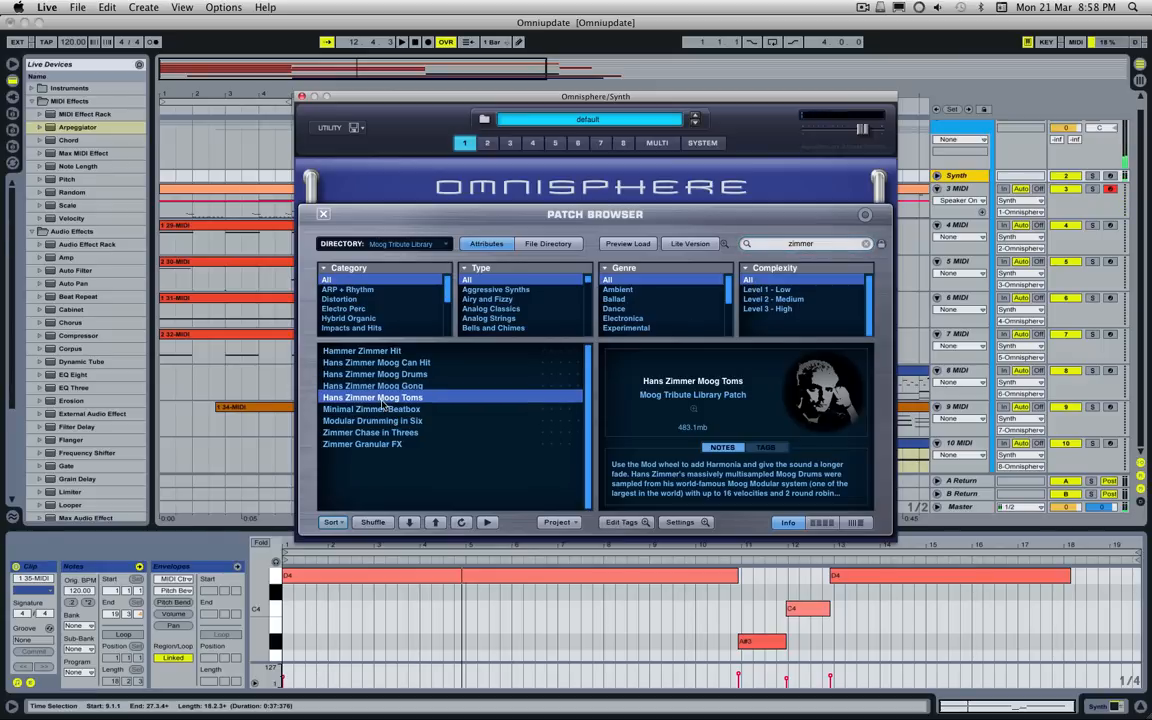
pyautogui.click(381, 409)
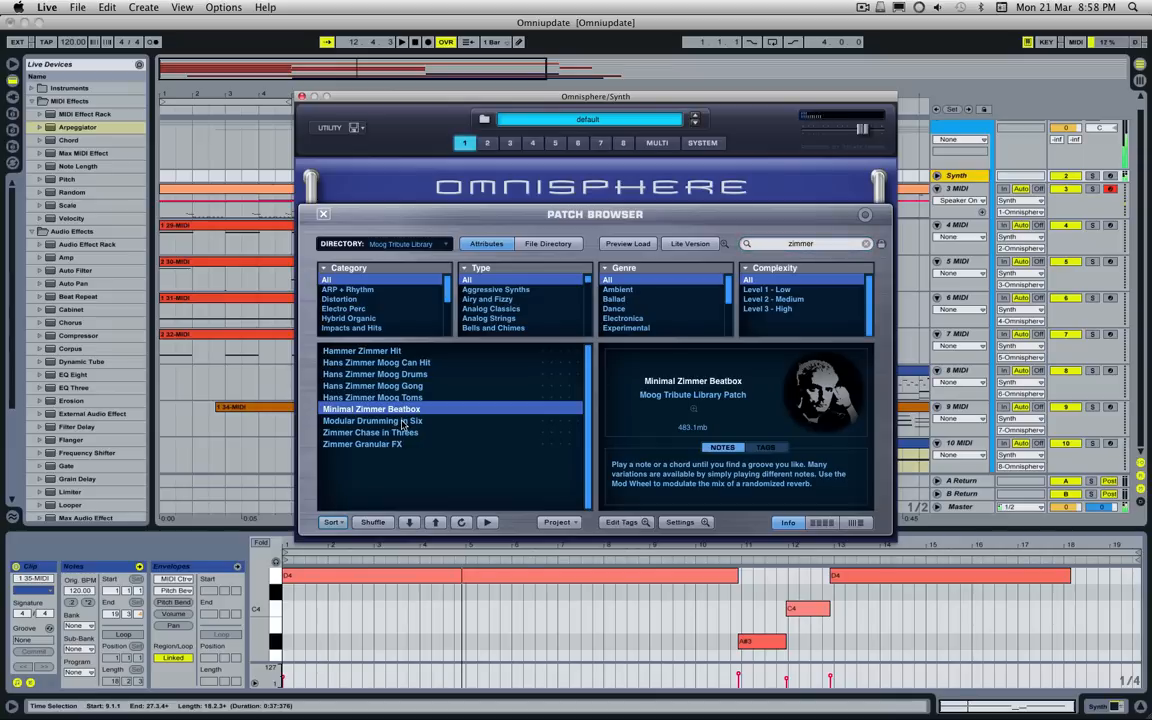
pyautogui.click(403, 421)
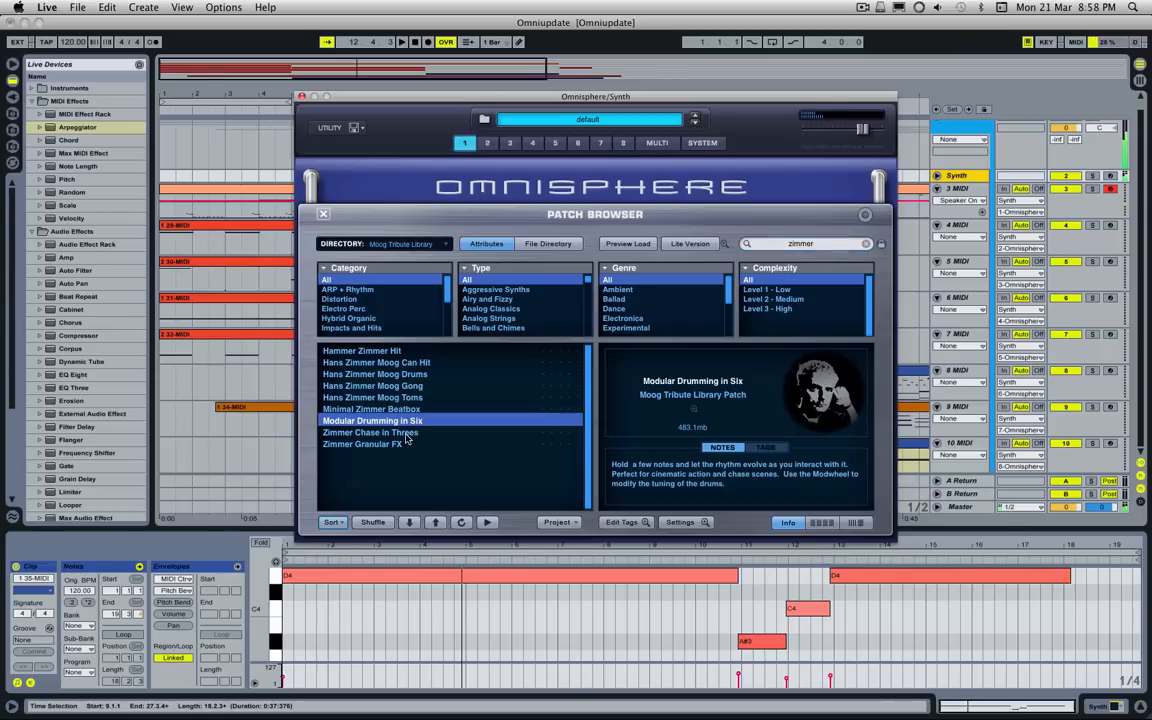
pyautogui.click(407, 434)
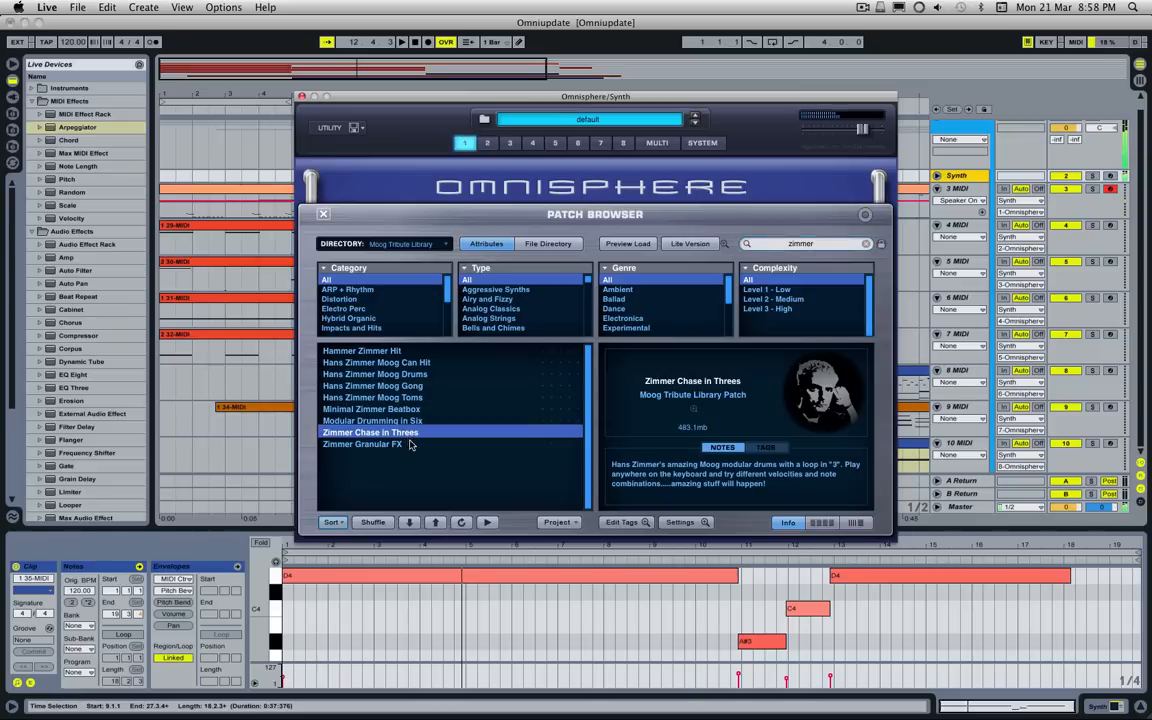
pyautogui.click(409, 445)
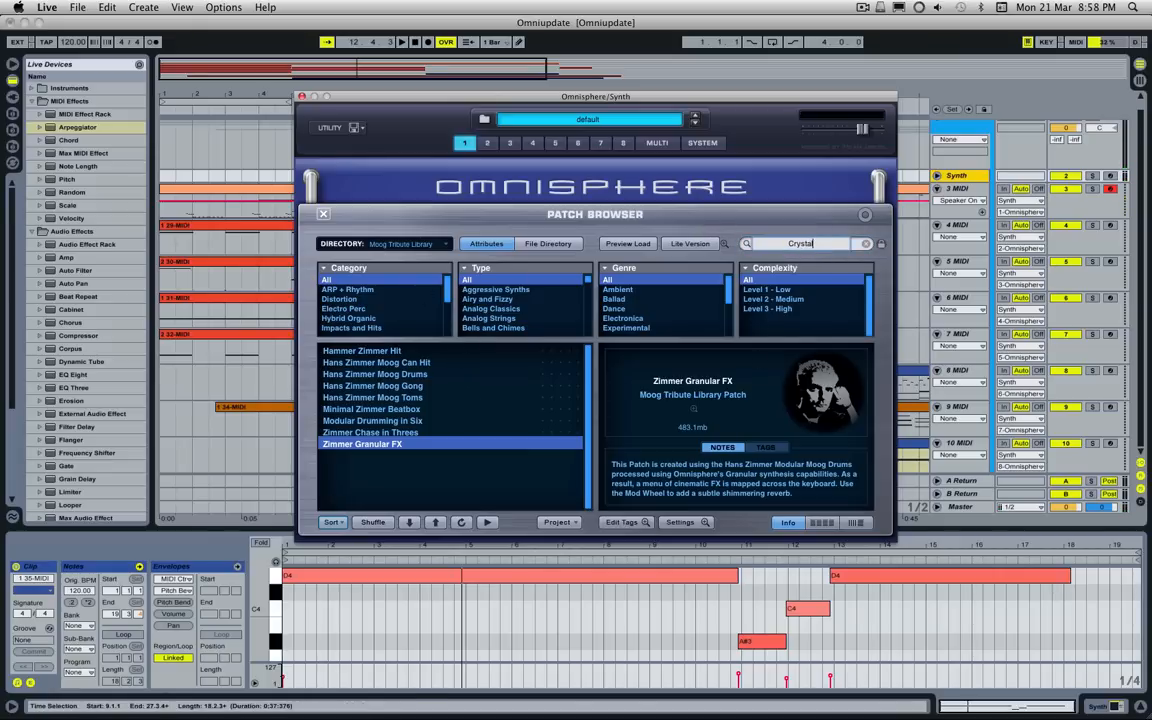
# Step: Search the library for "Crystal" and audition Crystal Method Shermanizer patches 1, 2, 3 and 5
pyautogui.press('Return')
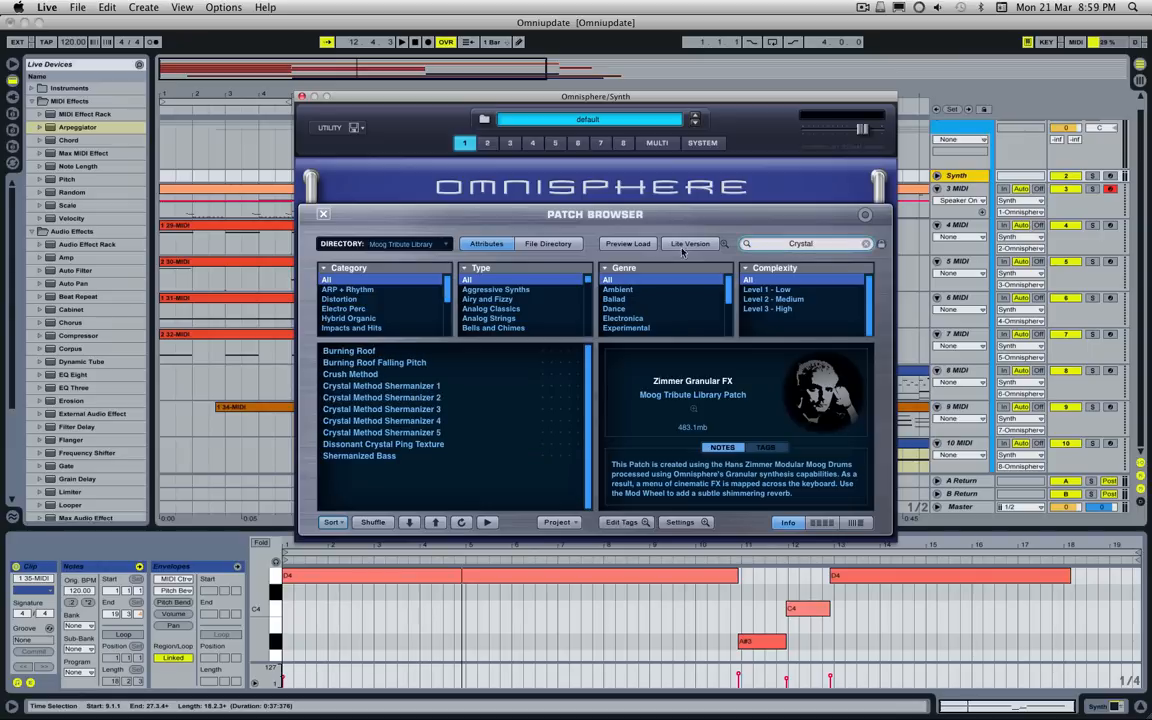
pyautogui.click(403, 388)
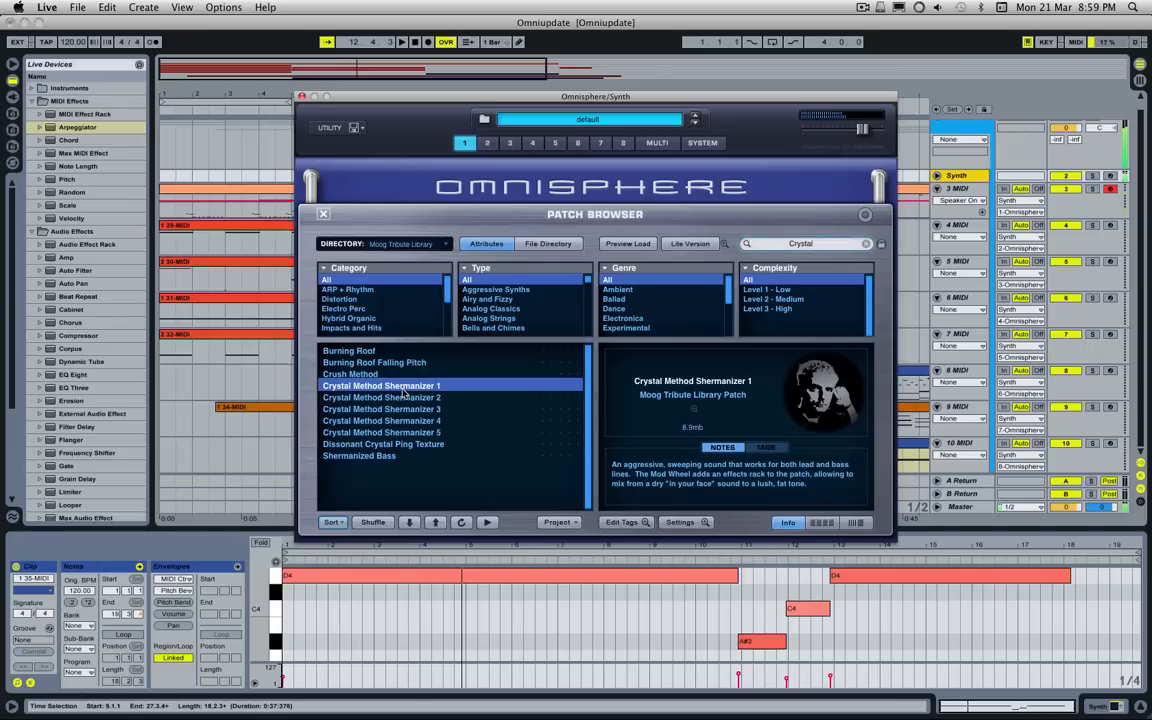
pyautogui.click(410, 398)
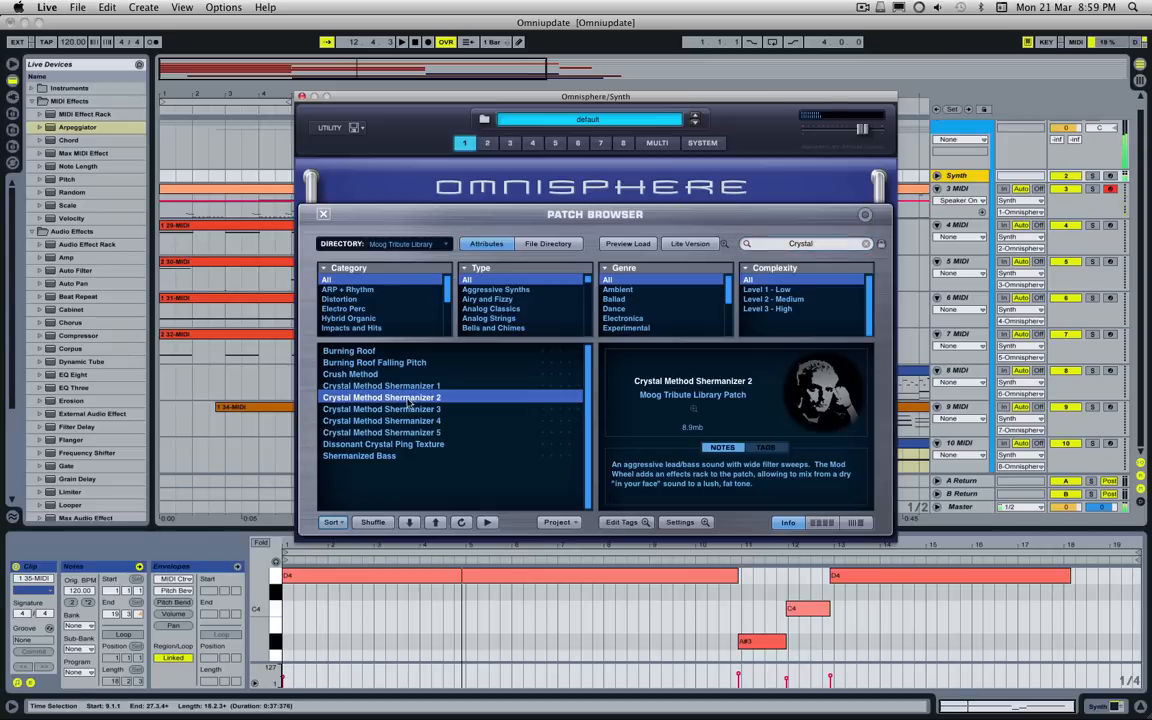
pyautogui.click(396, 410)
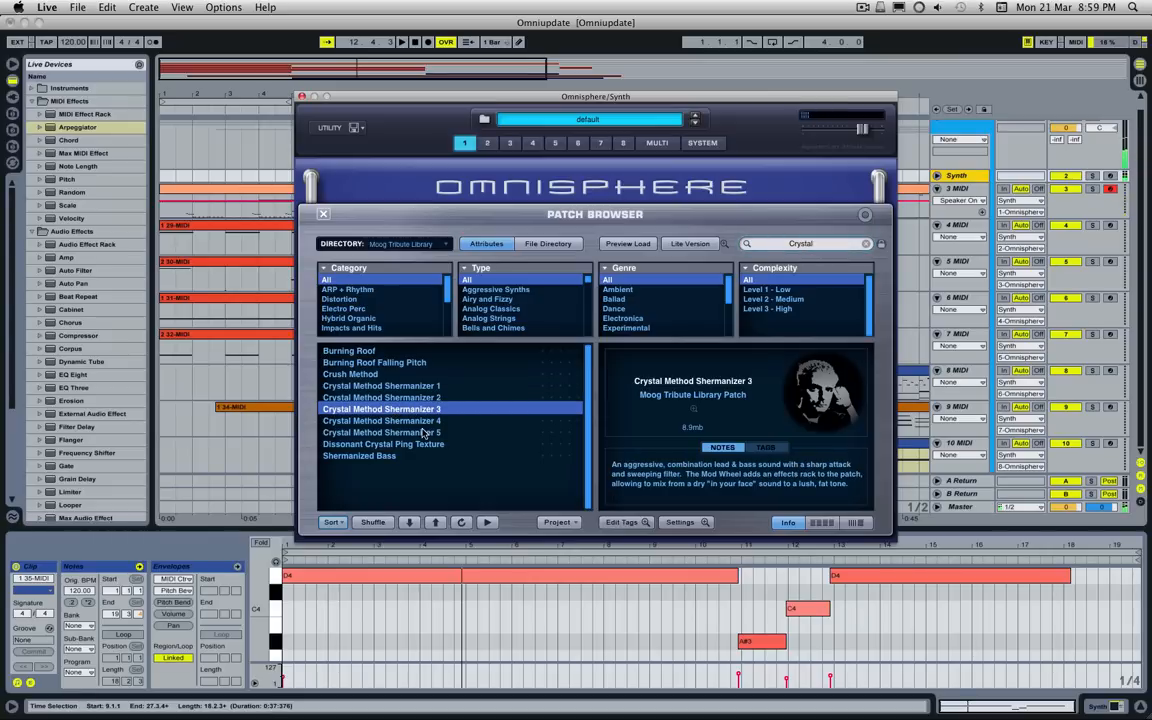
pyautogui.click(423, 433)
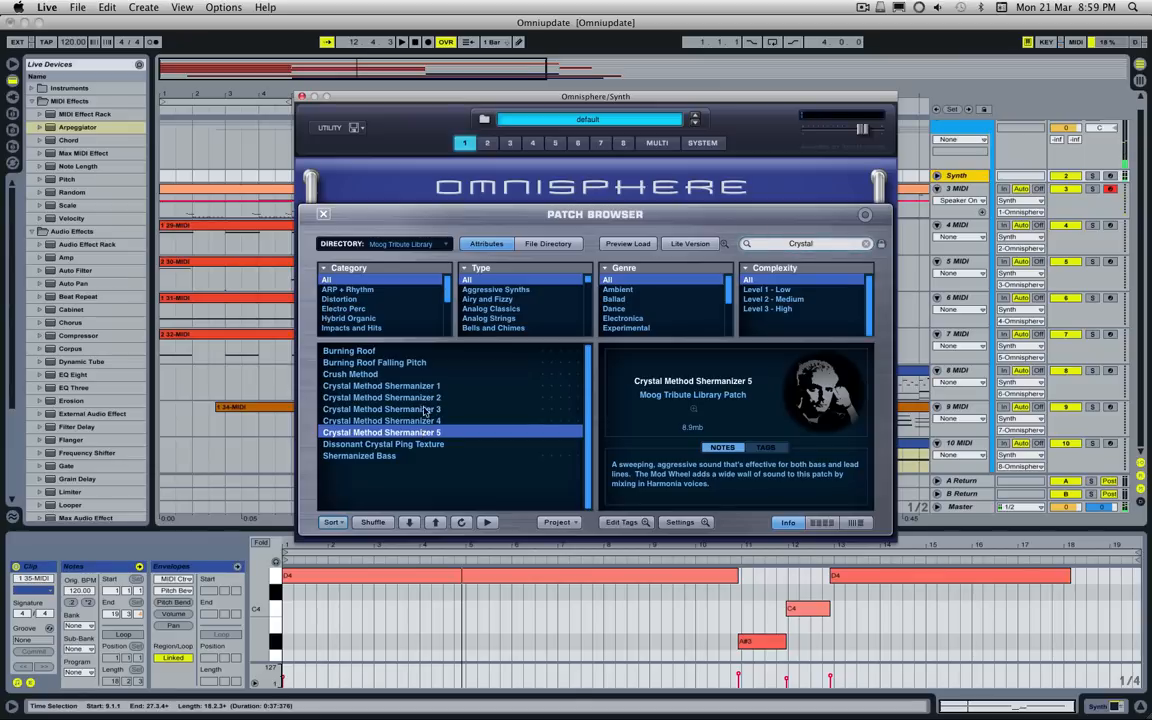
# Step: Narrow the Crystal search to the Synth Bass category and load the Shermanized Bass patch
pyautogui.moveTo(448, 299)
pyautogui.mouseDown()
pyautogui.moveTo(447, 310)
pyautogui.moveTo(449, 296)
pyautogui.mouseUp()
pyautogui.scroll(-4, 367, 305)
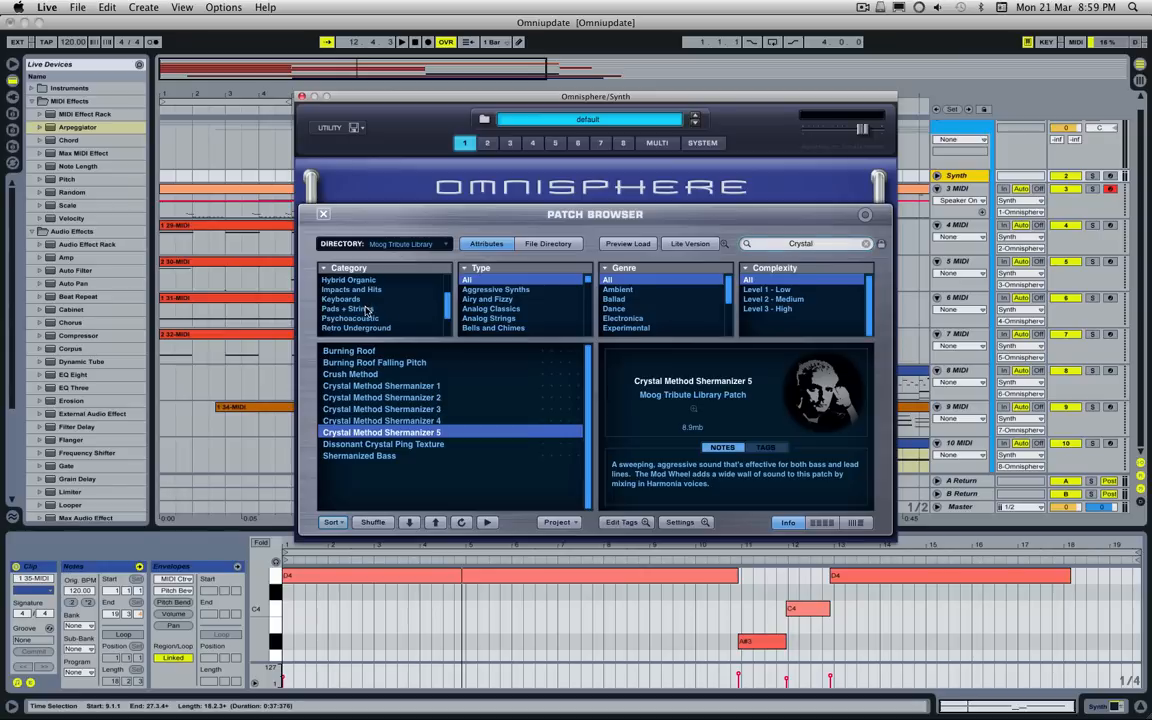
pyautogui.scroll(-4, 368, 316)
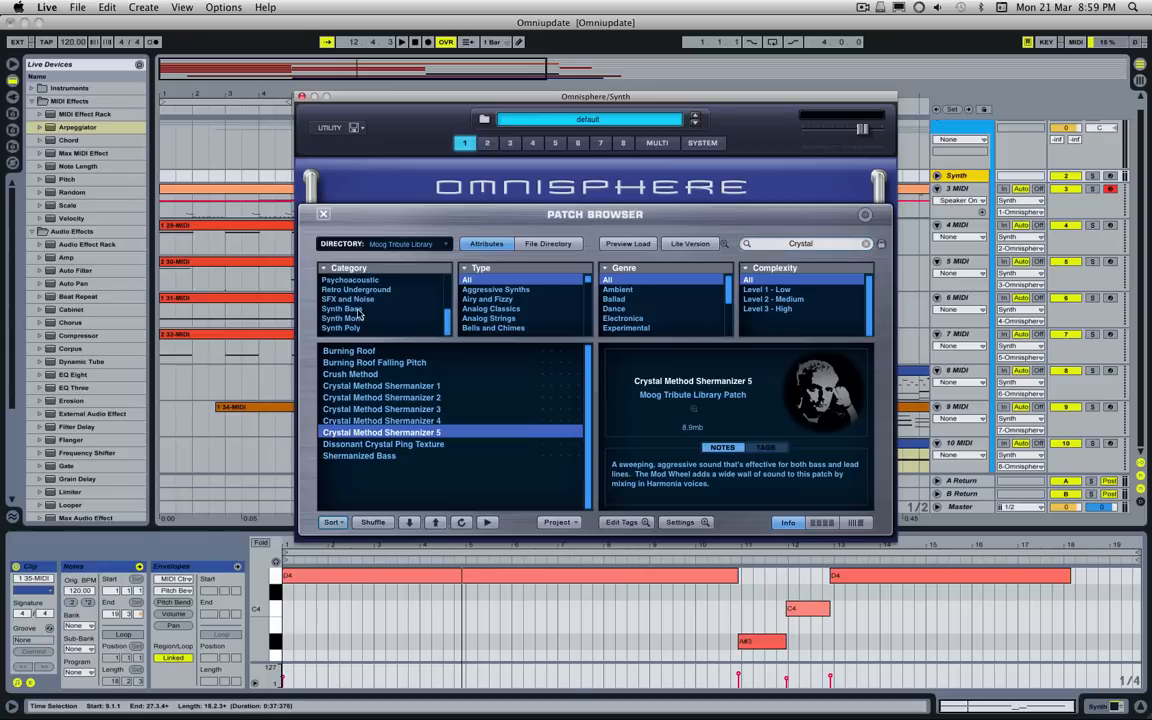
pyautogui.click(358, 310)
pyautogui.click(369, 353)
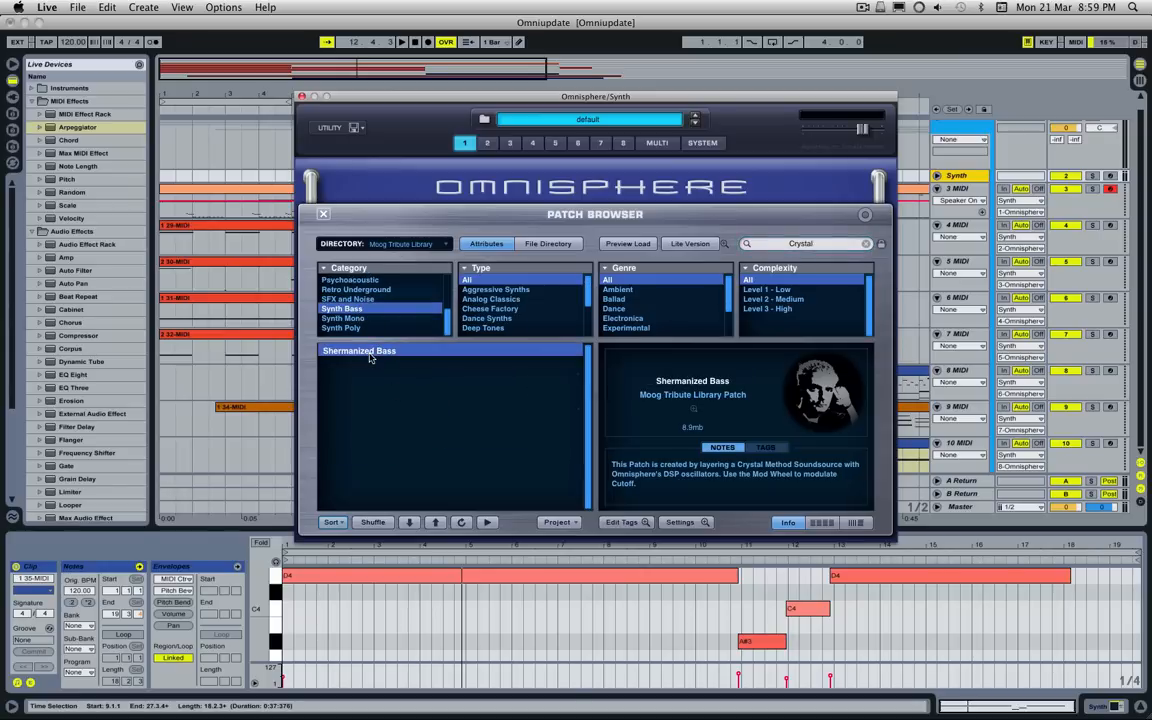
# Step: Clear the search text and audition the synth basses Solid Living Deep Bass, Valley Bass Classic and Wicked Massive Basshead
pyautogui.click(866, 244)
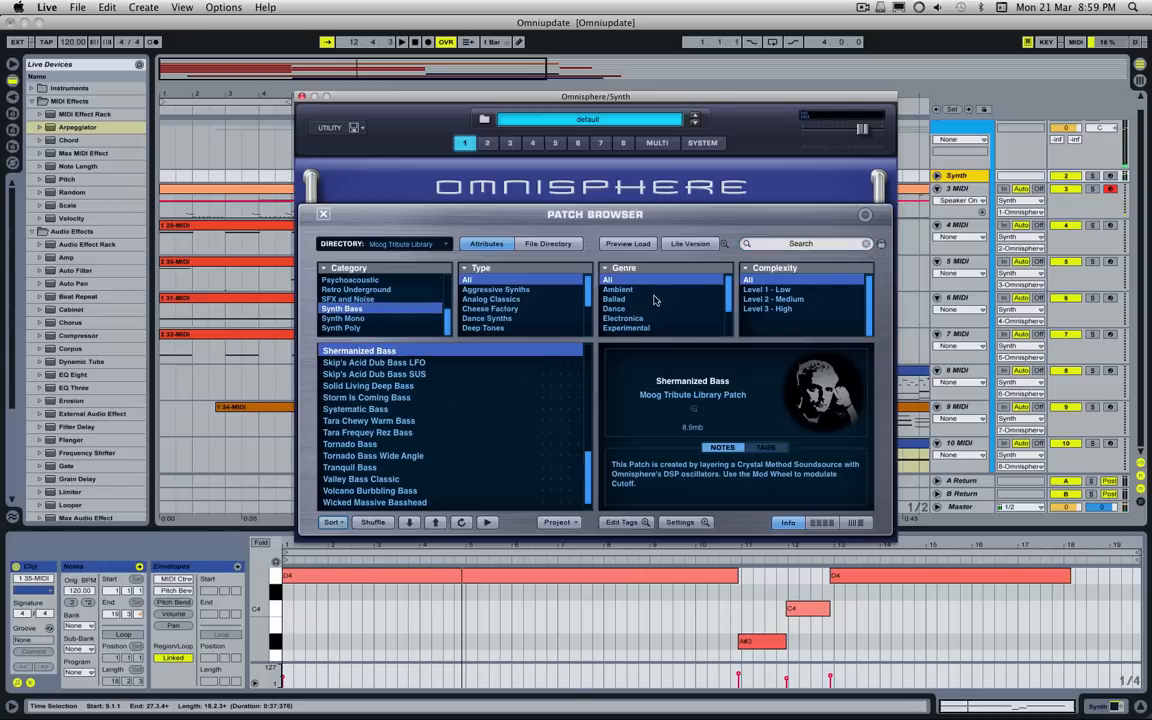
pyautogui.click(446, 389)
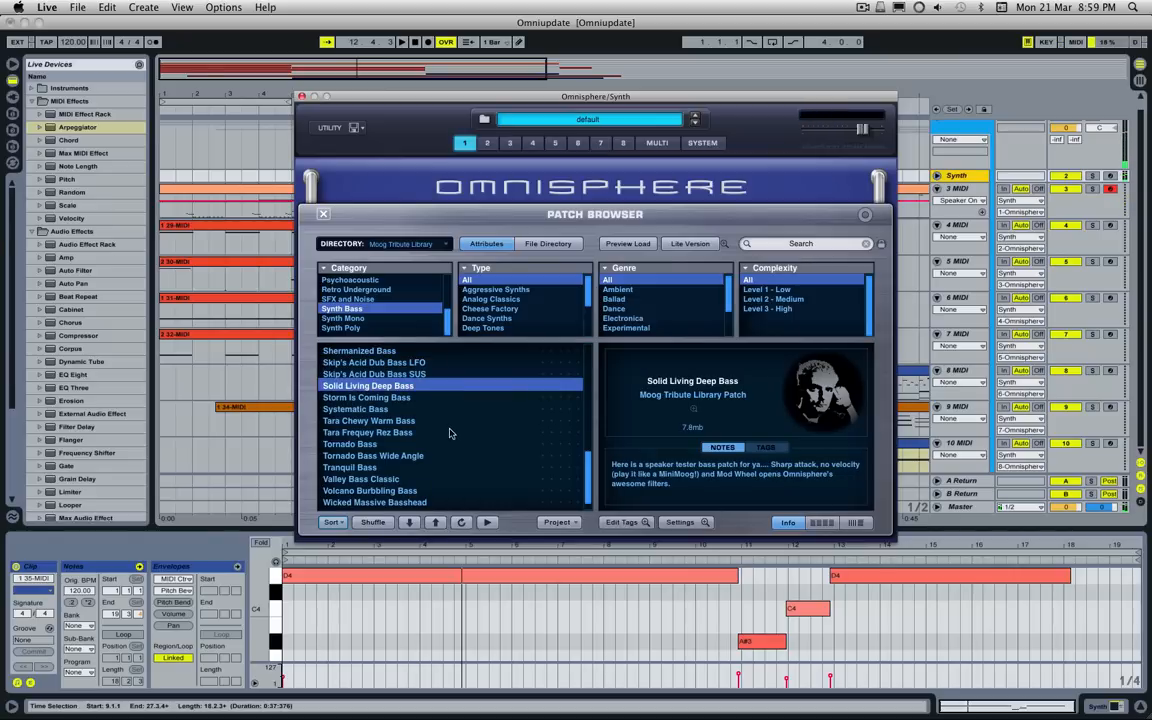
pyautogui.click(419, 479)
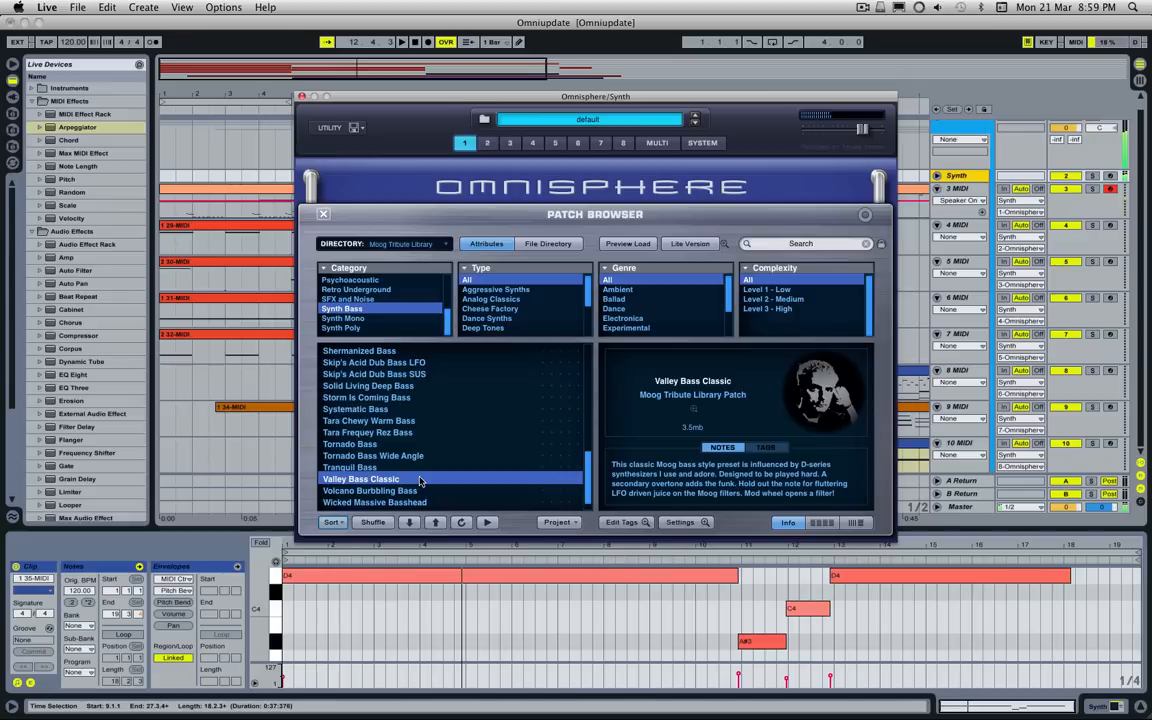
pyautogui.scroll(-2, 430, 460)
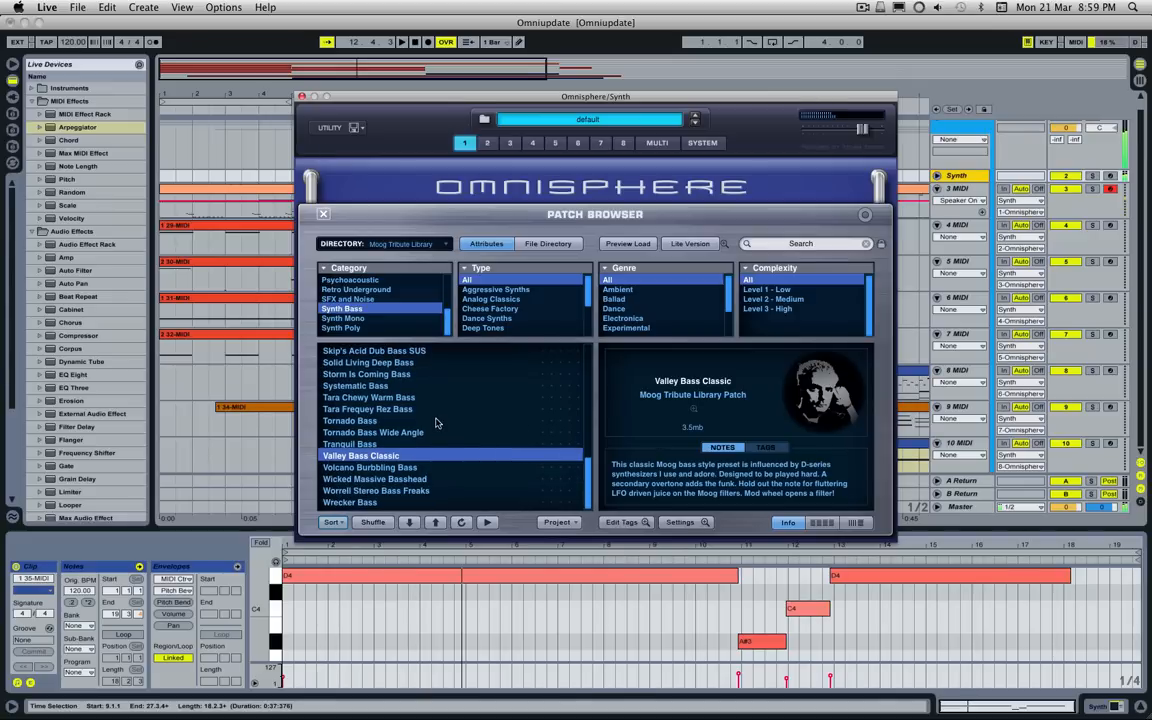
pyautogui.click(437, 482)
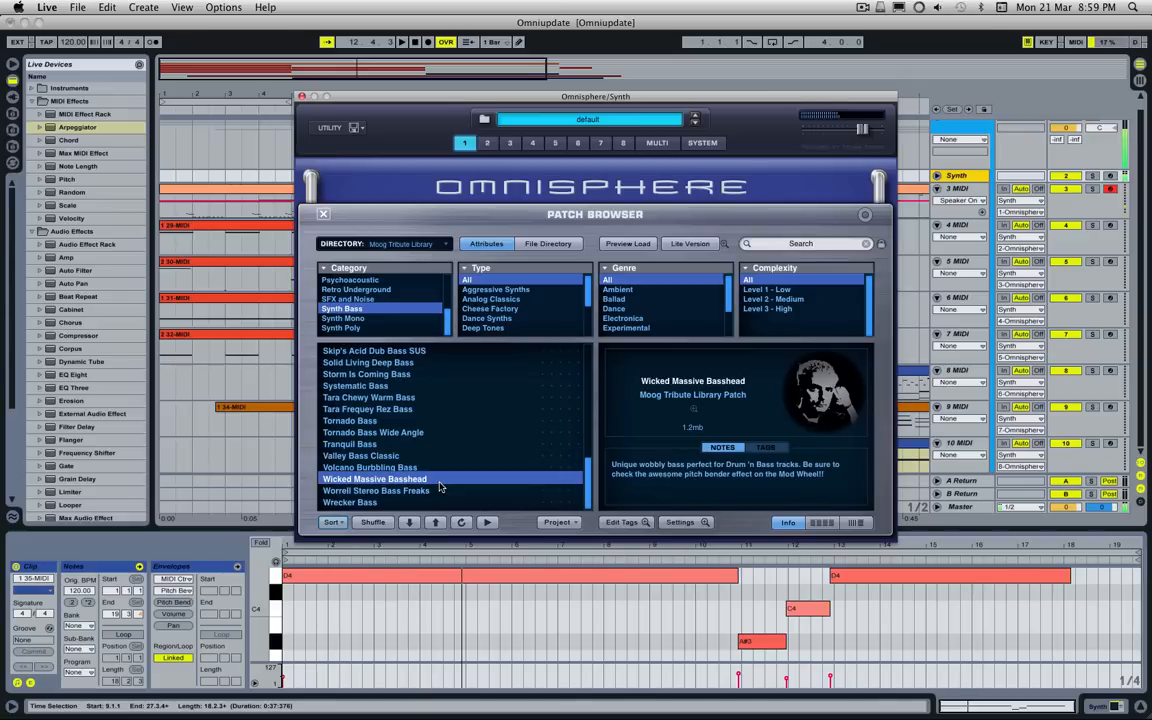
# Step: Close the patch browser and move the Omnisphere window clear of the track controls
pyautogui.click(320, 213)
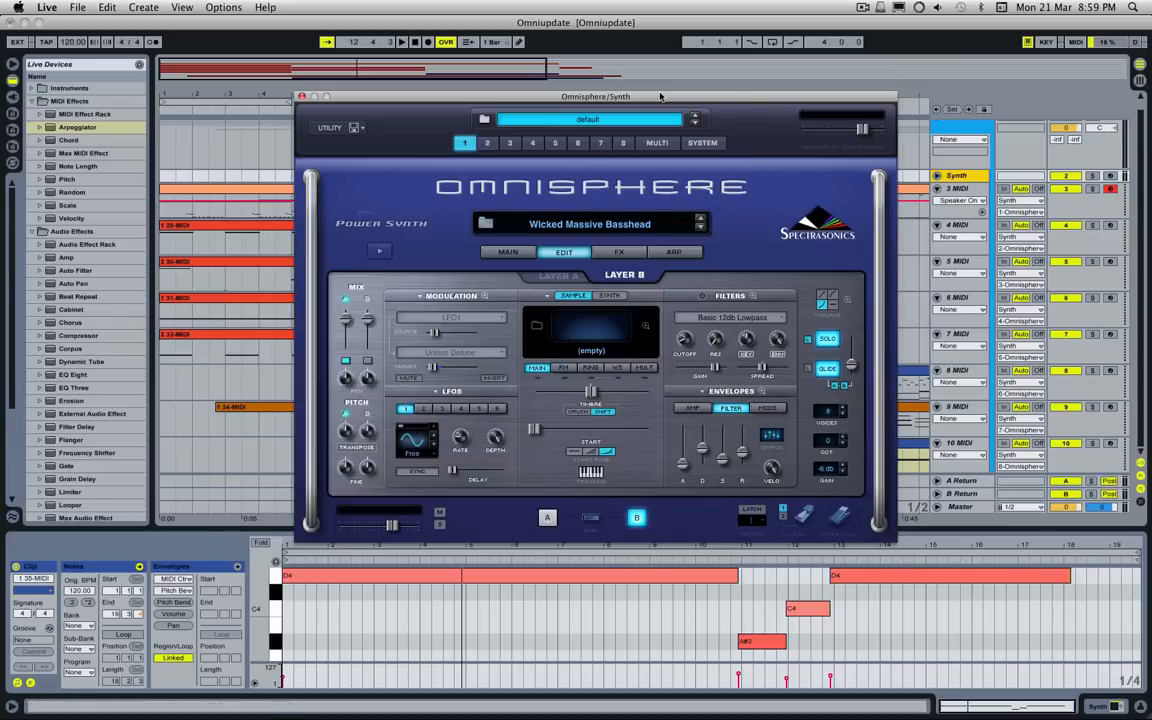
pyautogui.moveTo(660, 96); pyautogui.dragTo(474, 177)
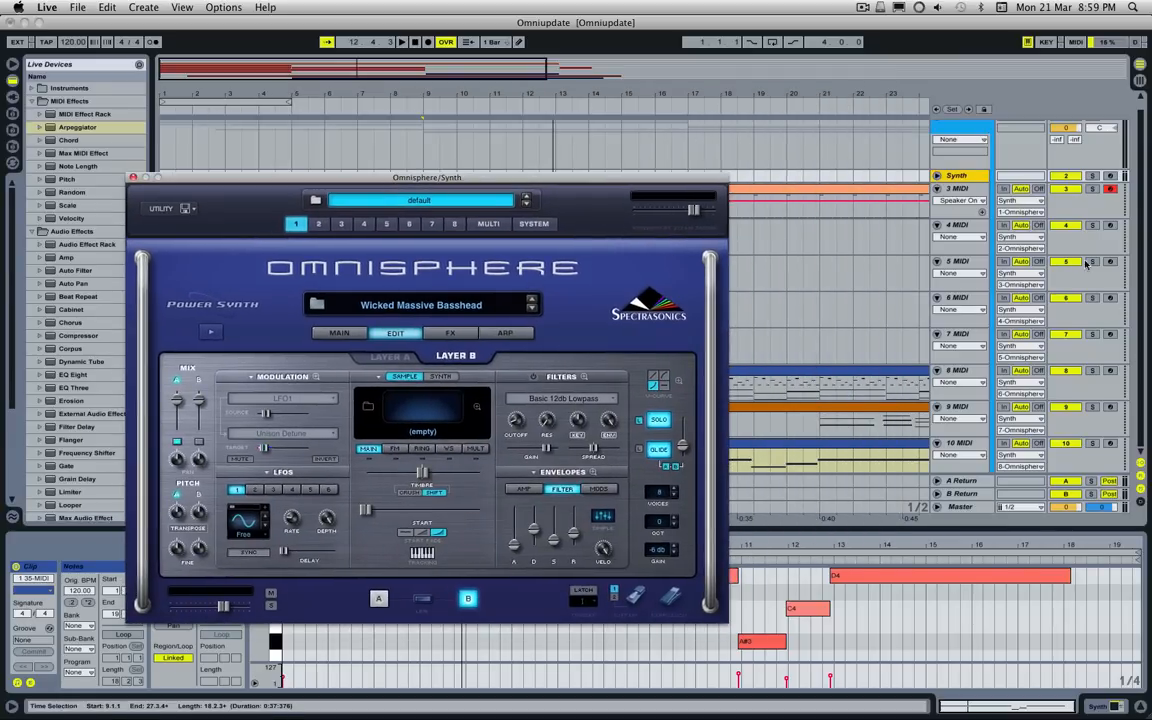
pyautogui.moveTo(641, 180); pyautogui.dragTo(686, 146)
# Step: Reopen the patch browser and reset its category filter to All
pyautogui.click(489, 274)
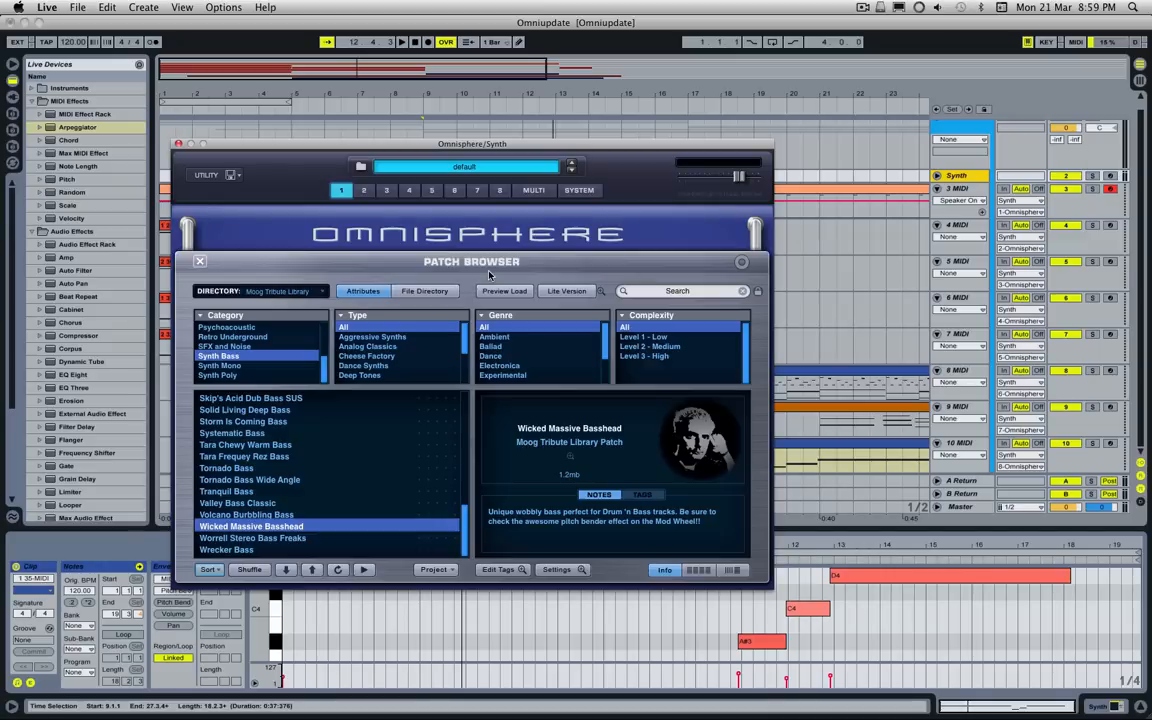
pyautogui.scroll(5, 250, 330)
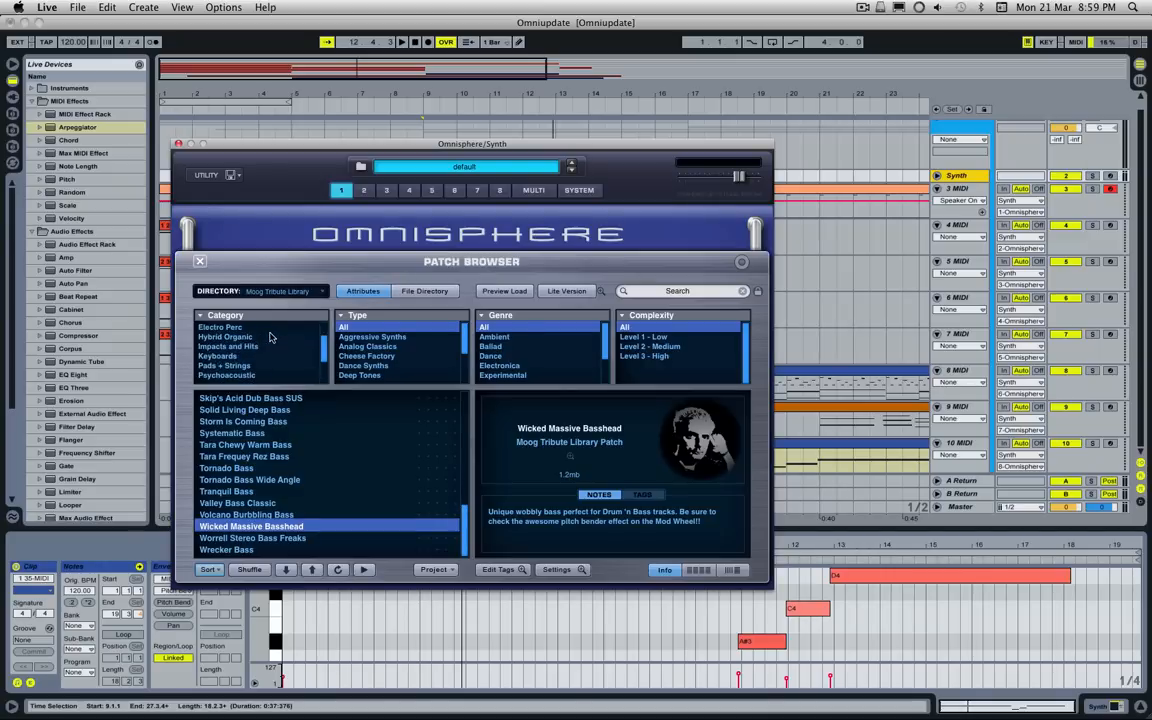
pyautogui.click(258, 326)
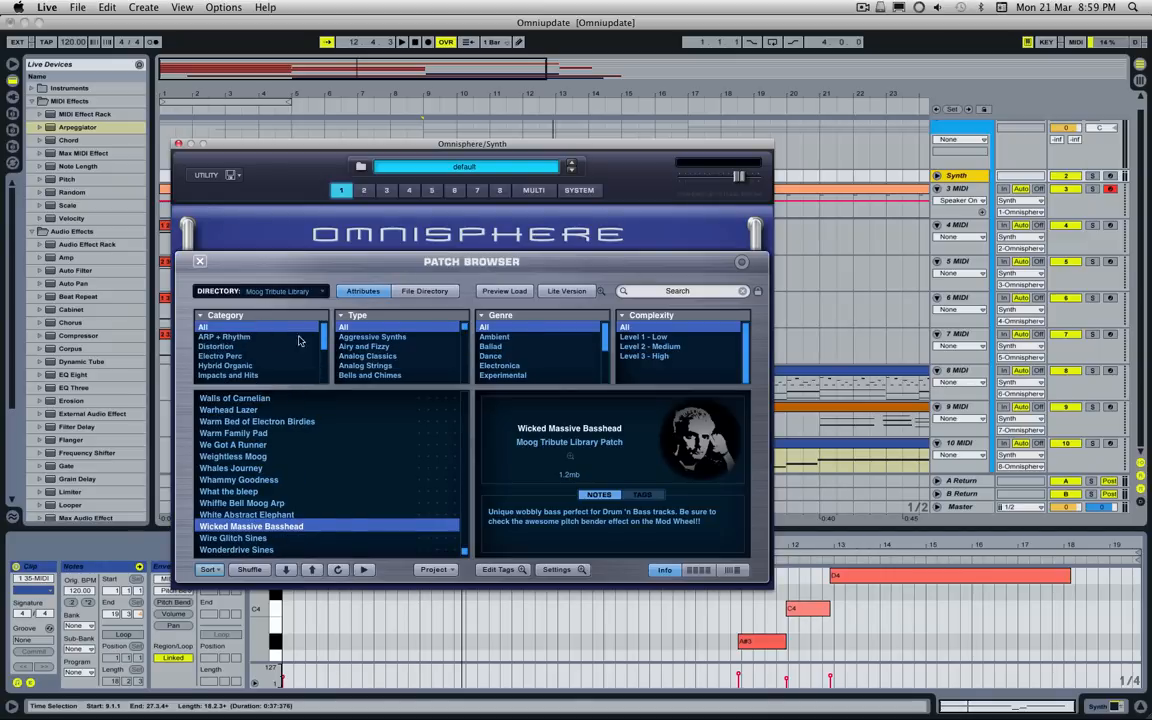
# Step: Close the patch browser and initialize the patch of part 1
pyautogui.moveTo(466, 550); pyautogui.dragTo(466, 398)
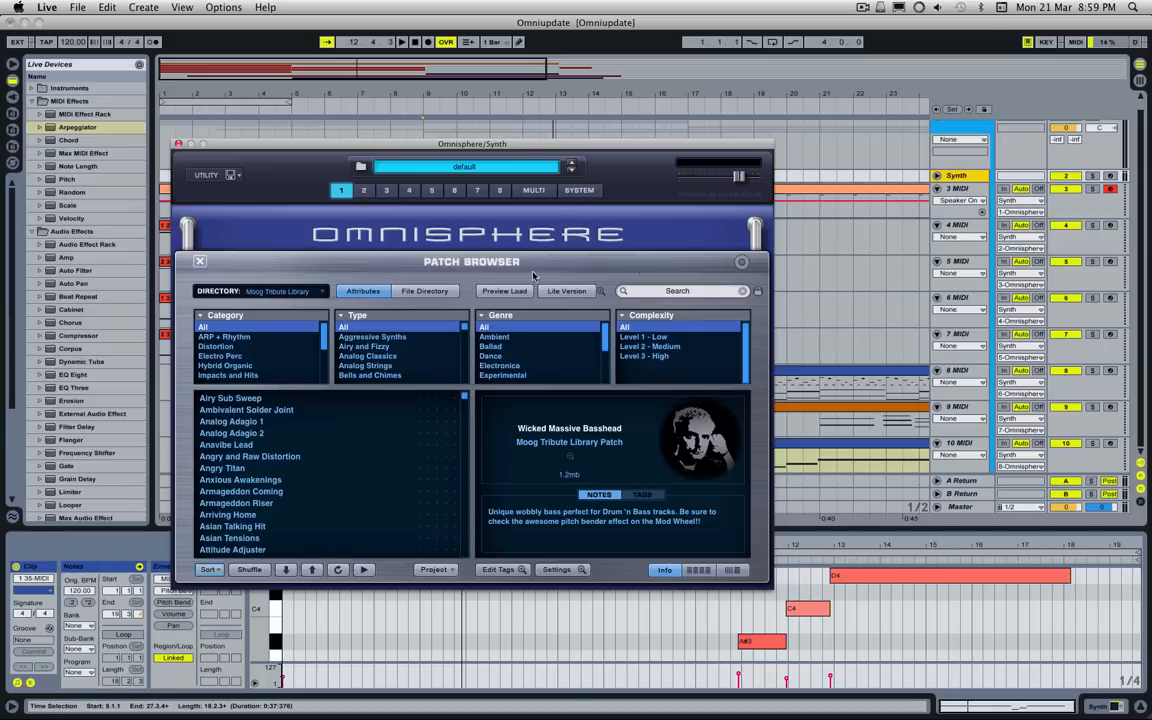
pyautogui.click(200, 262)
pyautogui.click(232, 175)
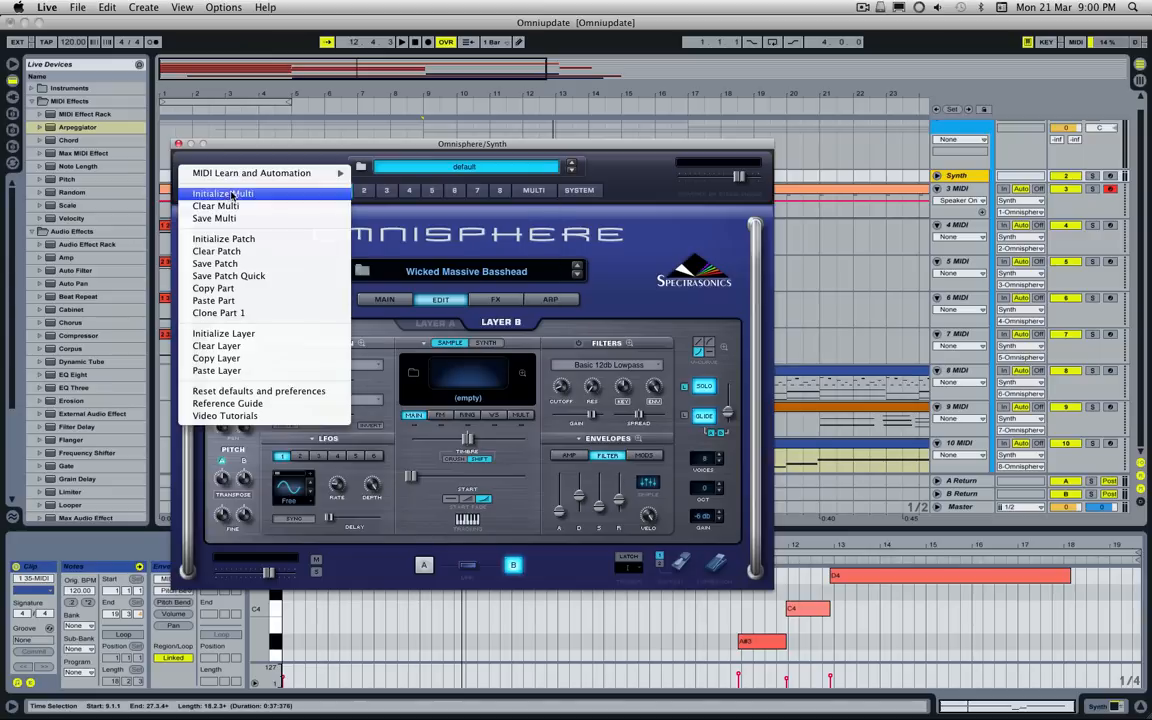
pyautogui.click(240, 217)
pyautogui.click(679, 250)
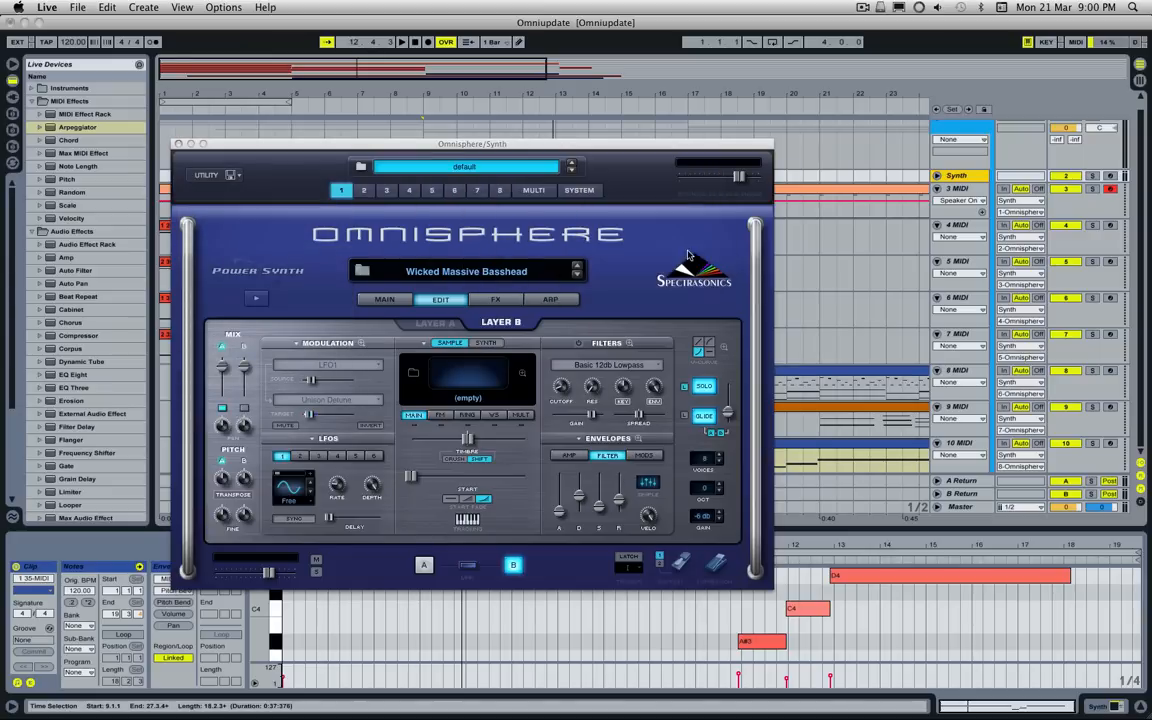
# Step: Open the Soundsource browser for Layer A and limit its directory to the Moog Tribute Library
pyautogui.click(435, 322)
pyautogui.click(451, 343)
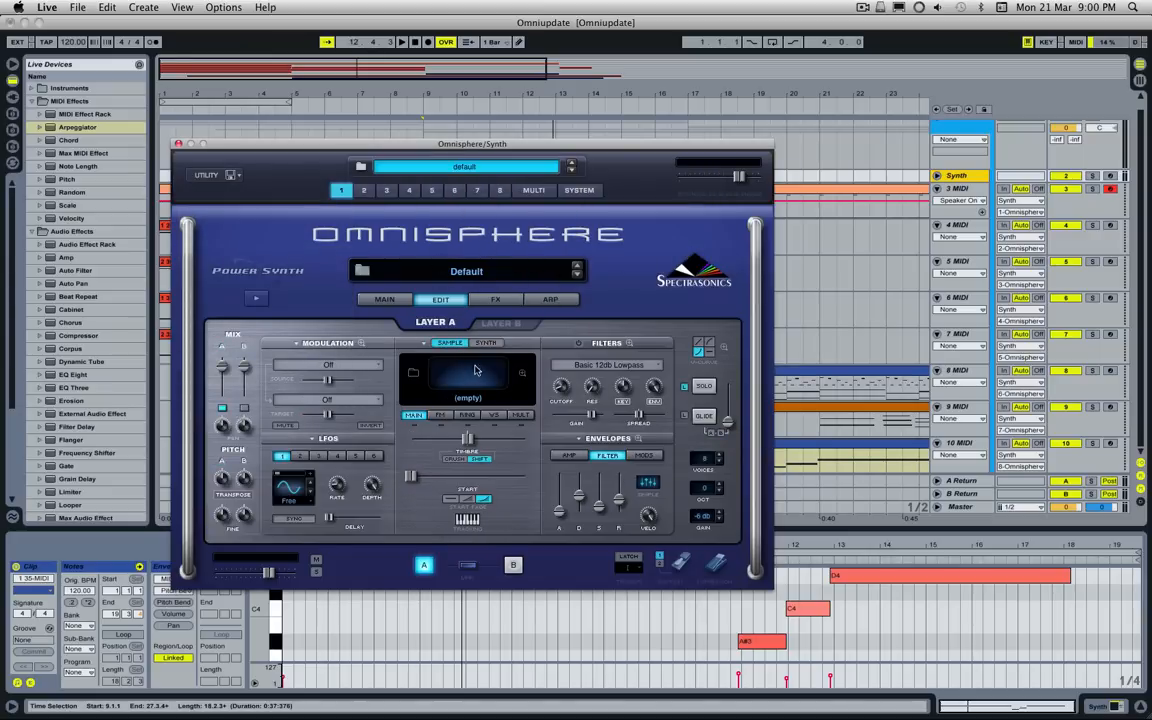
pyautogui.click(476, 371)
pyautogui.click(255, 253)
pyautogui.click(248, 252)
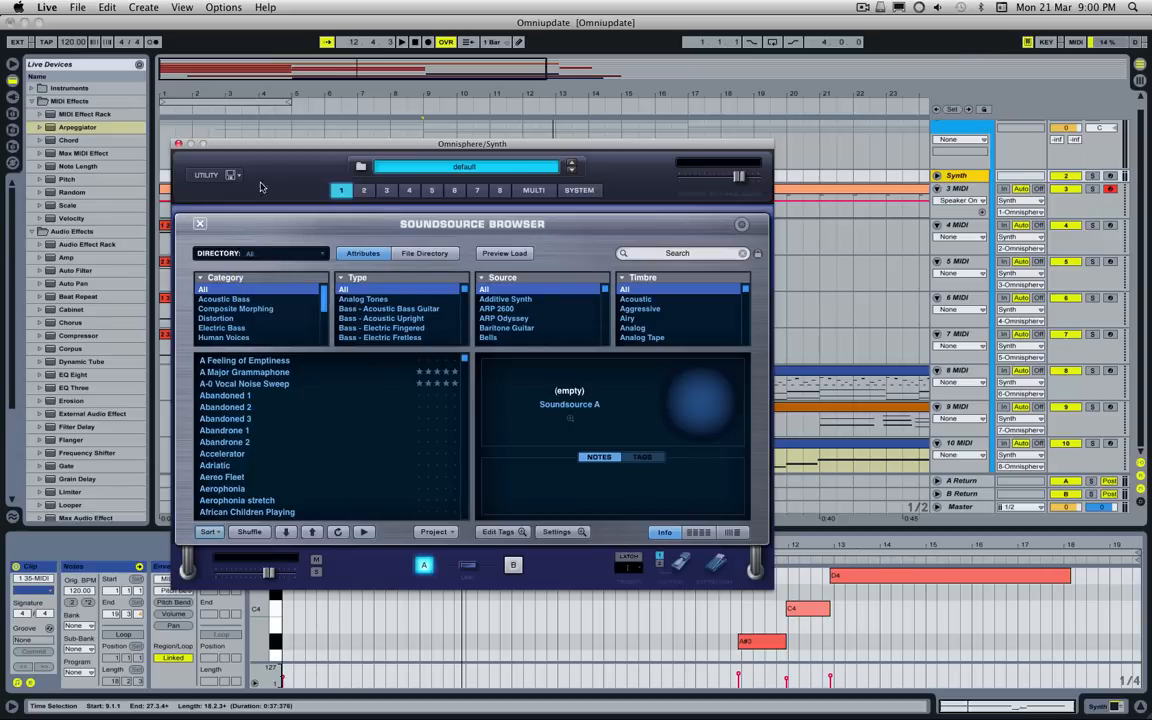
pyautogui.moveTo(244, 156); pyautogui.dragTo(280, 163)
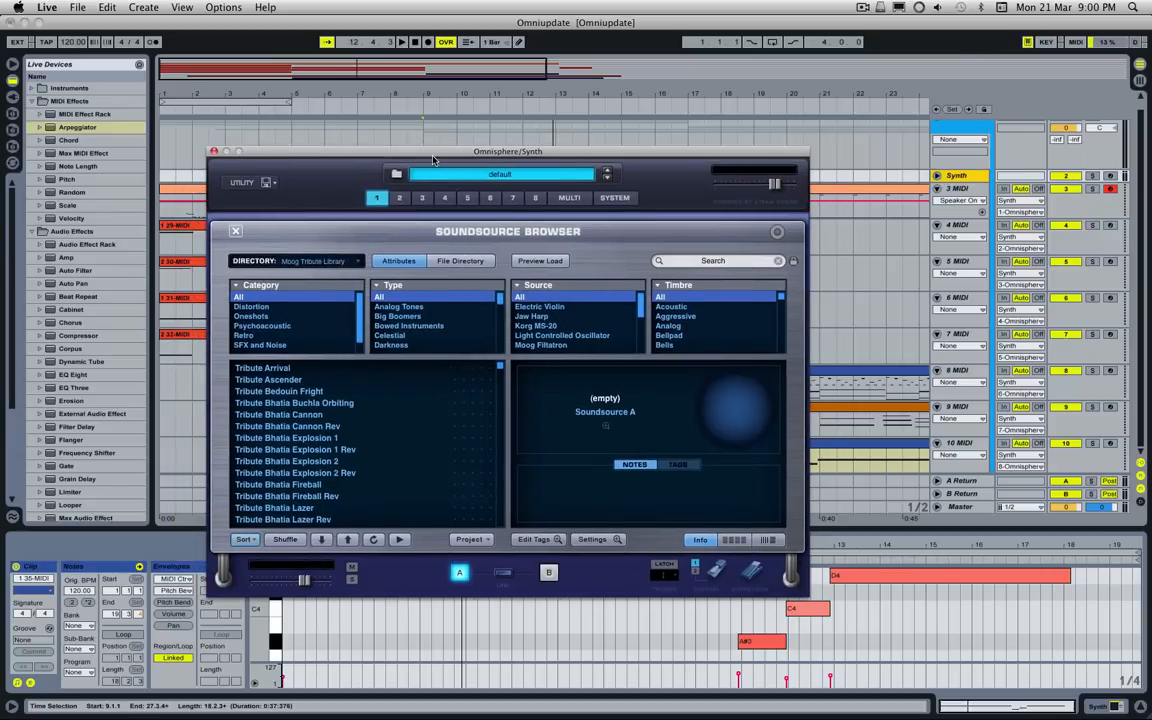
pyautogui.moveTo(433, 158); pyautogui.dragTo(510, 138)
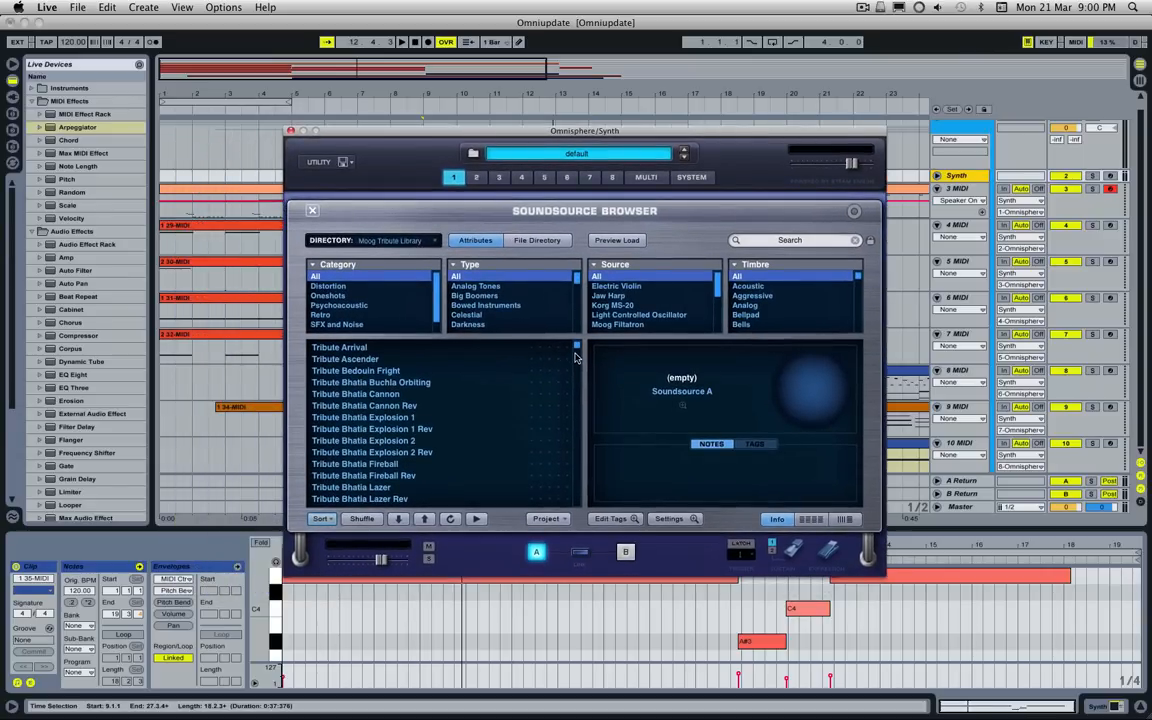
pyautogui.moveTo(577, 351)
pyautogui.mouseDown()
pyautogui.moveTo(580, 517)
pyautogui.moveTo(575, 370)
pyautogui.moveTo(572, 352)
pyautogui.moveTo(571, 378)
pyautogui.moveTo(551, 366)
pyautogui.moveTo(556, 348)
pyautogui.mouseUp()
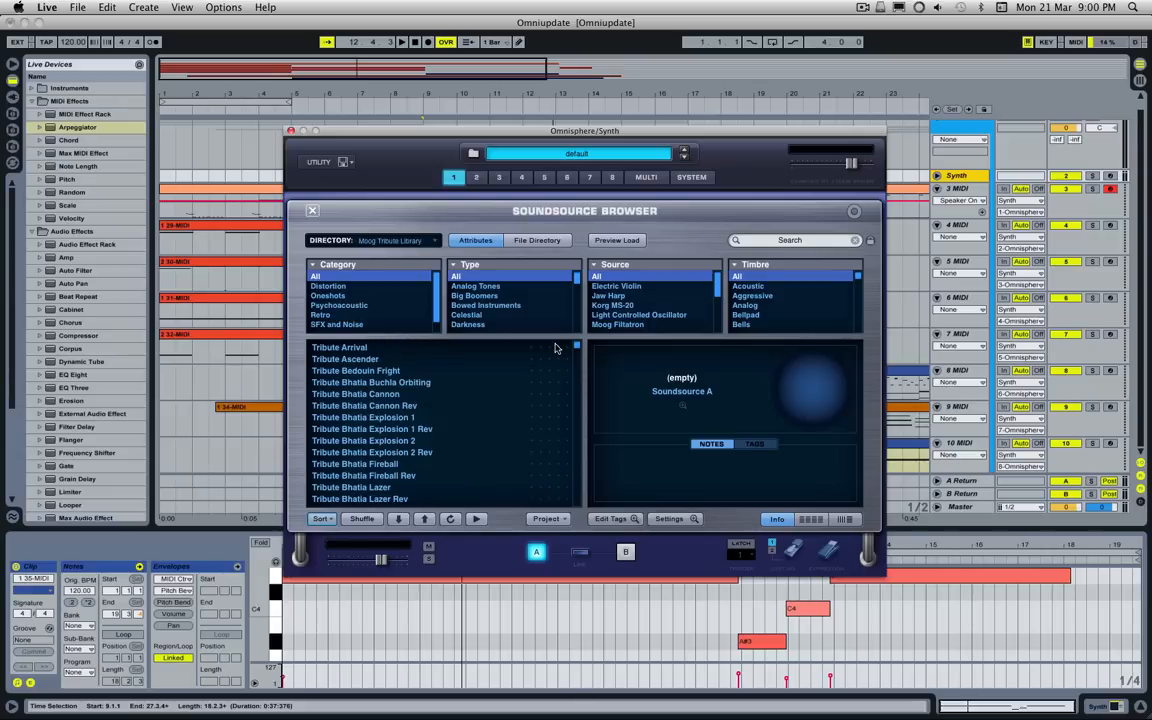
# Step: Audition the soundsources Tribute Bhatia Explosion 1, Explosion 2 Rev, Lazer Rev, Lazer and Macnoise 1
pyautogui.click(460, 416)
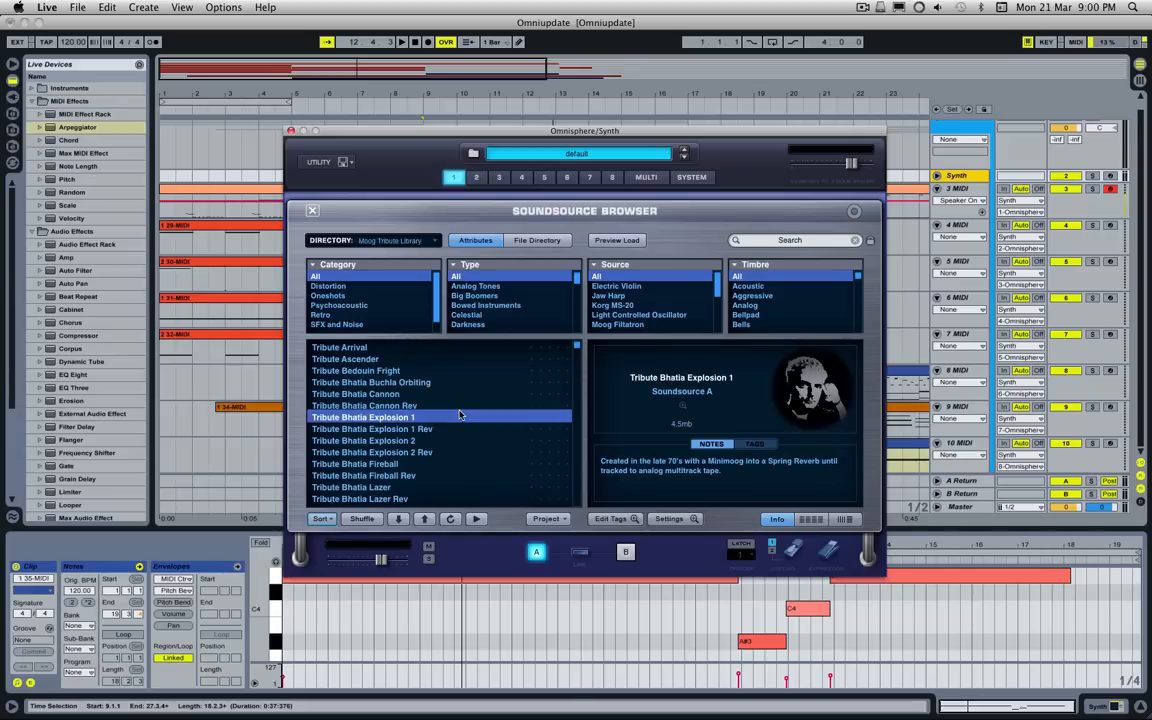
pyautogui.click(460, 452)
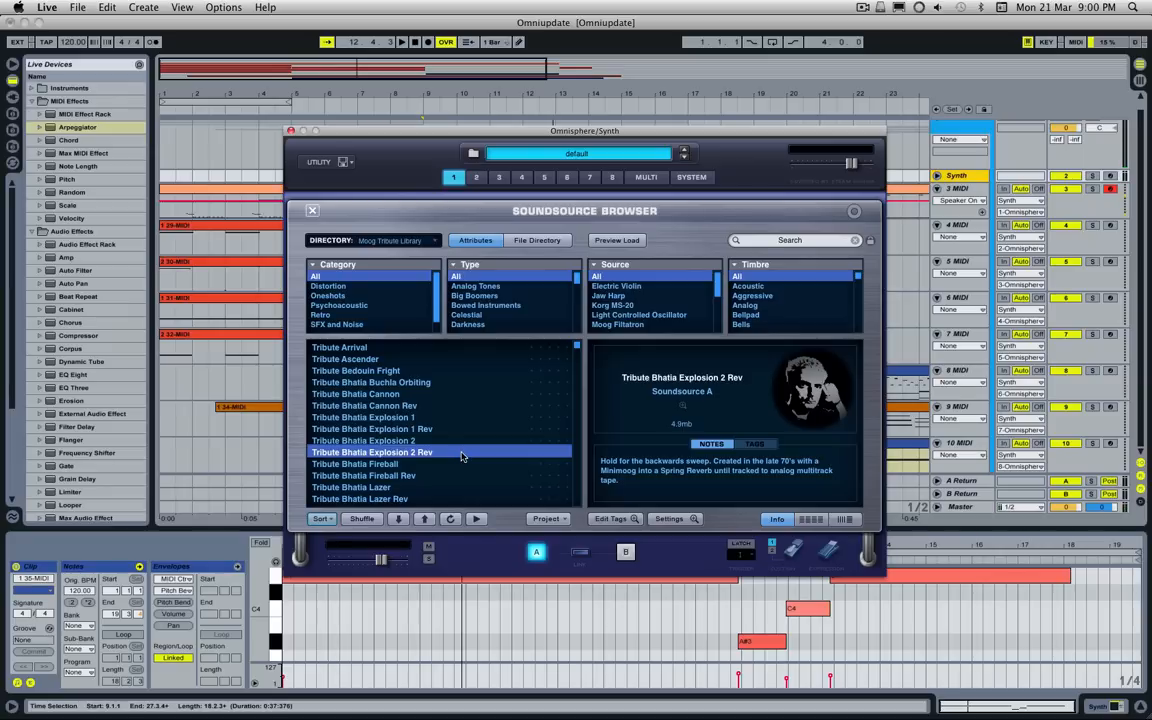
pyautogui.scroll(-4, 455, 454)
pyautogui.click(452, 453)
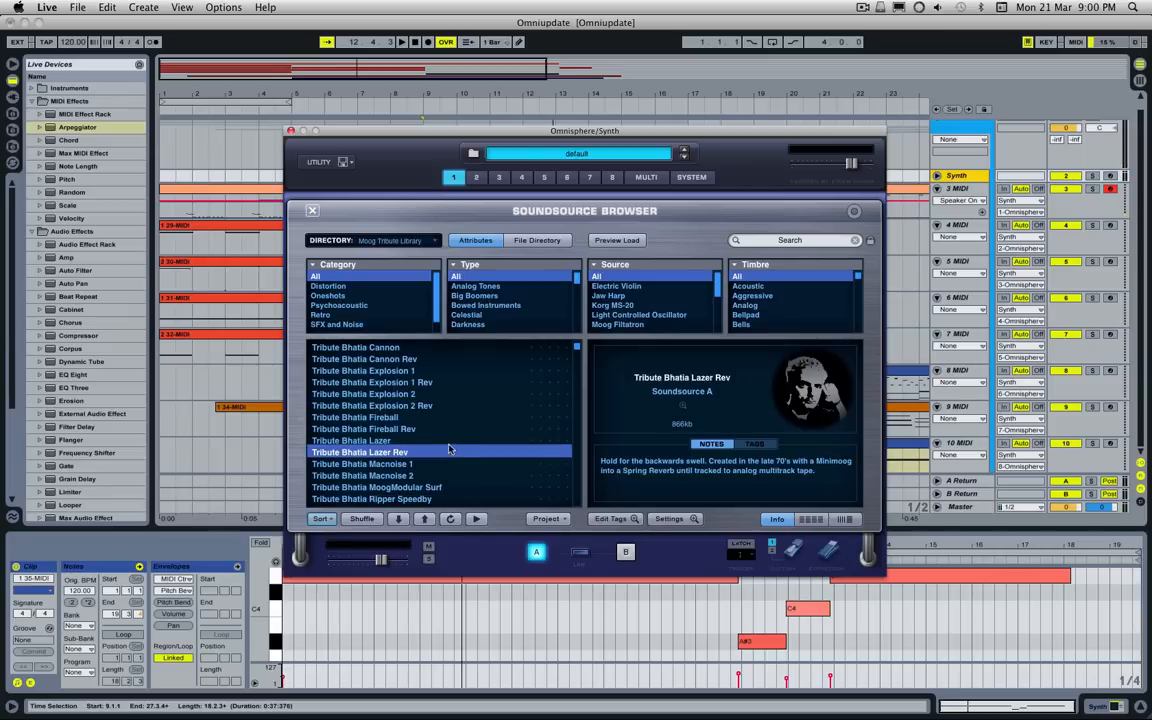
pyautogui.click(441, 441)
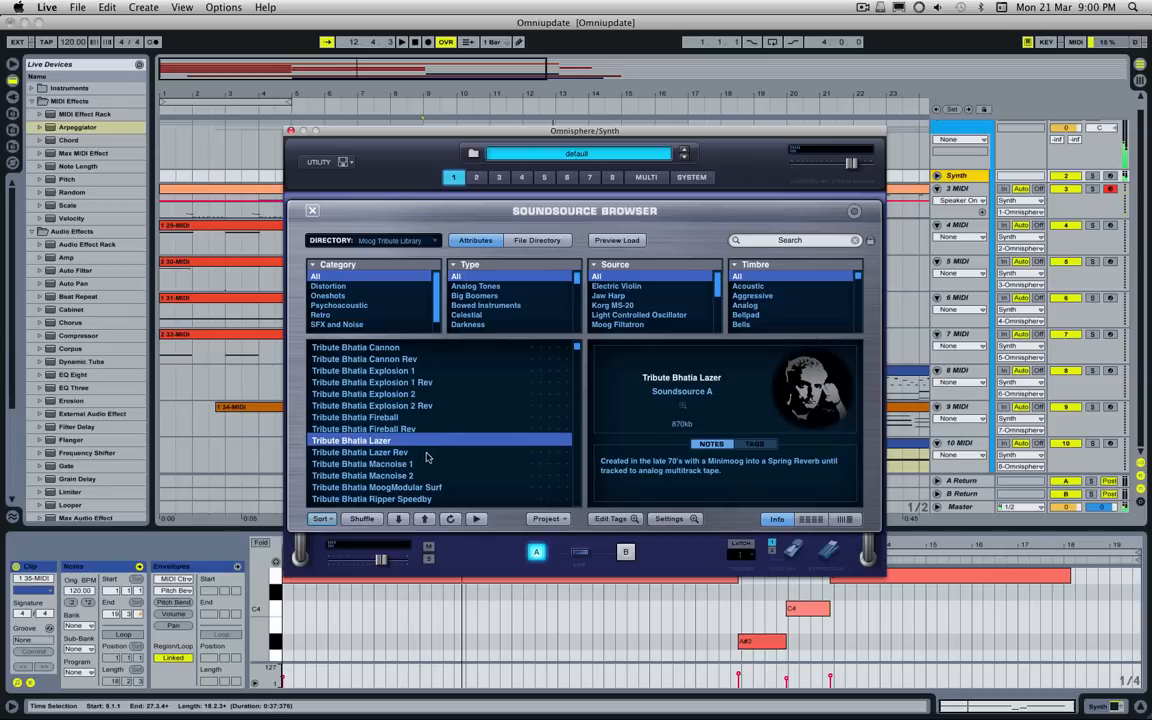
pyautogui.click(421, 467)
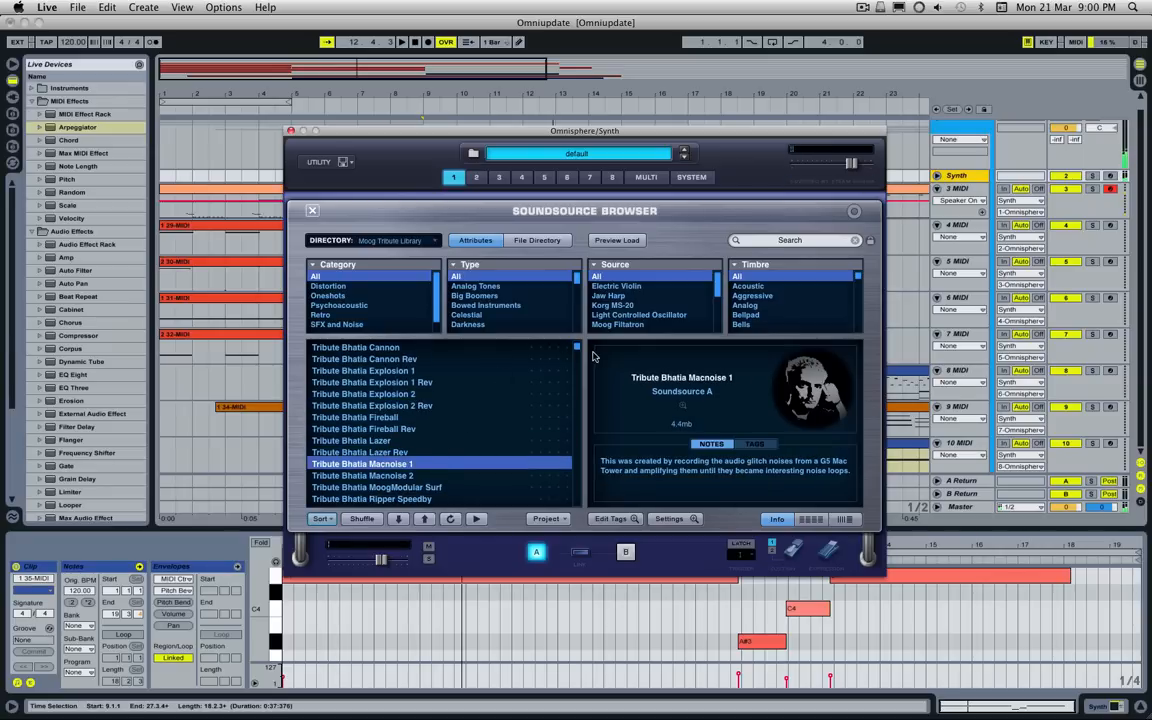
# Step: Audition the soundsources Tribute Circuit Failure, Crystal Method Sherman, DarkDrone 1 and Diego LCO Drop 1
pyautogui.moveTo(577, 348); pyautogui.dragTo(577, 364)
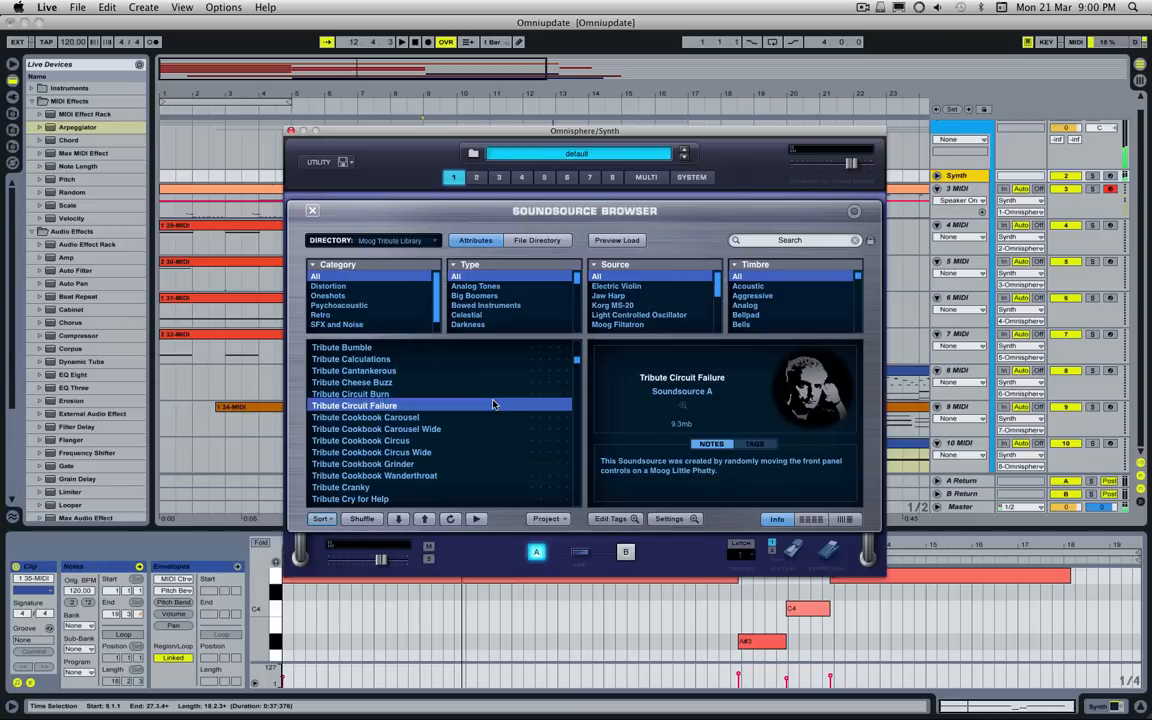
pyautogui.scroll(-4, 451, 470)
pyautogui.click(451, 465)
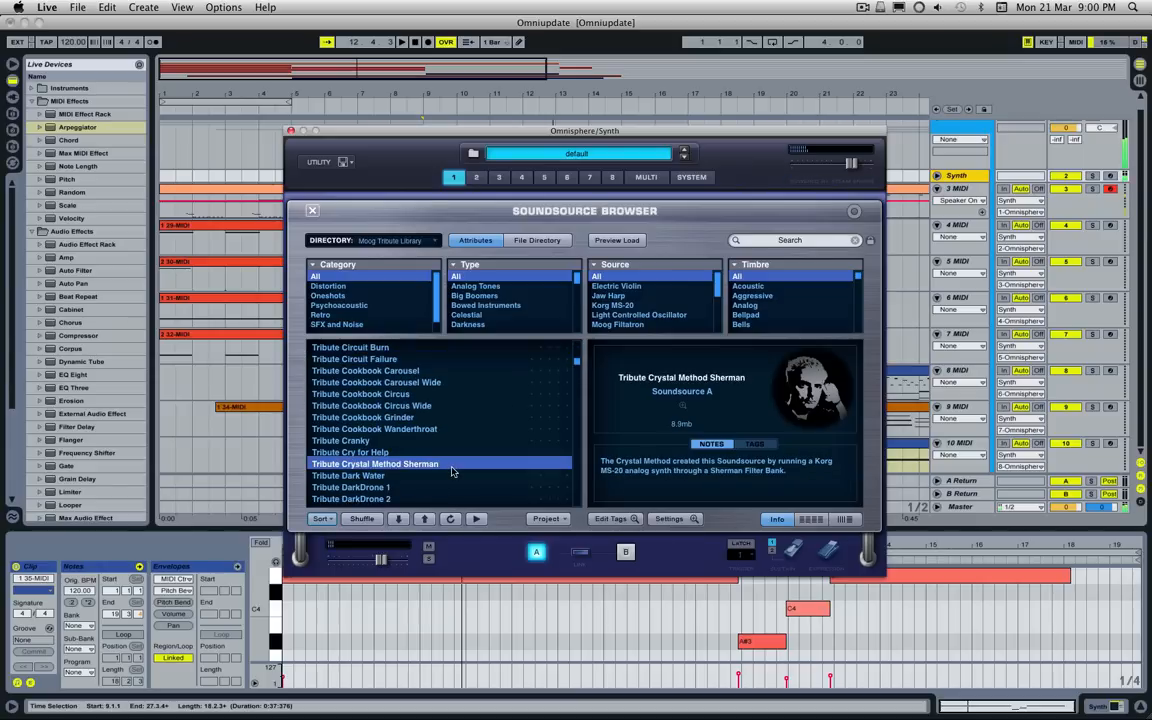
pyautogui.click(449, 488)
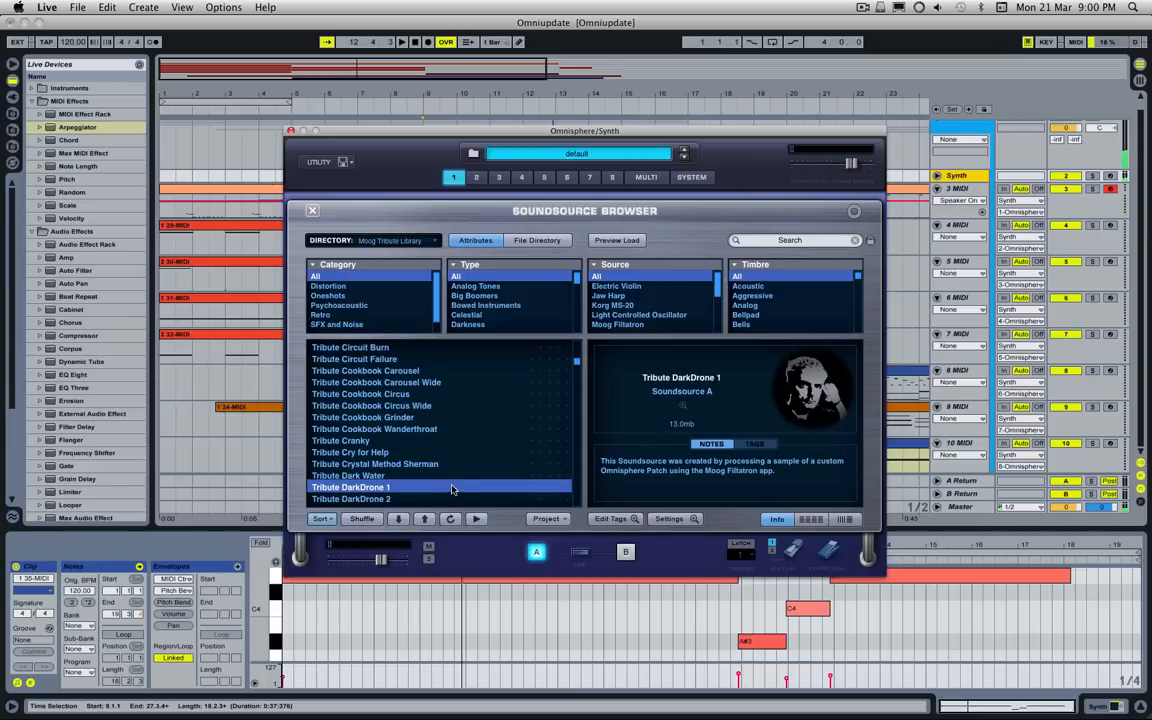
pyautogui.click(577, 370)
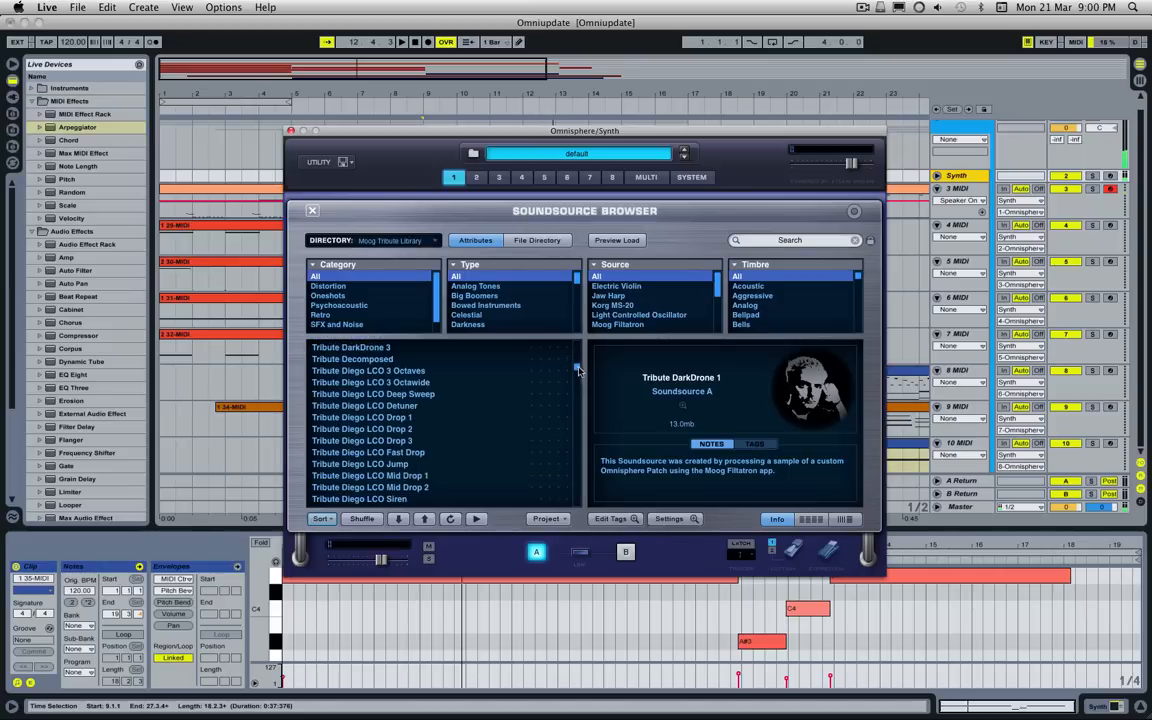
pyautogui.click(468, 417)
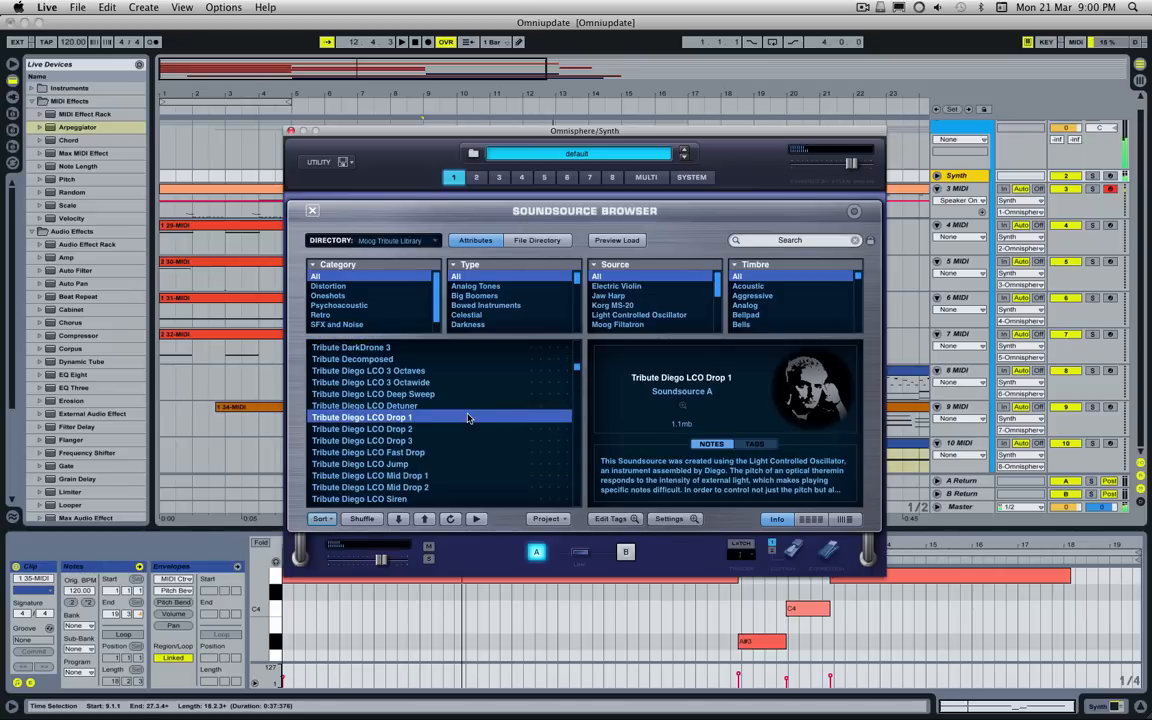
pyautogui.scroll(-1, 468, 418)
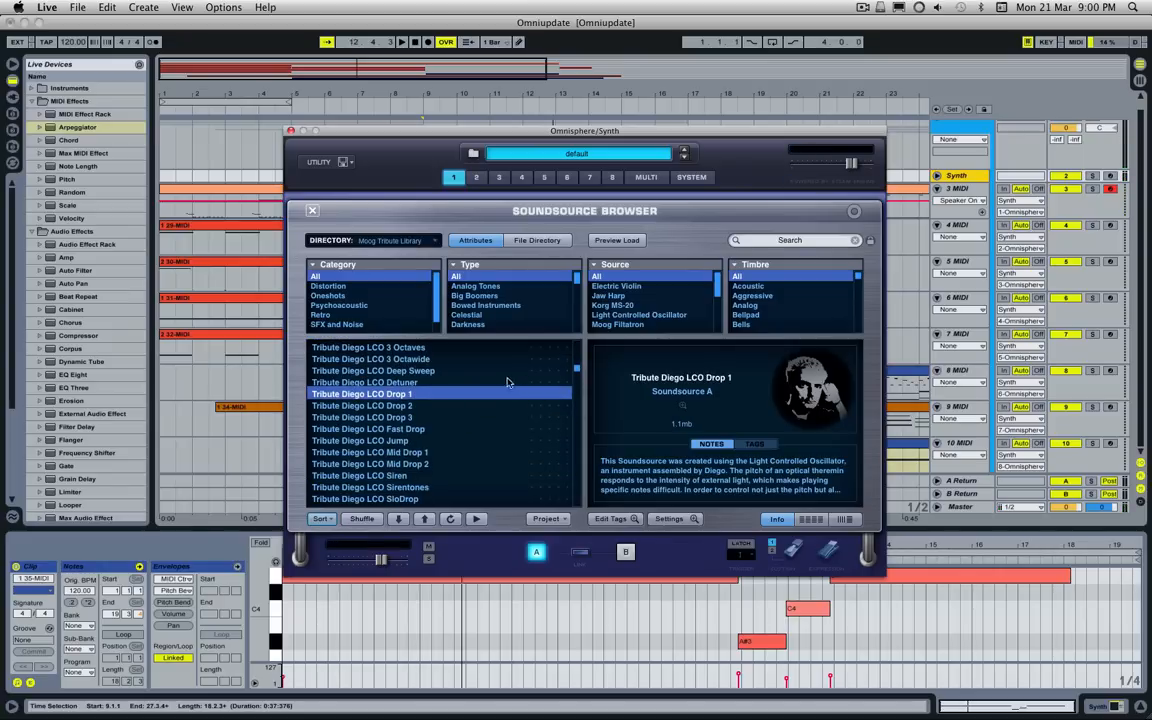
# Step: Audition the soundsources Tribute Jarre AKS Swp Slo and Tribute Jarre AKS Blip Rev
pyautogui.moveTo(576, 373); pyautogui.dragTo(576, 382)
pyautogui.scroll(-5, 500, 380)
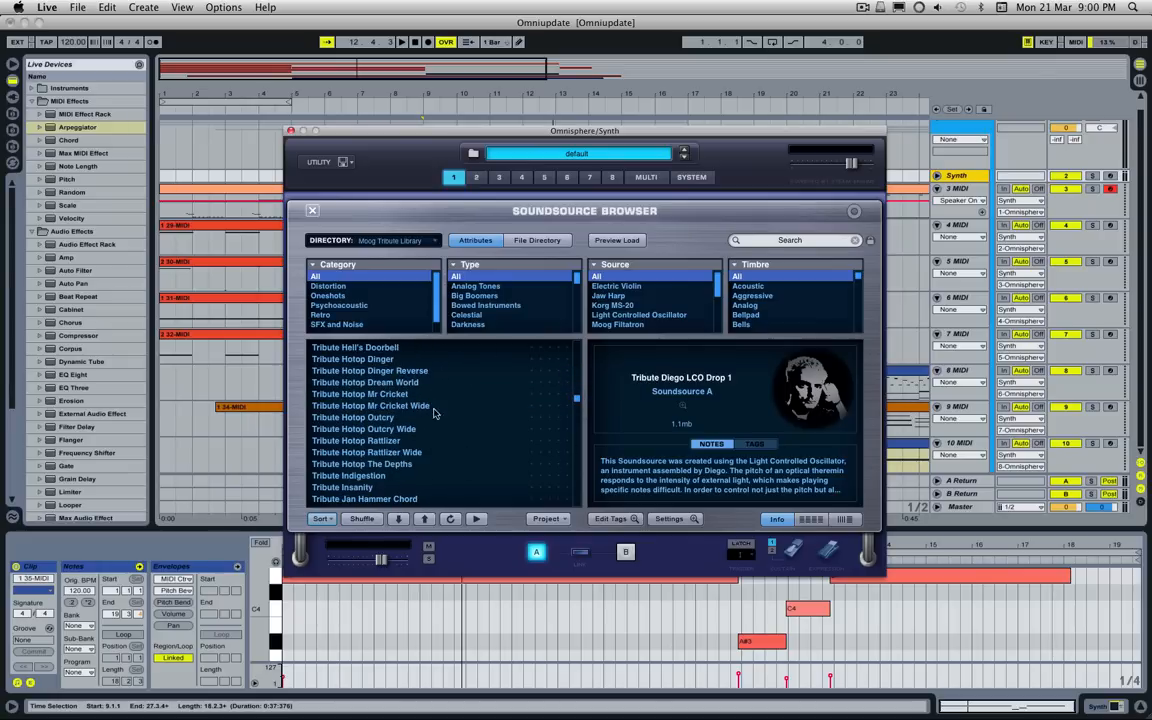
pyautogui.scroll(-3, 500, 425)
pyautogui.scroll(-3, 513, 440)
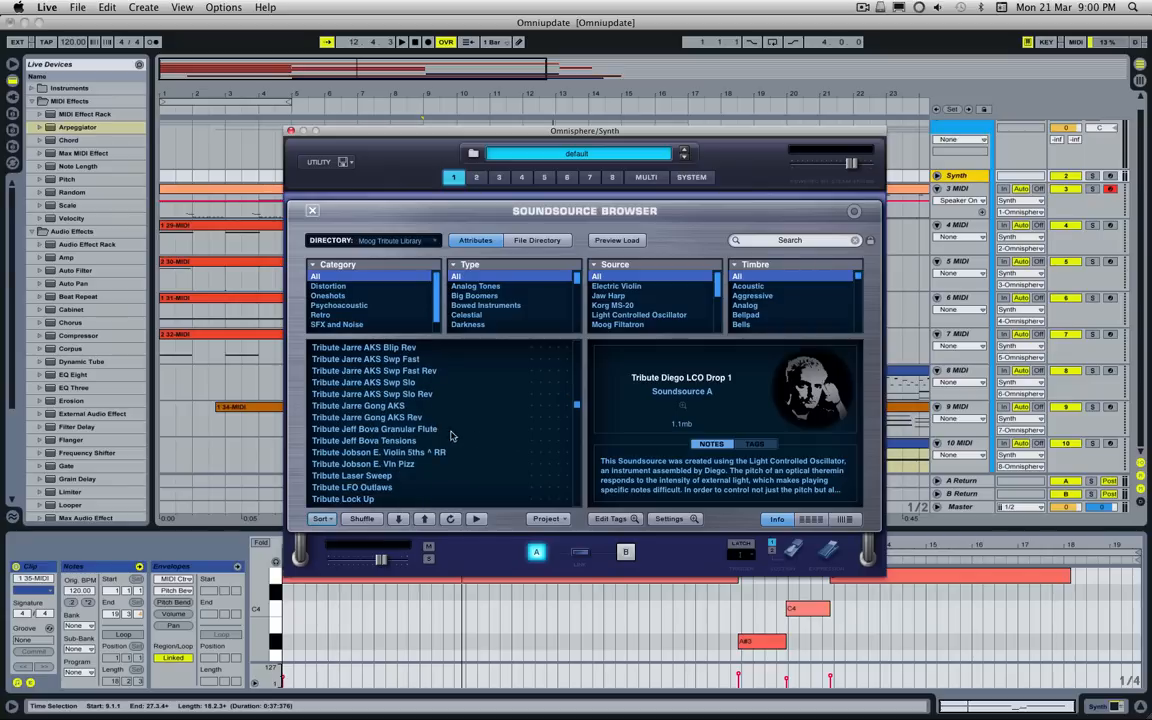
pyautogui.click(427, 382)
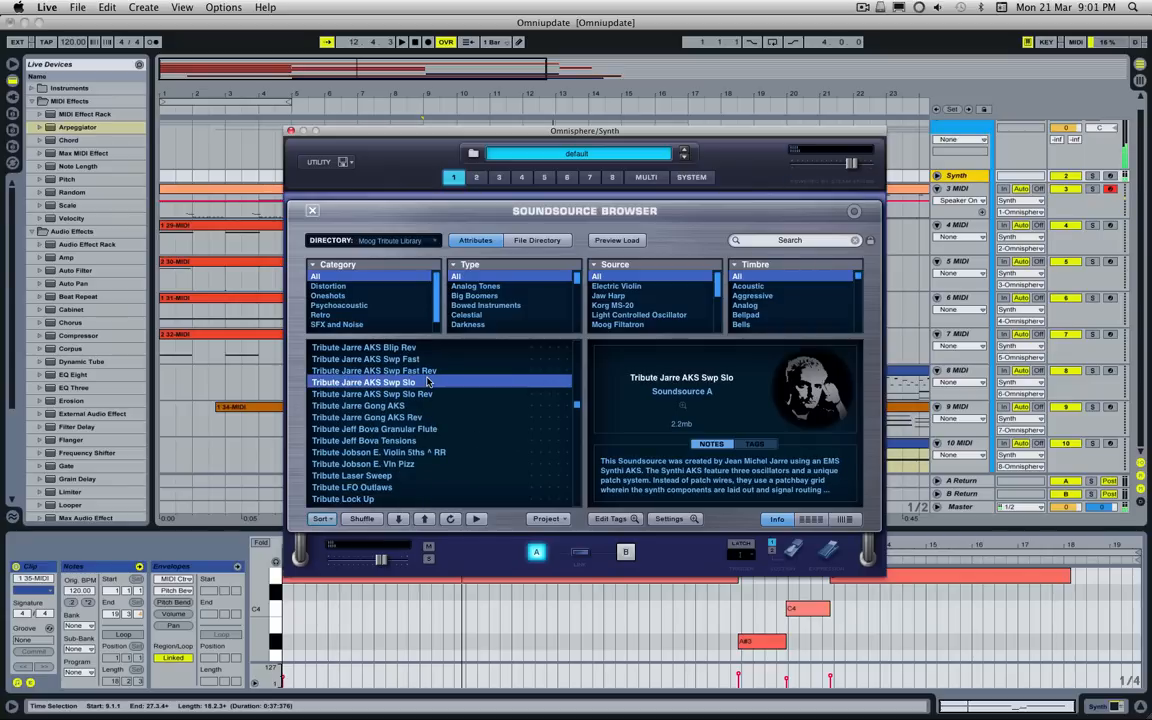
pyautogui.click(409, 349)
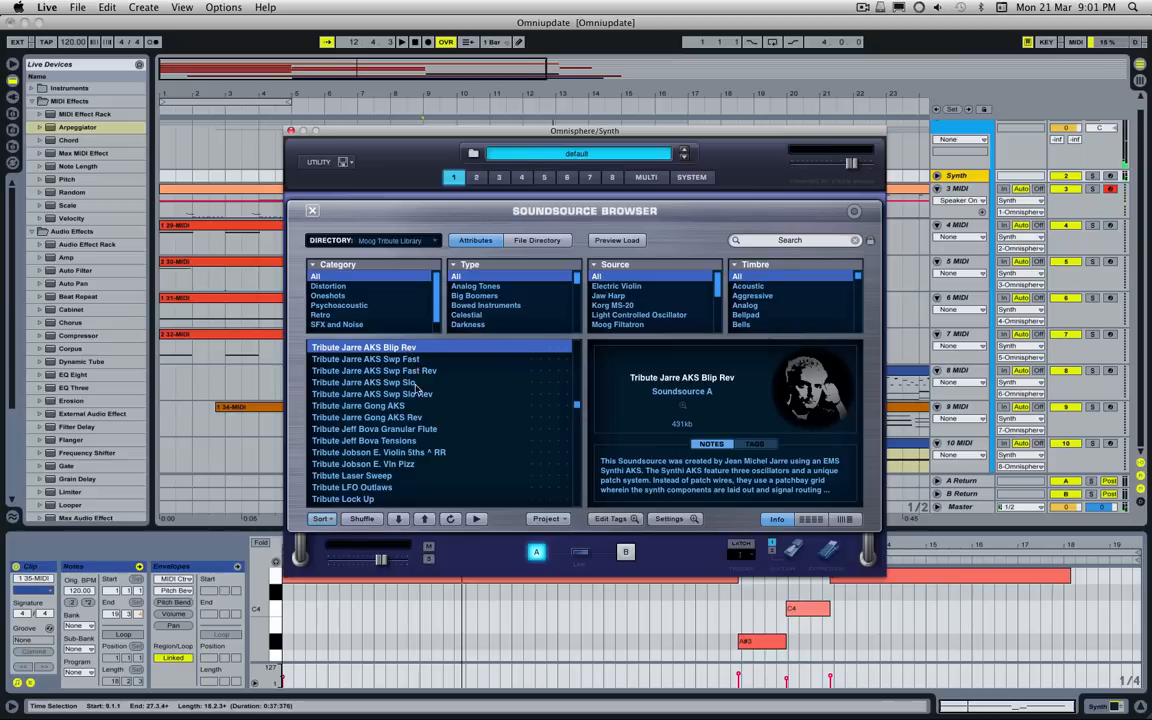
# Step: Audition the soundsources Tribute Laser Sweep and Tribute Locked On 1, and load Tribute Mind Warp
pyautogui.click(399, 476)
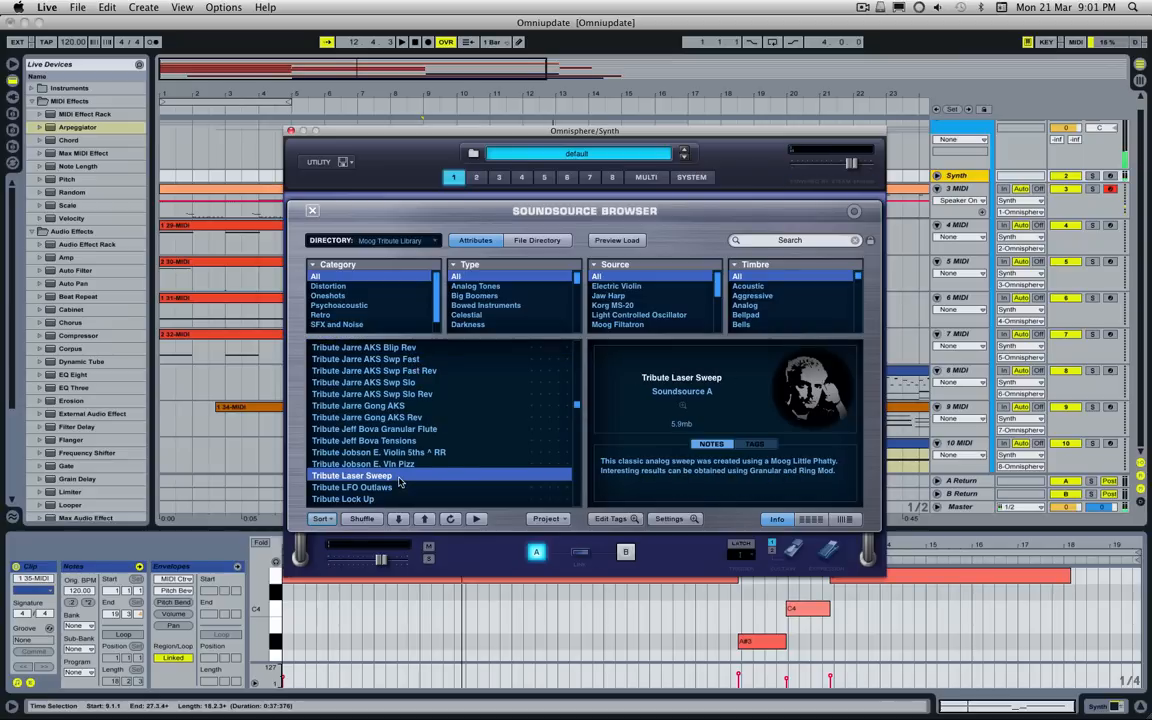
pyautogui.scroll(-4, 399, 482)
pyautogui.click(392, 466)
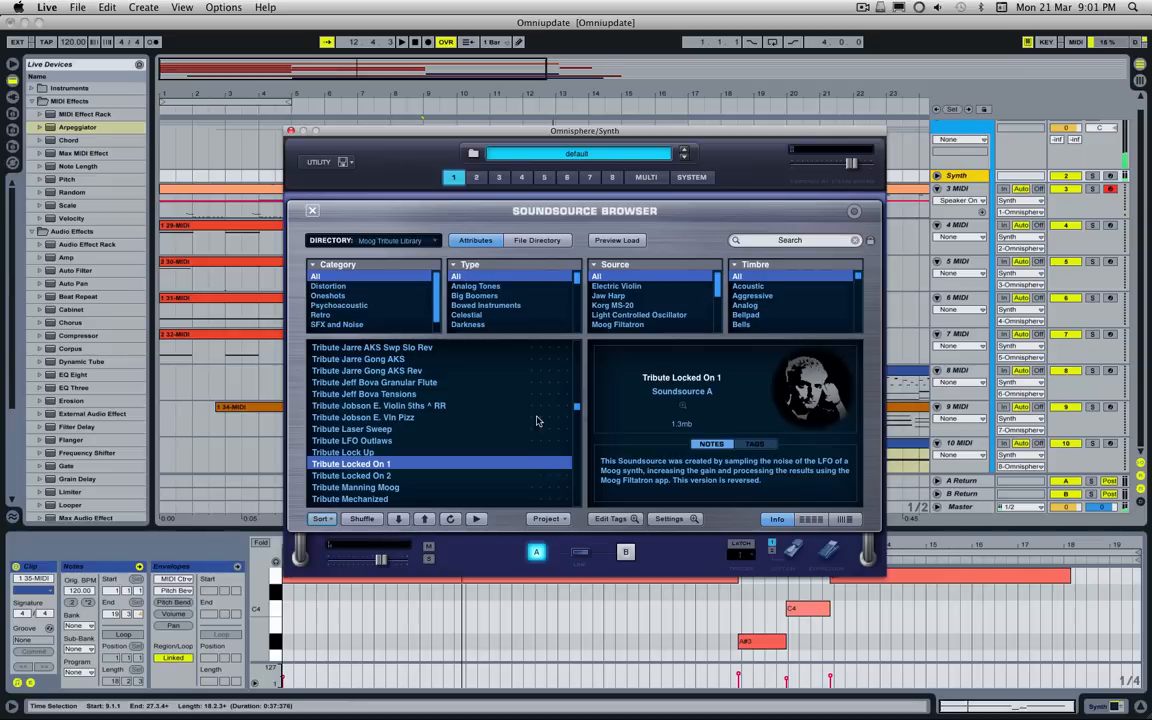
pyautogui.scroll(-10, 530, 425)
pyautogui.click(488, 441)
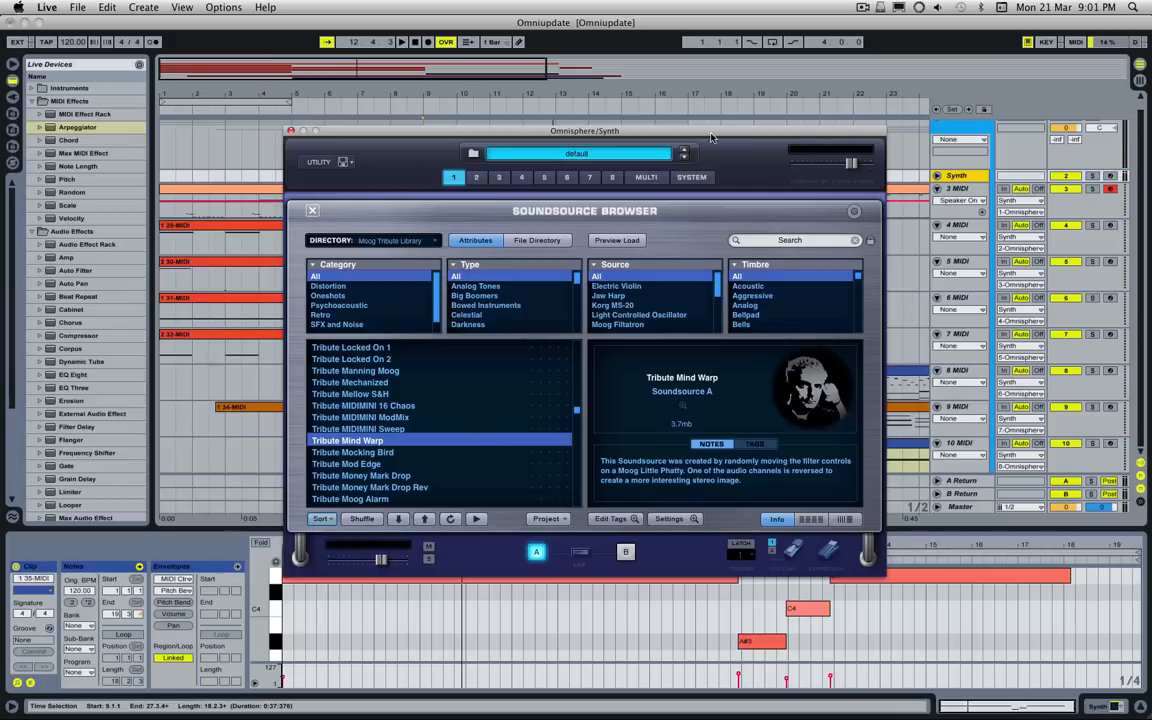
# Step: Play the 5 MIDI track soloed for a moment, and move the solo to the 6 MIDI track
pyautogui.moveTo(711, 137); pyautogui.dragTo(634, 226)
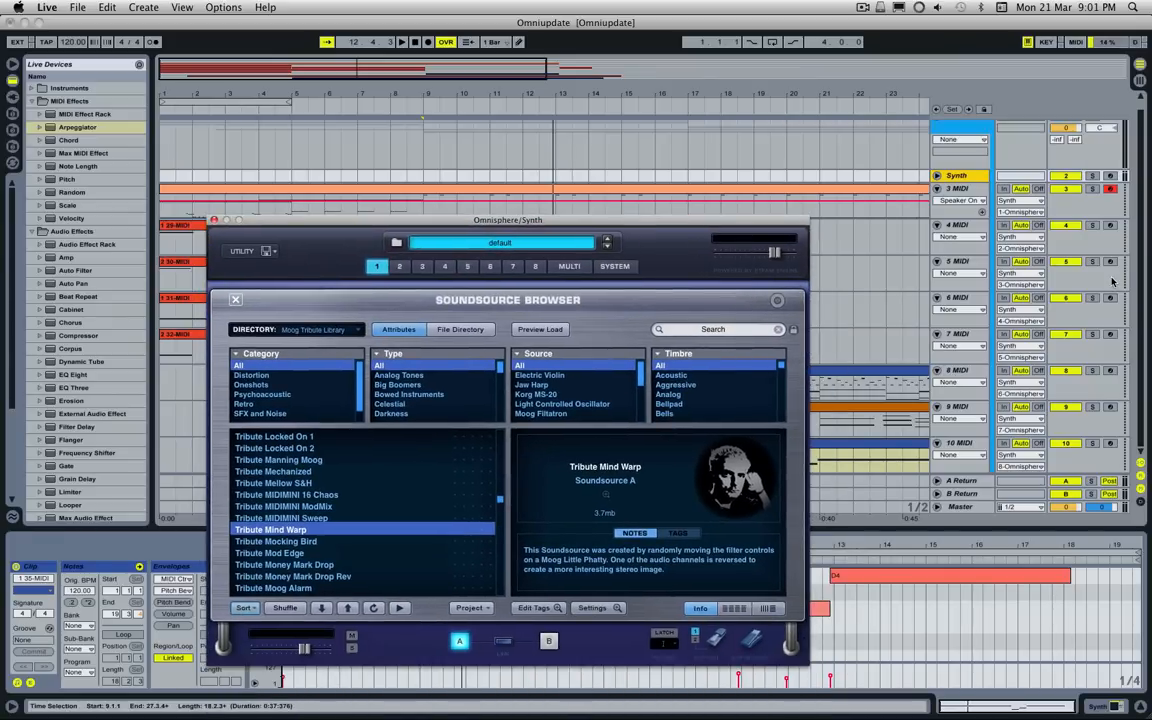
pyautogui.click(1094, 262)
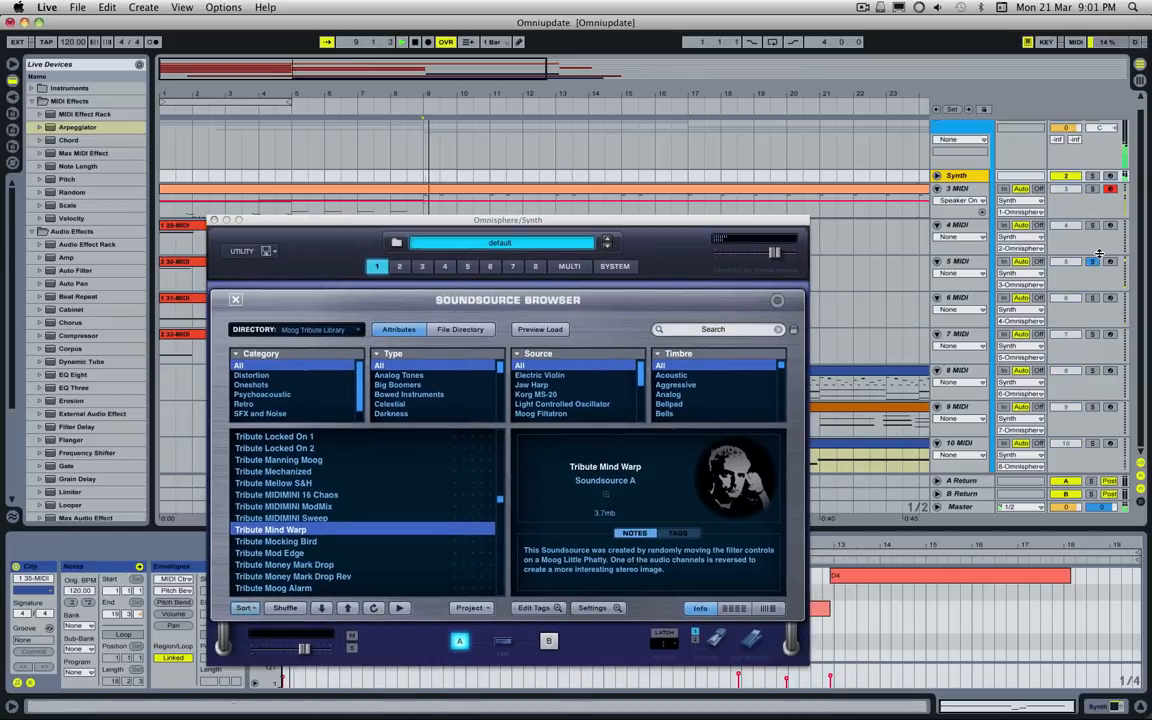
pyautogui.click(1096, 261)
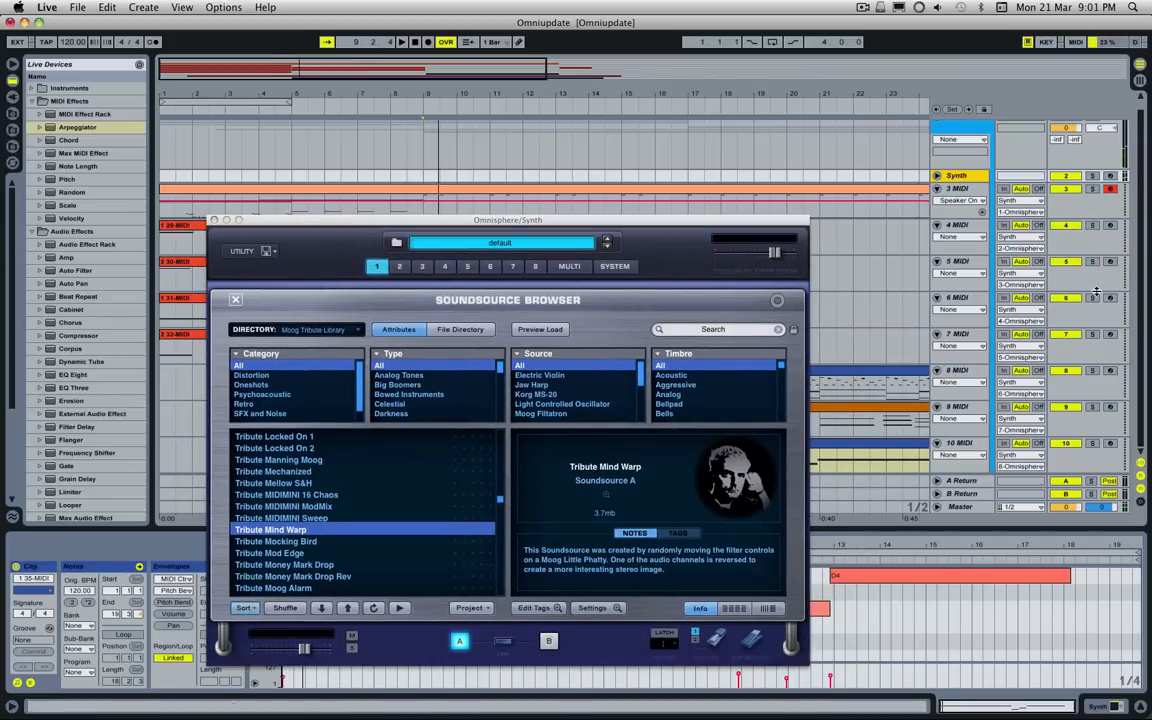
pyautogui.click(1094, 298)
# Step: Close the Soundsource browser and move the Omnisphere window fully back into view
pyautogui.moveTo(725, 219); pyautogui.dragTo(661, 371)
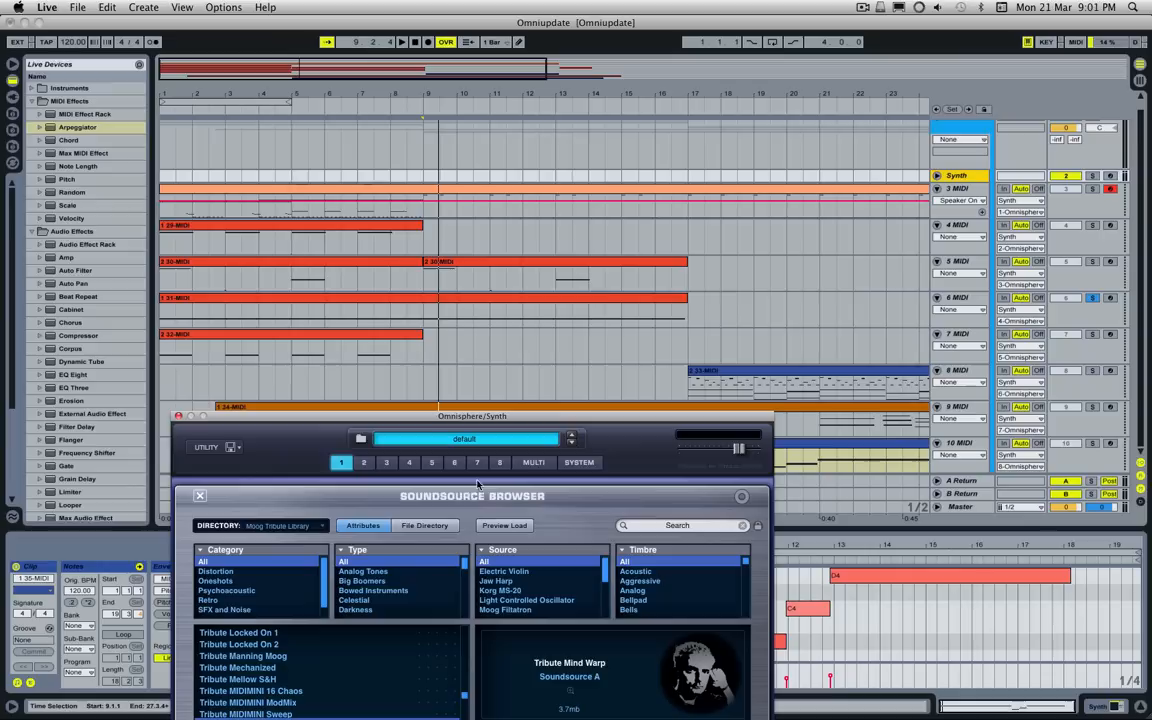
pyautogui.click(200, 496)
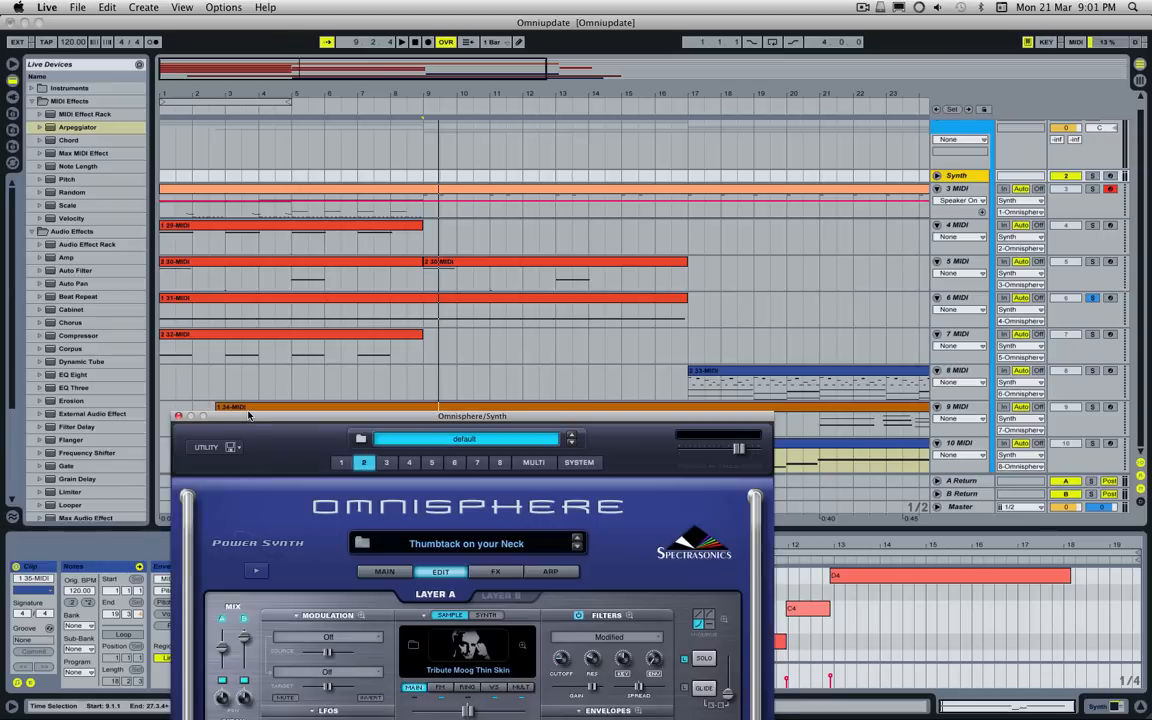
pyautogui.moveTo(250, 420); pyautogui.dragTo(375, 188)
# Step: Show part 4's Breach And Clear patch, arm the 6 MIDI track, and bring the Synth track's Omnisphere window back
pyautogui.click(512, 232)
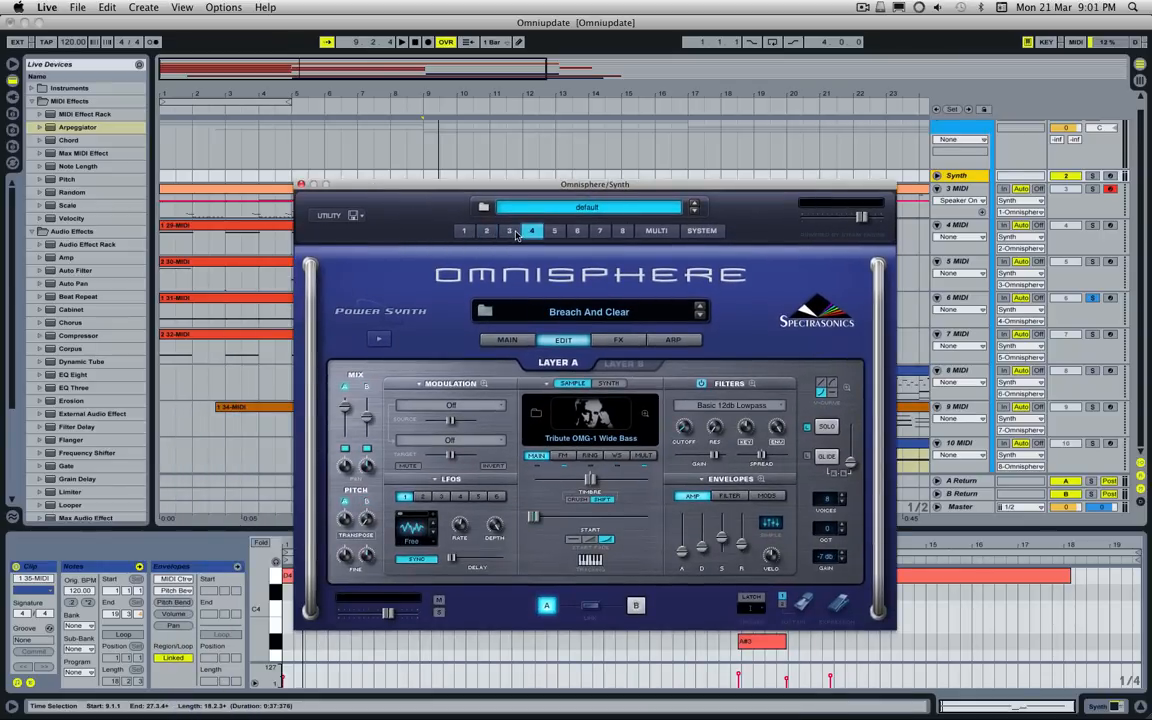
pyautogui.click(531, 231)
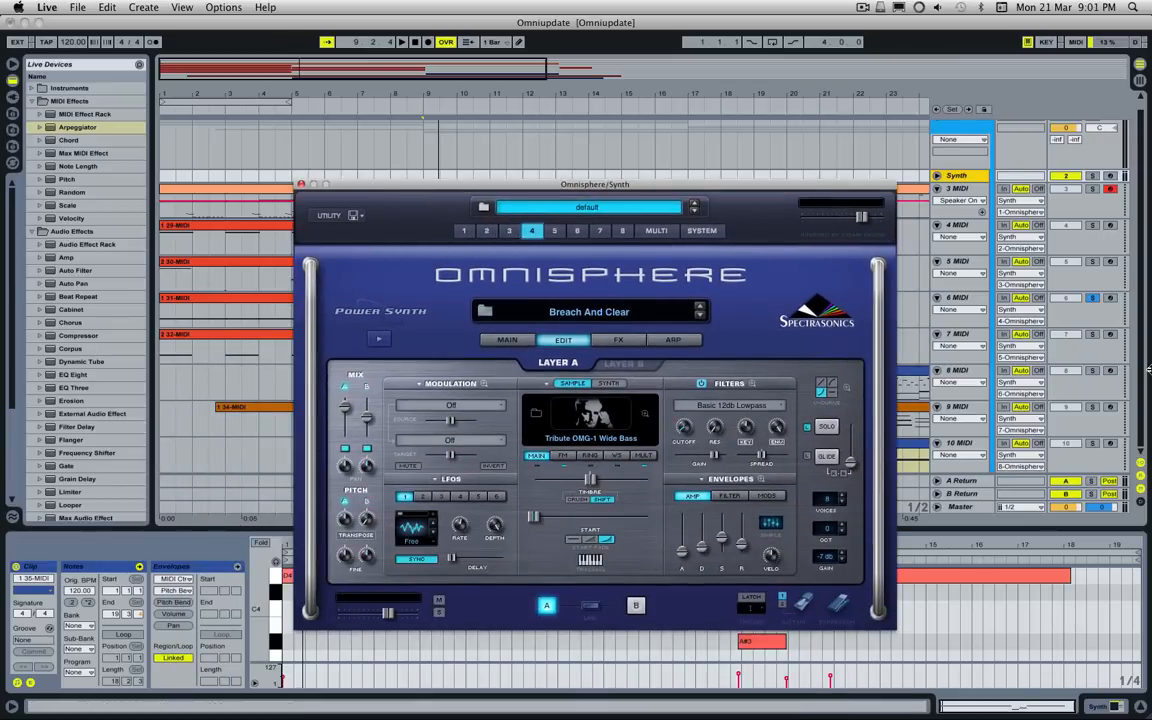
pyautogui.click(1110, 298)
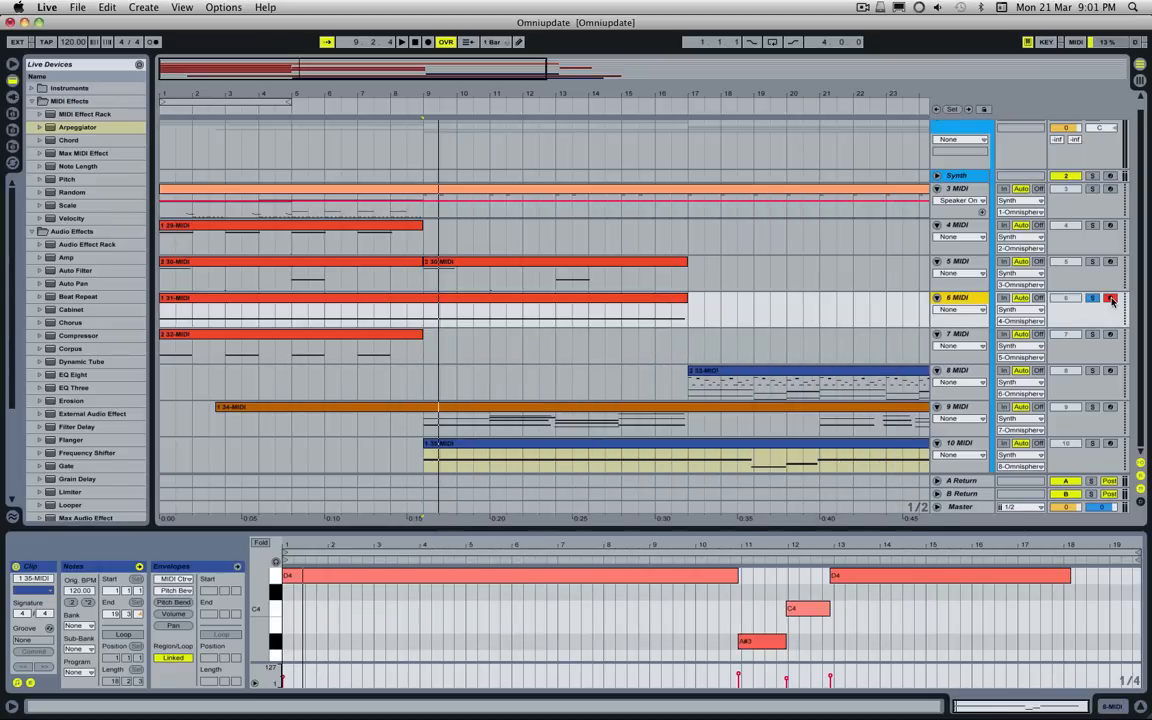
pyautogui.click(962, 178)
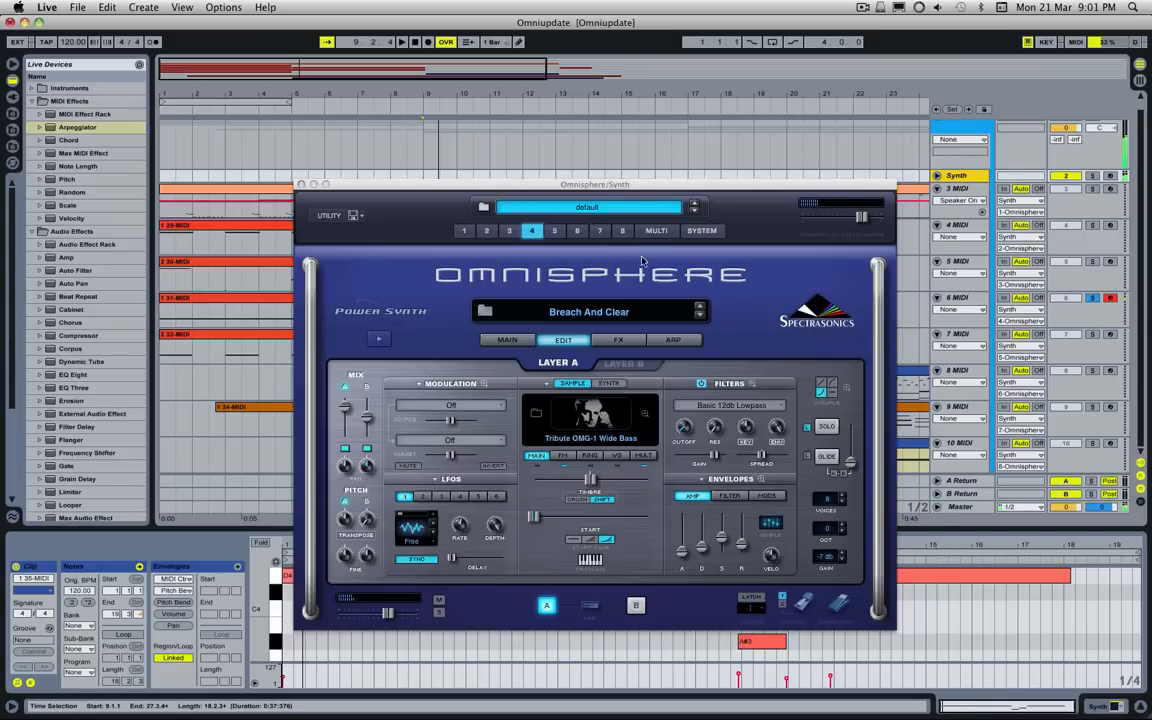
# Step: Mute layer B of Breach And Clear, switch off the patch's arpeggiator, and return to the layer A edit settings
pyautogui.click(368, 450)
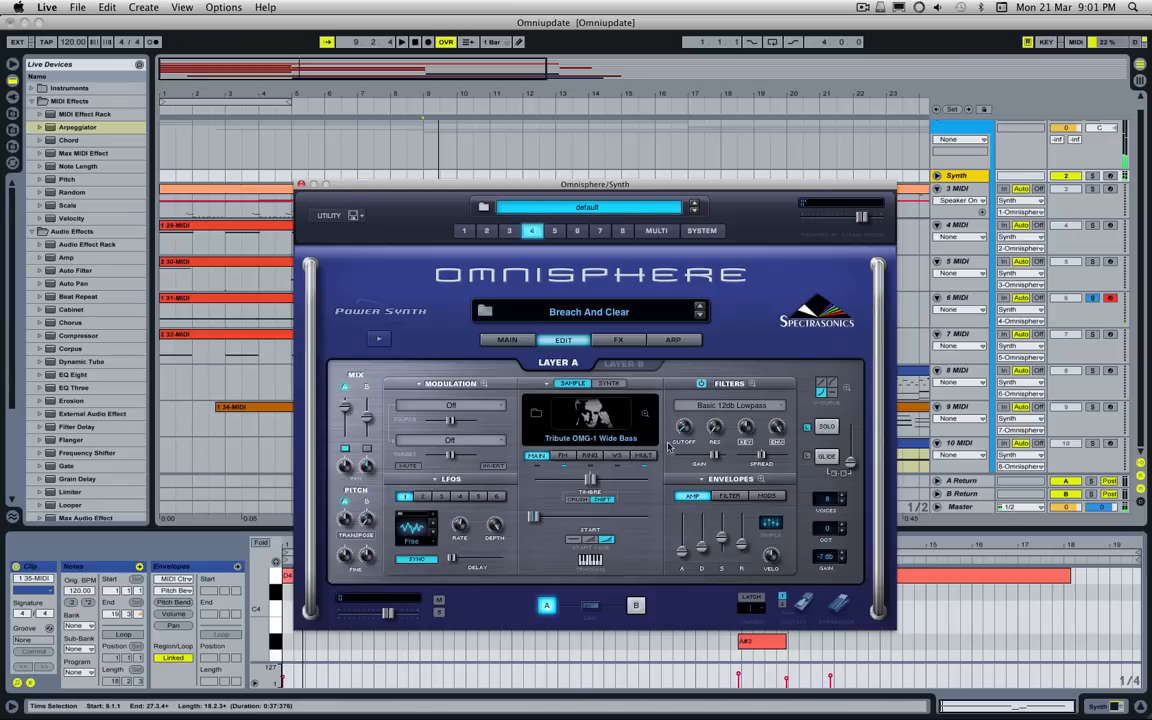
pyautogui.click(672, 342)
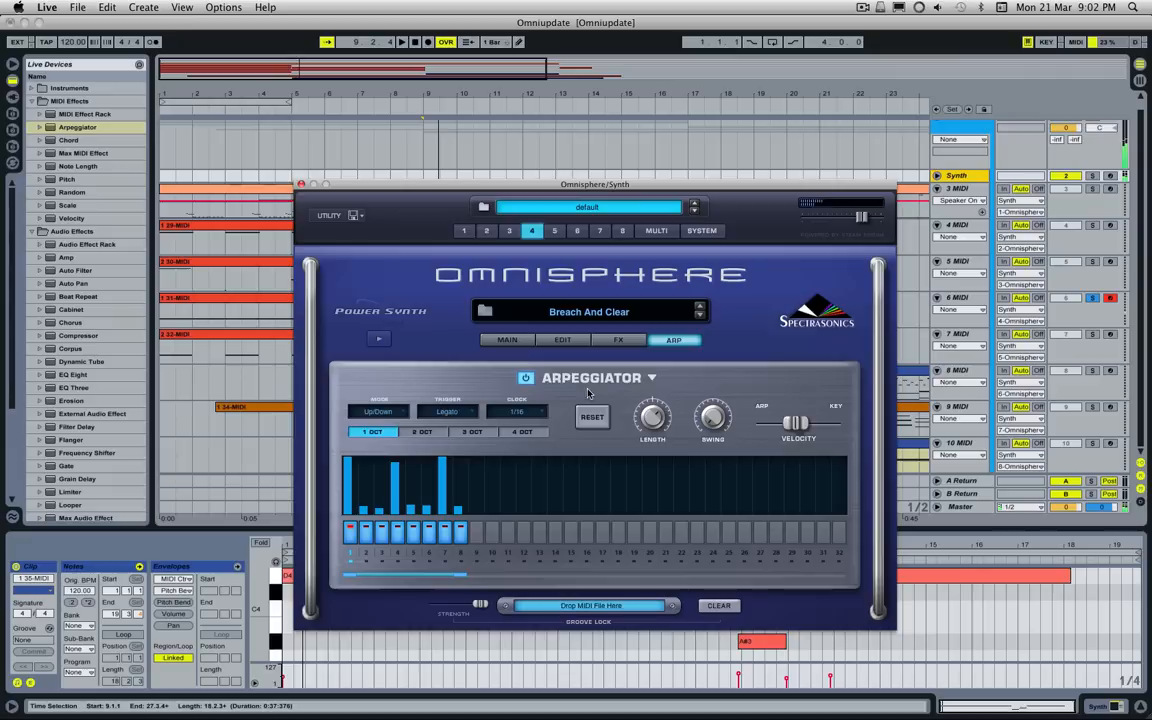
pyautogui.click(525, 379)
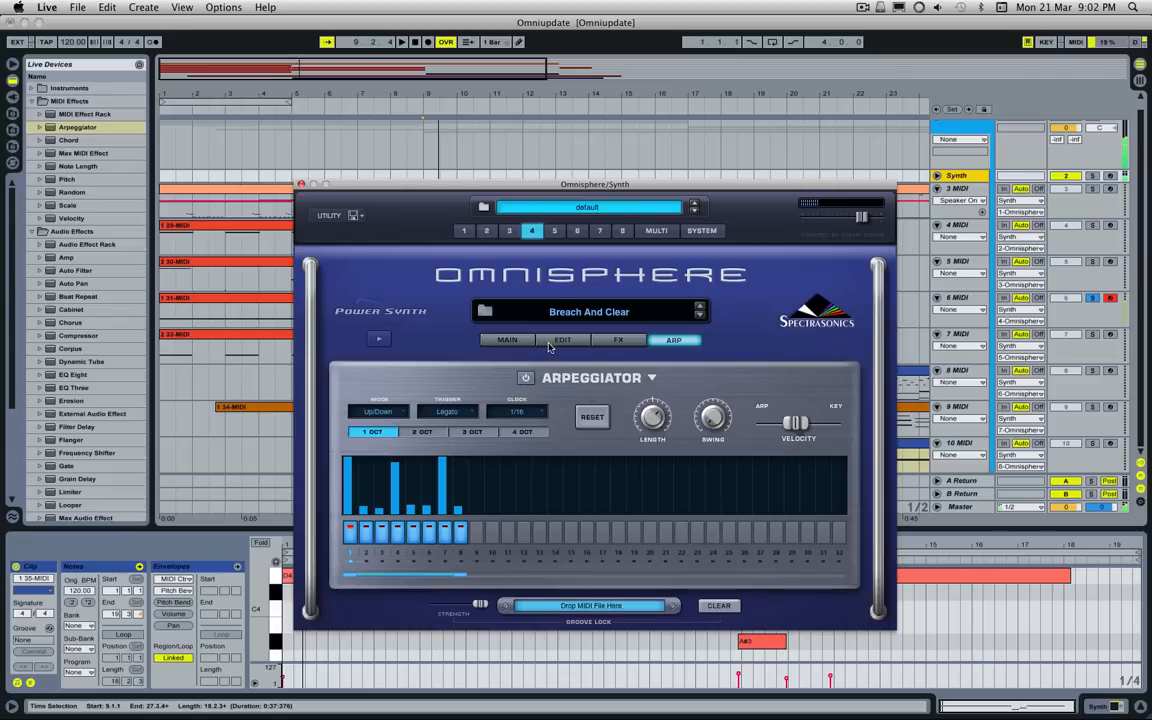
pyautogui.click(549, 343)
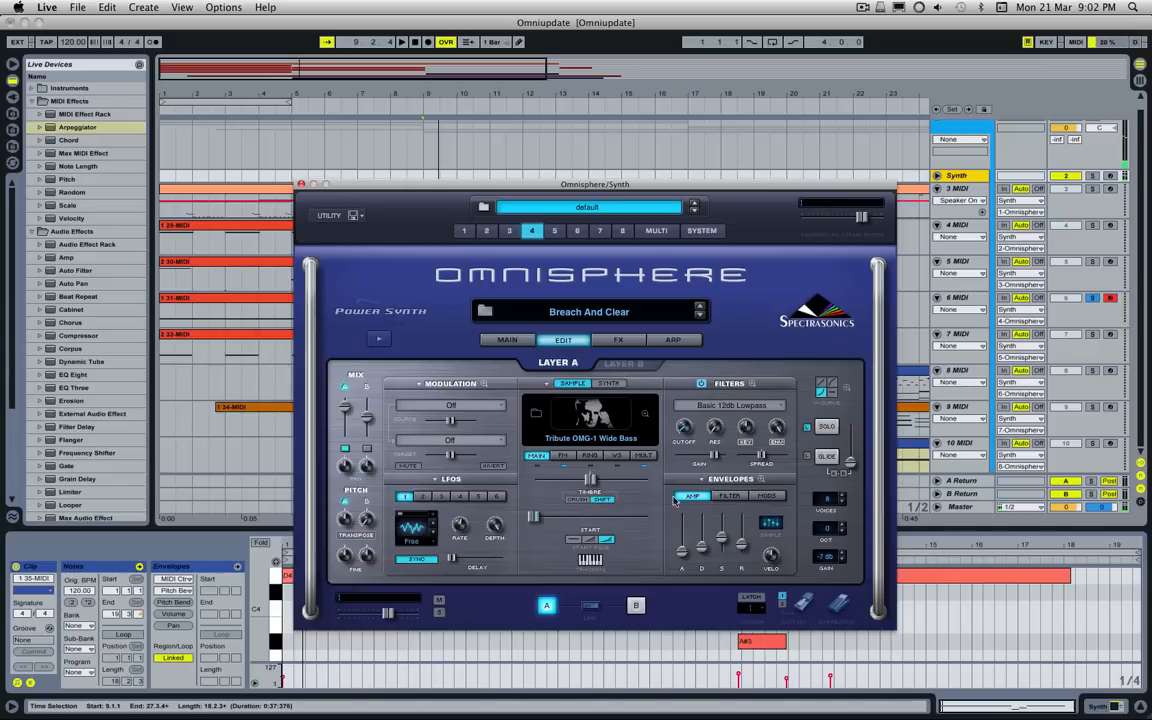
# Step: Show layer A's filter envelope, sweep its decay up and back while listening, and compare with the filter bypassed and re-enabled
pyautogui.click(729, 497)
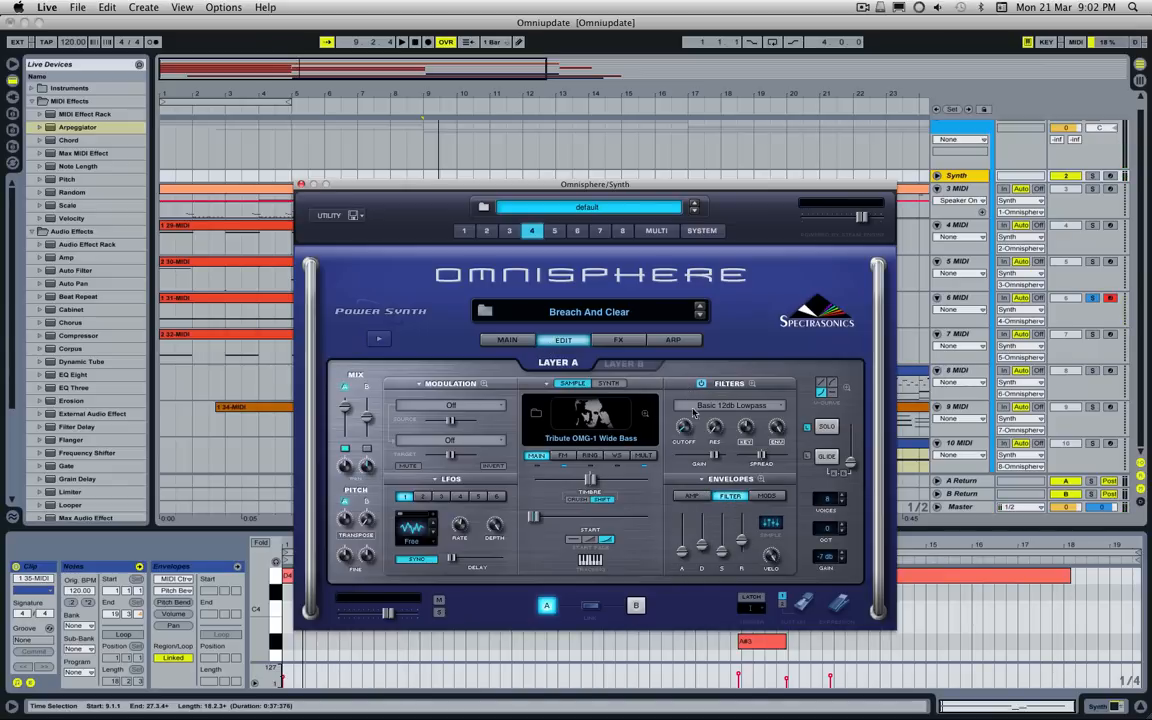
pyautogui.moveTo(703, 547); pyautogui.dragTo(703, 522)
pyautogui.moveTo(703, 523); pyautogui.dragTo(703, 547)
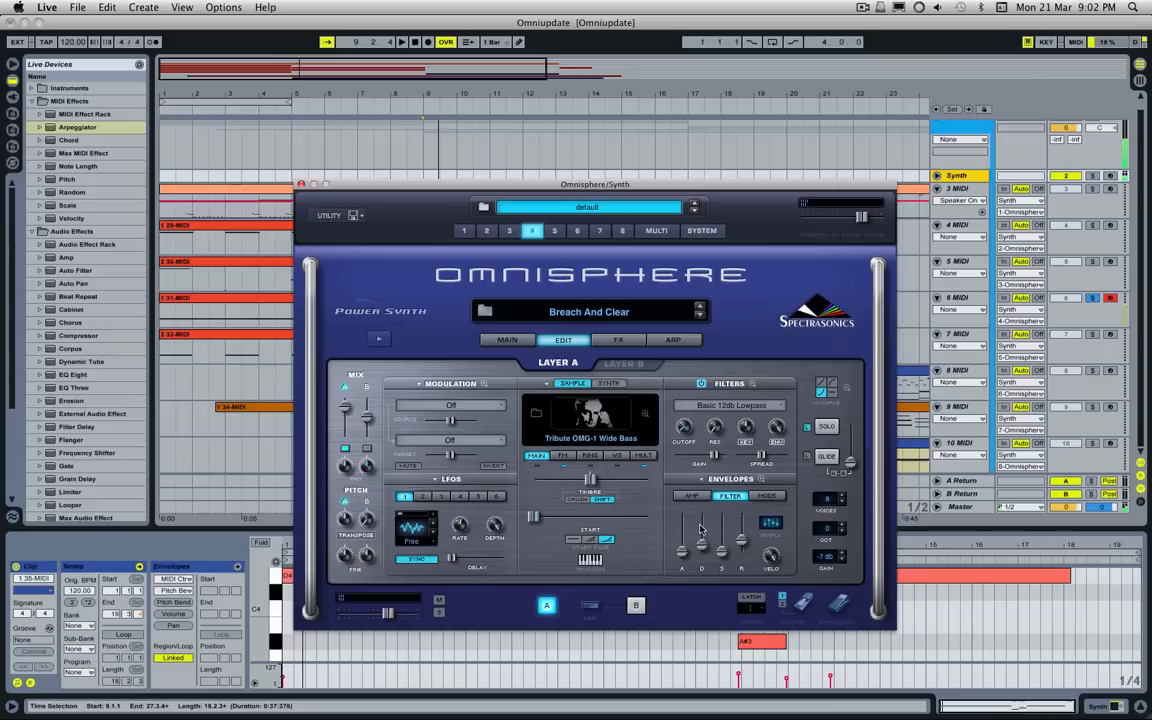
pyautogui.moveTo(702, 545); pyautogui.dragTo(703, 511)
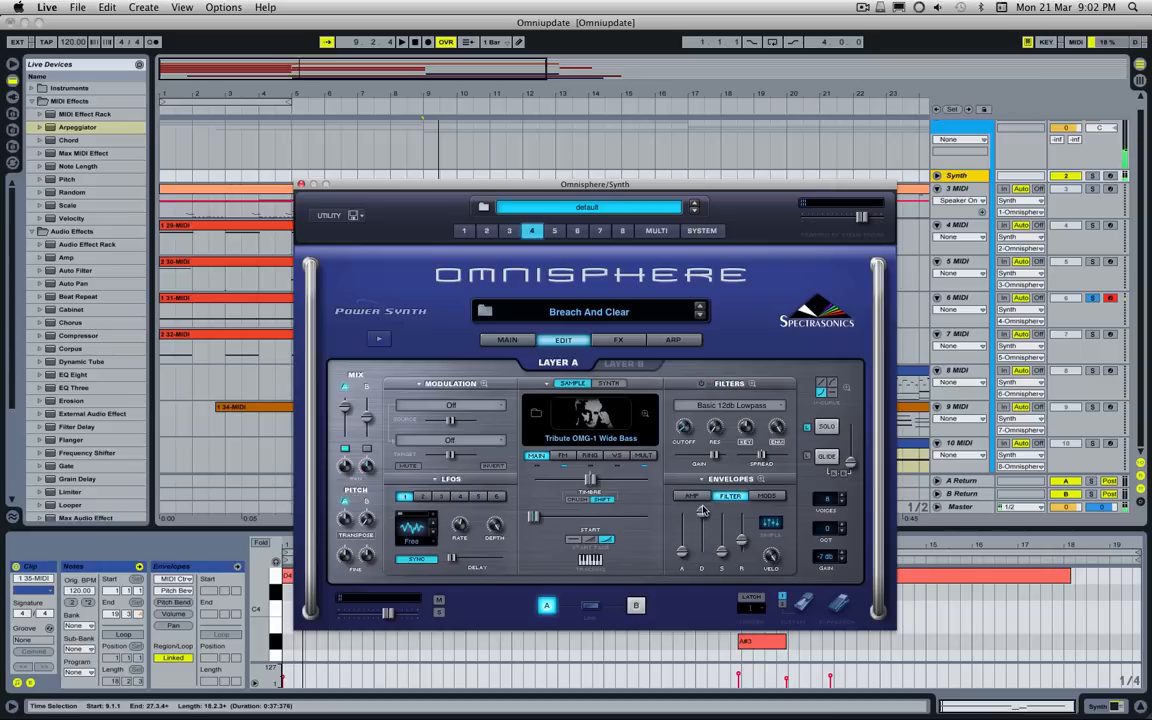
pyautogui.moveTo(704, 514); pyautogui.dragTo(704, 541)
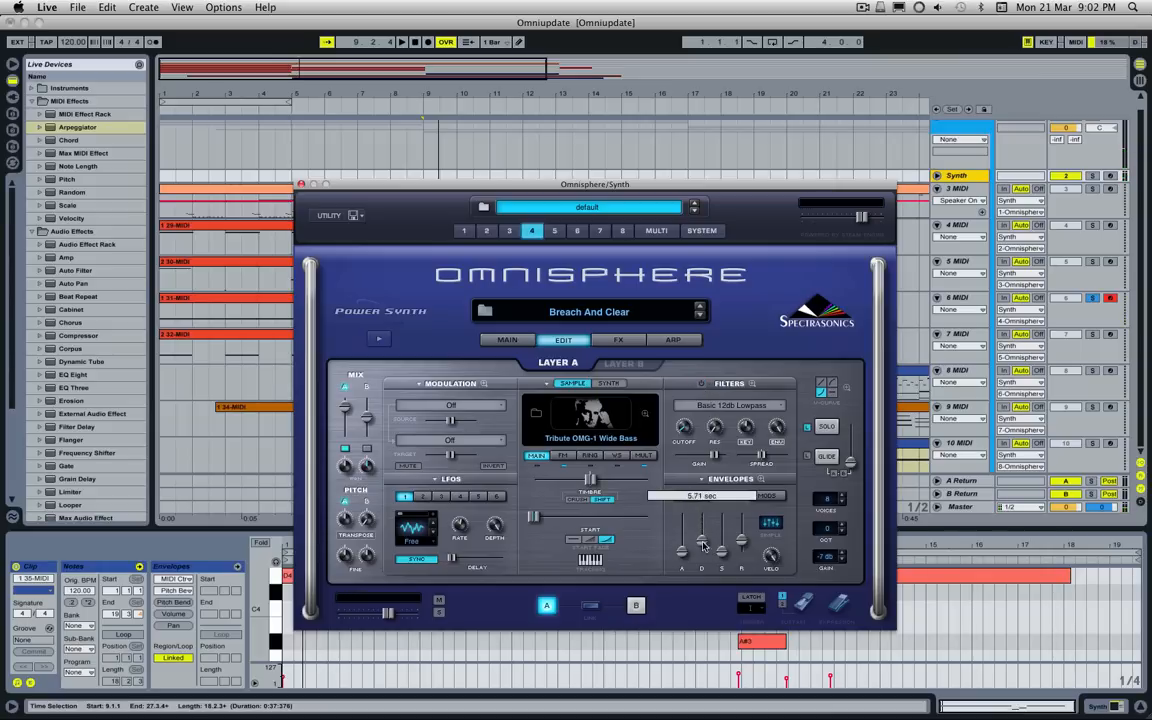
pyautogui.click(702, 384)
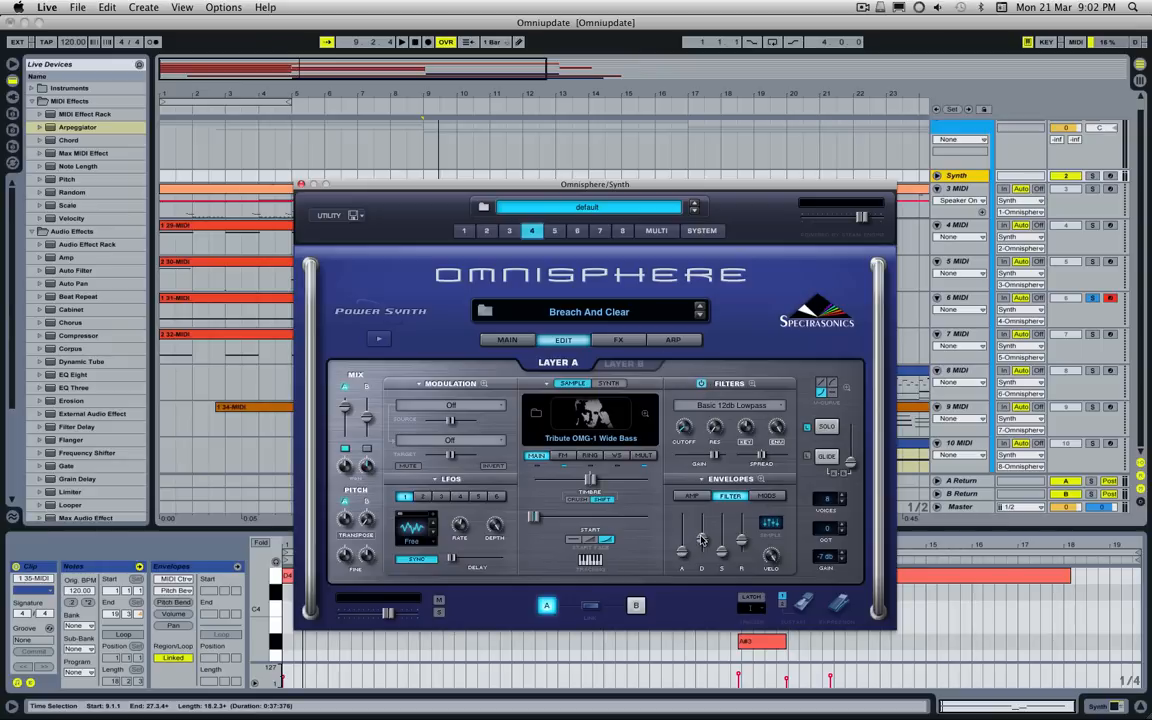
pyautogui.moveTo(701, 537); pyautogui.dragTo(701, 539)
# Step: Switch the arpeggiator on for a moment, vary its note length, and switch it off again
pyautogui.click(484, 384)
pyautogui.click(590, 339)
pyautogui.click(675, 341)
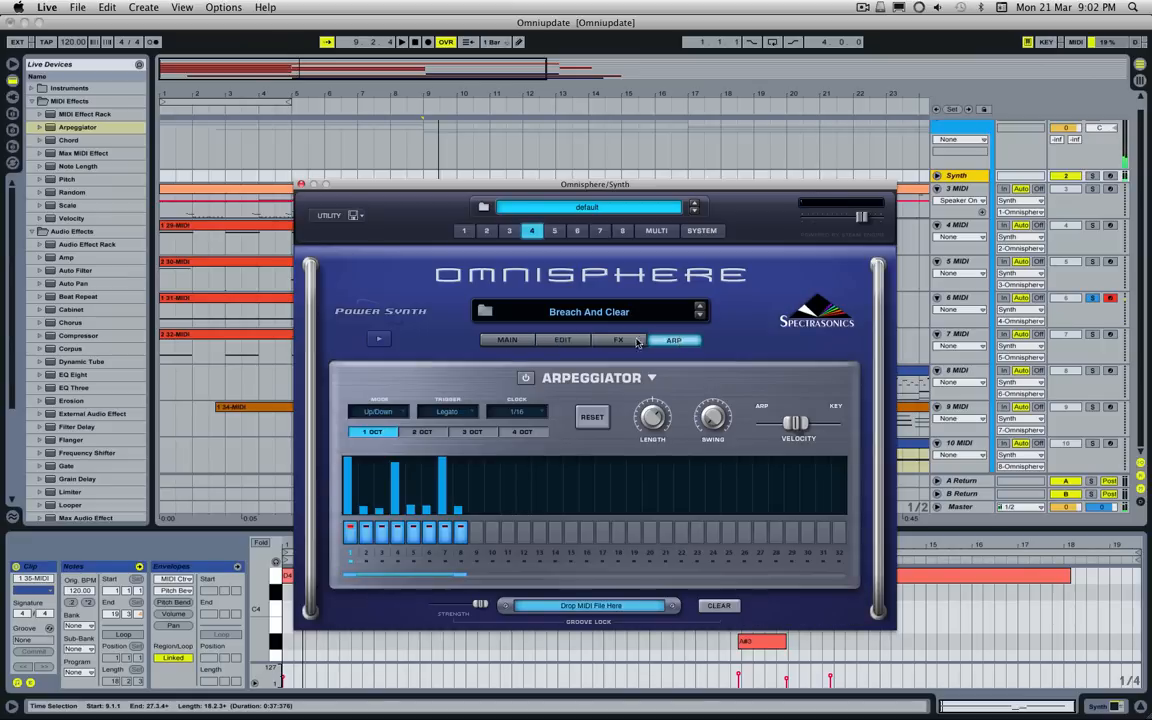
pyautogui.click(525, 377)
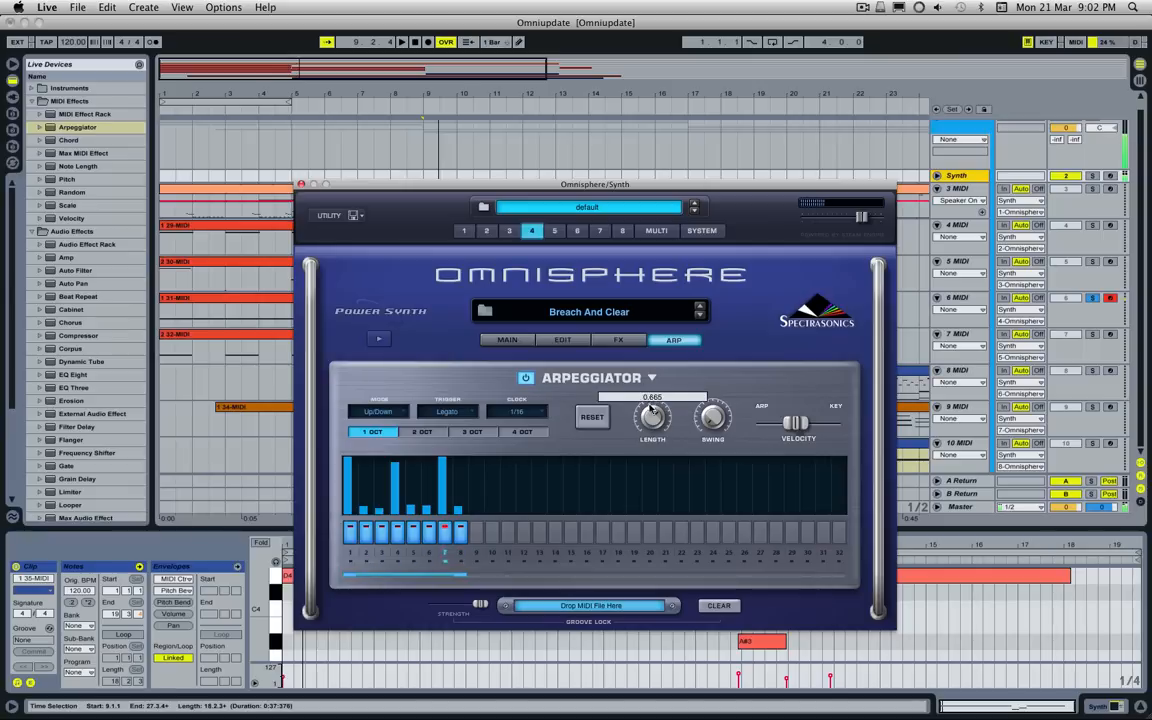
pyautogui.moveTo(654, 413)
pyautogui.mouseDown()
pyautogui.moveTo(664, 478)
pyautogui.moveTo(652, 564)
pyautogui.moveTo(651, 430)
pyautogui.mouseUp()
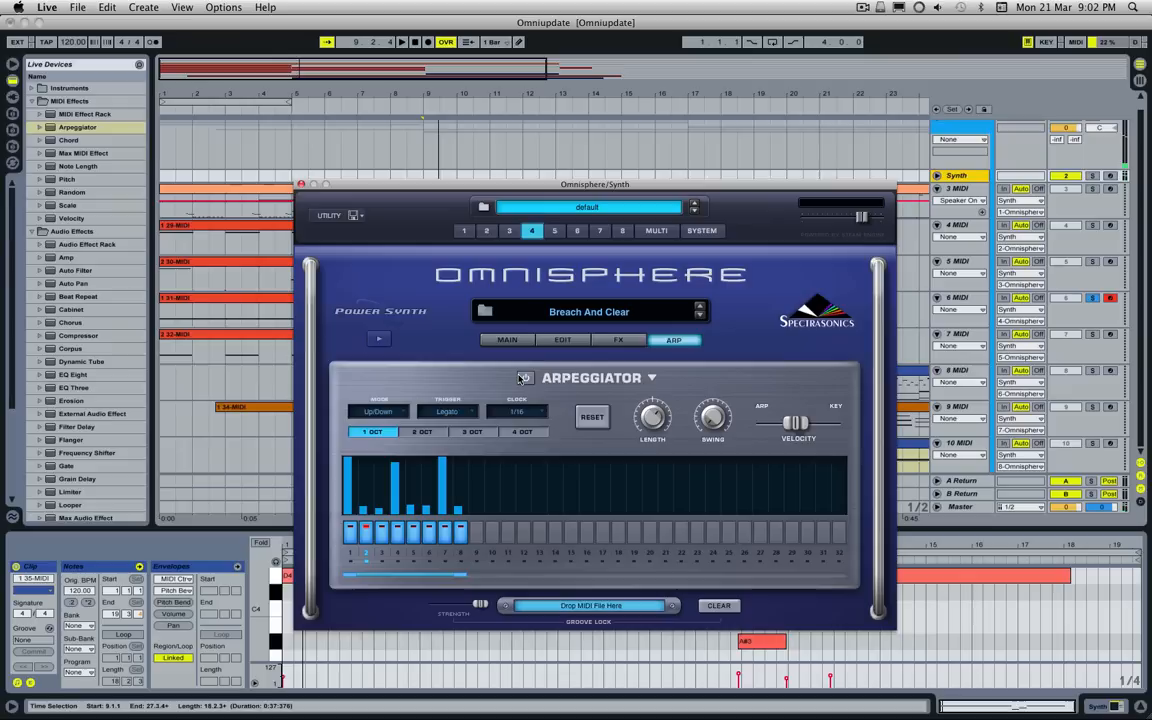
# Step: Return to the edit settings, unmute layer B to hear it alone with layer A muted, and unmute layer A
pyautogui.click(563, 340)
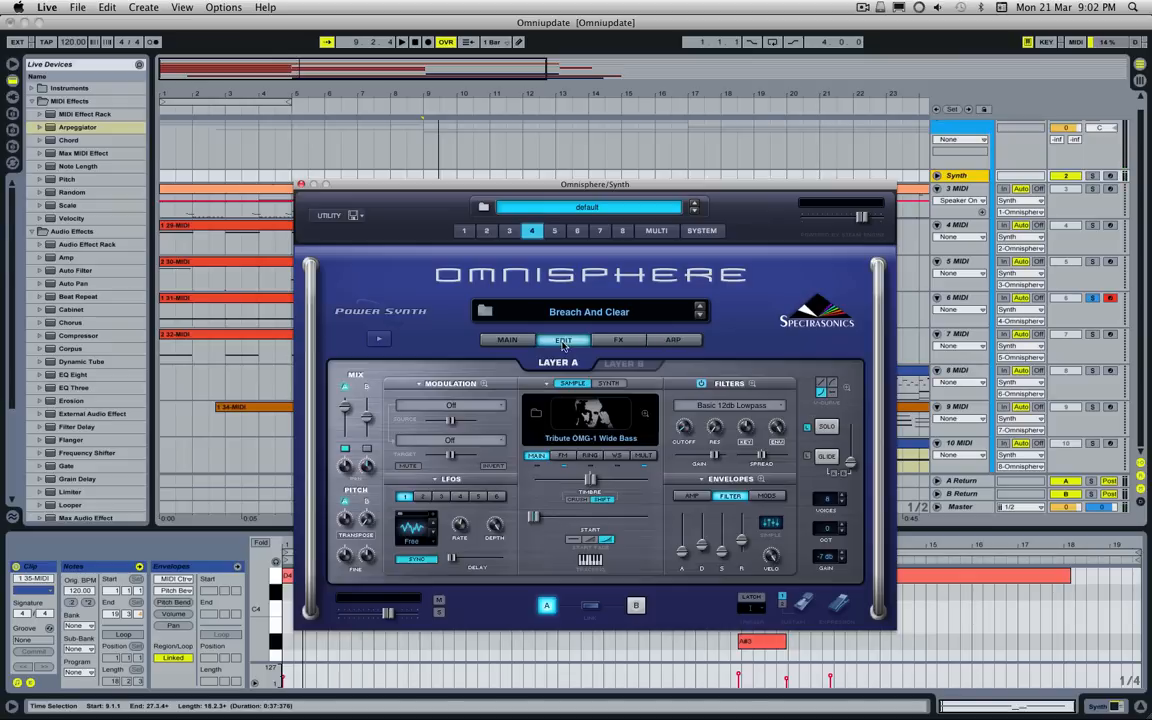
pyautogui.click(346, 449)
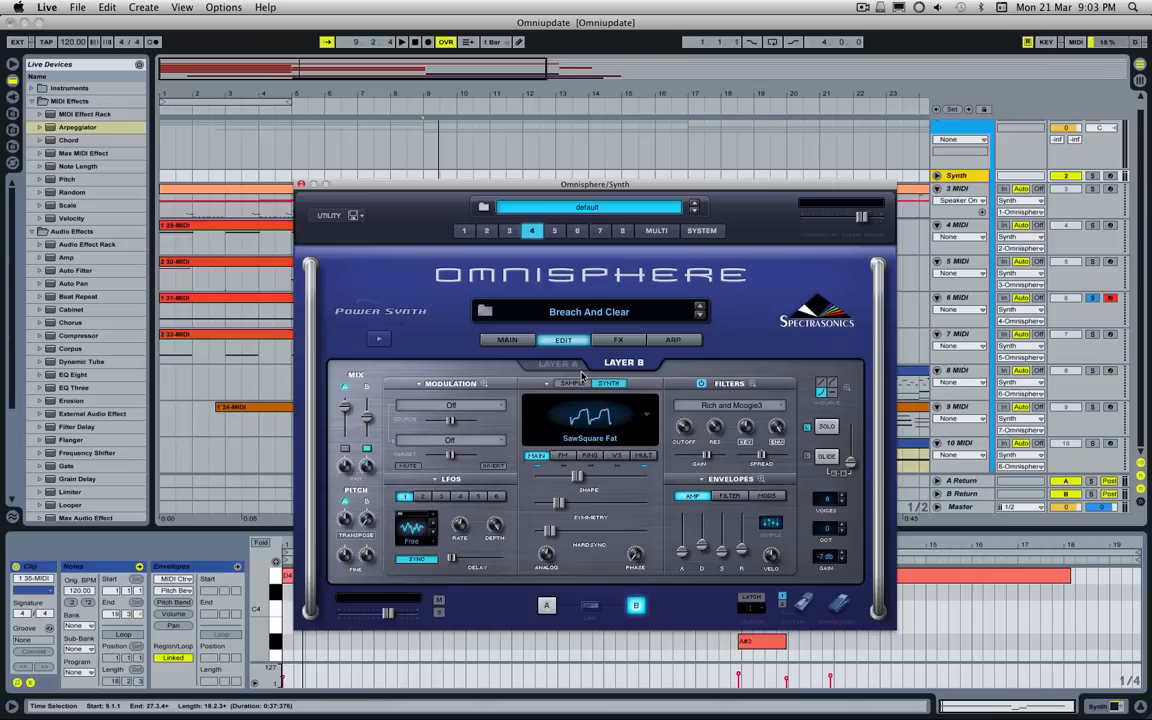
pyautogui.click(344, 450)
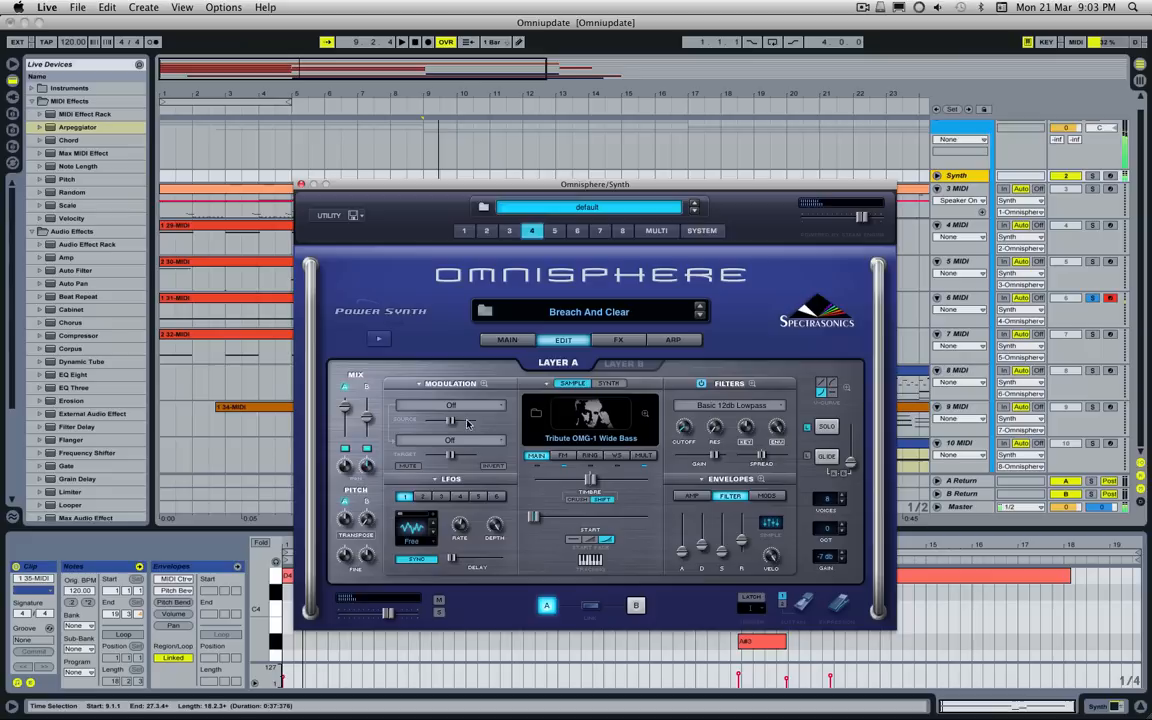
# Step: Compare layer A's modulation matrix routings with its Formant Filter and BPM Delay X2 effects
pyautogui.click(484, 383)
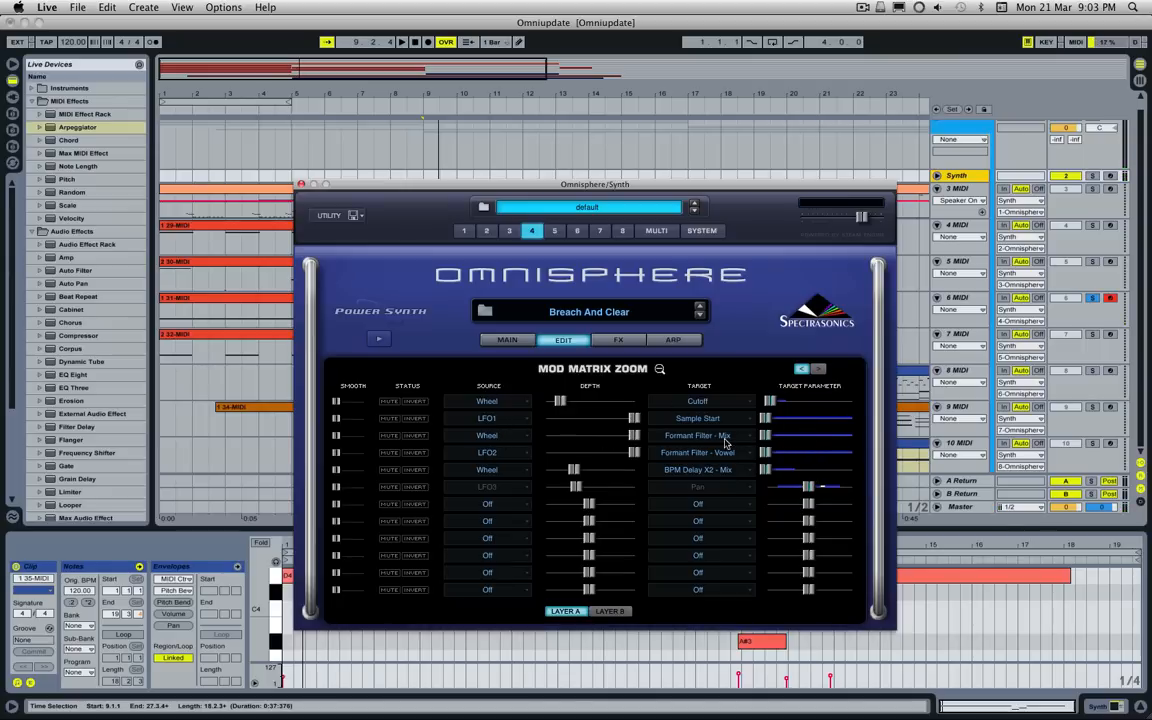
pyautogui.click(619, 340)
pyautogui.click(549, 364)
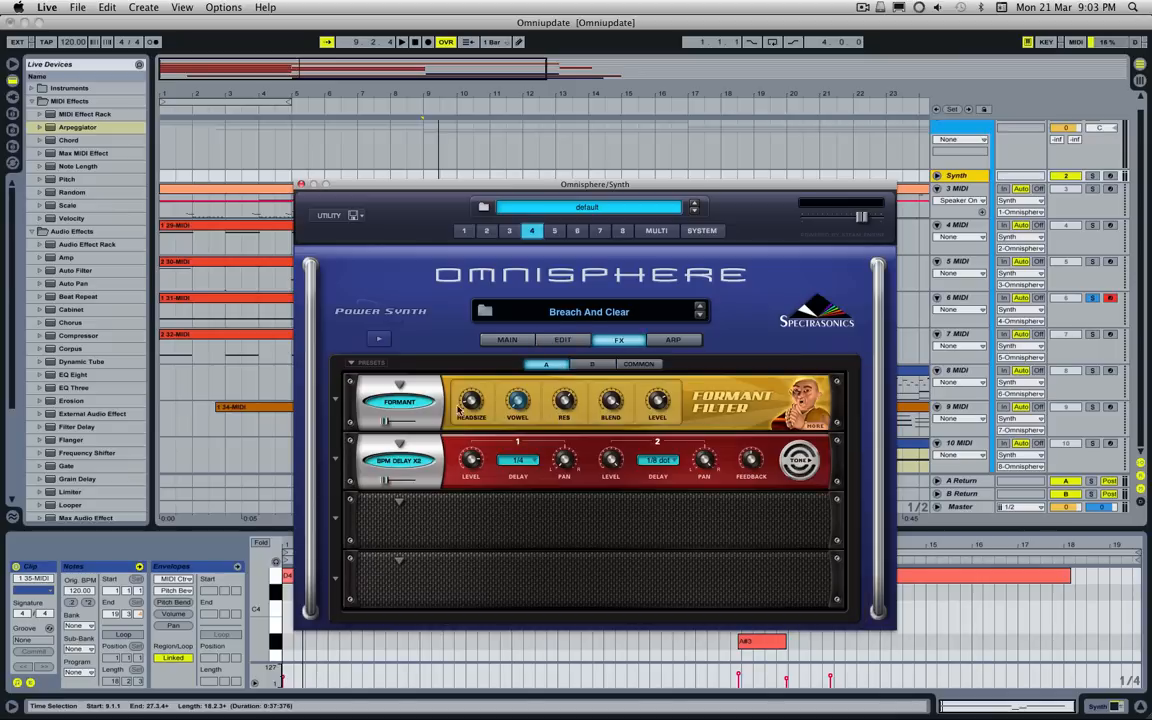
pyautogui.click(550, 343)
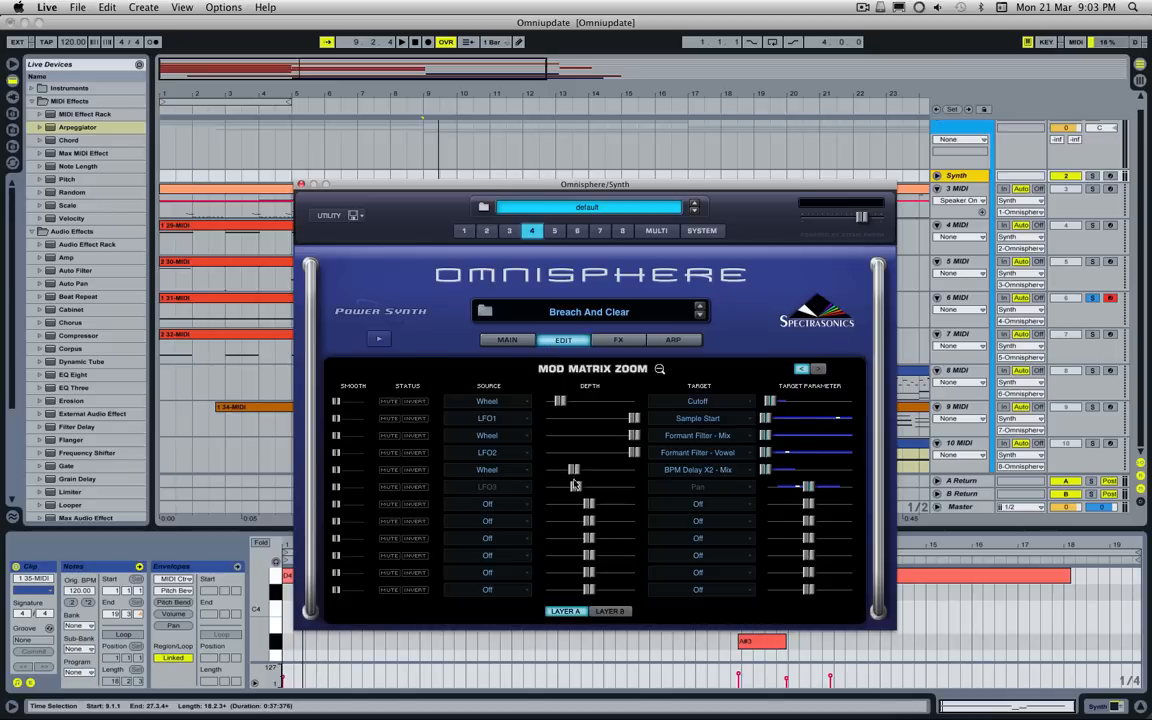
pyautogui.click(606, 342)
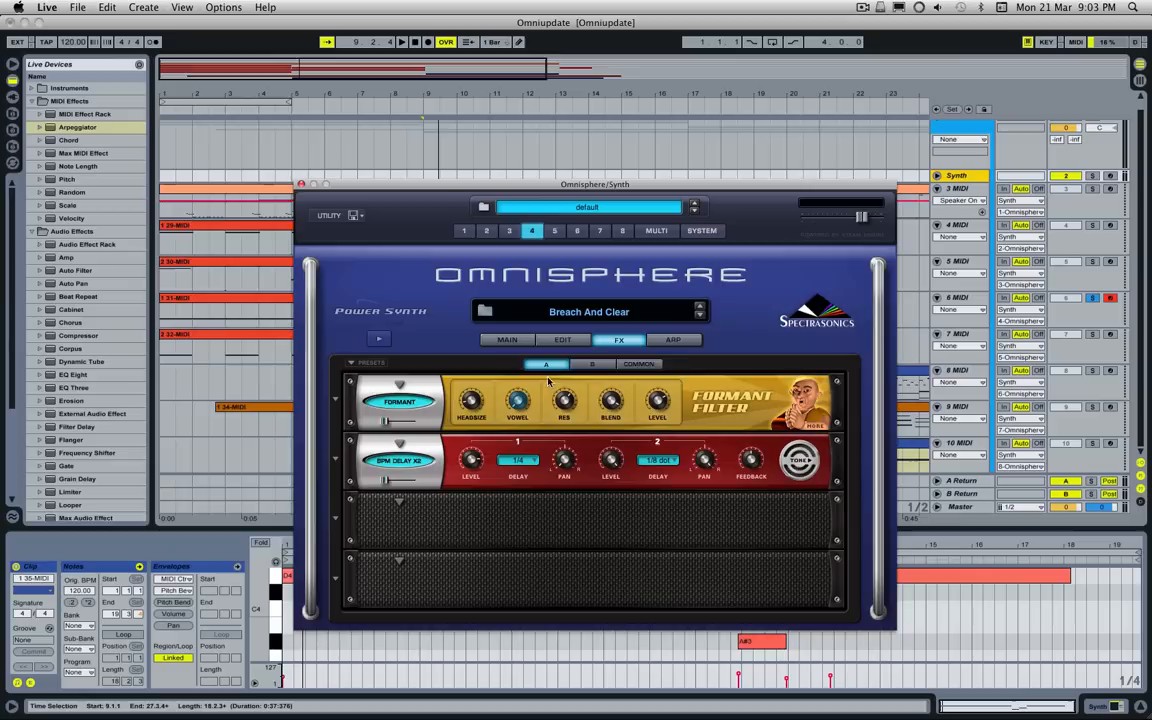
# Step: View the common effects rack, return to layer A's rack, and show the modulation options for the BPM Delay X2 mix slider
pyautogui.click(638, 364)
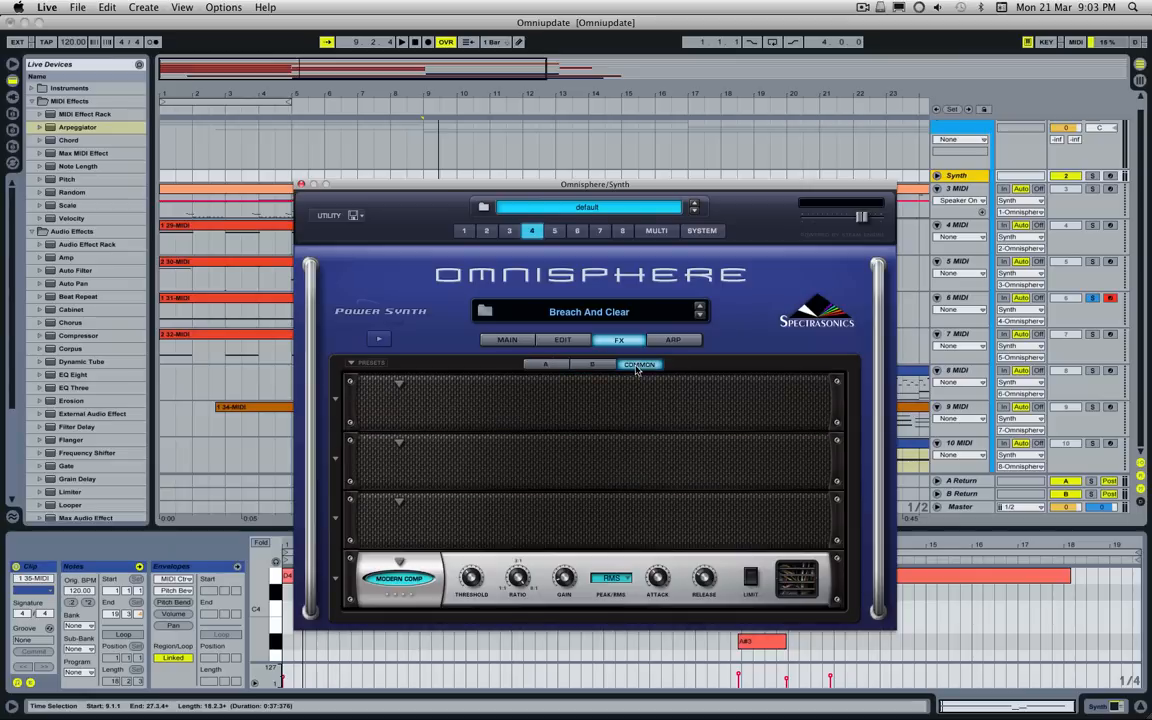
pyautogui.click(545, 365)
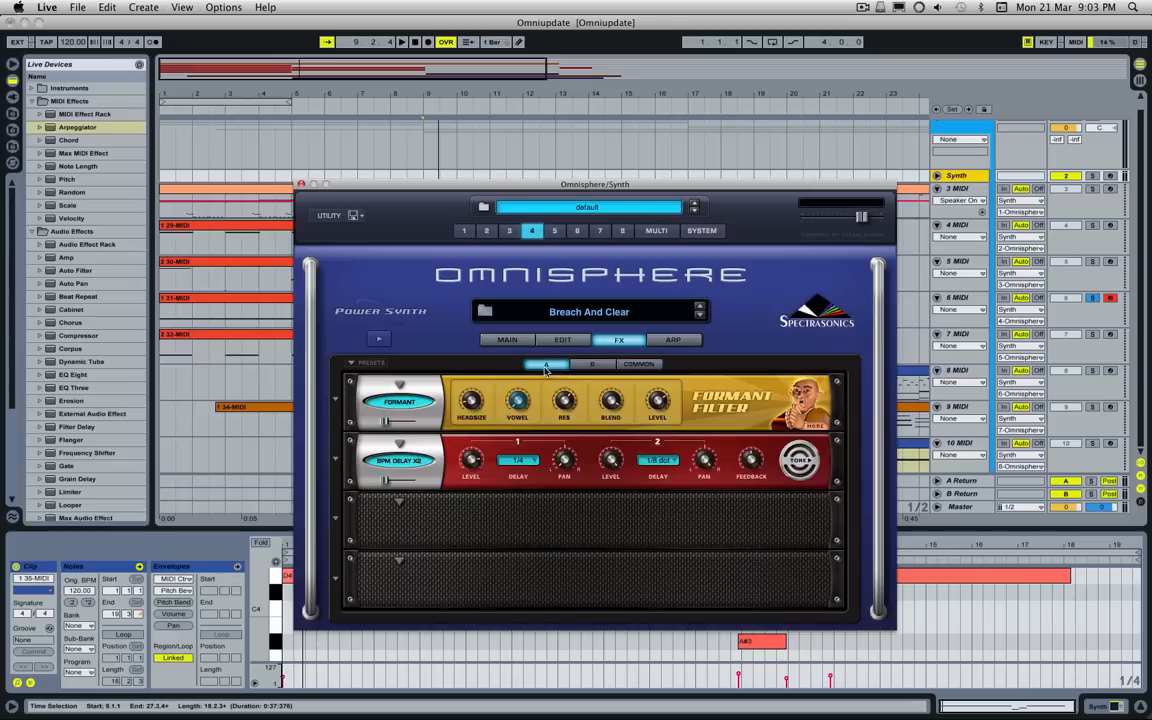
pyautogui.rightClick(385, 481)
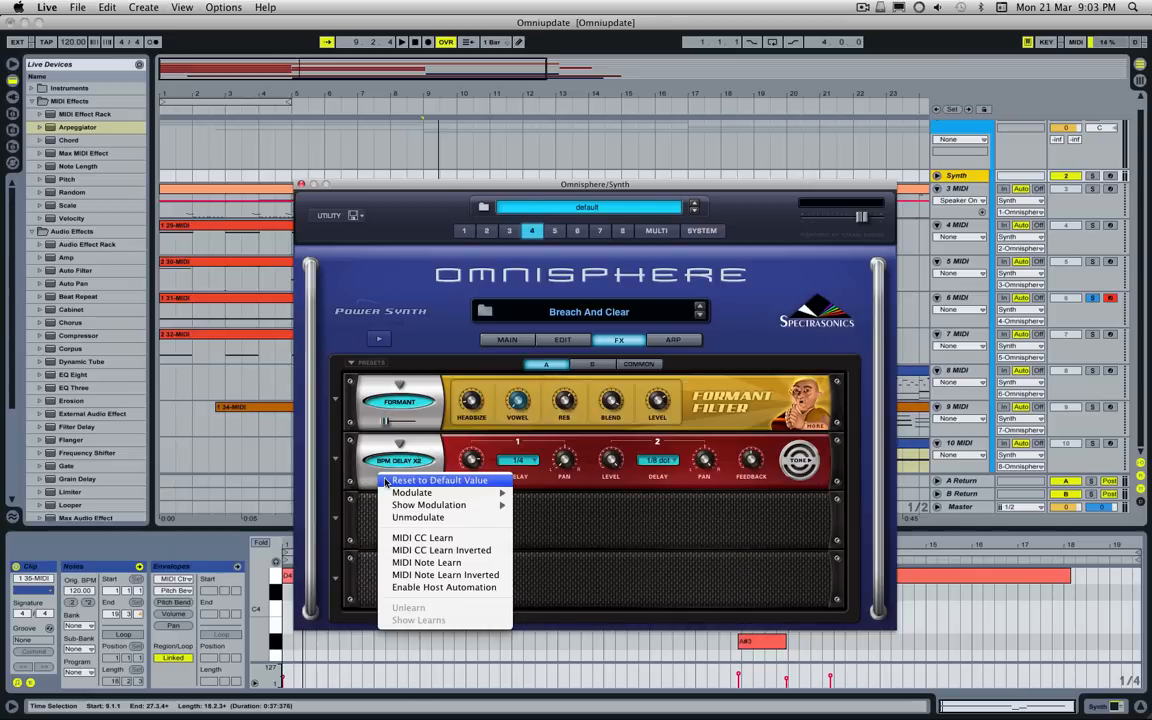
pyautogui.moveTo(405, 494)
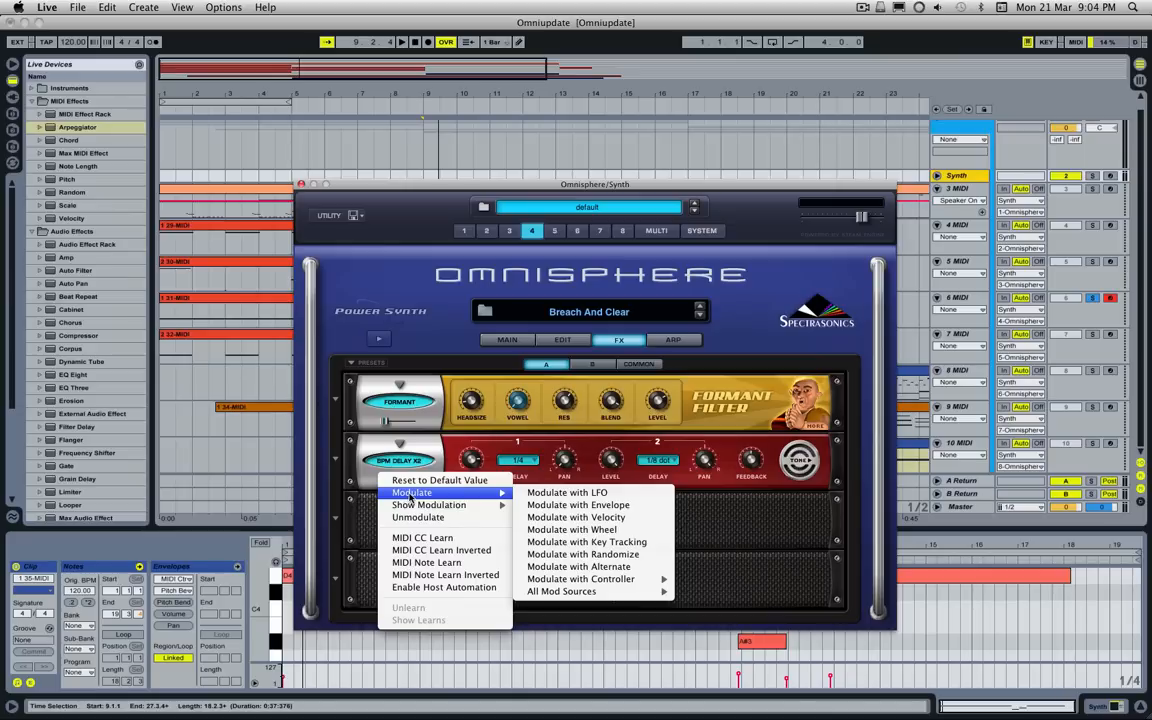
pyautogui.click(360, 522)
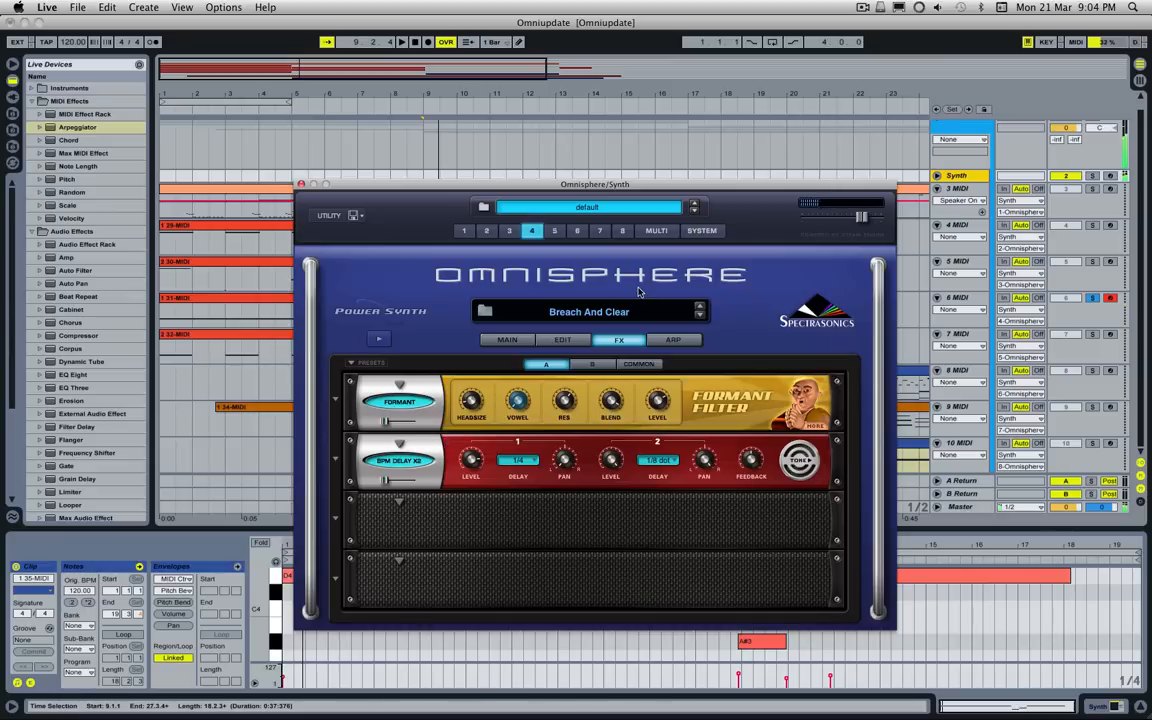
# Step: Show the modulation matrix for layer A and switch it to layer B's routings
pyautogui.click(564, 340)
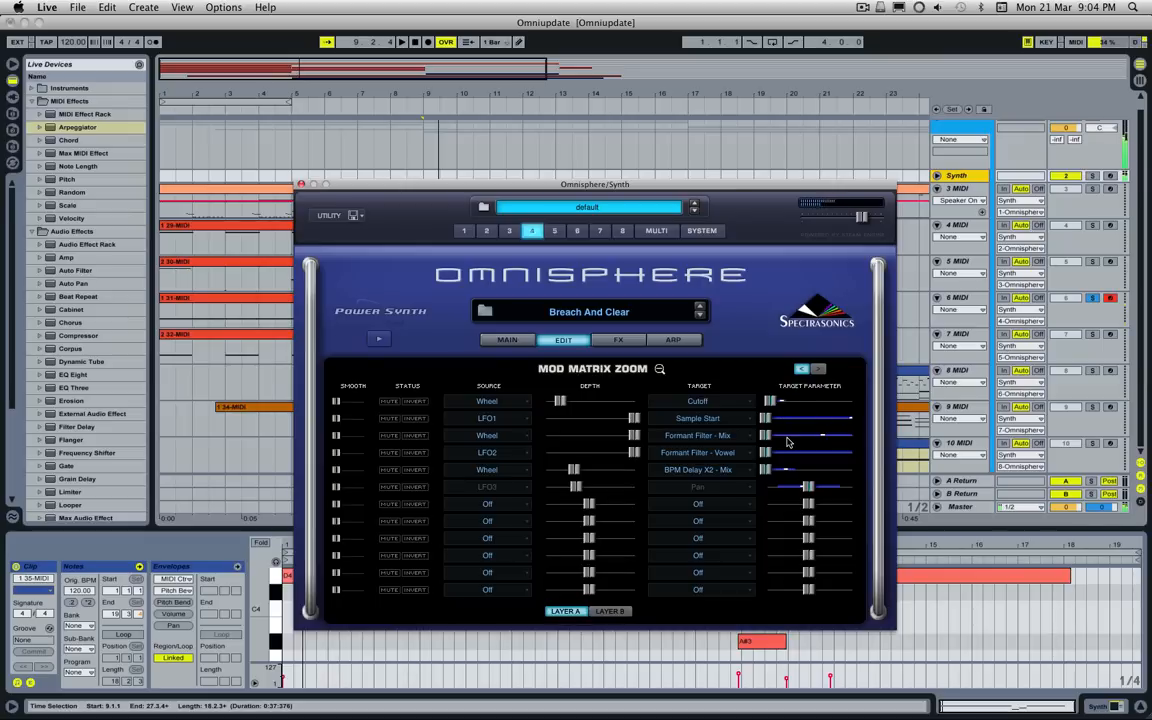
pyautogui.click(625, 614)
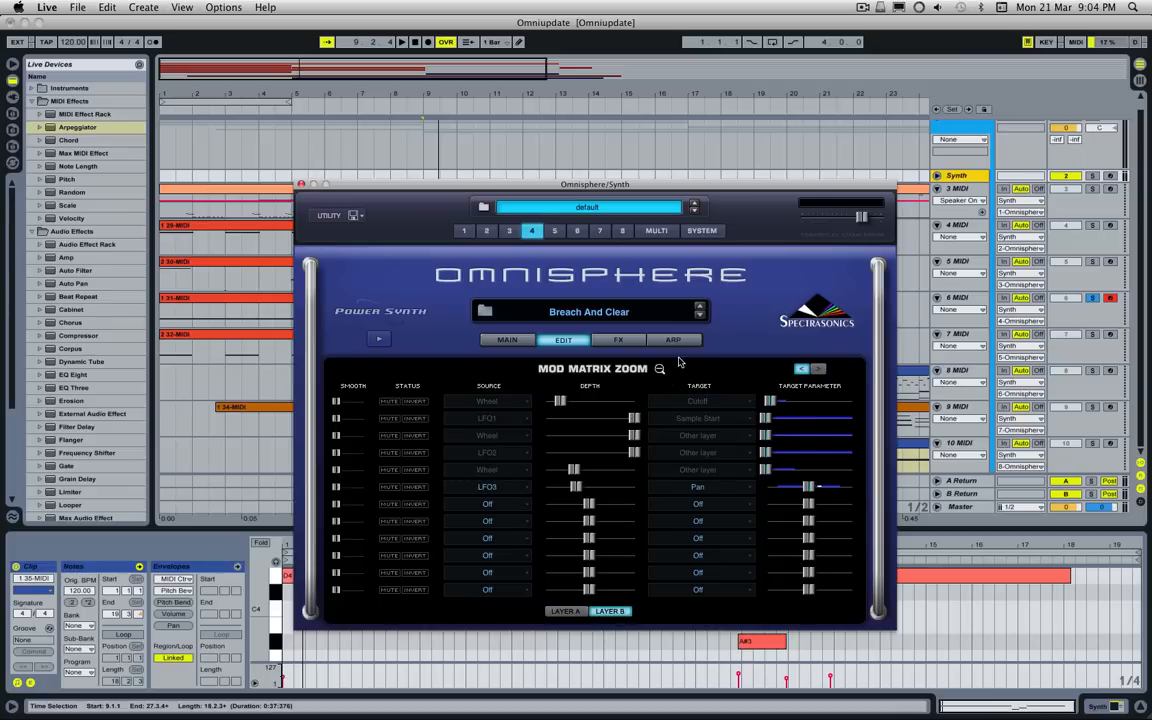
# Step: Unsolo the 6 MIDI track, arm and solo the 7 MIDI track, and play its 32-MIDI clip from the start
pyautogui.click(1110, 298)
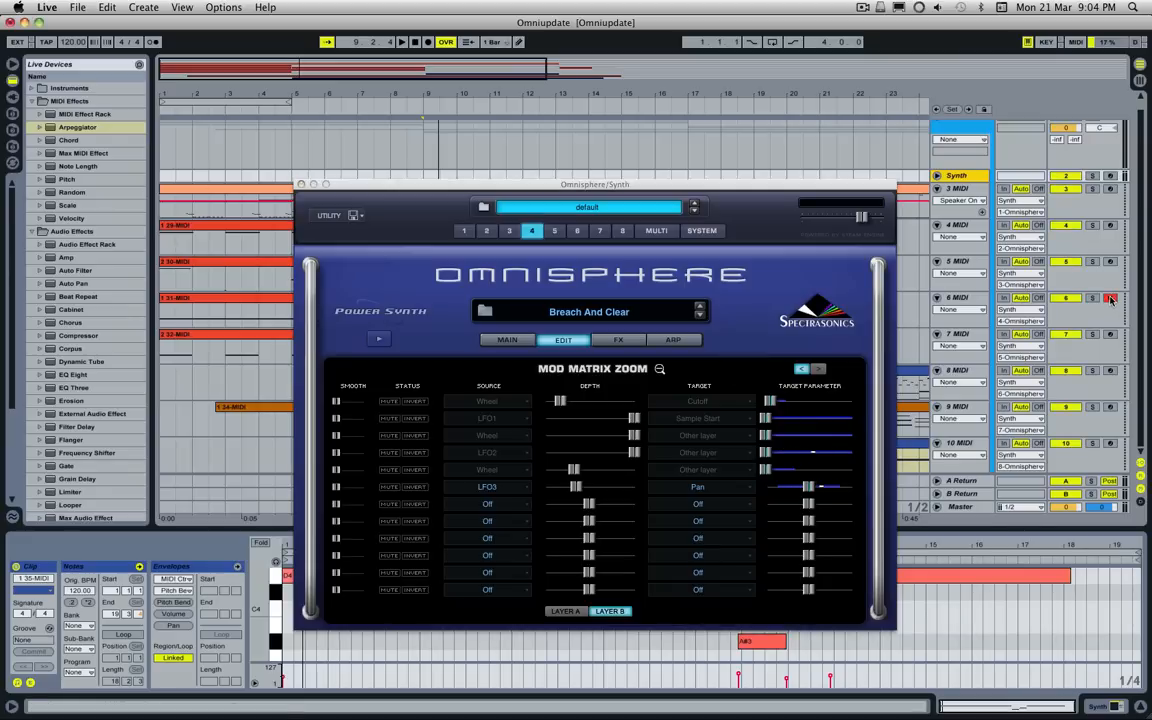
pyautogui.click(672, 199)
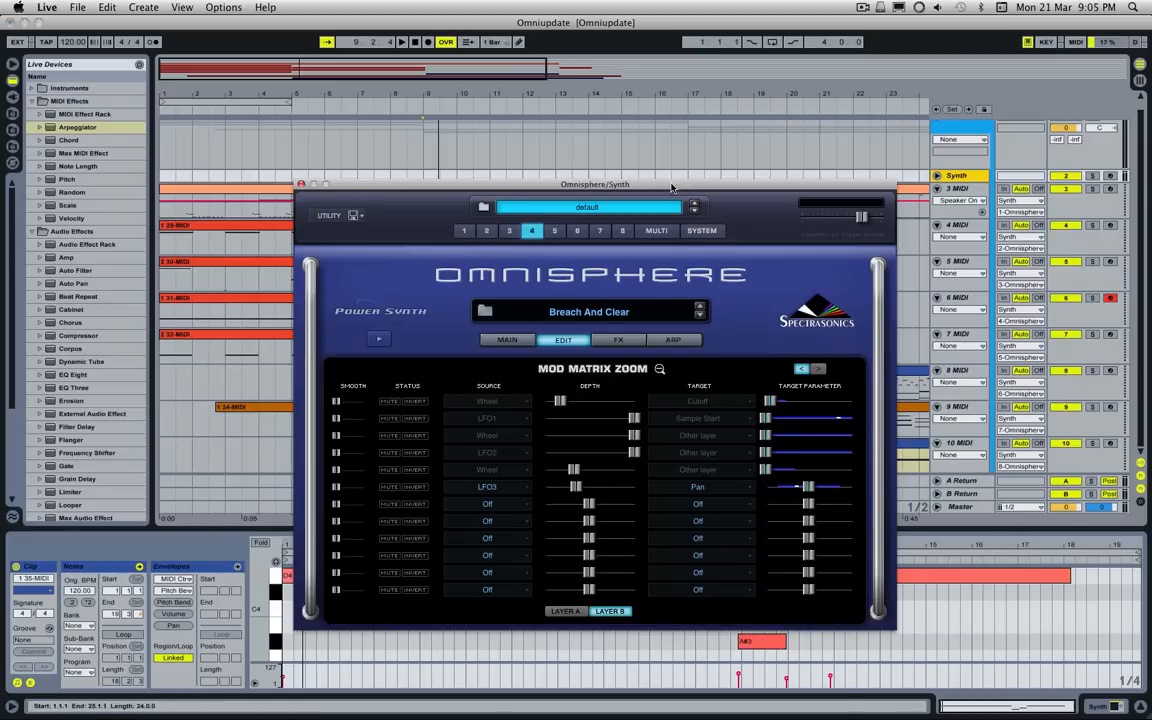
pyautogui.moveTo(672, 187); pyautogui.dragTo(446, 431)
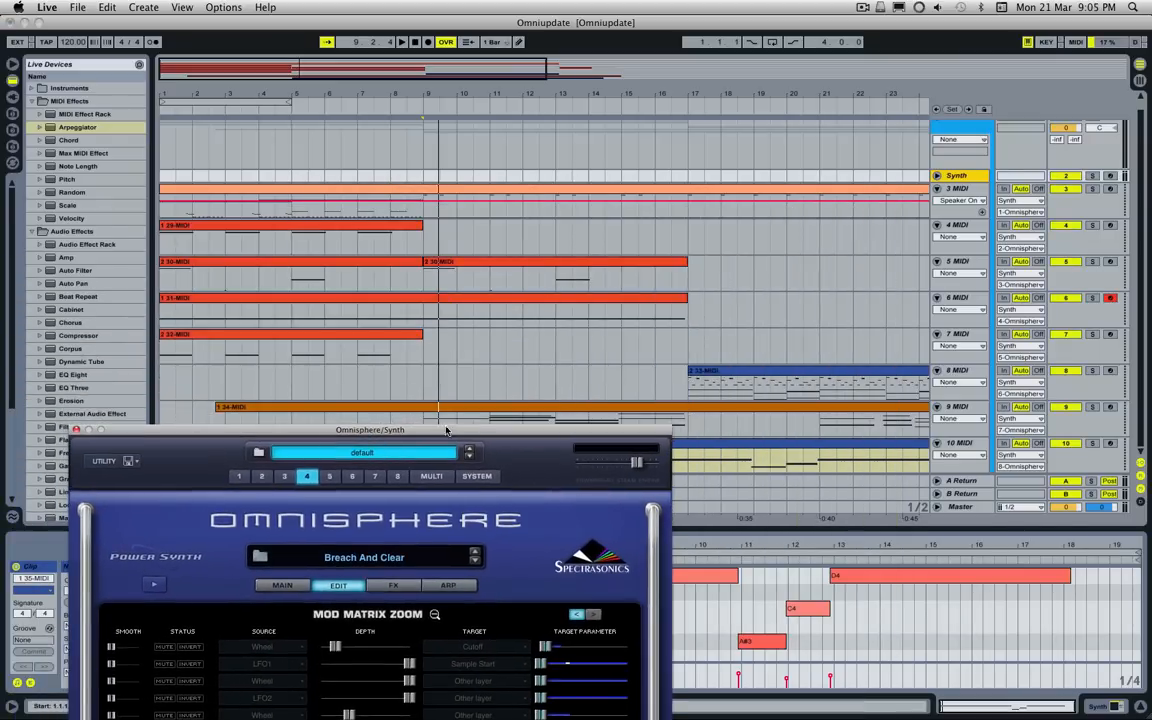
pyautogui.click(1109, 334)
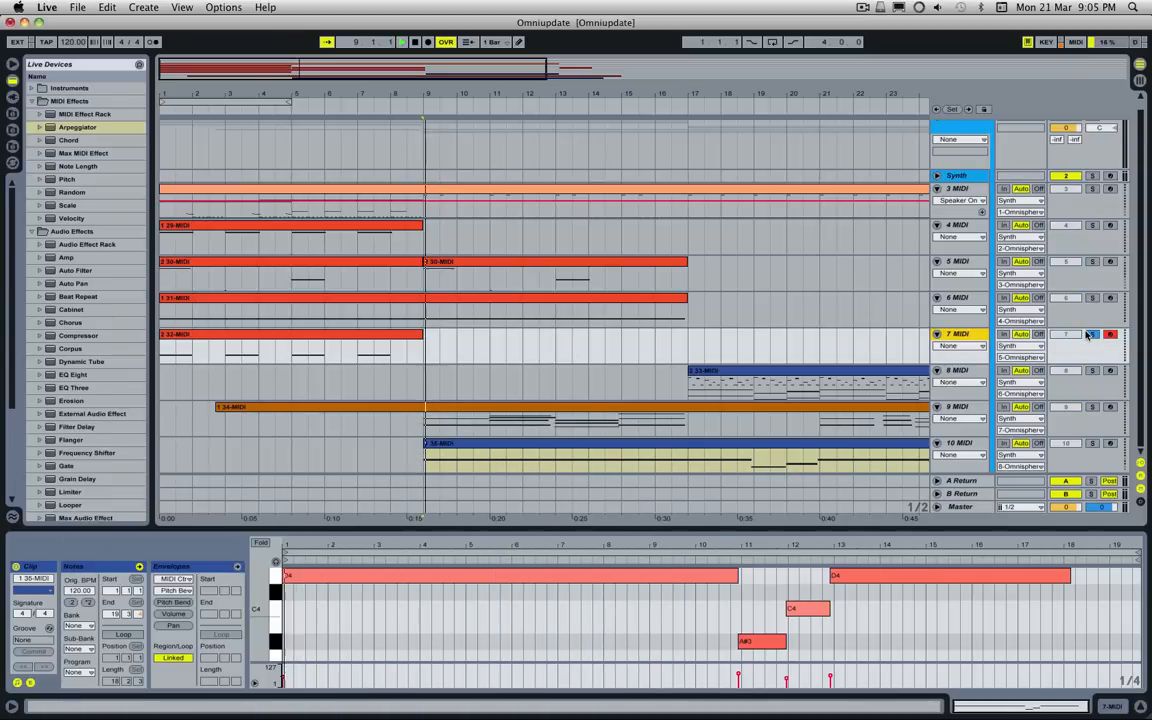
pyautogui.click(361, 338)
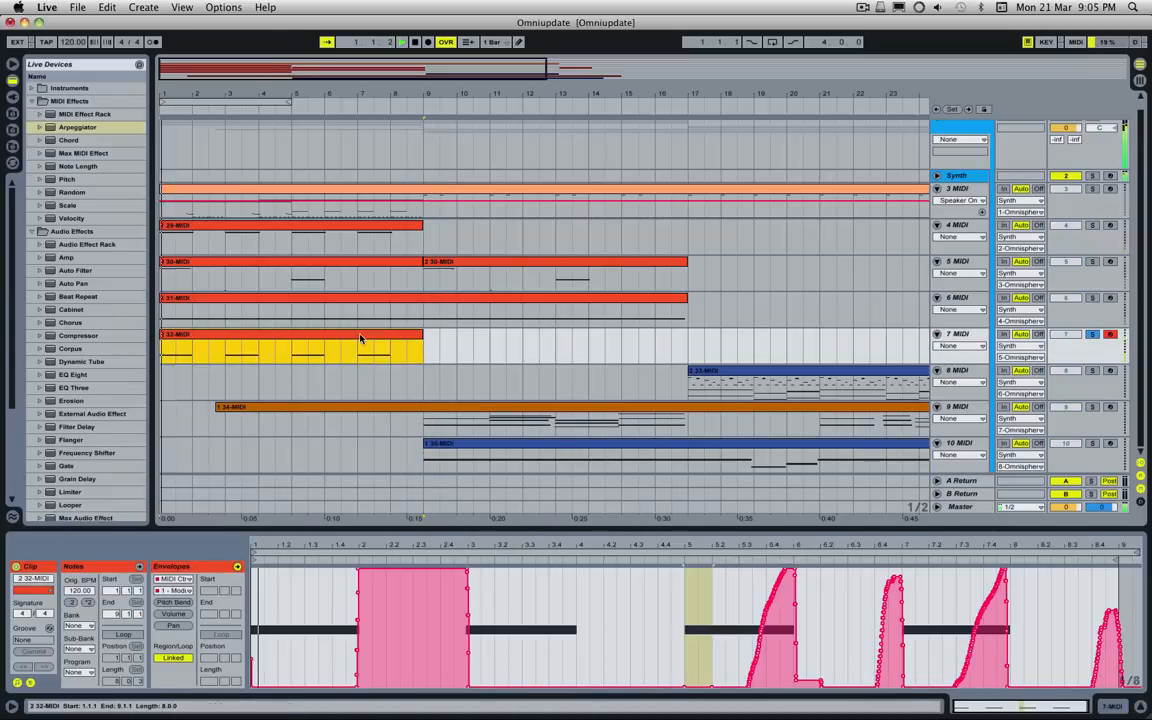
# Step: Bring back the Synth track's Omnisphere window, show part 5's Angry and Raw Distortion patch, and move the window fully into view
pyautogui.click(955, 177)
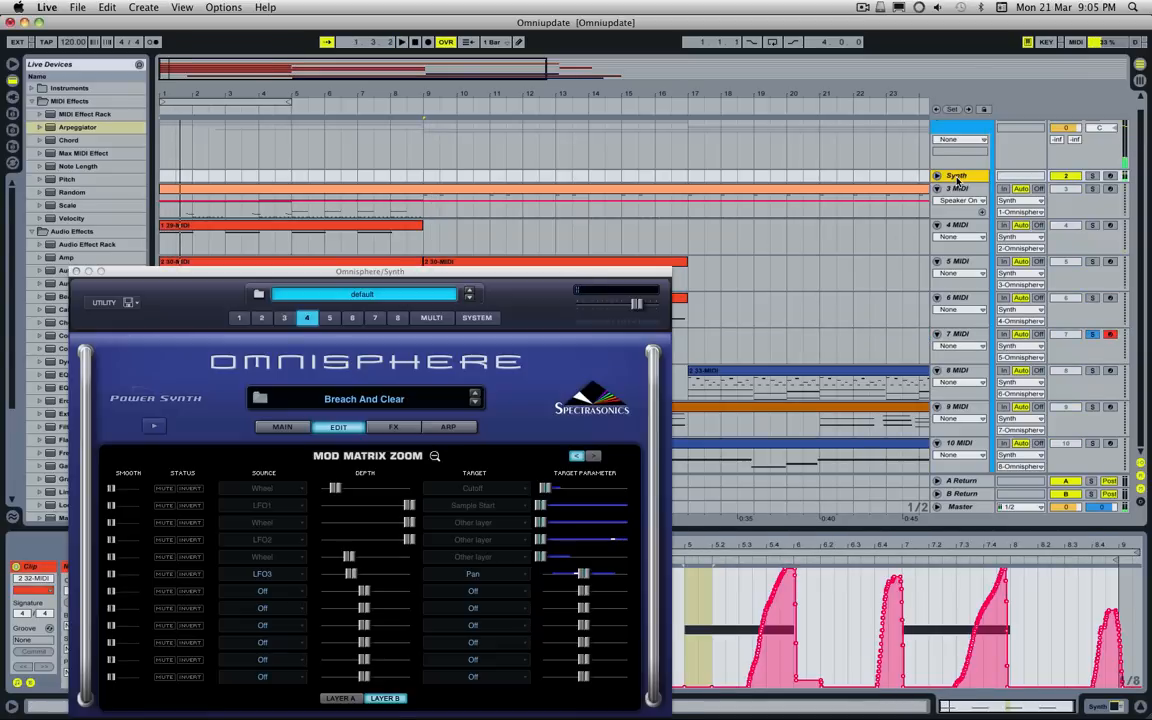
pyautogui.click(329, 317)
pyautogui.moveTo(348, 269); pyautogui.dragTo(625, 126)
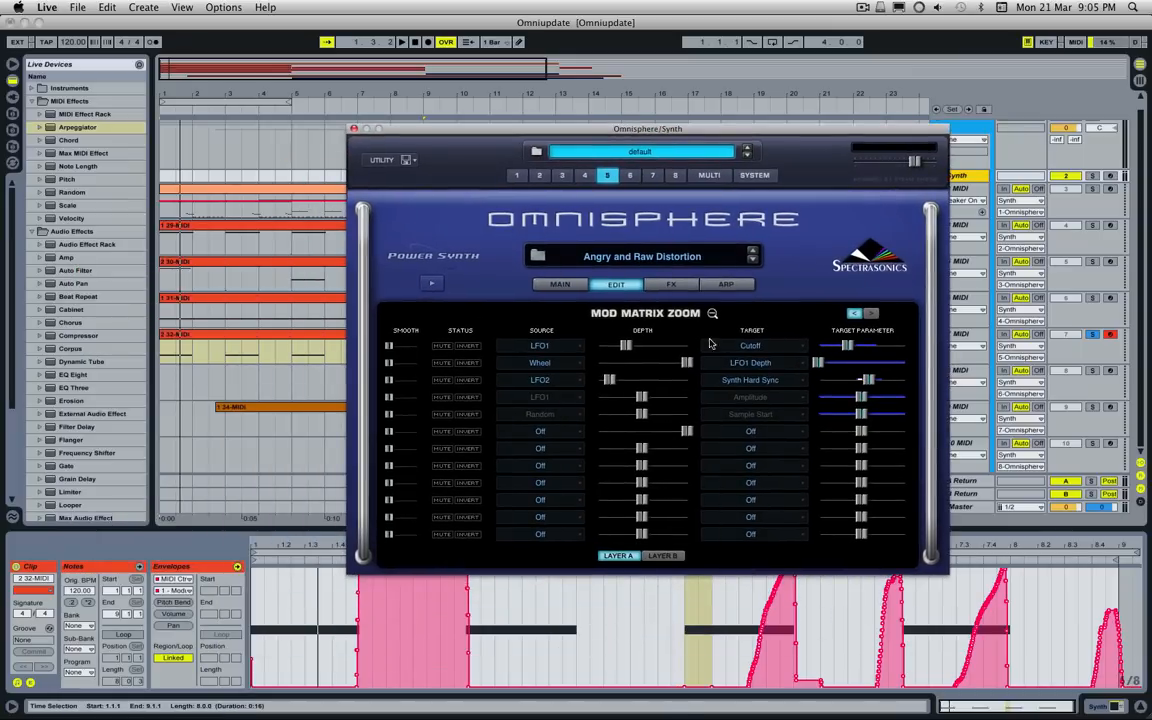
# Step: Leave the modulation matrix and show the FM settings of layer A's SawSquare Fat oscillator
pyautogui.click(628, 287)
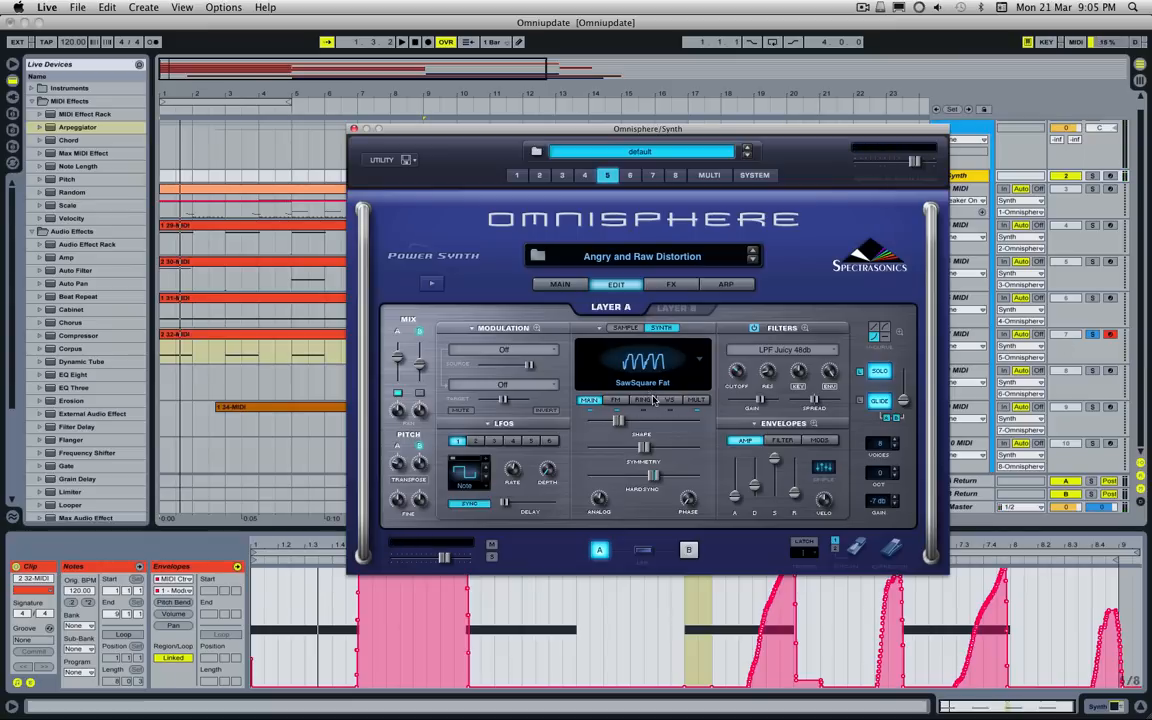
pyautogui.click(616, 400)
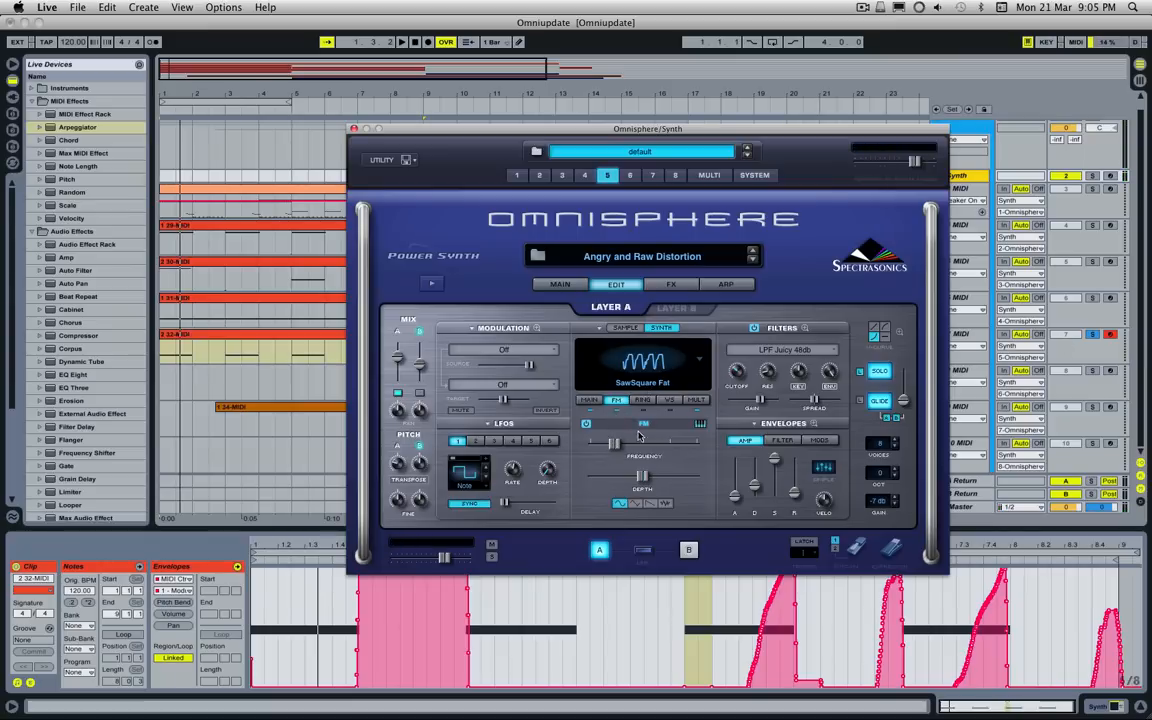
# Step: Compare the Unison multi settings of layer A's SawSquare Fat oscillator with its FM settings
pyautogui.click(689, 401)
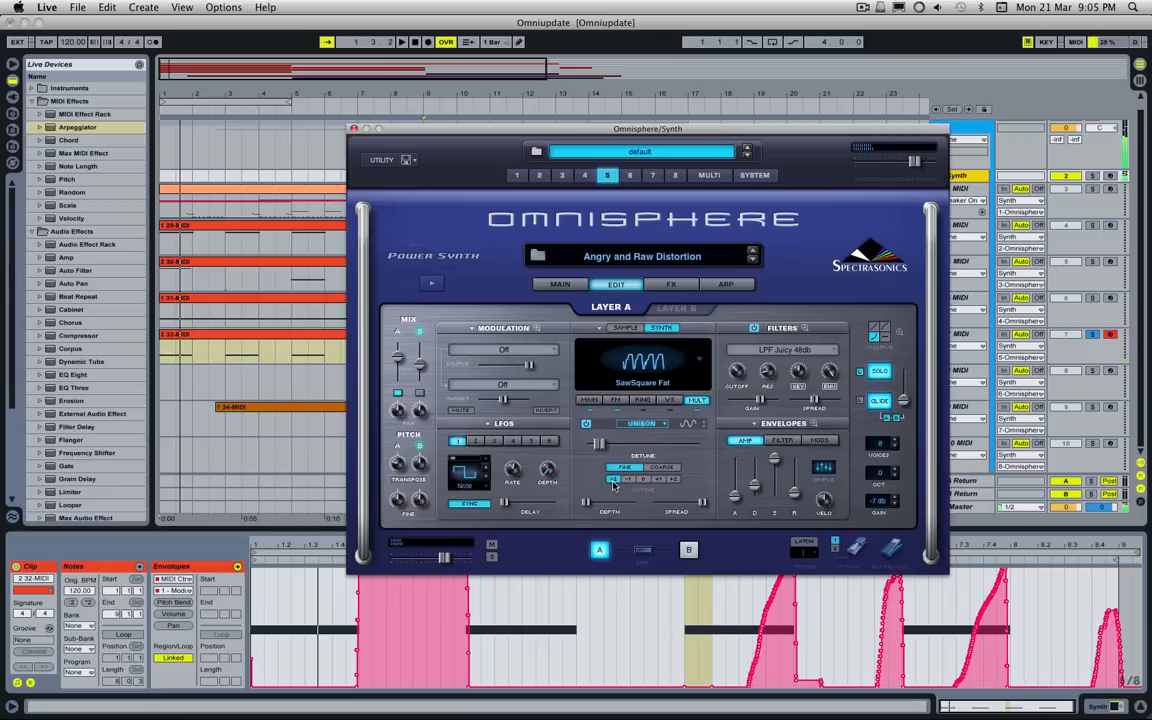
pyautogui.click(614, 399)
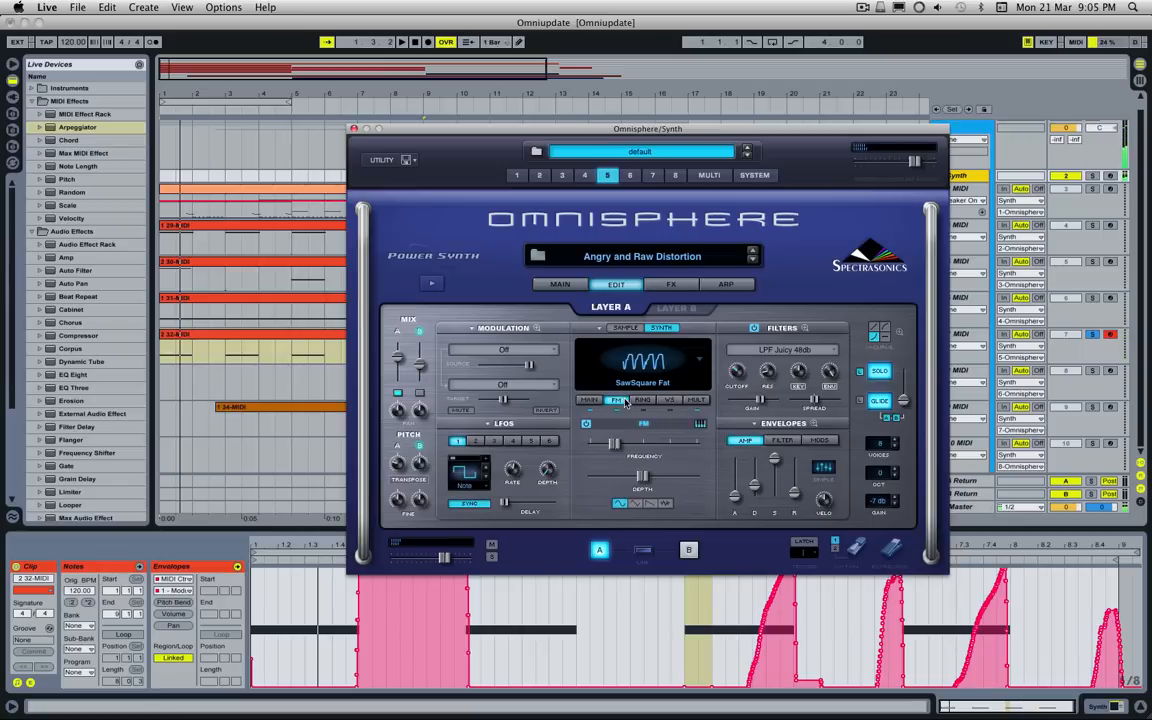
pyautogui.click(700, 402)
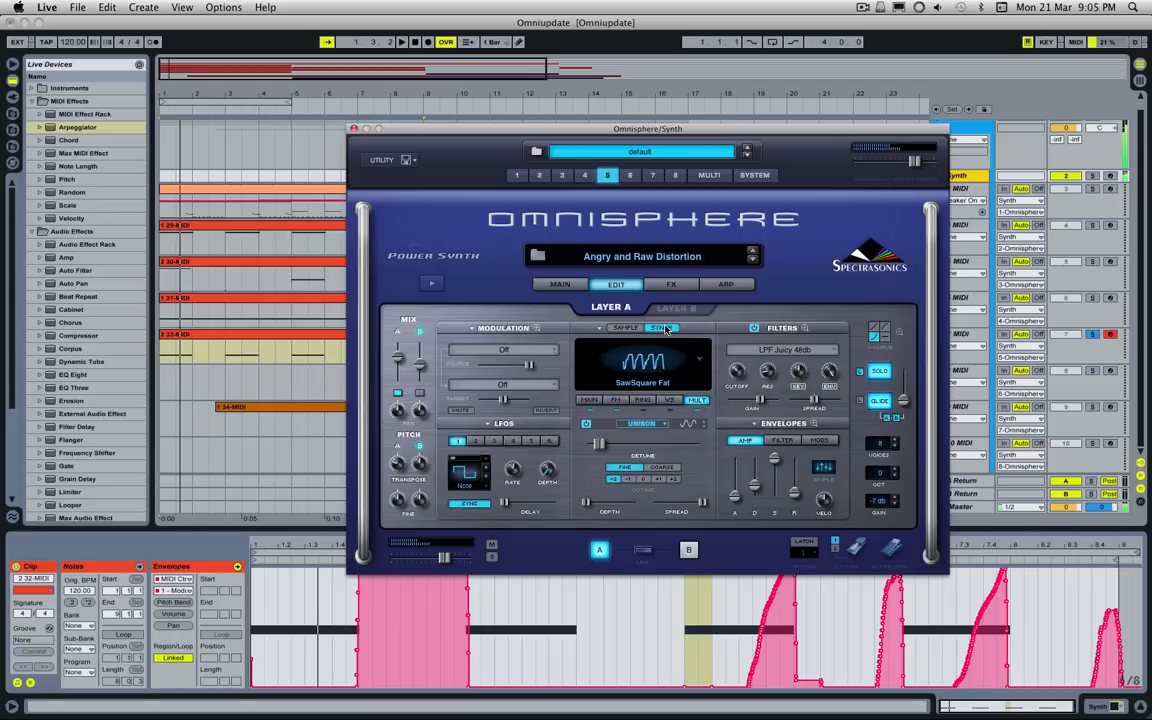
# Step: Show layer A's effects rack and switch the Smoke amp off and back on to compare the sound
pyautogui.click(671, 284)
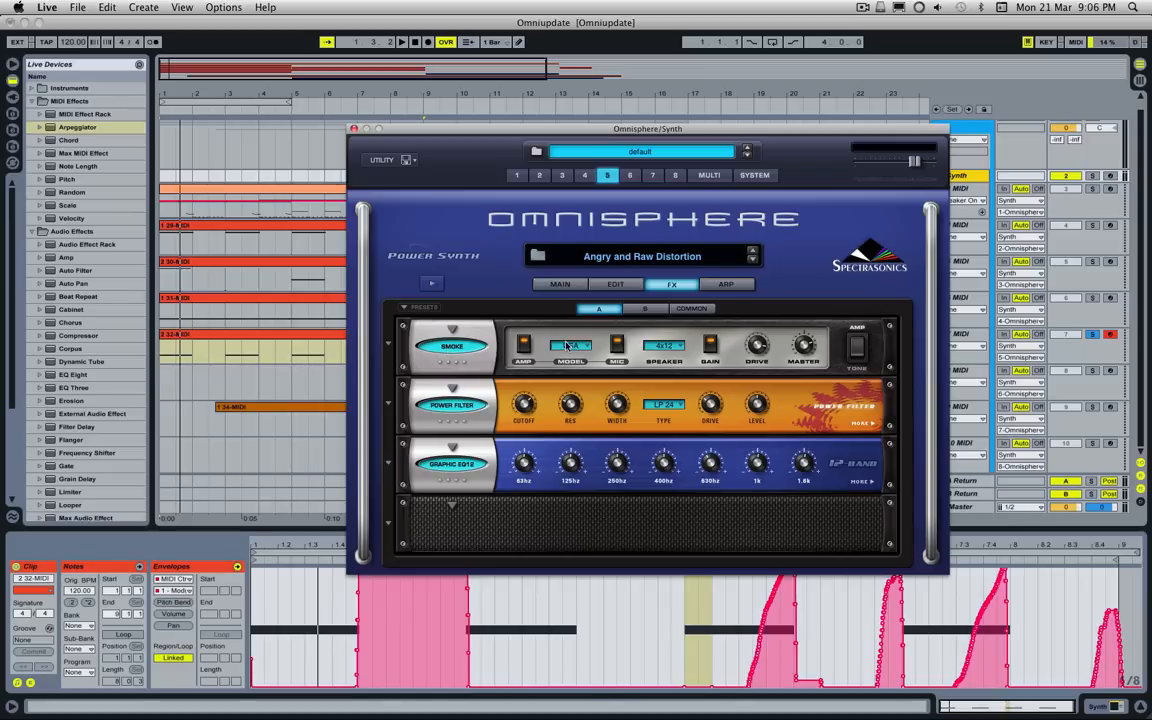
pyautogui.click(456, 346)
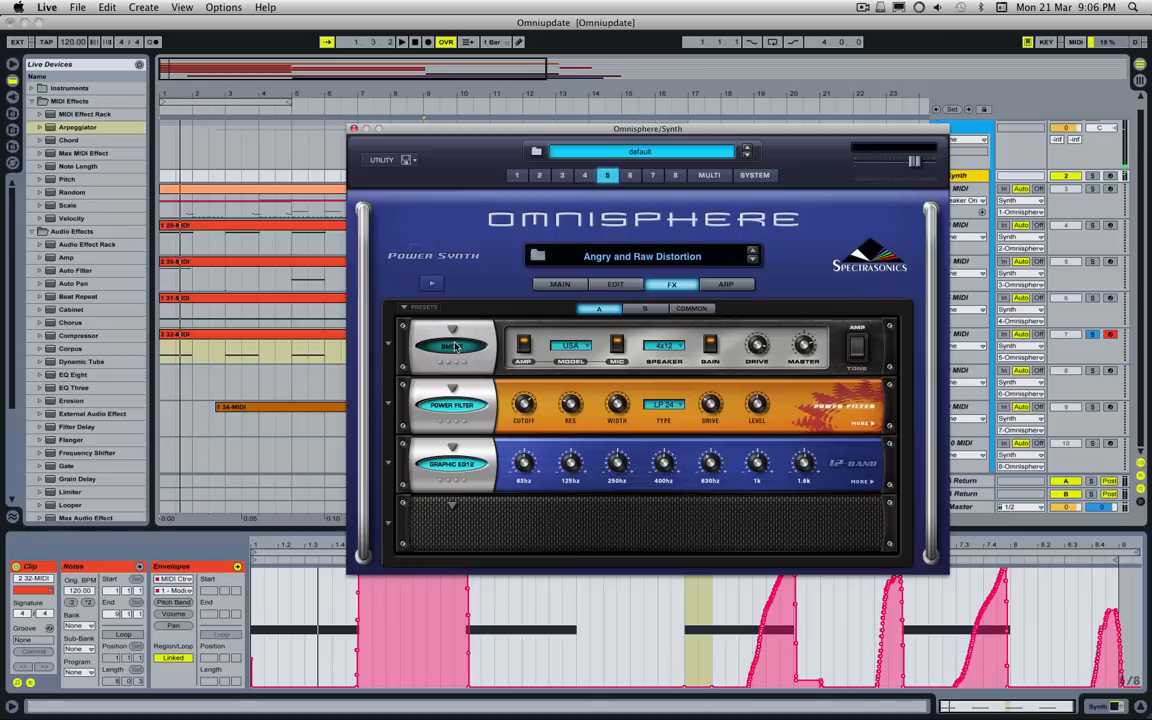
pyautogui.click(455, 346)
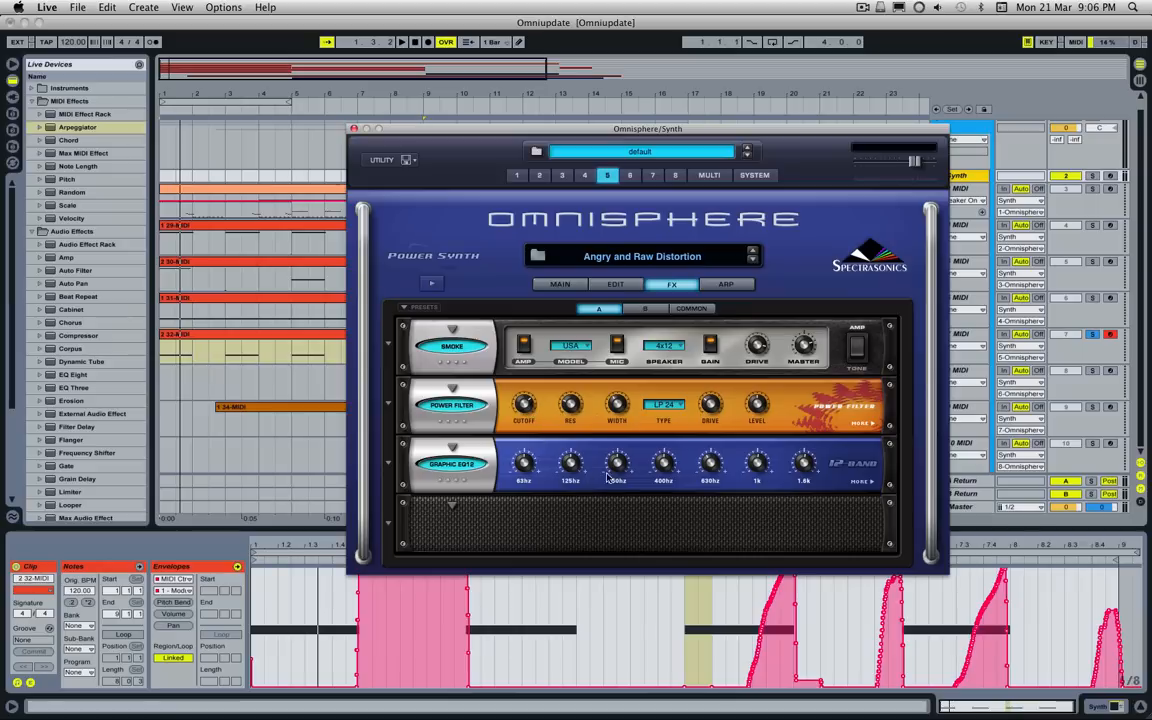
# Step: Mute layer A and show the FM and wave shaper settings of layer B's Tribute OMG-1 Sync Fest soundsource
pyautogui.click(605, 284)
pyautogui.click(397, 394)
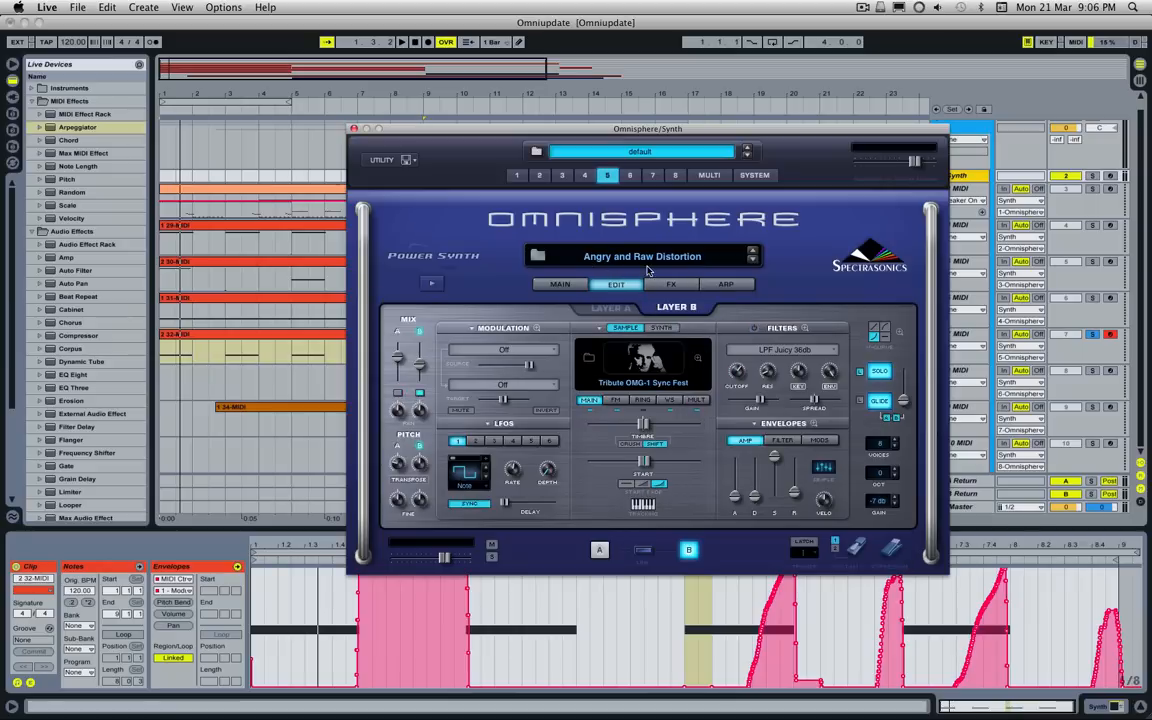
pyautogui.click(617, 401)
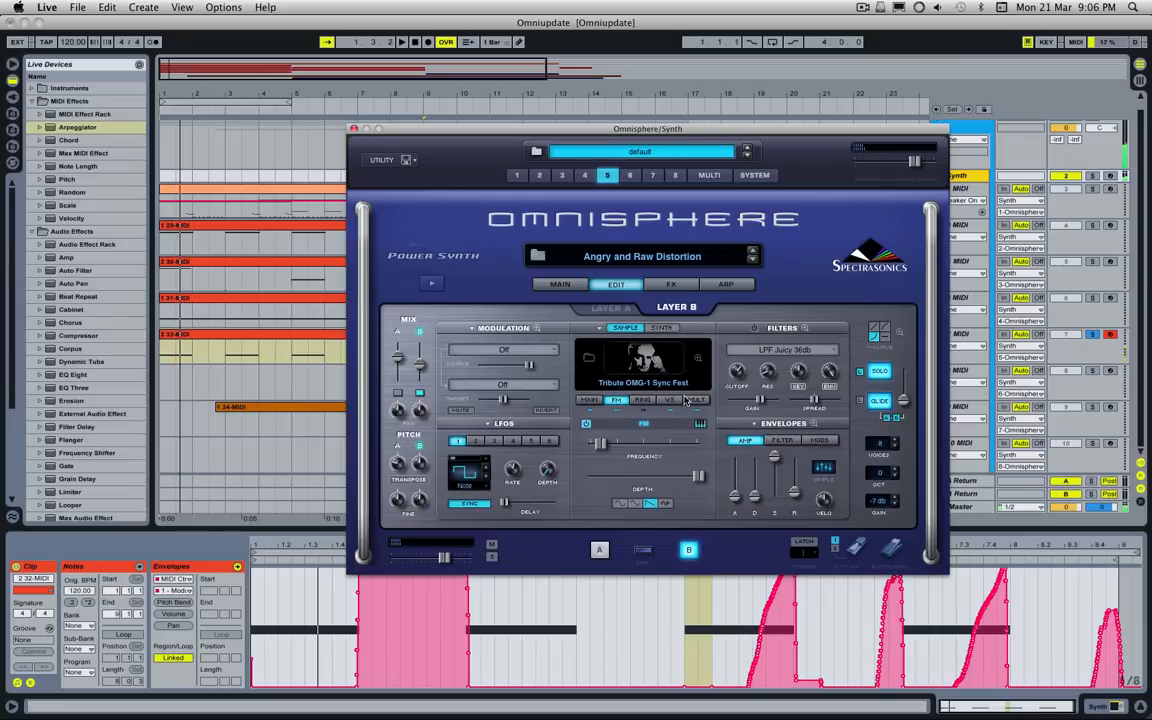
pyautogui.click(673, 400)
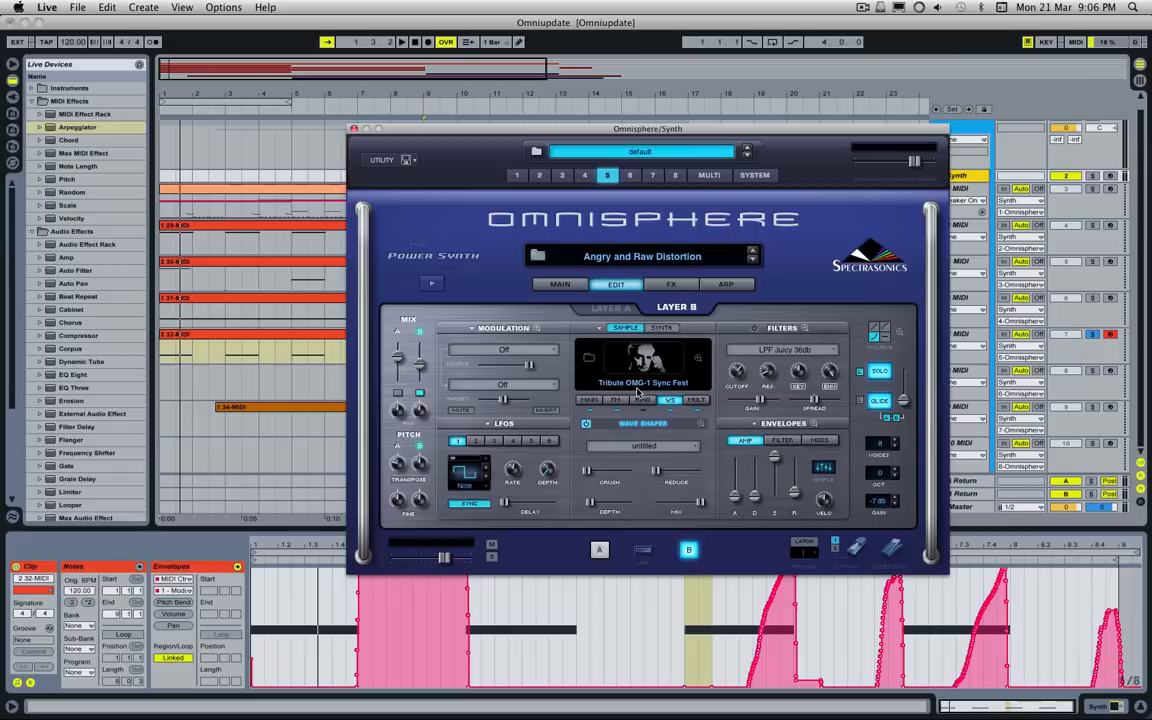
# Step: Compare layer B with its wave shaper off and back on, and return to its FM settings
pyautogui.click(587, 424)
pyautogui.click(587, 424)
pyautogui.click(616, 400)
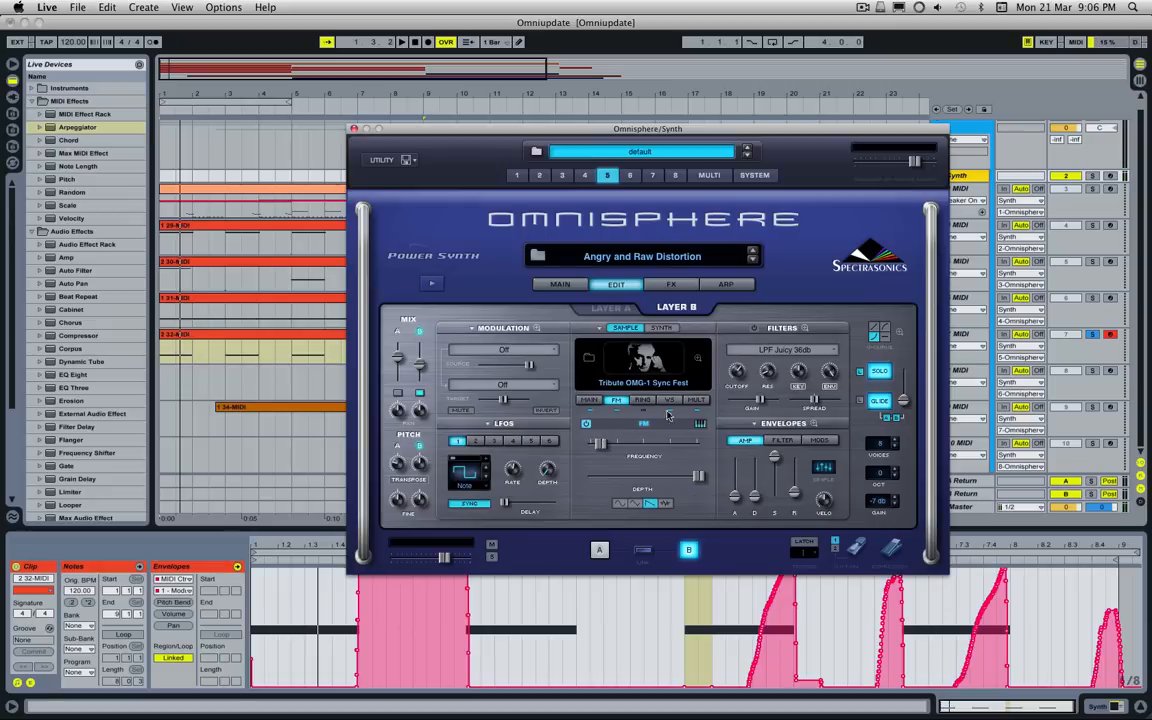
# Step: Show layer B's Harmonia settings and view the available multi modes, keeping Harmonia selected
pyautogui.click(697, 401)
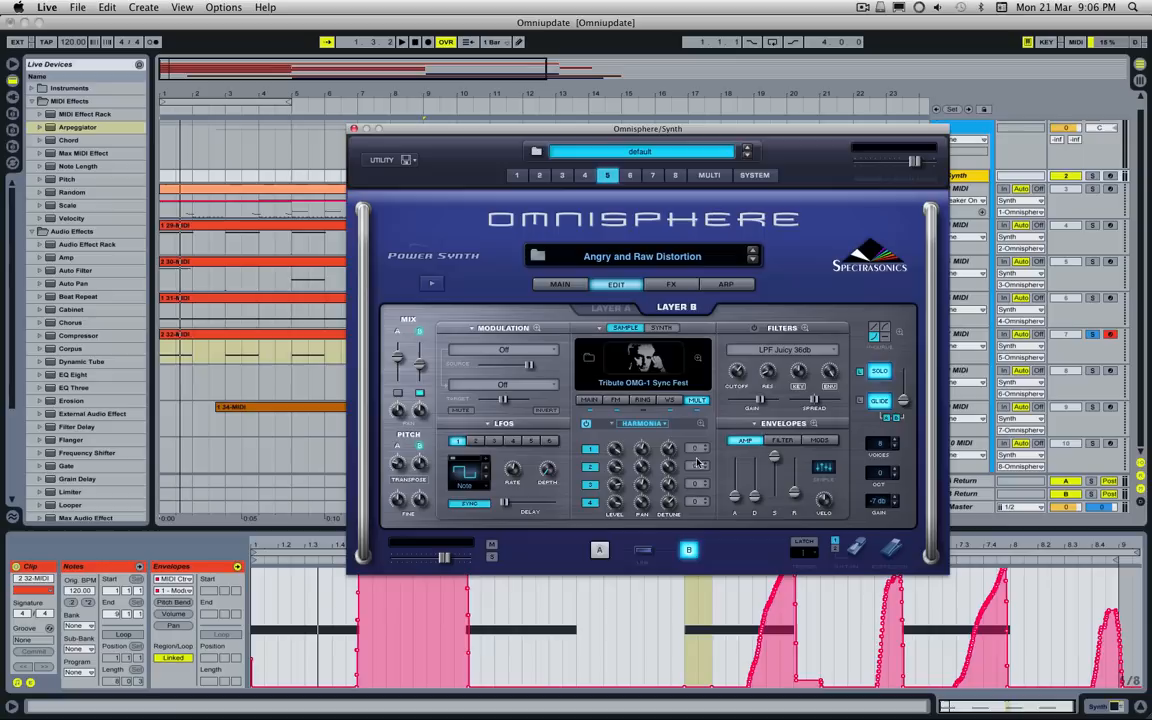
pyautogui.click(648, 428)
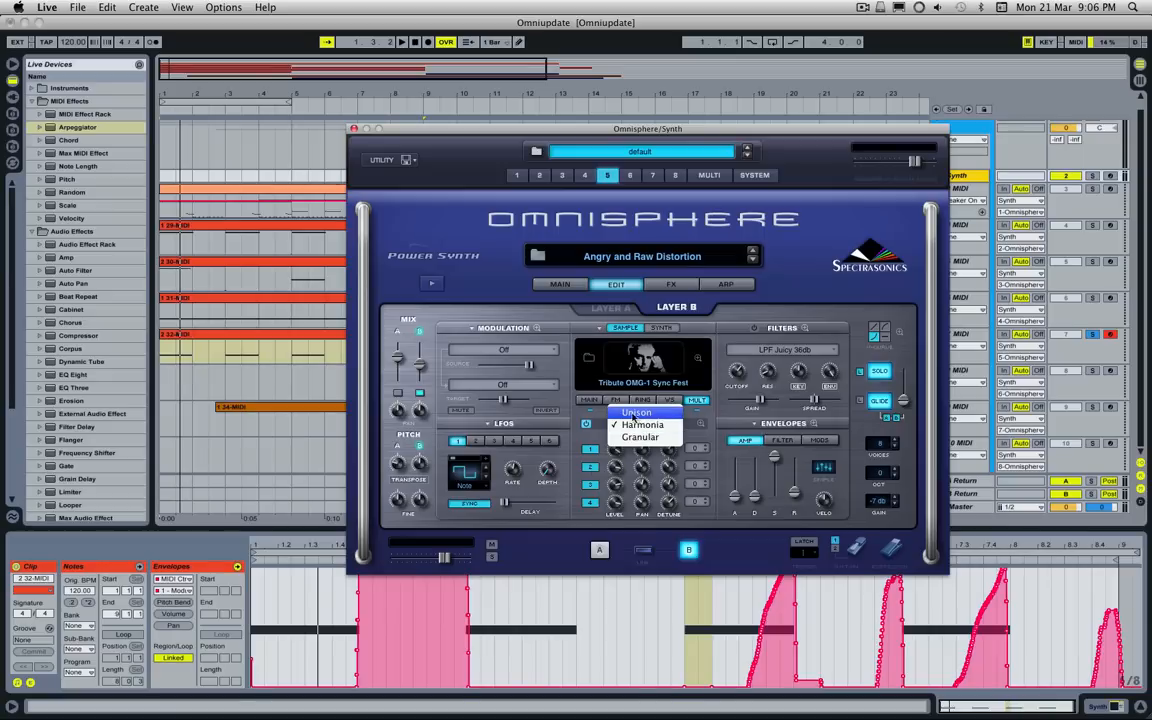
pyautogui.click(589, 438)
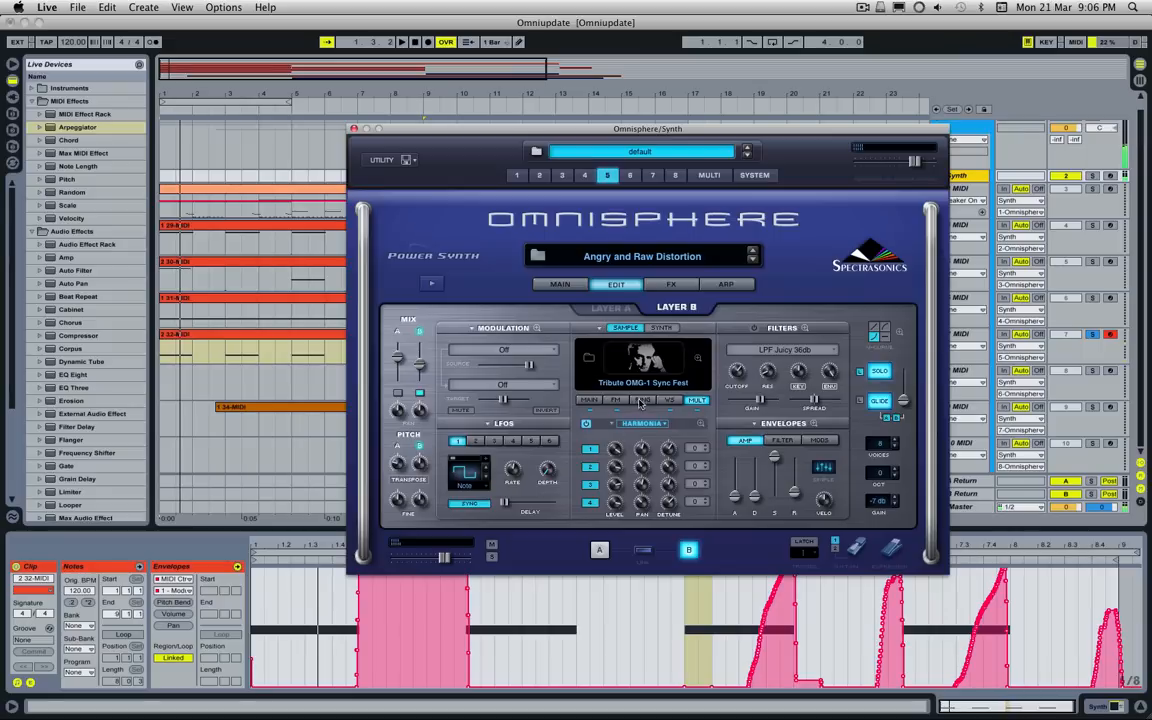
# Step: Compare layer B's sound with Harmonia switched off and back on, and do the same with FM
pyautogui.click(586, 424)
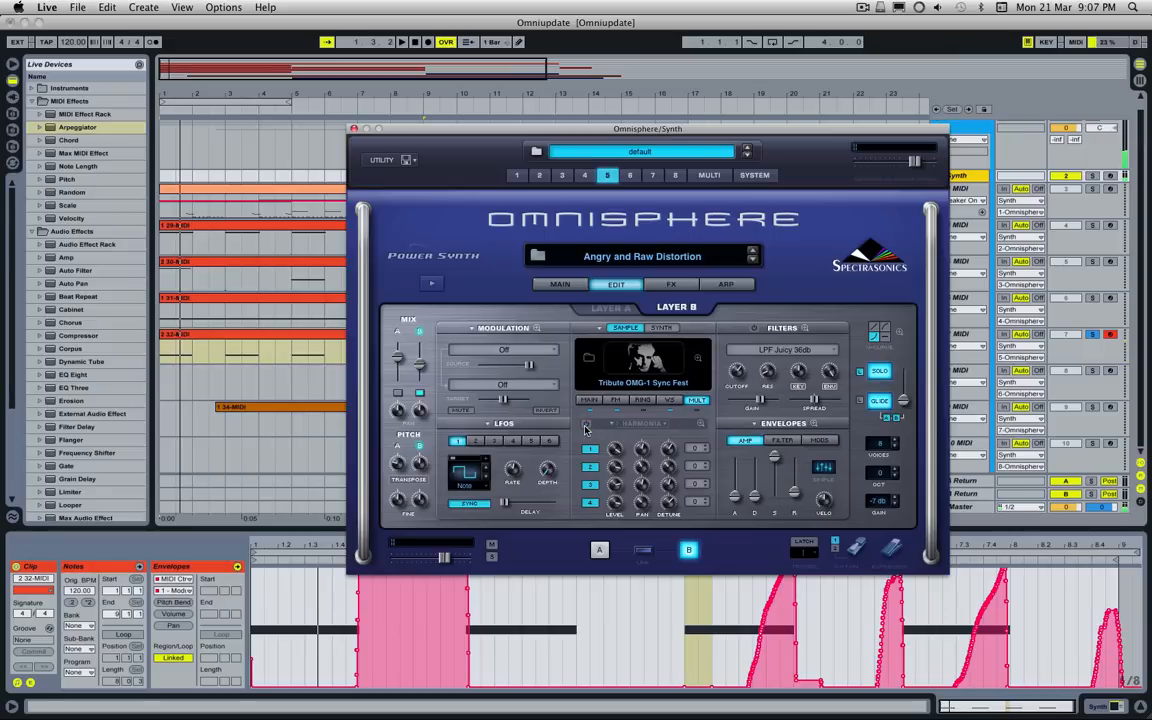
pyautogui.click(586, 424)
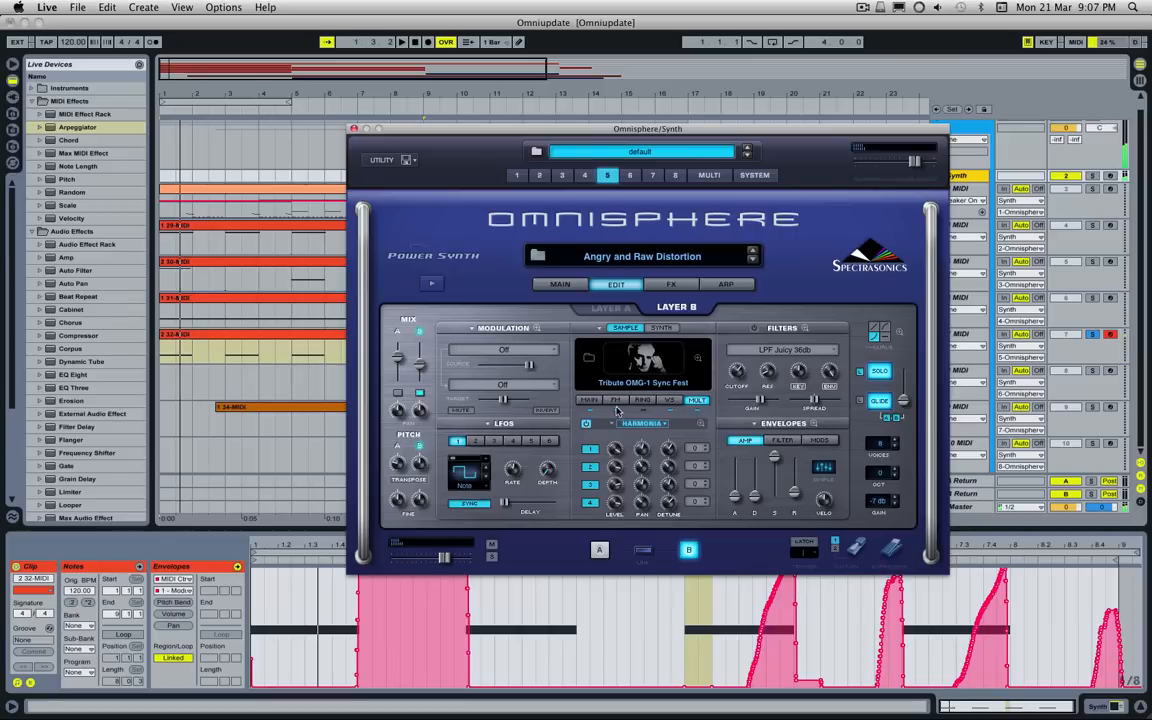
pyautogui.click(615, 401)
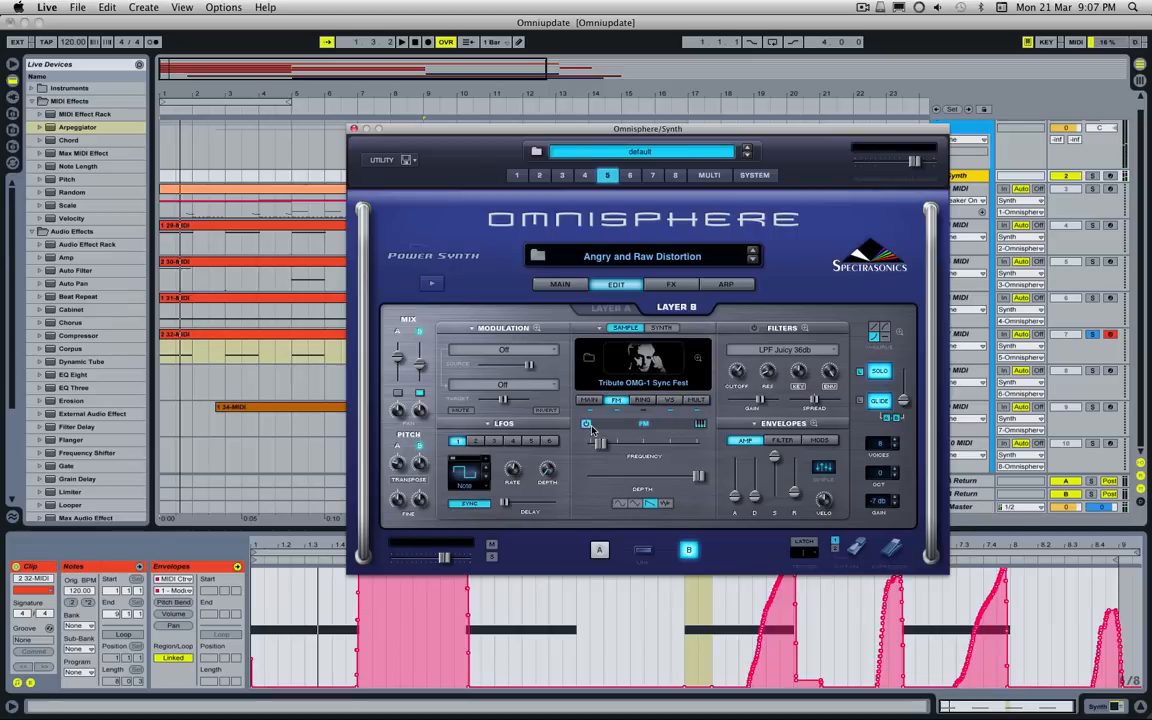
pyautogui.click(586, 424)
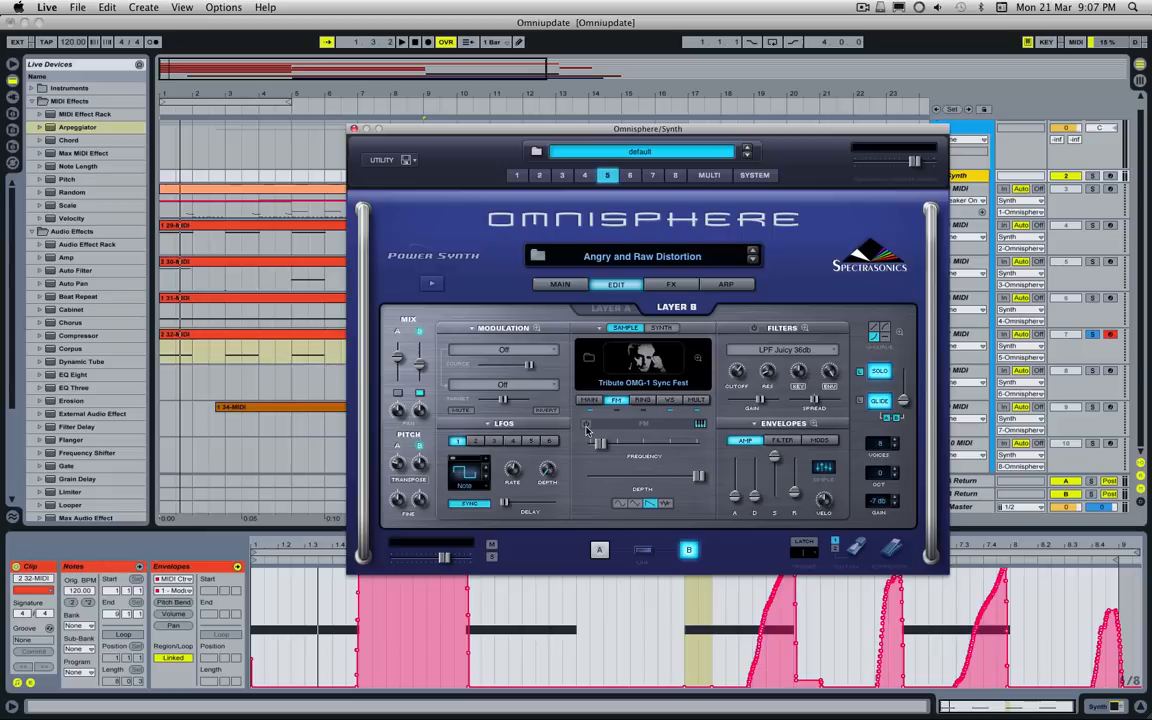
pyautogui.click(586, 424)
# Step: Return to layer A, examine the modulation matrix routings of layers A and B, and leave the matrix
pyautogui.click(615, 313)
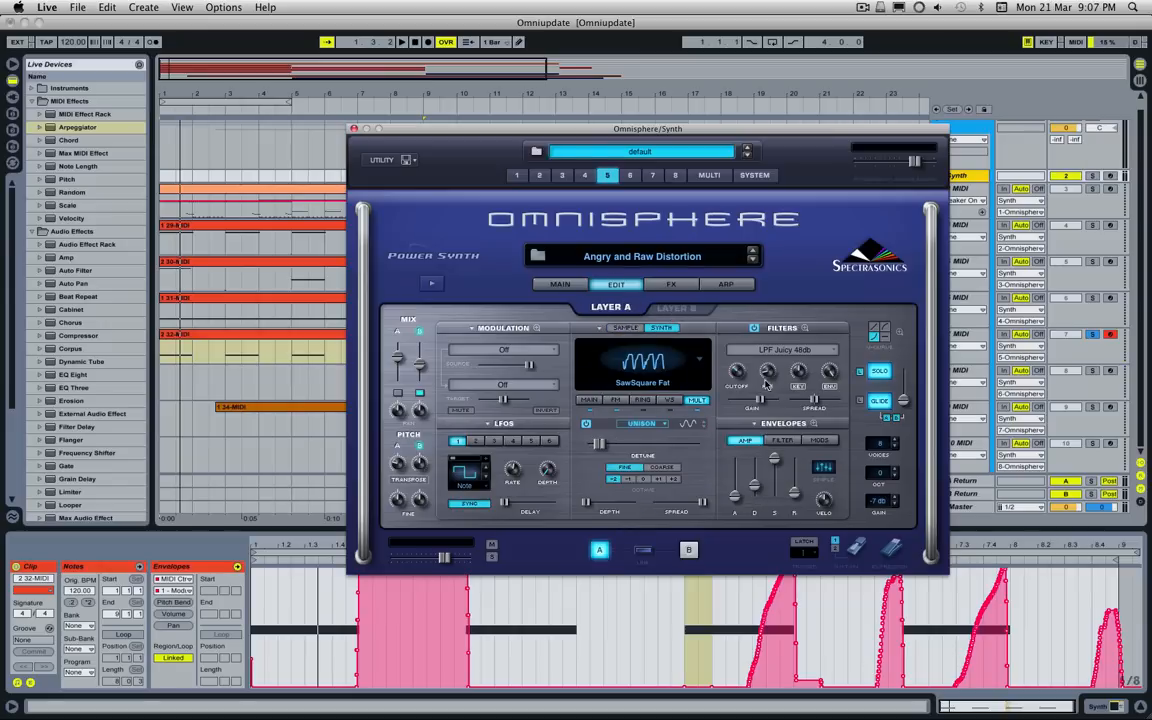
pyautogui.click(476, 327)
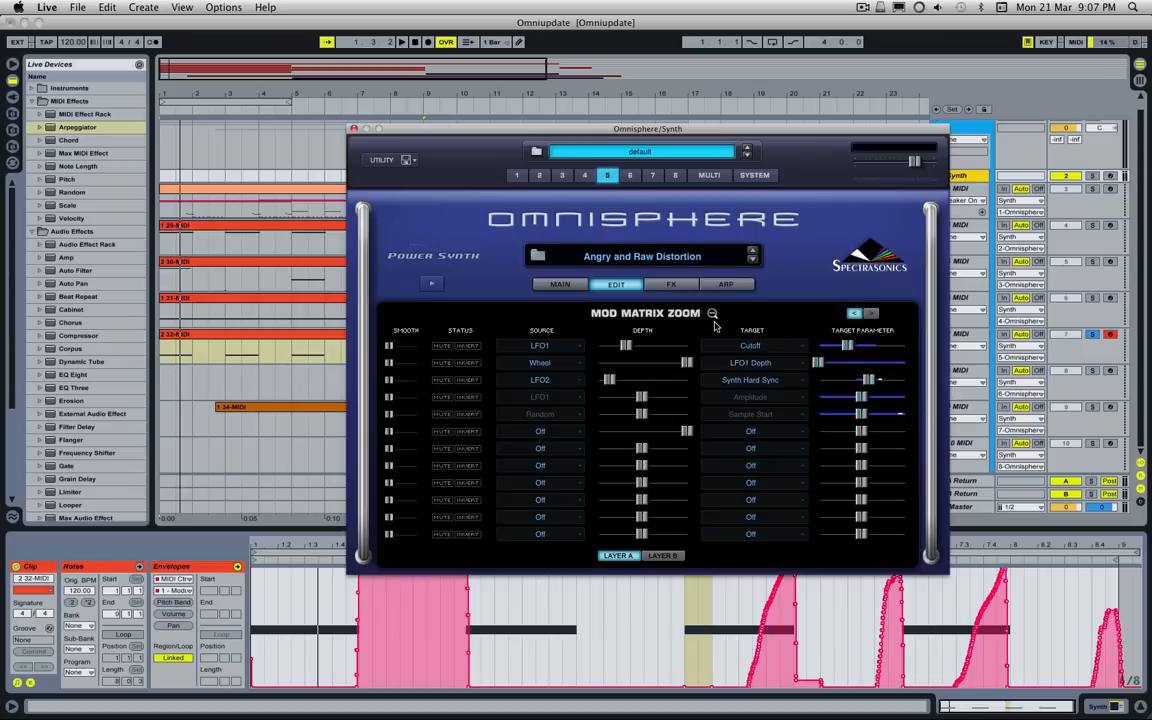
pyautogui.click(640, 286)
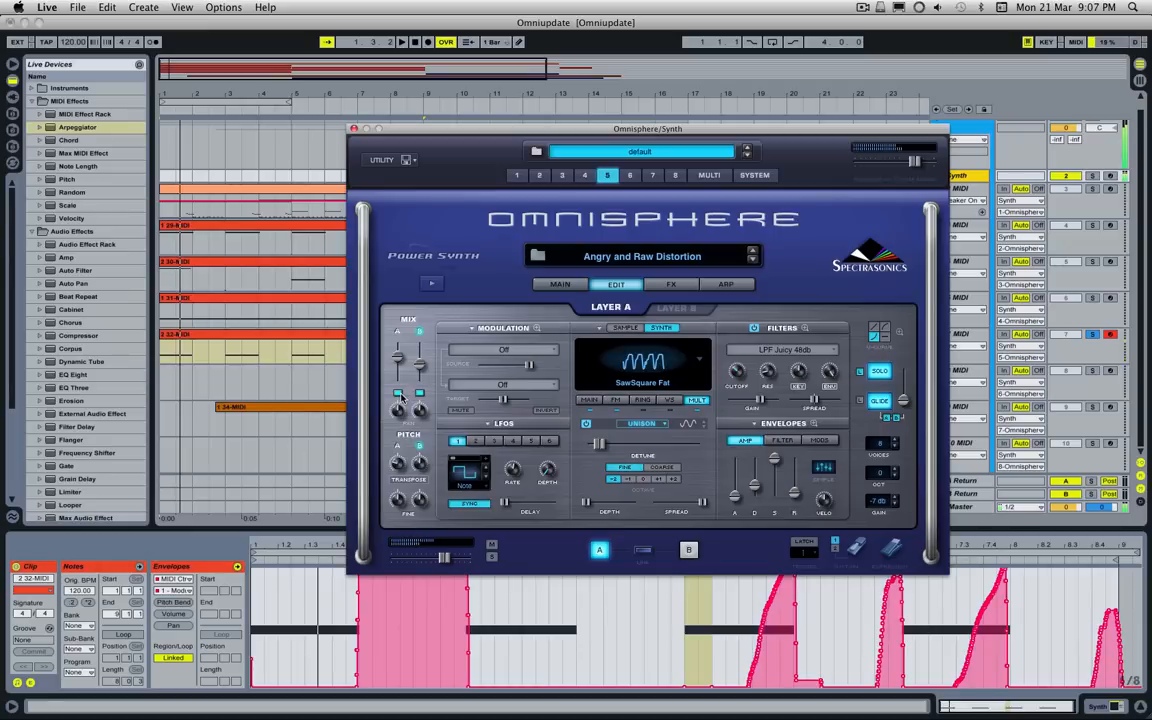
pyautogui.click(536, 328)
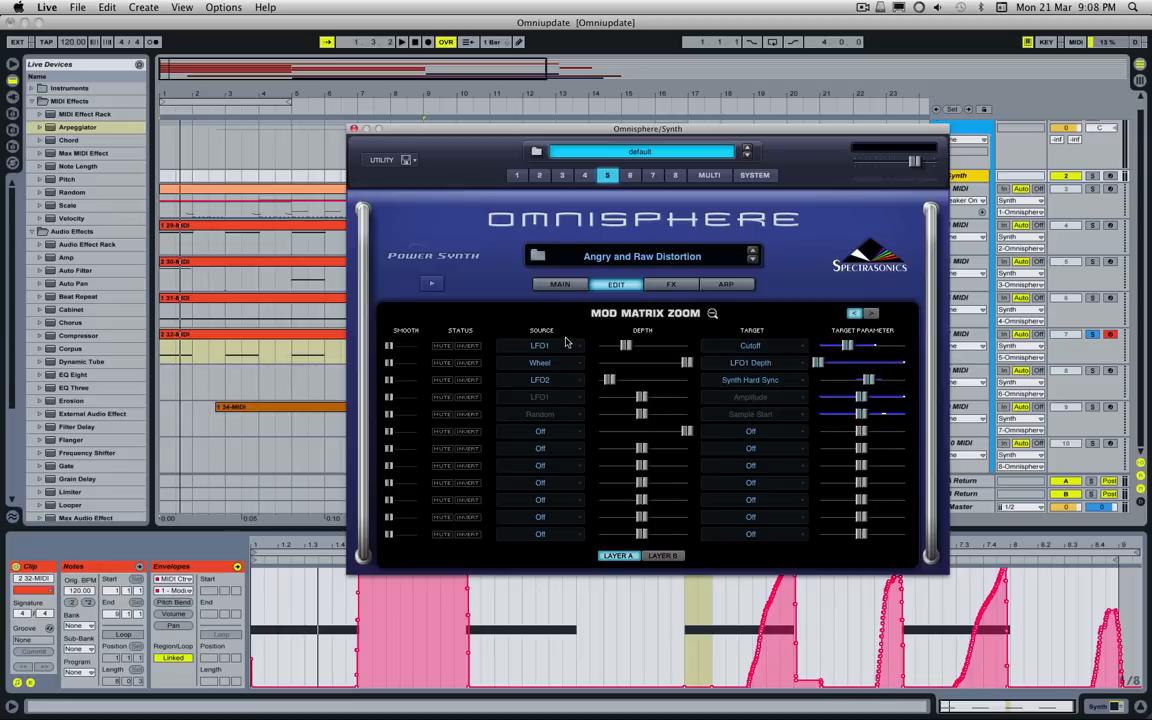
pyautogui.click(663, 556)
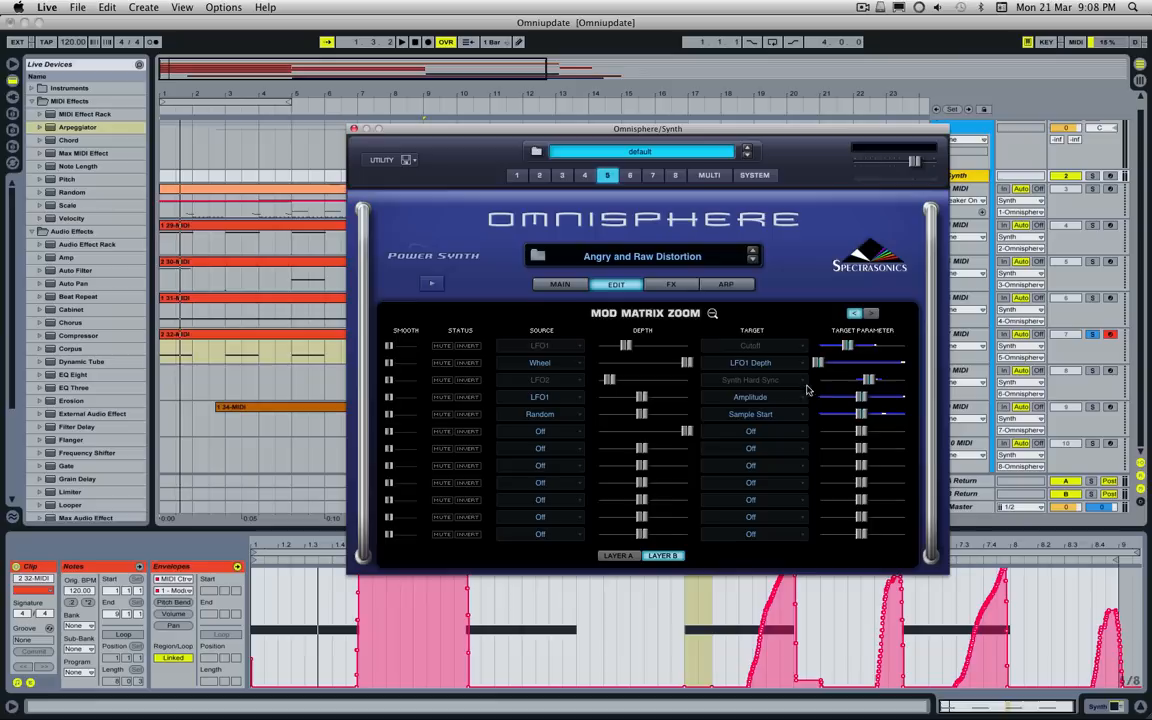
pyautogui.click(713, 314)
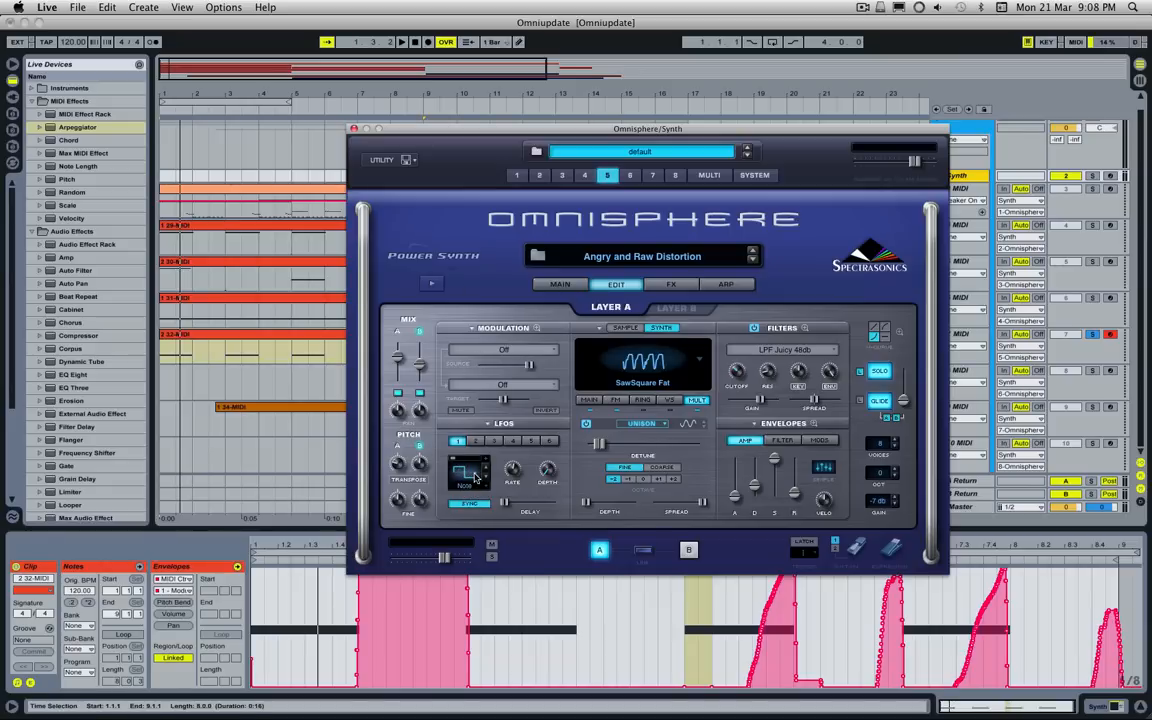
# Step: Try raising LFO 1's depth on layer B and on layer A
pyautogui.click(686, 309)
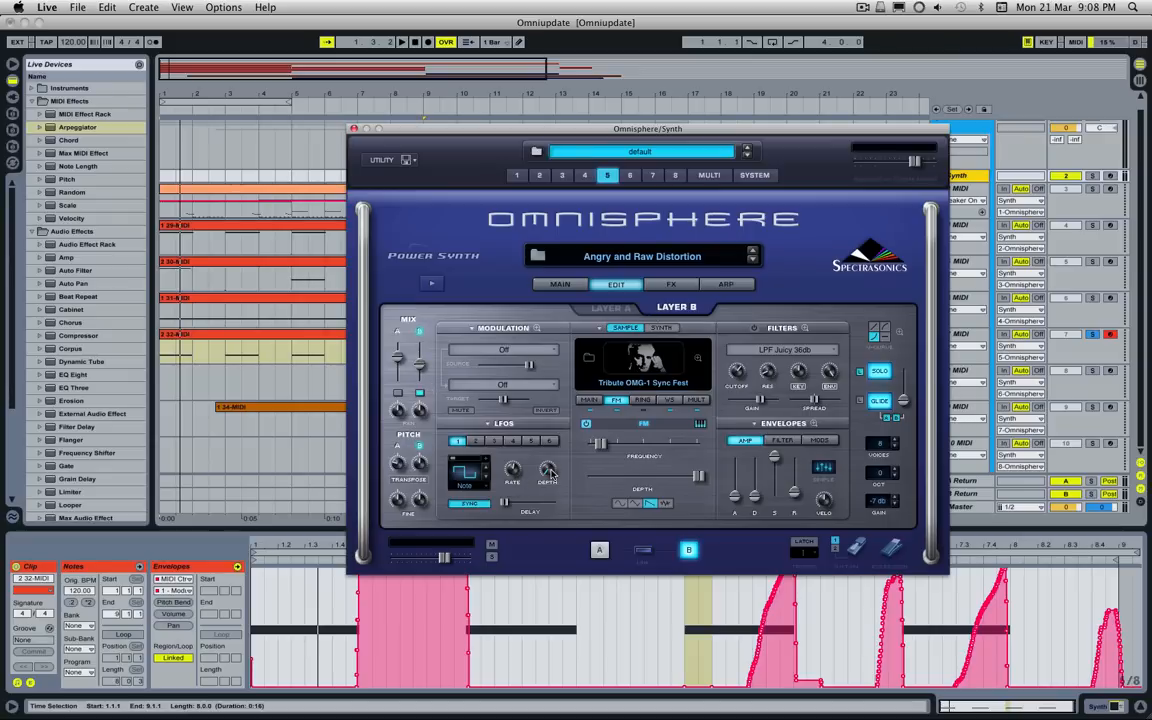
pyautogui.moveTo(550, 470); pyautogui.dragTo(541, 408)
pyautogui.click(399, 393)
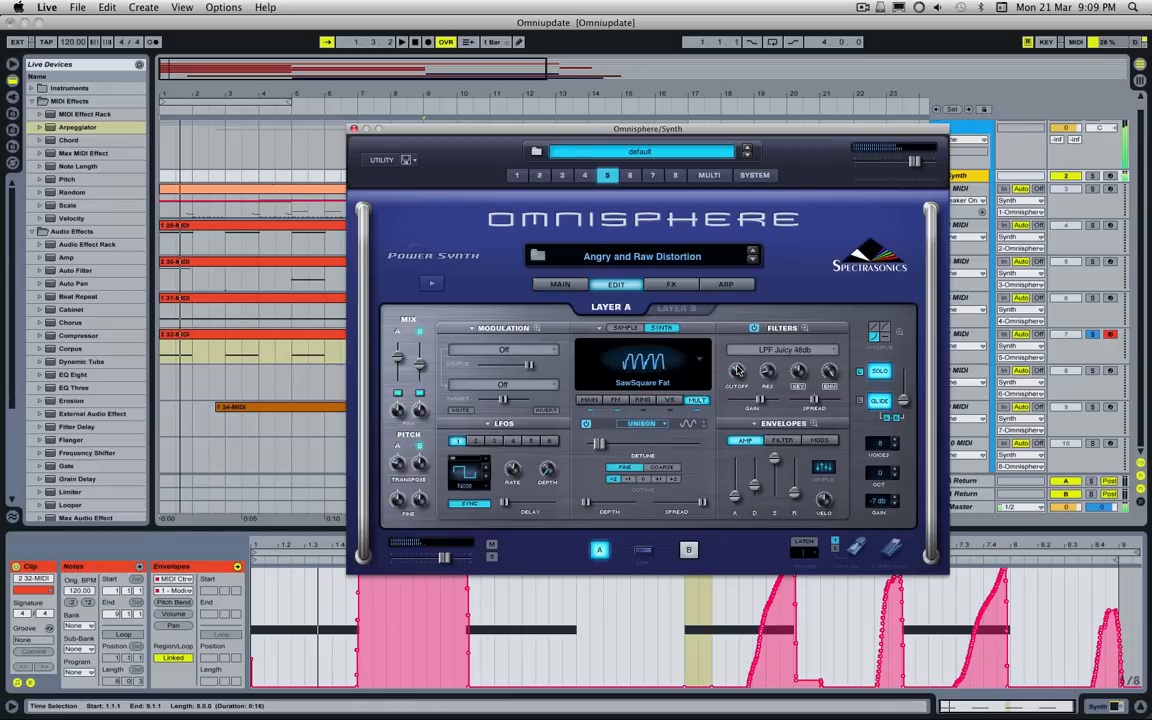
pyautogui.moveTo(549, 468); pyautogui.dragTo(549, 451)
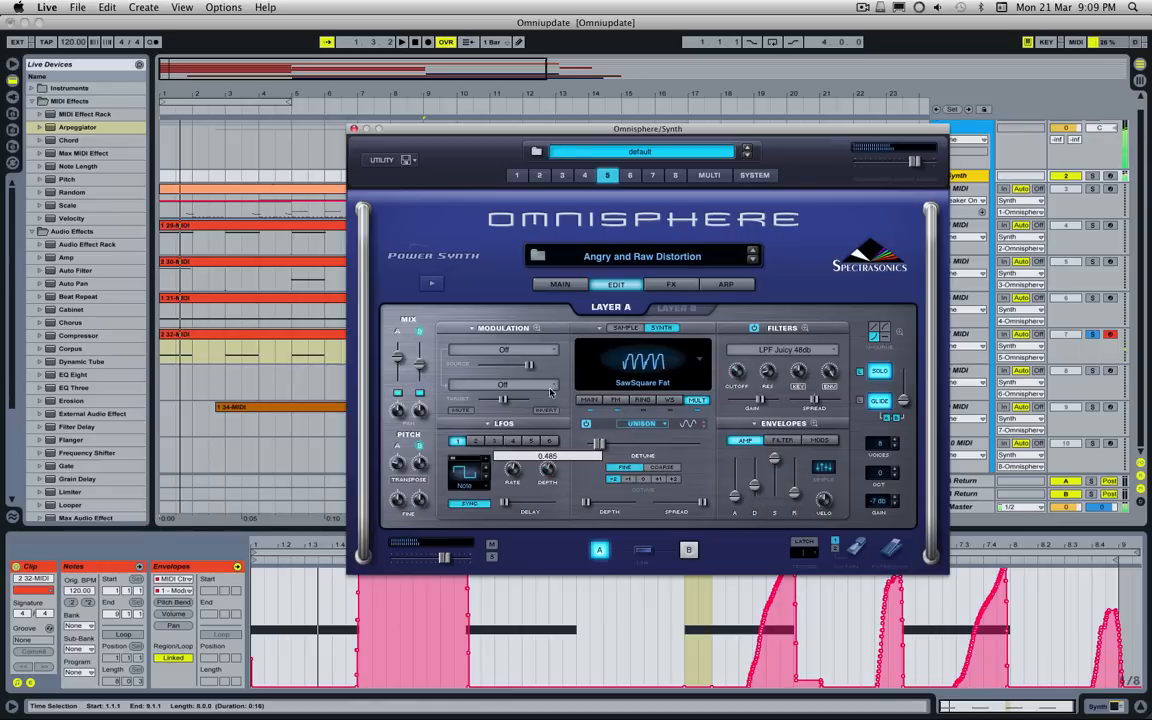
# Step: View the modulation and MIDI learn options for LFO 1's depth without assigning any
pyautogui.rightClick(548, 471)
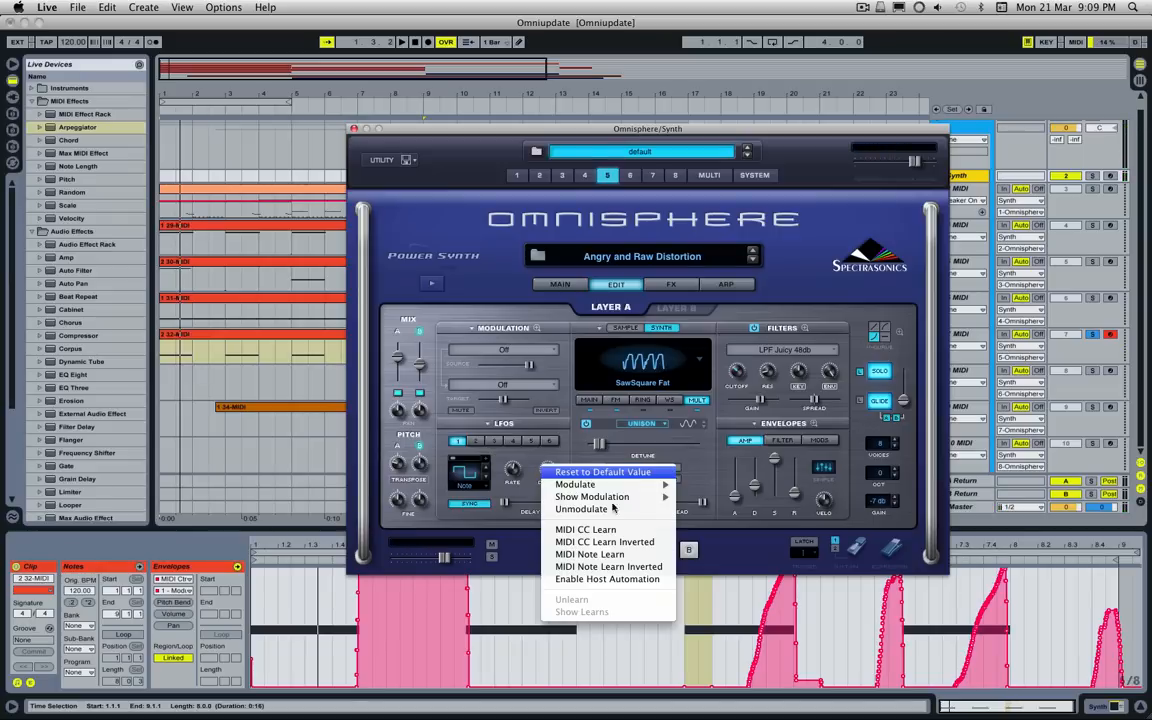
pyautogui.moveTo(598, 485)
pyautogui.click(536, 469)
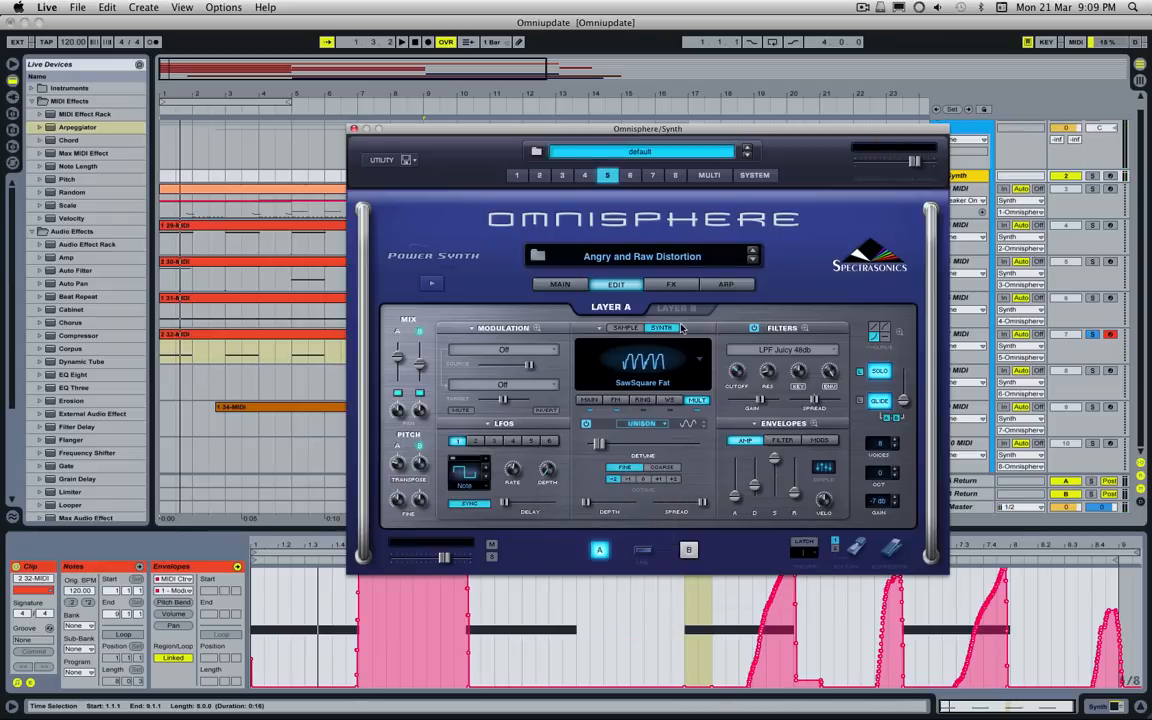
# Step: Unsolo the 7 MIDI track and move the Omnisphere window aside to uncover the arrangement
pyautogui.click(1095, 336)
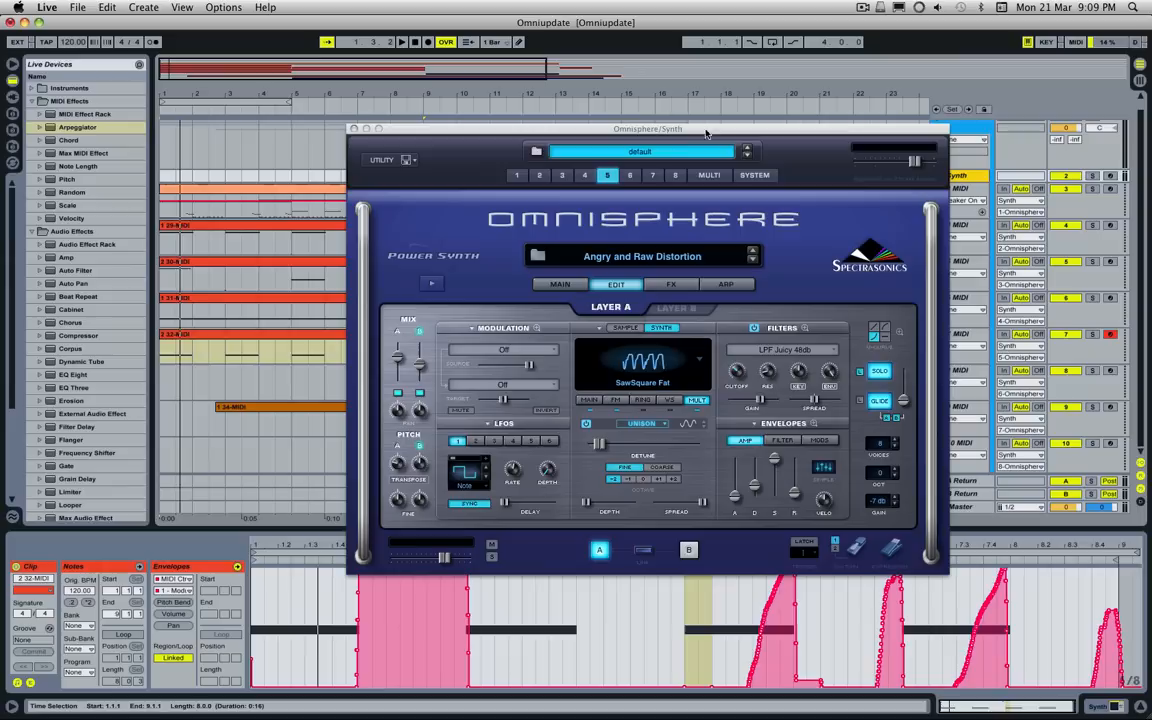
pyautogui.moveTo(608, 130); pyautogui.dragTo(21, 222)
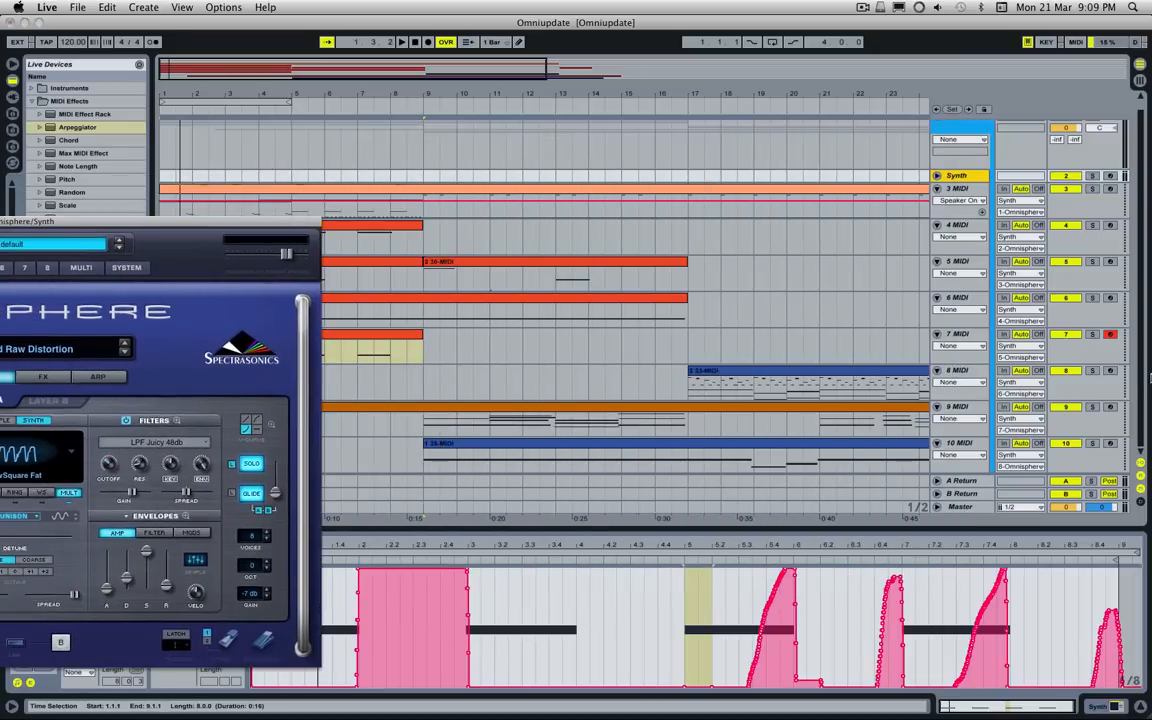
# Step: Try soloing the 8 MIDI track, switch the solo to the 10 MIDI track, and play its 35-MIDI clip from bar 9
pyautogui.click(1091, 370)
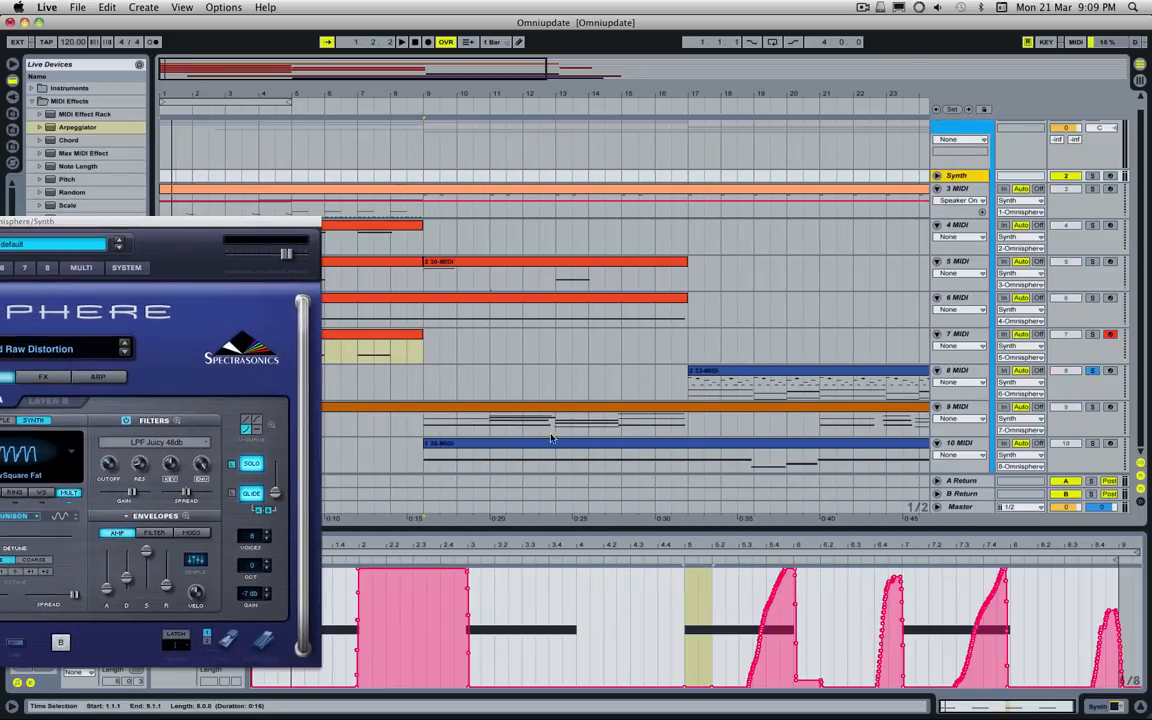
pyautogui.click(414, 433)
pyautogui.press('space')
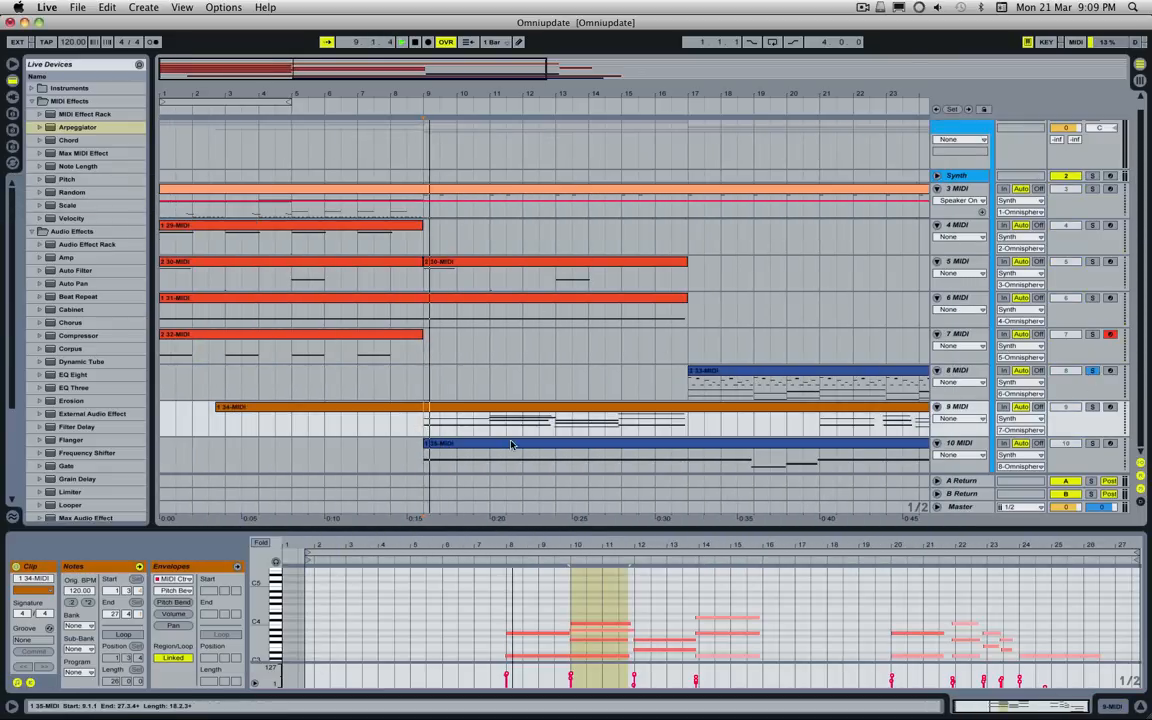
pyautogui.click(984, 405)
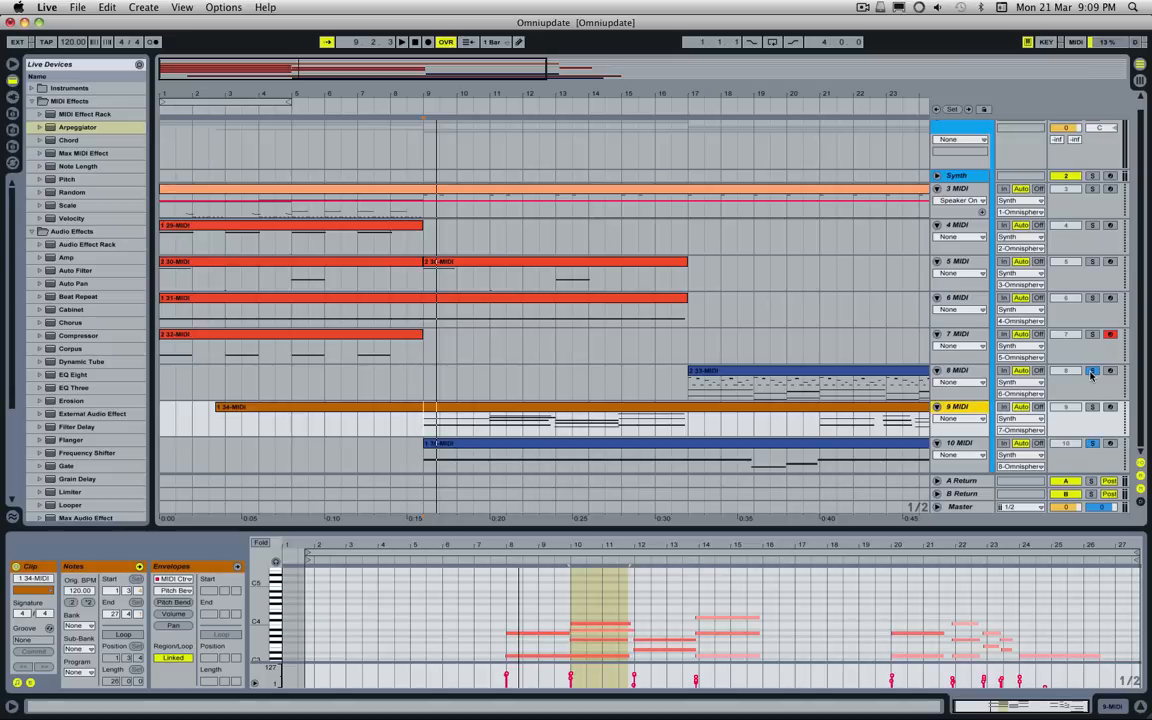
pyautogui.click(509, 452)
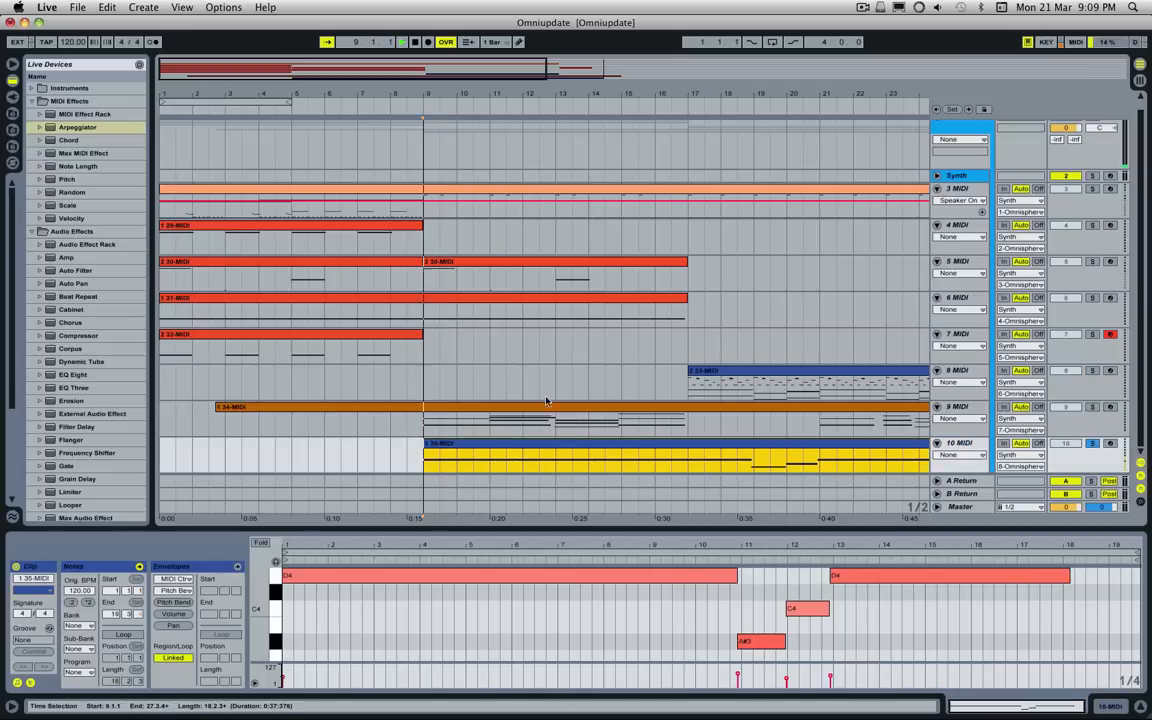
# Step: Open Omnisphere from the Synth track, show part 8's Empty Wind Blip Pad and stop playback
pyautogui.click(985, 181)
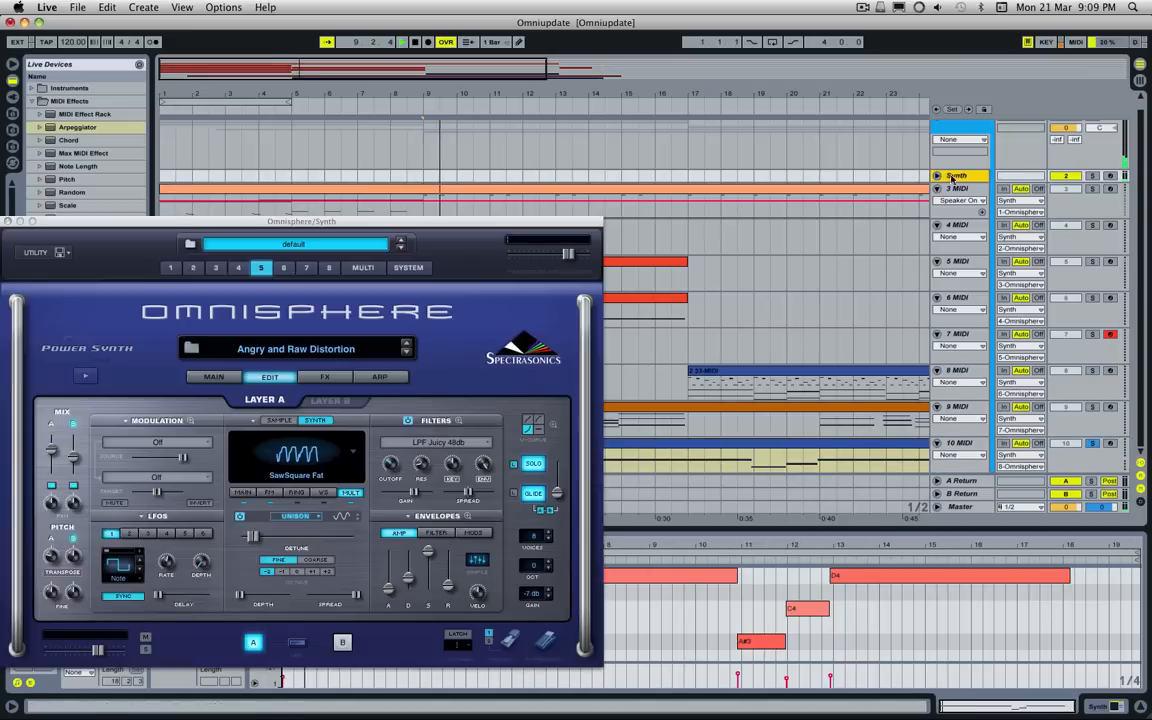
pyautogui.click(329, 267)
pyautogui.moveTo(414, 229); pyautogui.dragTo(666, 218)
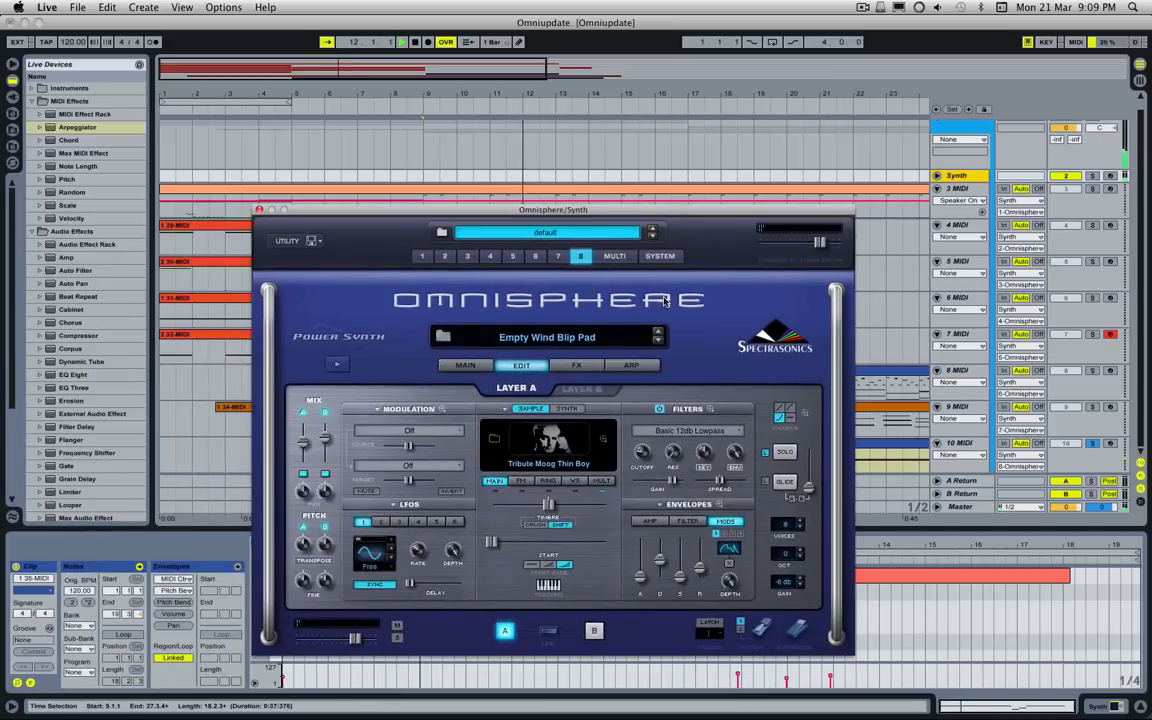
pyautogui.press('space')
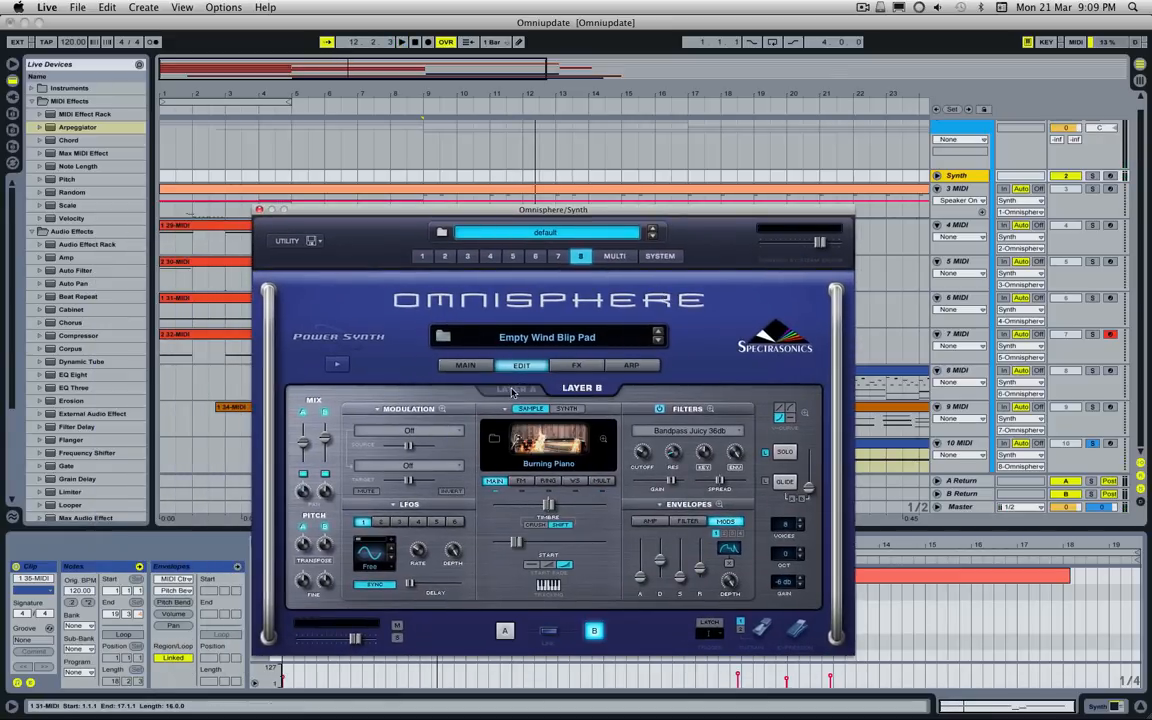
# Step: Audition Empty Wind Blip Pad's layer B with layer A muted, and layer A with layer B muted
pyautogui.click(580, 388)
pyautogui.press('space')
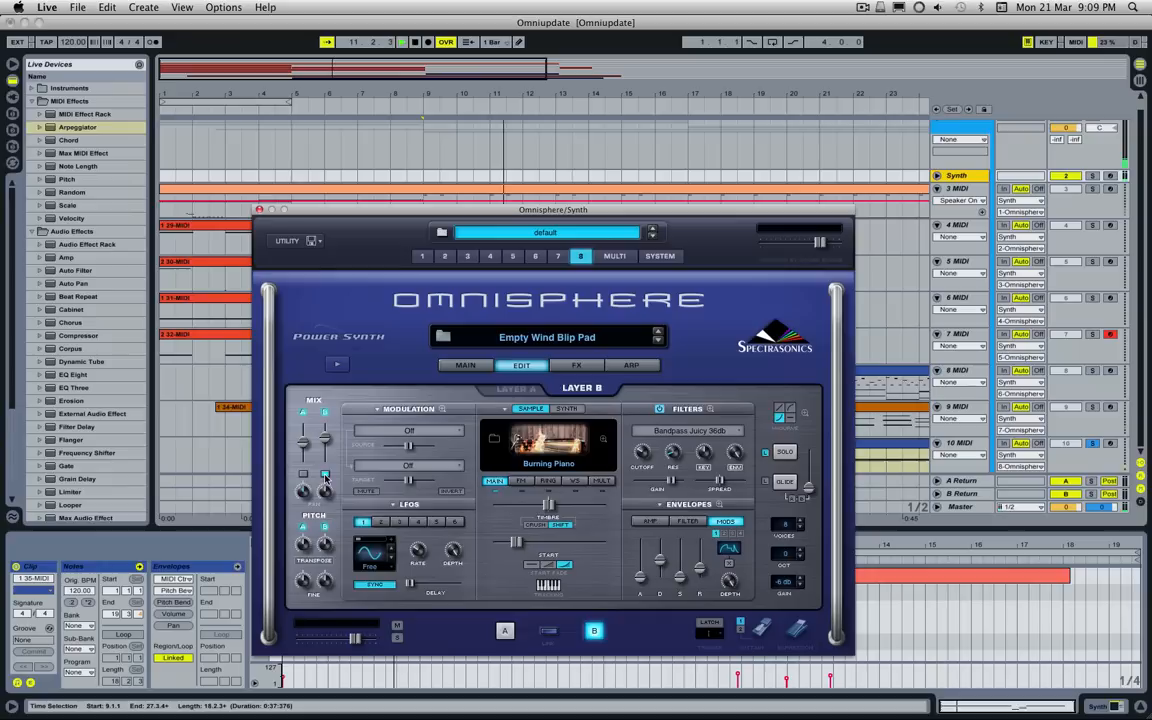
pyautogui.click(302, 474)
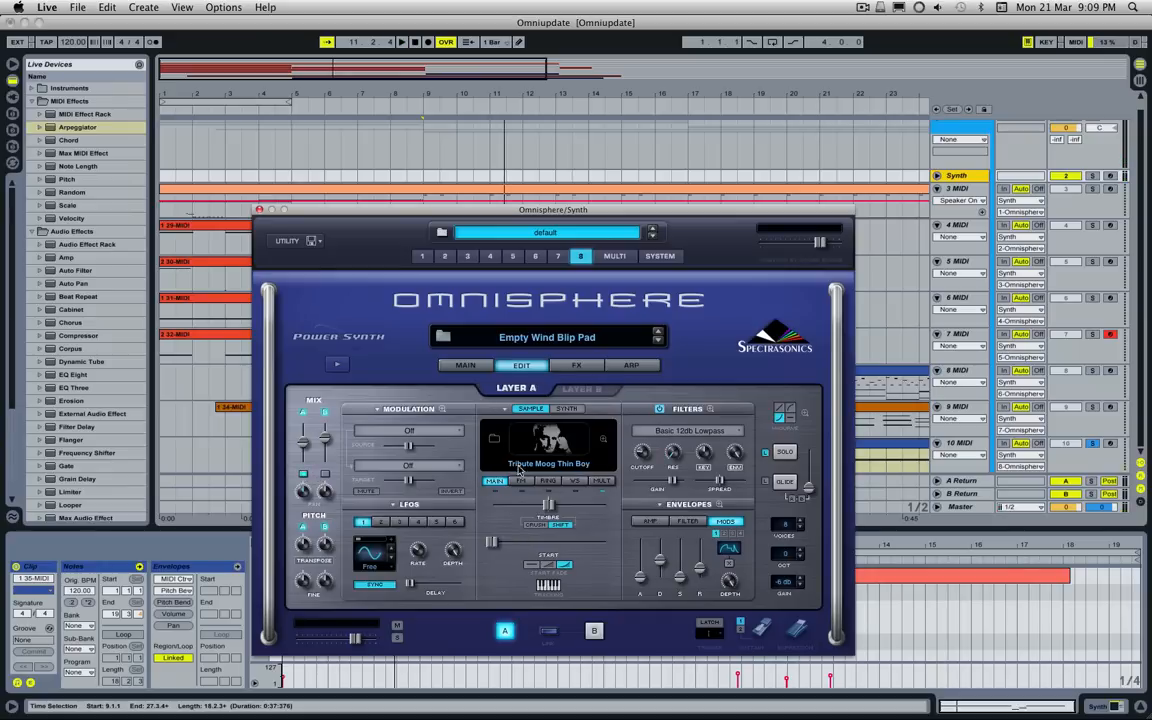
pyautogui.press('space')
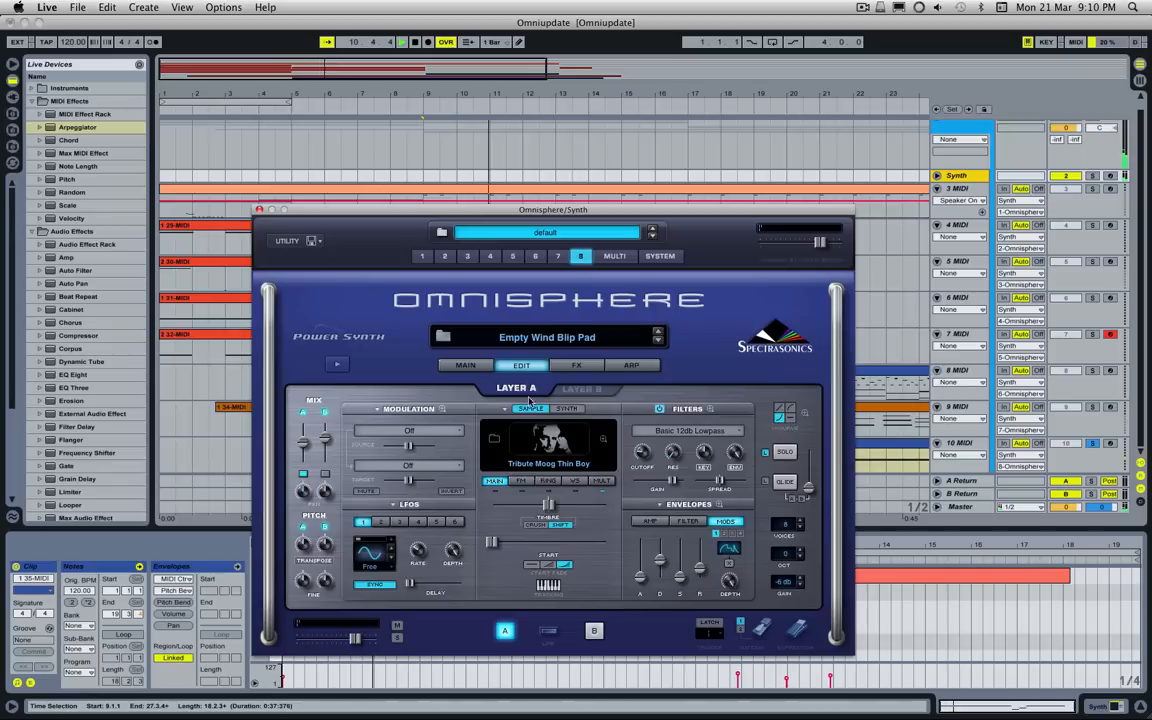
# Step: Examine layer A's full modulation matrix for Empty Wind Blip Pad and compare the two layers' edit pages
pyautogui.click(443, 409)
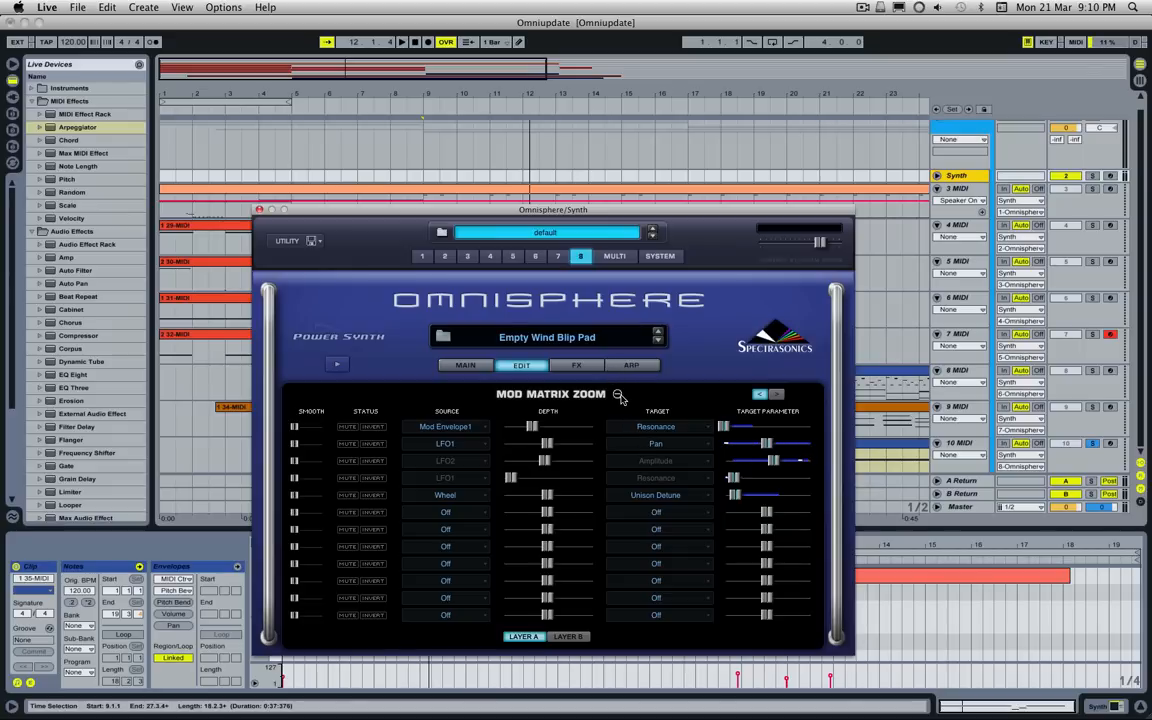
pyautogui.click(620, 397)
pyautogui.click(581, 390)
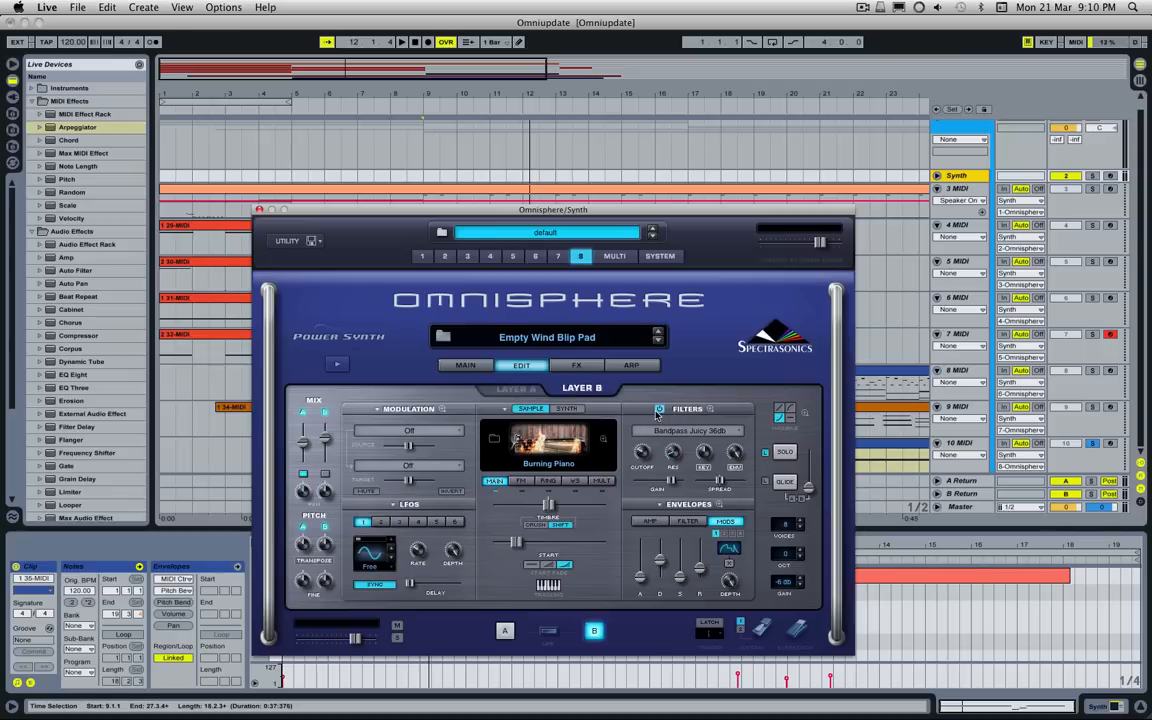
pyautogui.click(516, 389)
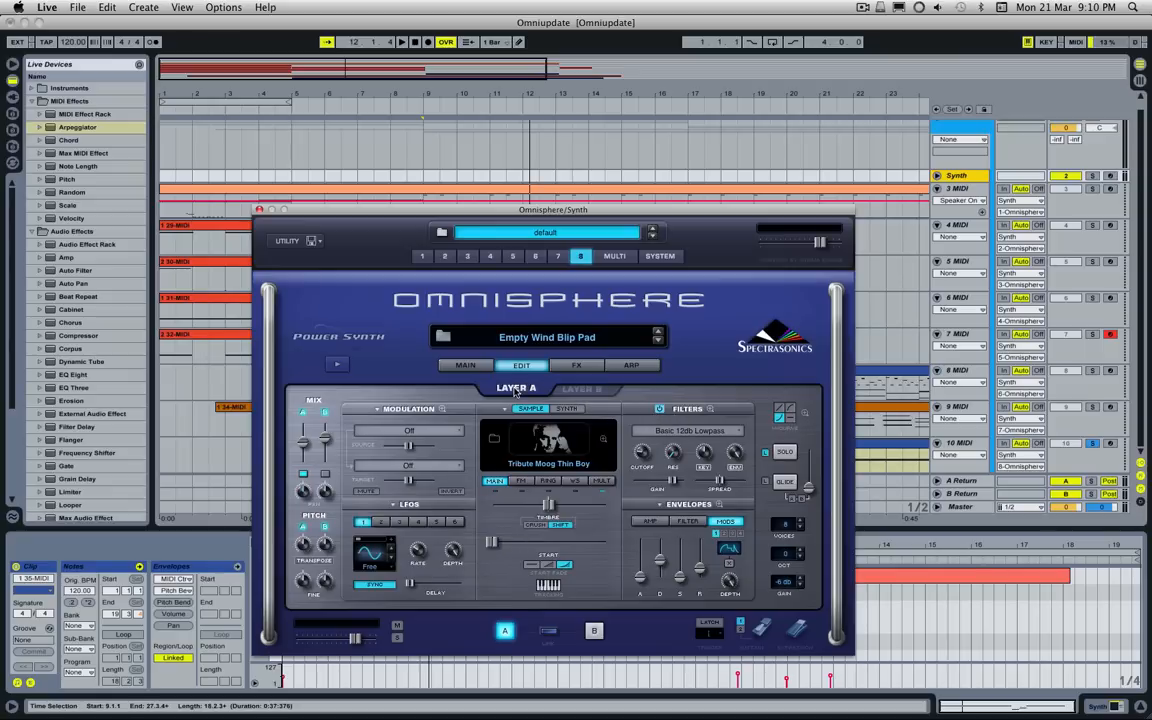
# Step: Examine layer A's Mod 1 envelope shape in the zoomed envelope view
pyautogui.click(716, 506)
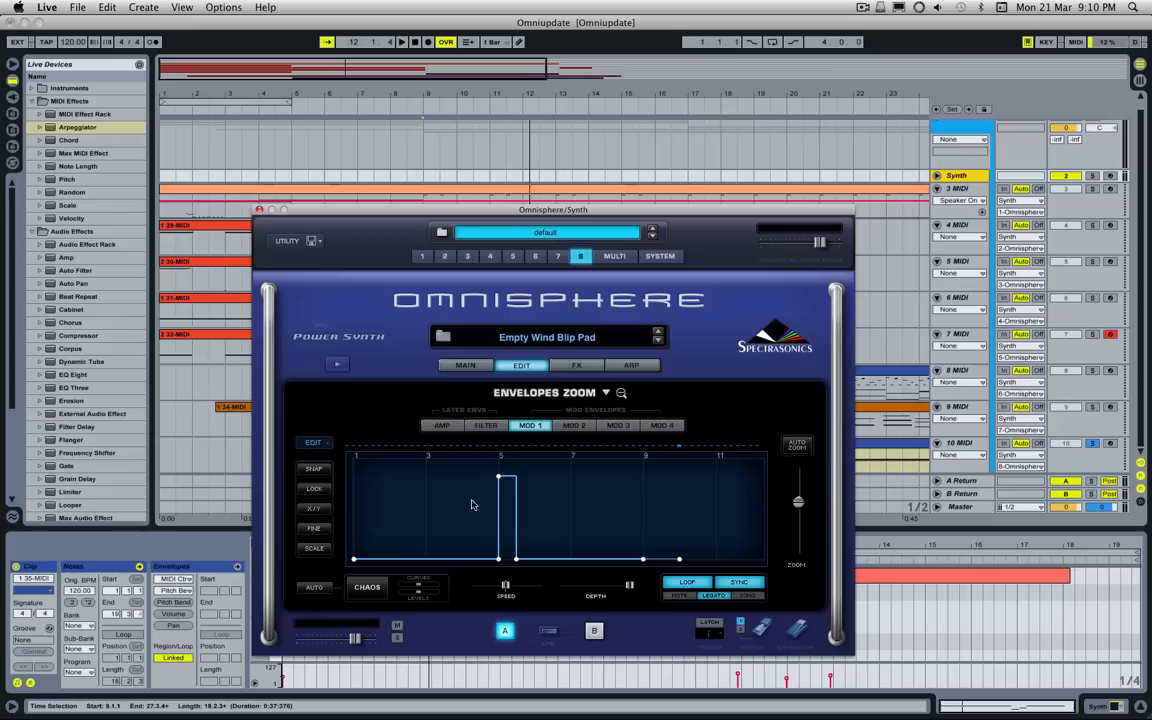
pyautogui.click(621, 393)
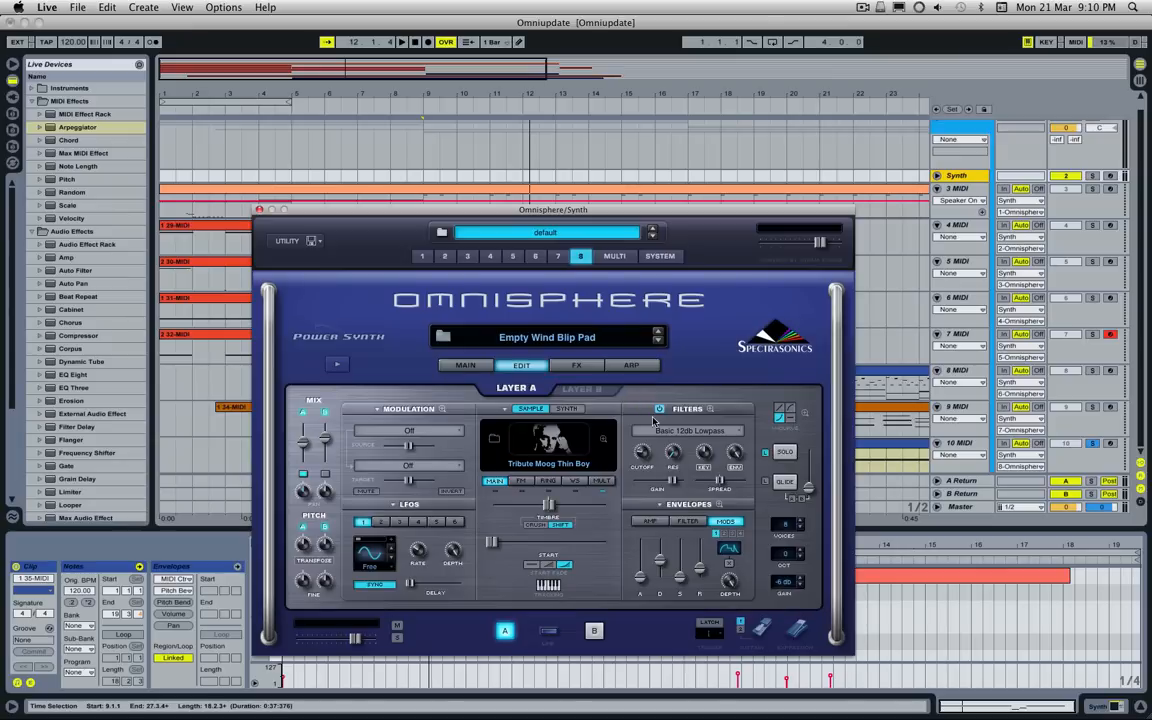
pyautogui.click(717, 506)
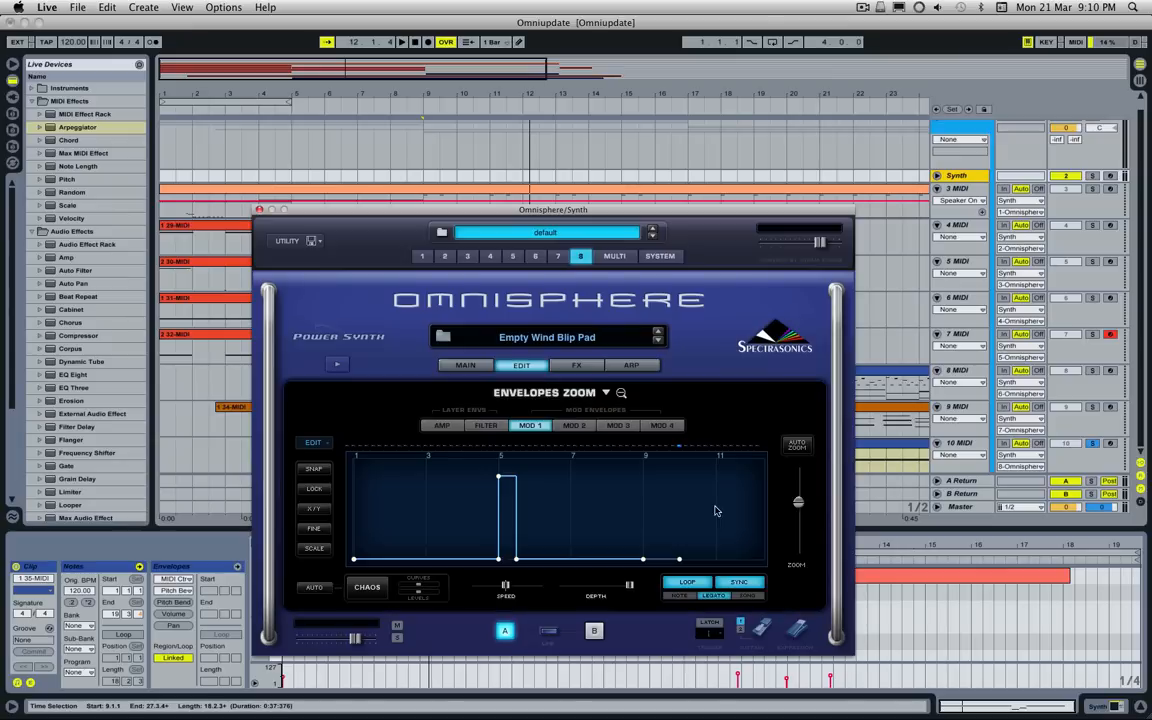
# Step: Arm the 10 MIDI track and play it from bar 9 with the Mod 1 envelope in view
pyautogui.click(1110, 443)
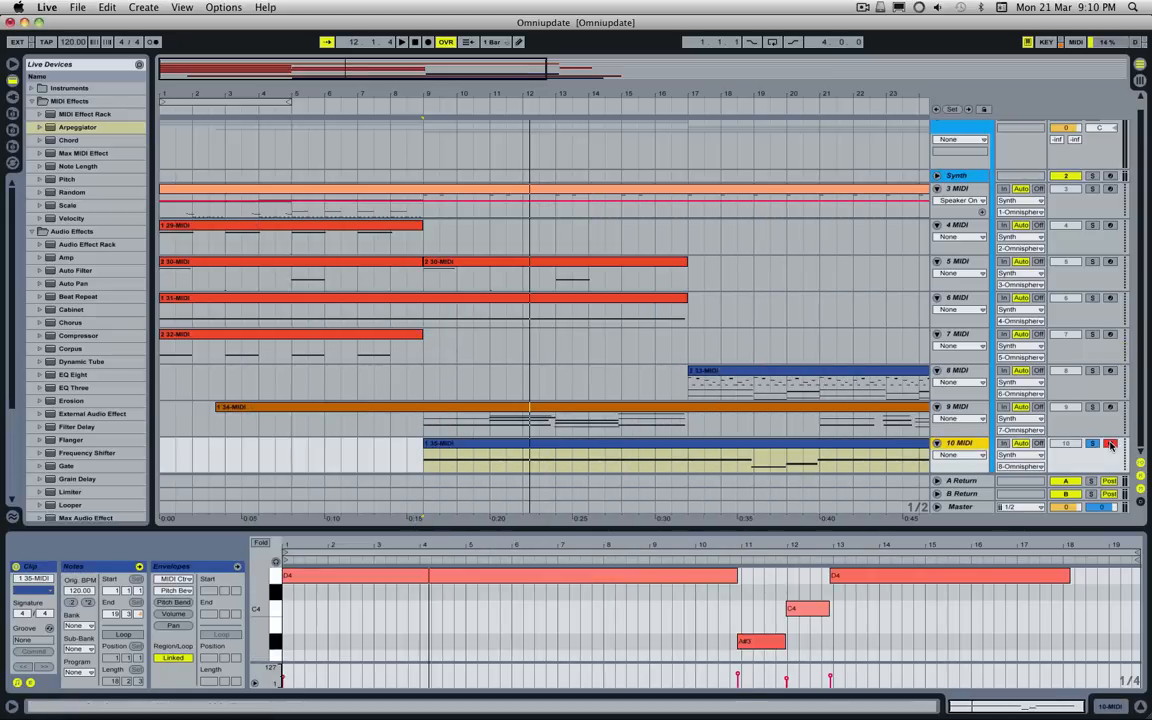
pyautogui.click(960, 177)
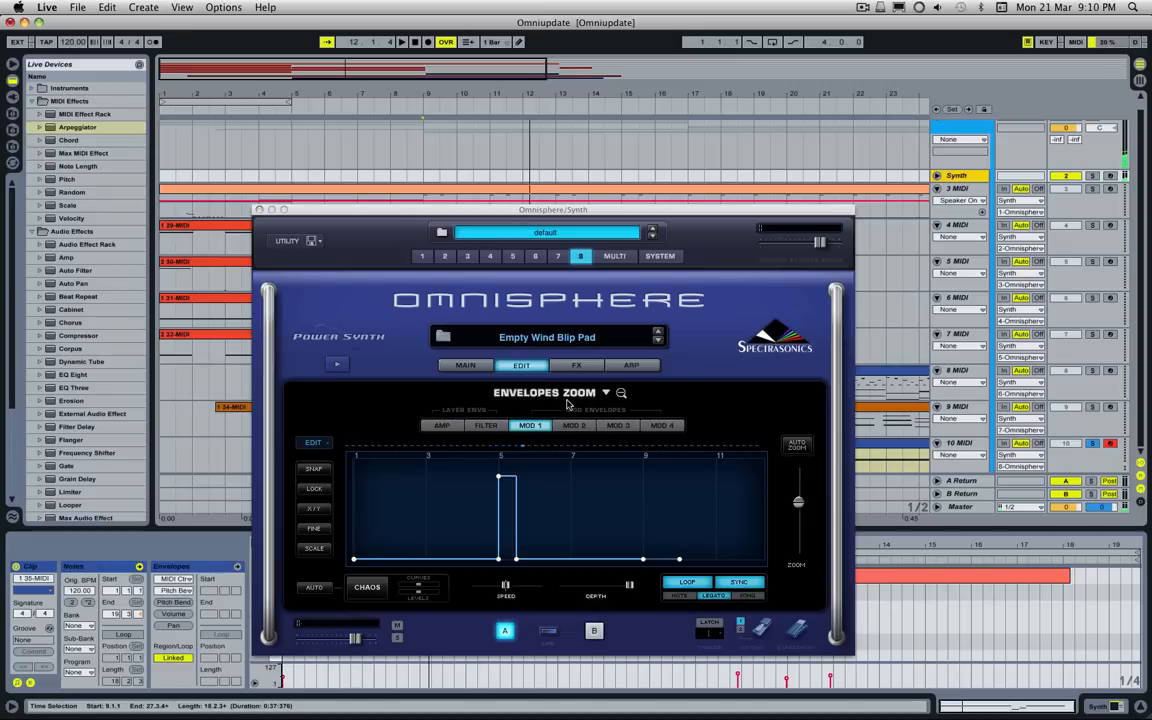
pyautogui.press('space')
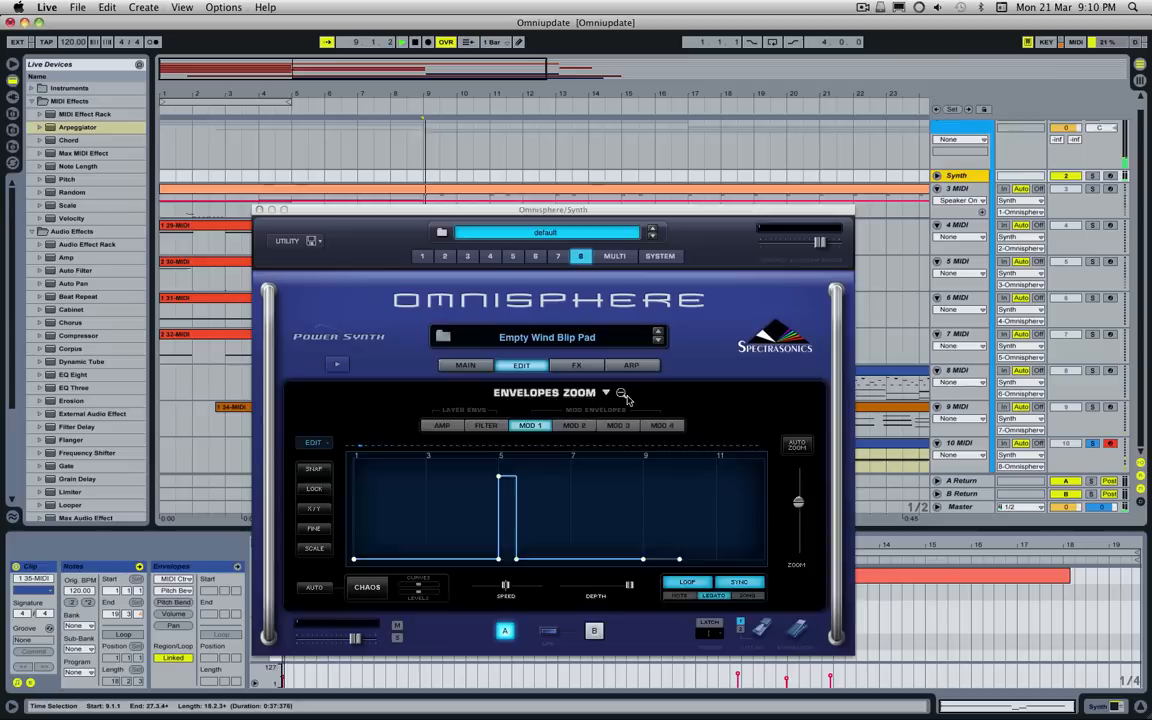
pyautogui.click(622, 393)
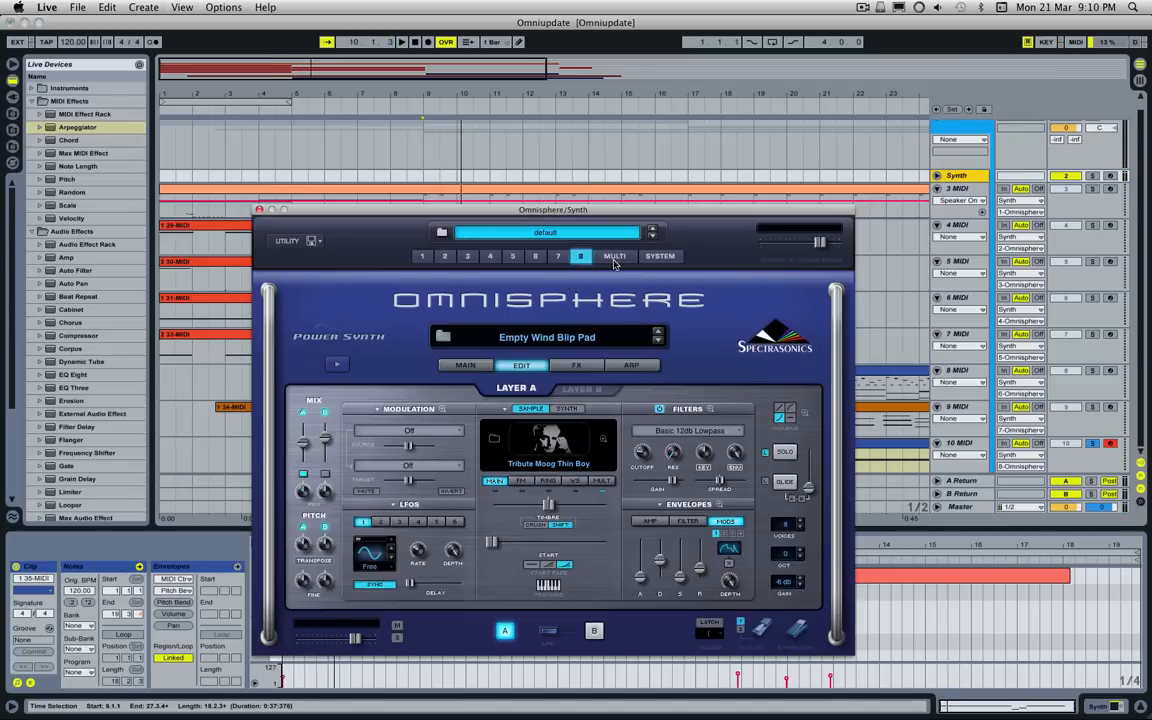
# Step: Examine Empty Wind Blip Pad's effects racks for layer A, layer B and the common section
pyautogui.click(586, 365)
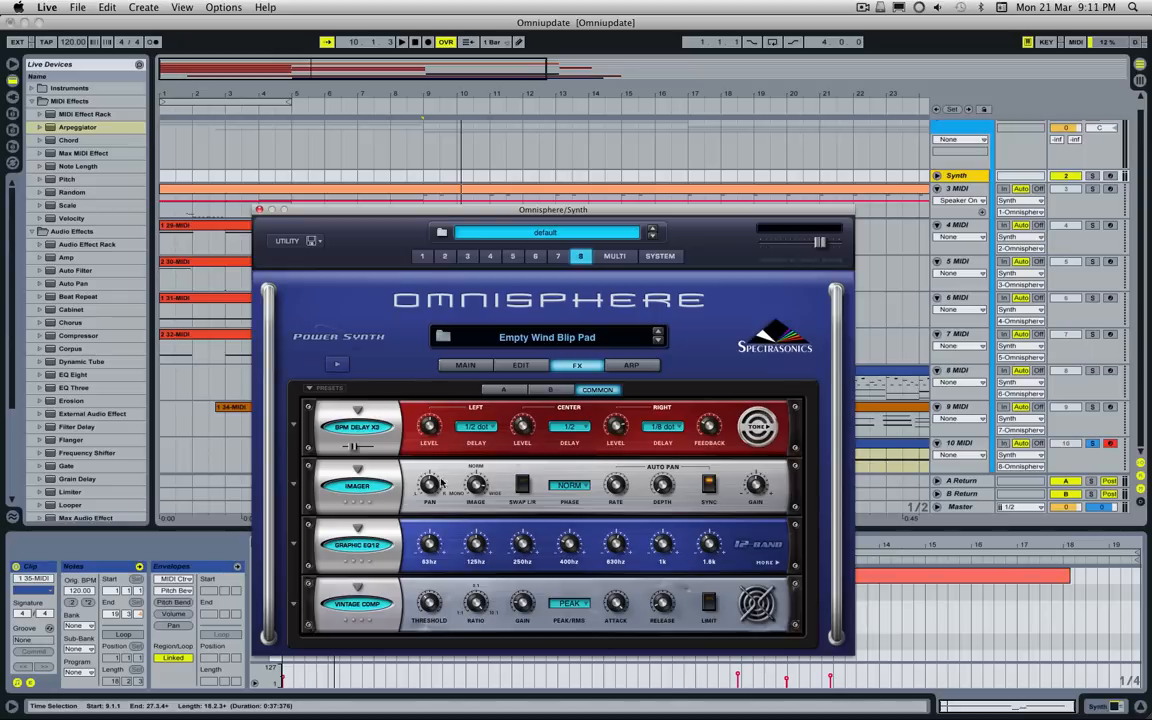
pyautogui.click(549, 388)
pyautogui.click(510, 390)
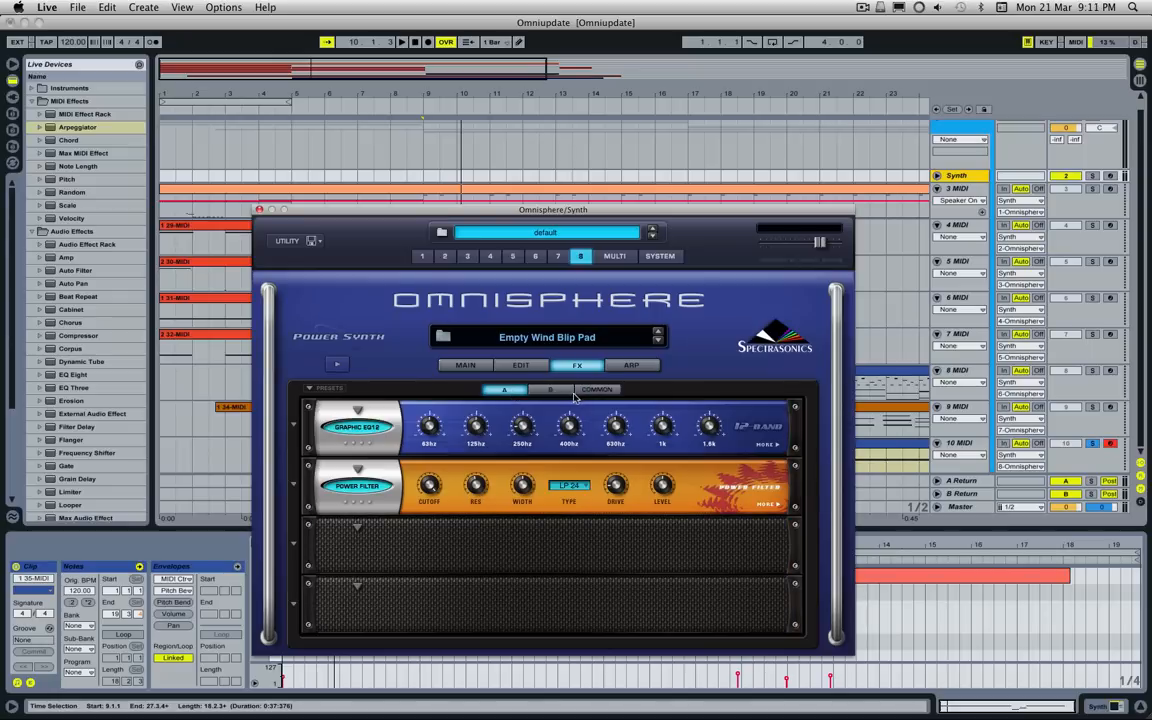
pyautogui.click(551, 390)
pyautogui.click(594, 391)
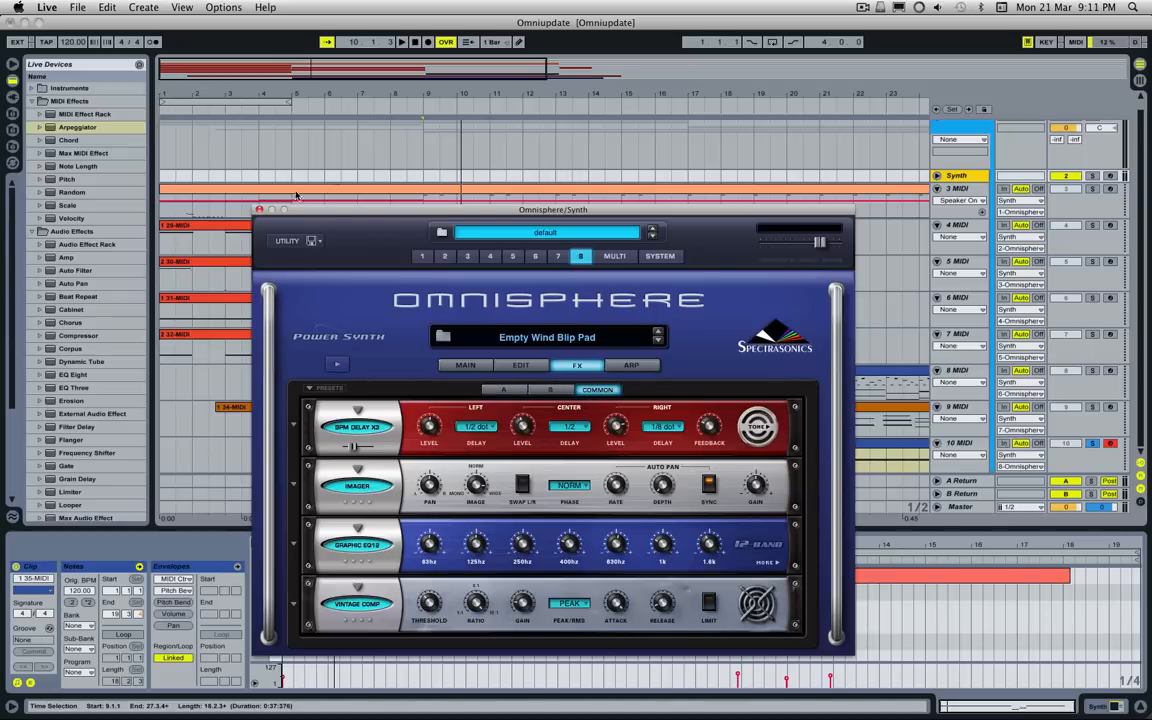
# Step: Close the Omnisphere window and zoom out the arrangement to show every clip
pyautogui.click(259, 210)
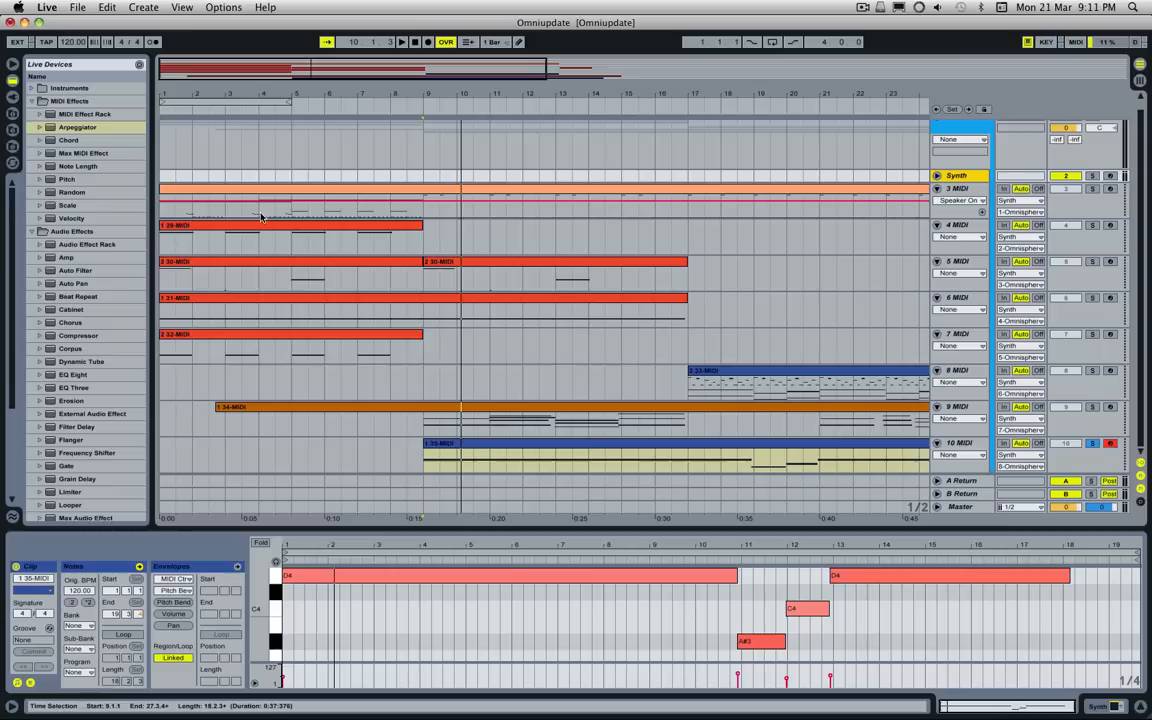
pyautogui.moveTo(407, 68)
pyautogui.mouseDown()
pyautogui.moveTo(408, 24)
pyautogui.moveTo(409, 44)
pyautogui.mouseUp()
pyautogui.moveTo(554, 72); pyautogui.dragTo(554, 78)
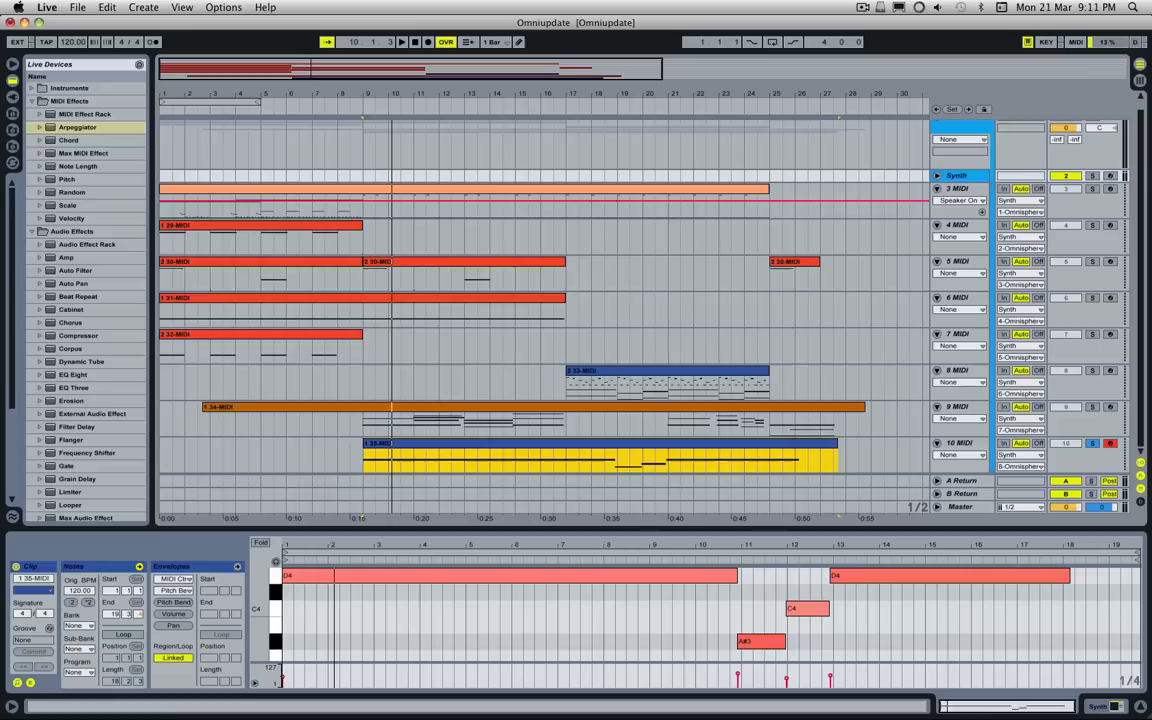
pyautogui.scroll(1, 464, 285)
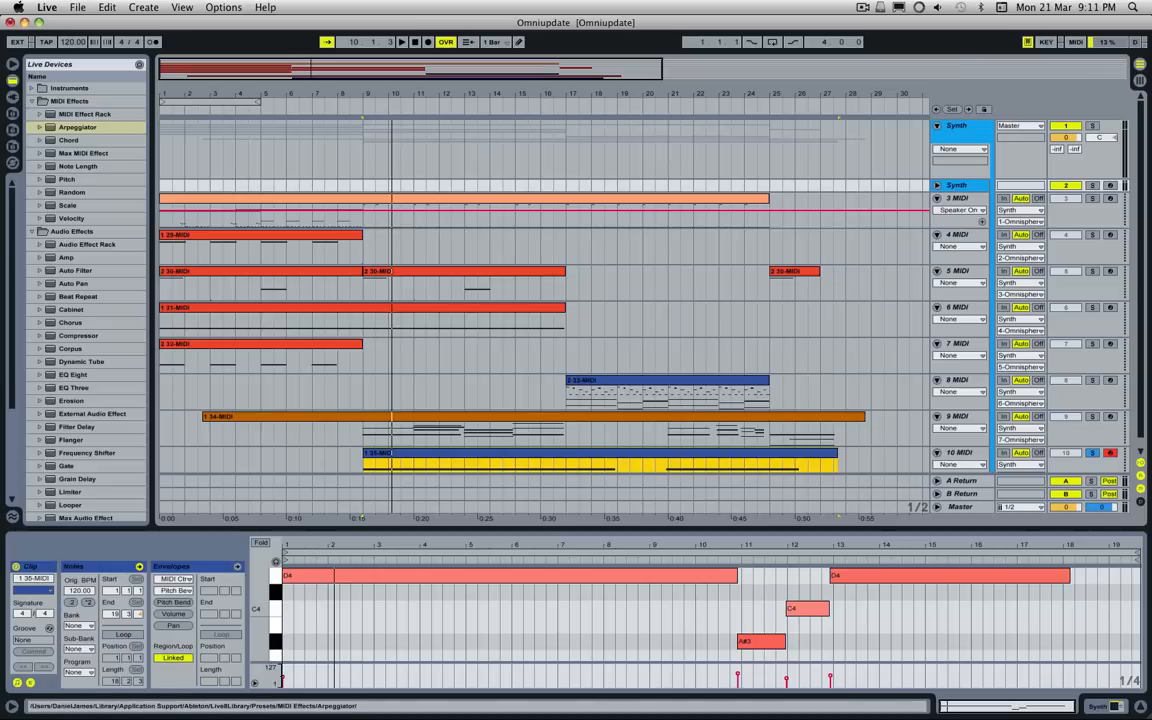
# Step: Reopen Omnisphere from the Synth track and bring up its patch browser
pyautogui.press('super+Tab')
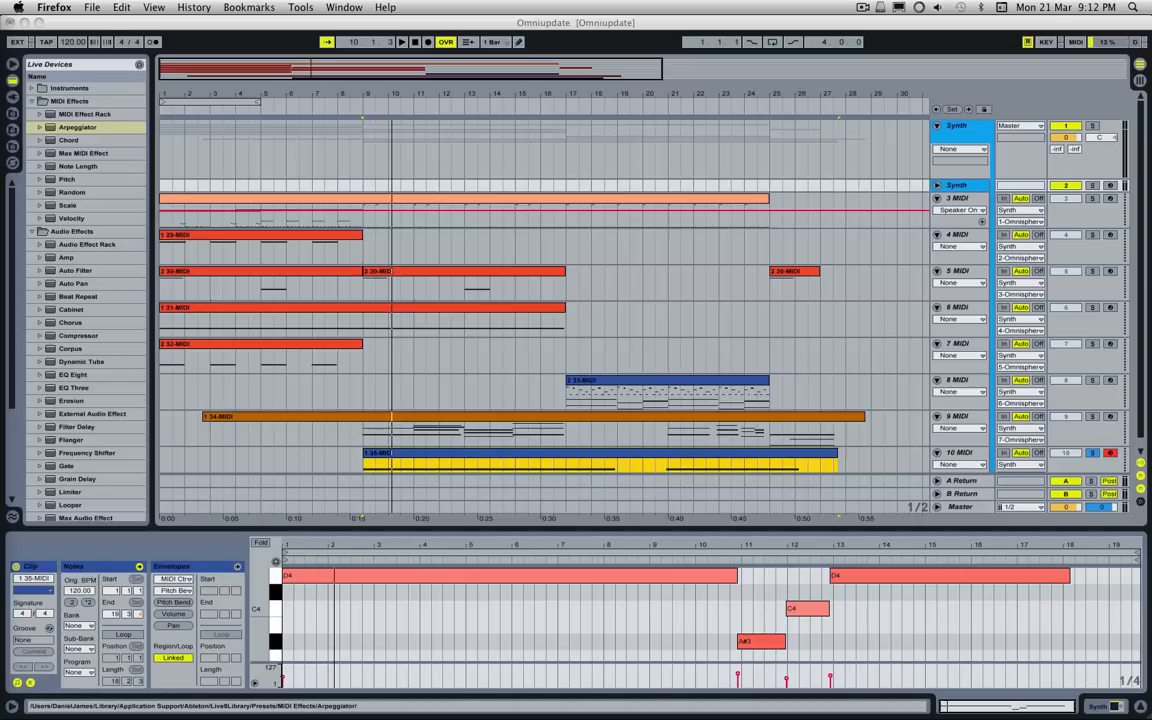
pyautogui.click(964, 187)
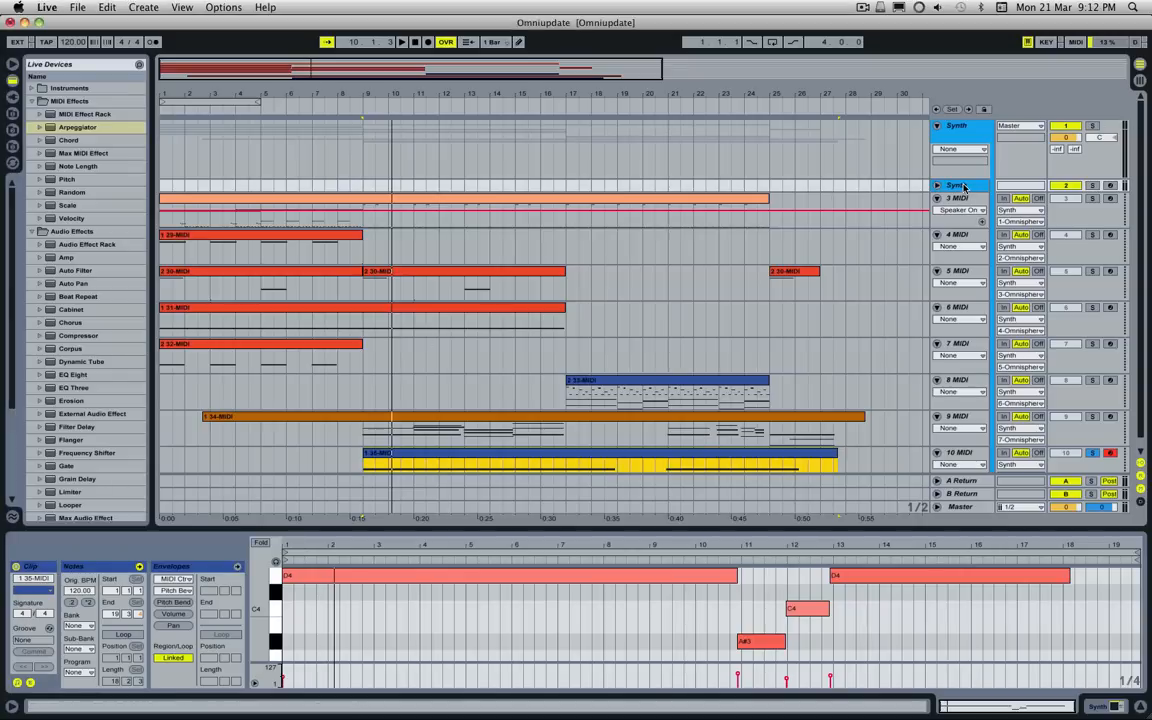
pyautogui.click(964, 187)
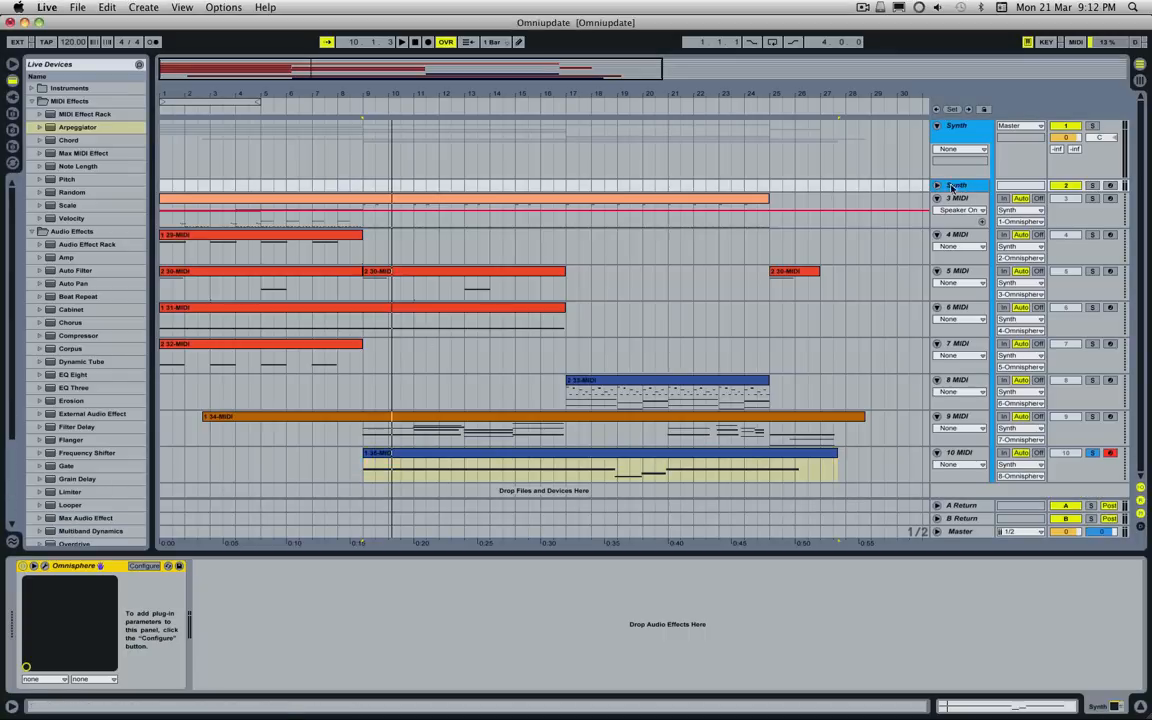
pyautogui.click(44, 567)
pyautogui.click(476, 305)
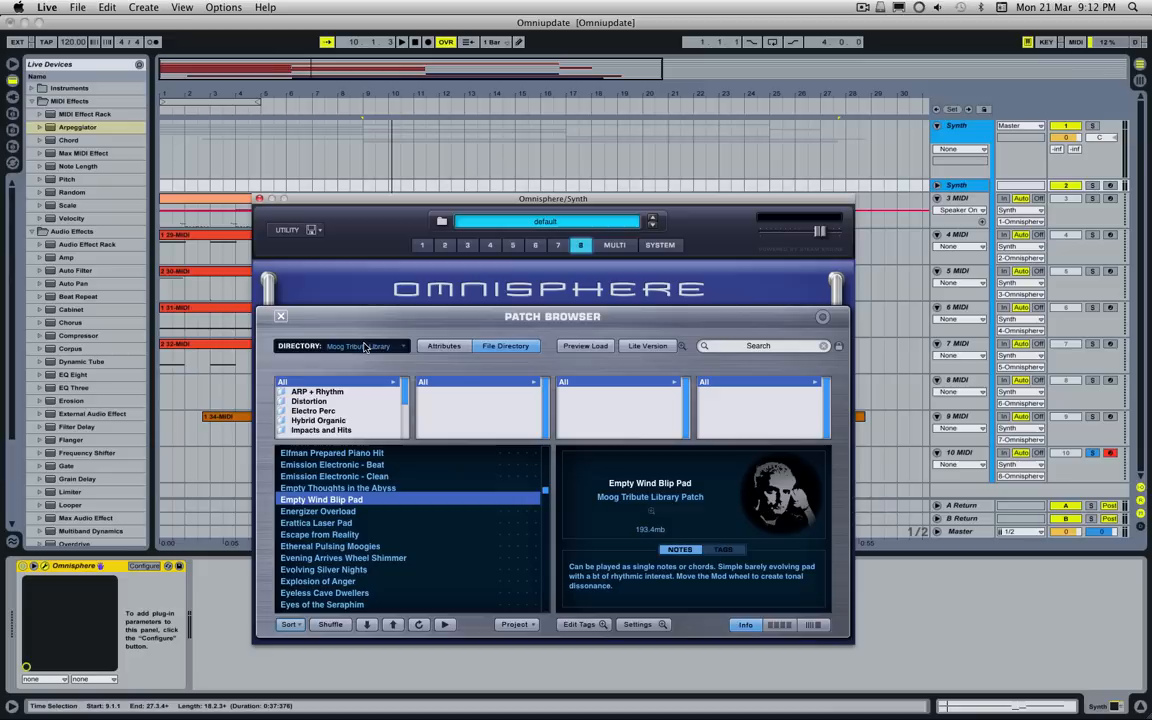
# Step: Search the Moog Tribute Library for the sound designer's full name and look through the matching patches
pyautogui.click(759, 346)
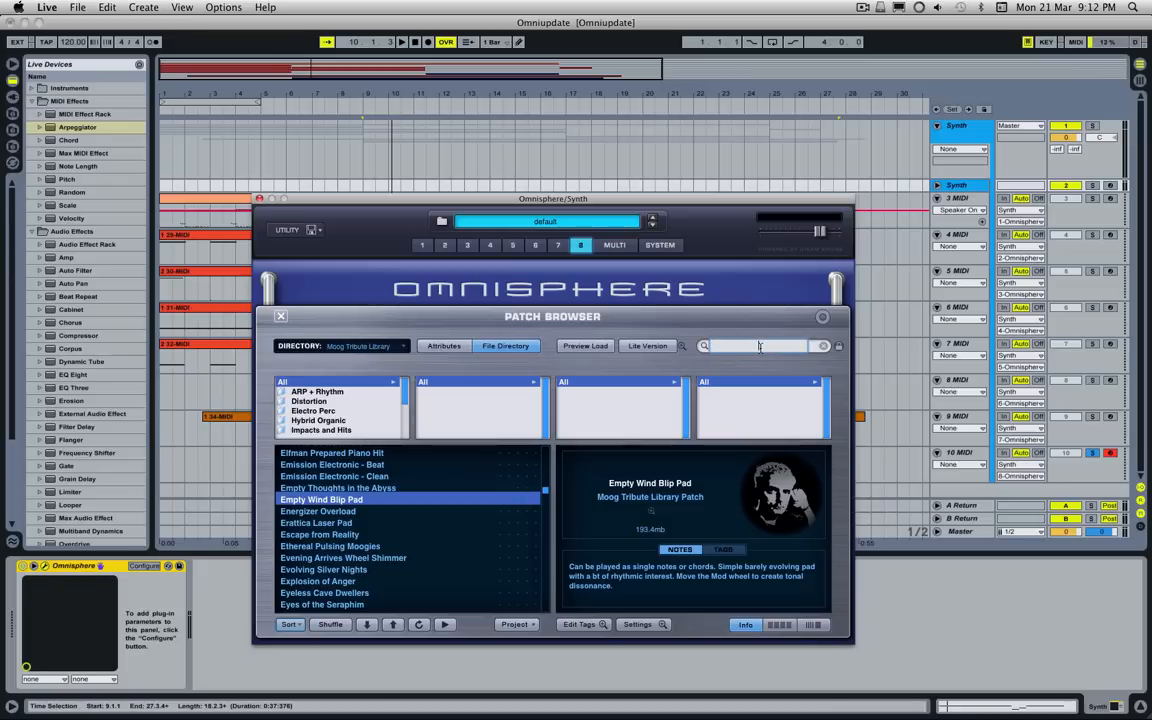
pyautogui.write('daniel James')
pyautogui.press('Return')
pyautogui.scroll(5, 509, 514)
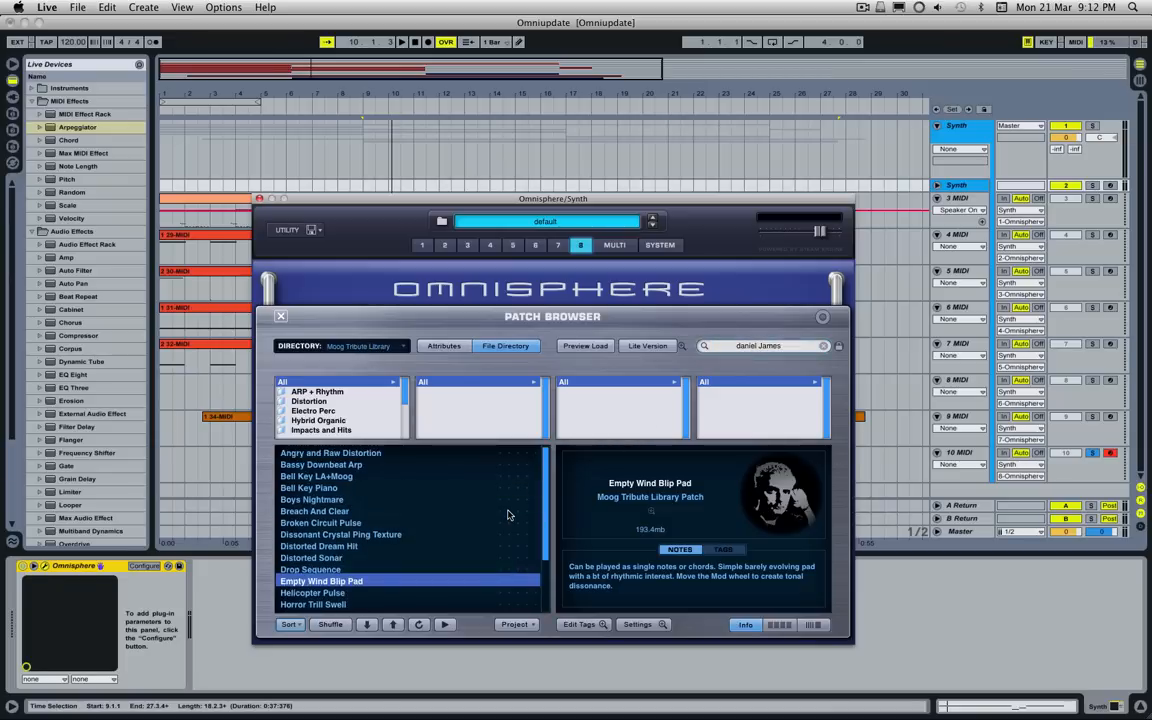
pyautogui.scroll(-5, 507, 516)
pyautogui.scroll(3, 370, 560)
pyautogui.scroll(-3, 345, 500)
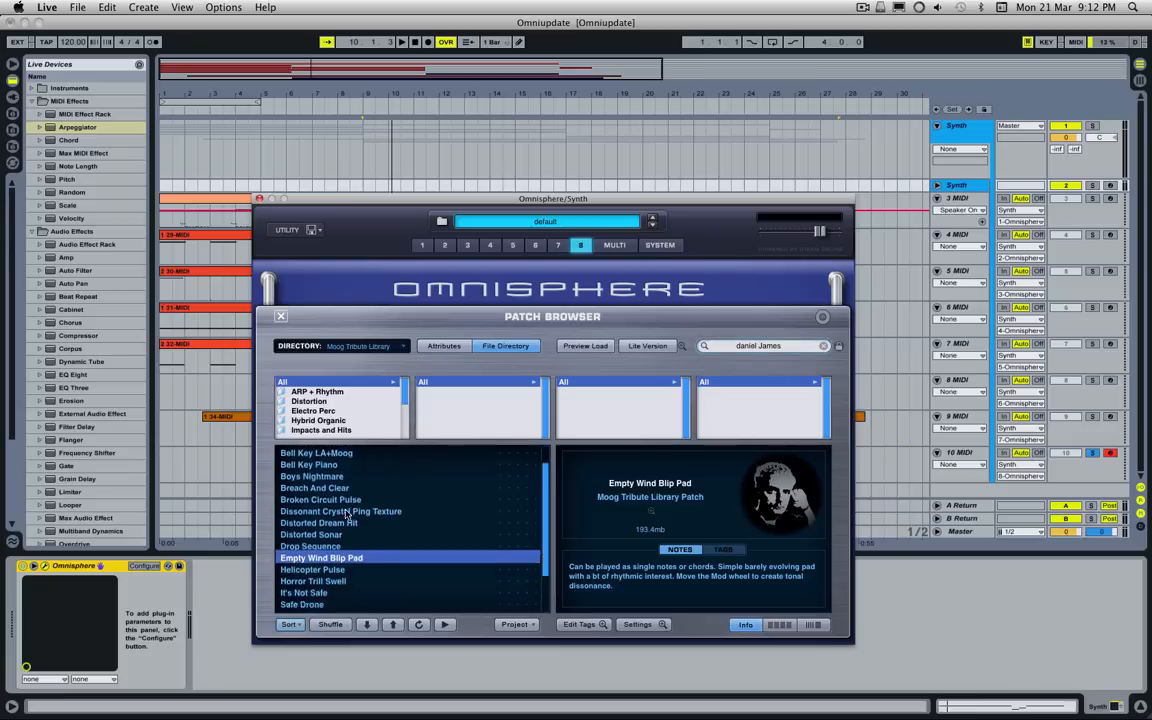
pyautogui.scroll(3, 360, 518)
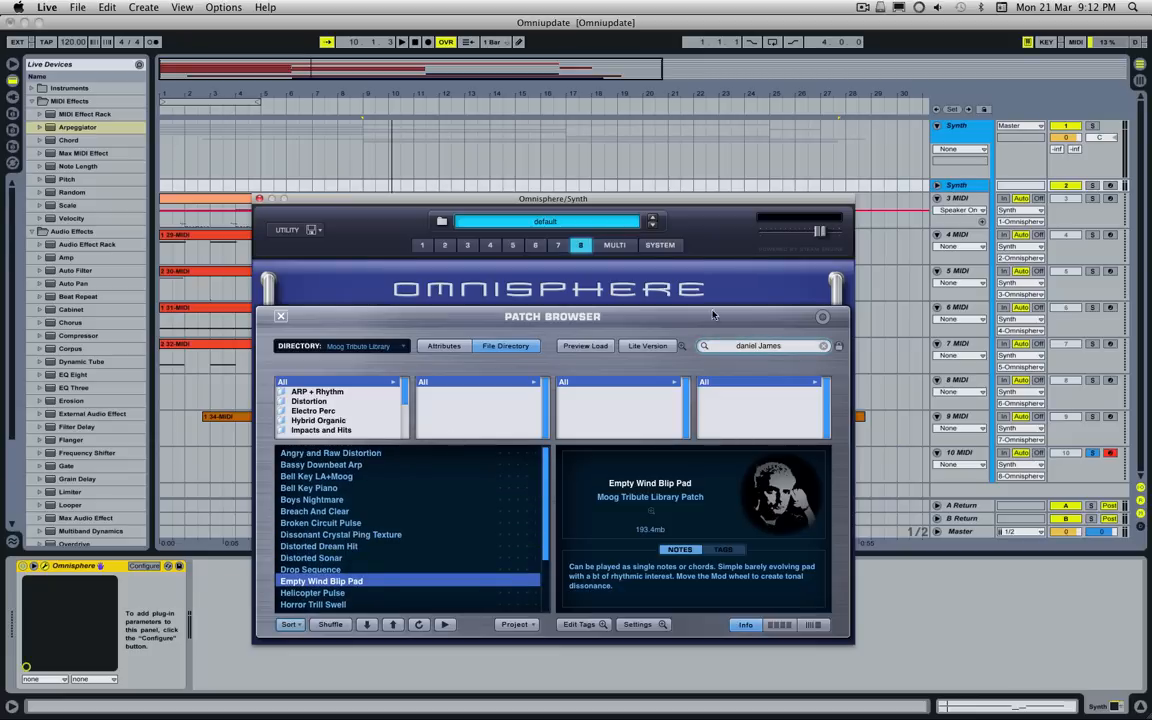
# Step: Search the Moog Tribute Library for "Hans Zimmer"
pyautogui.click(771, 346)
pyautogui.write('Hans Z')
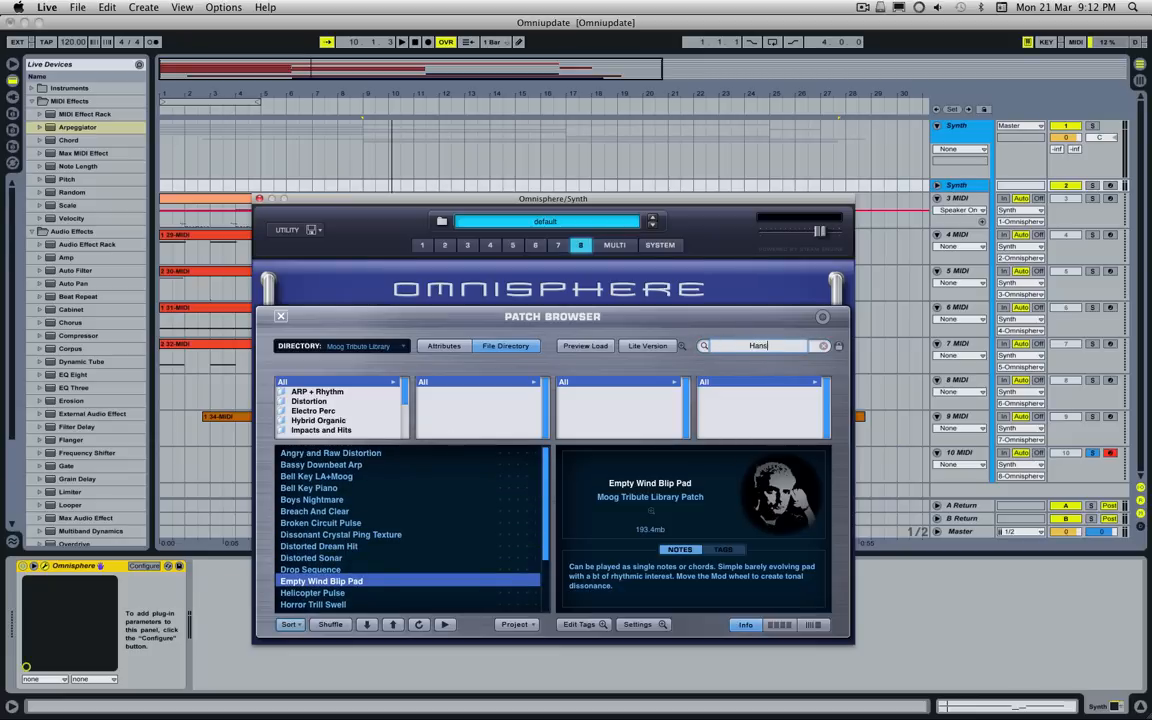
pyautogui.write('immer')
pyautogui.press('Return')
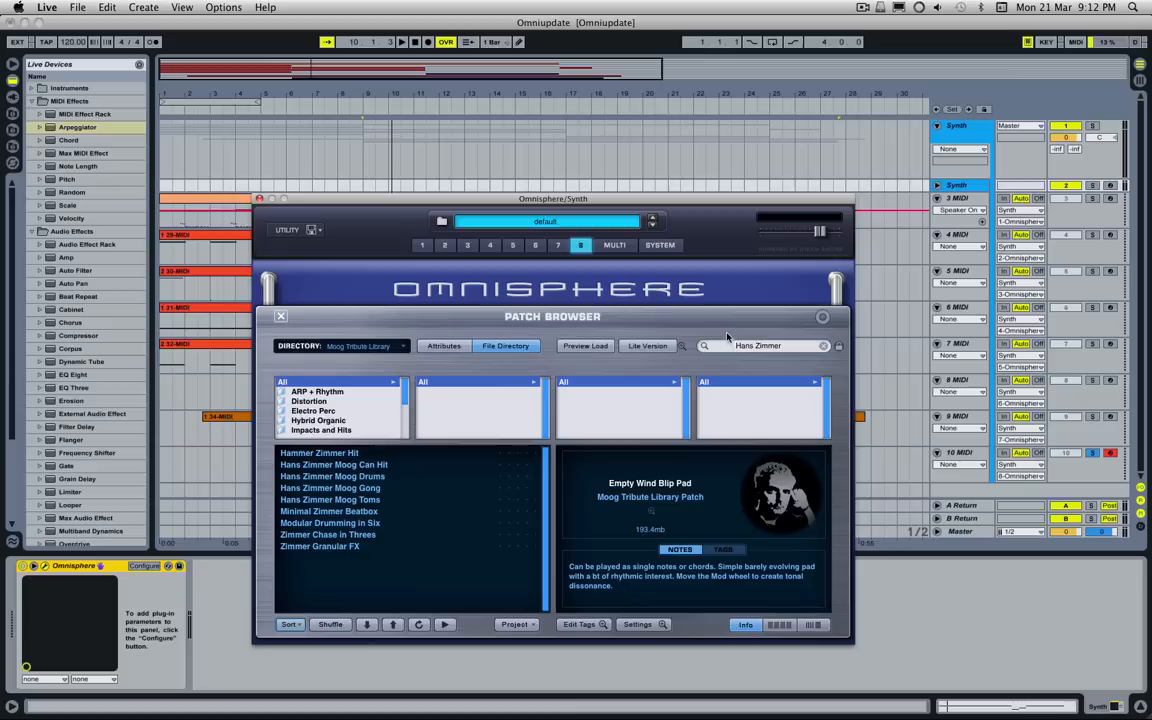
# Step: Search the Moog Tribute Library for "Elfman" and clear the search
pyautogui.tripleClick(772, 346)
pyautogui.write('Elfman')
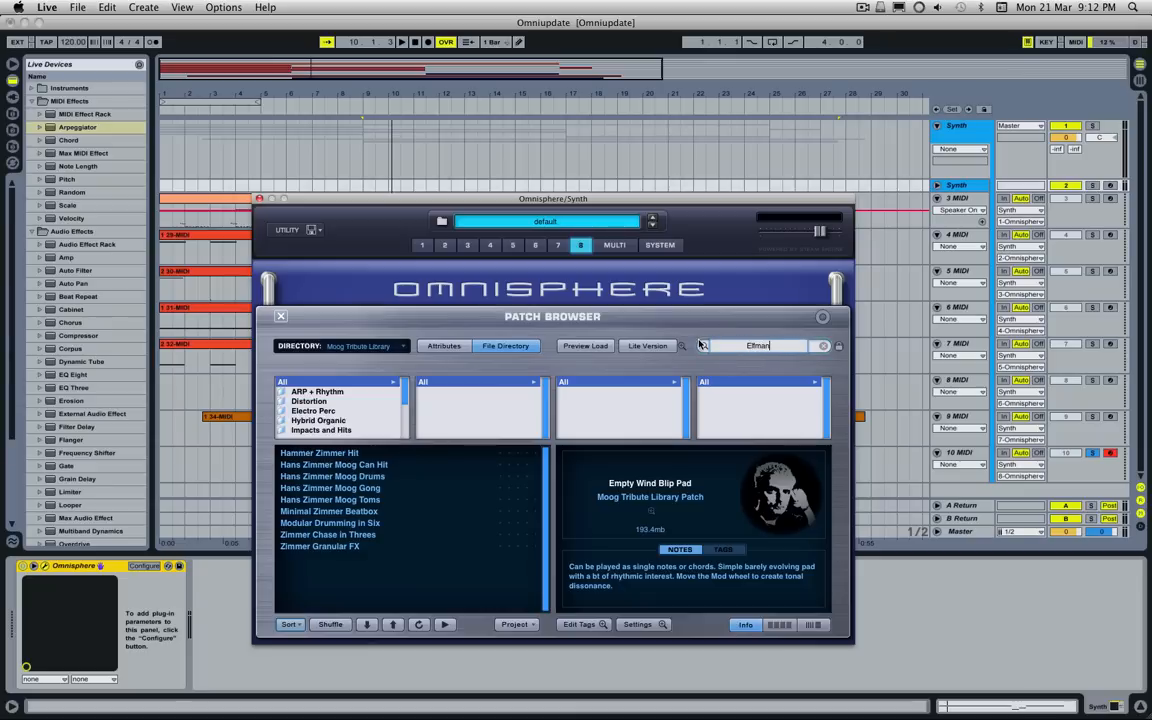
pyautogui.press('Return')
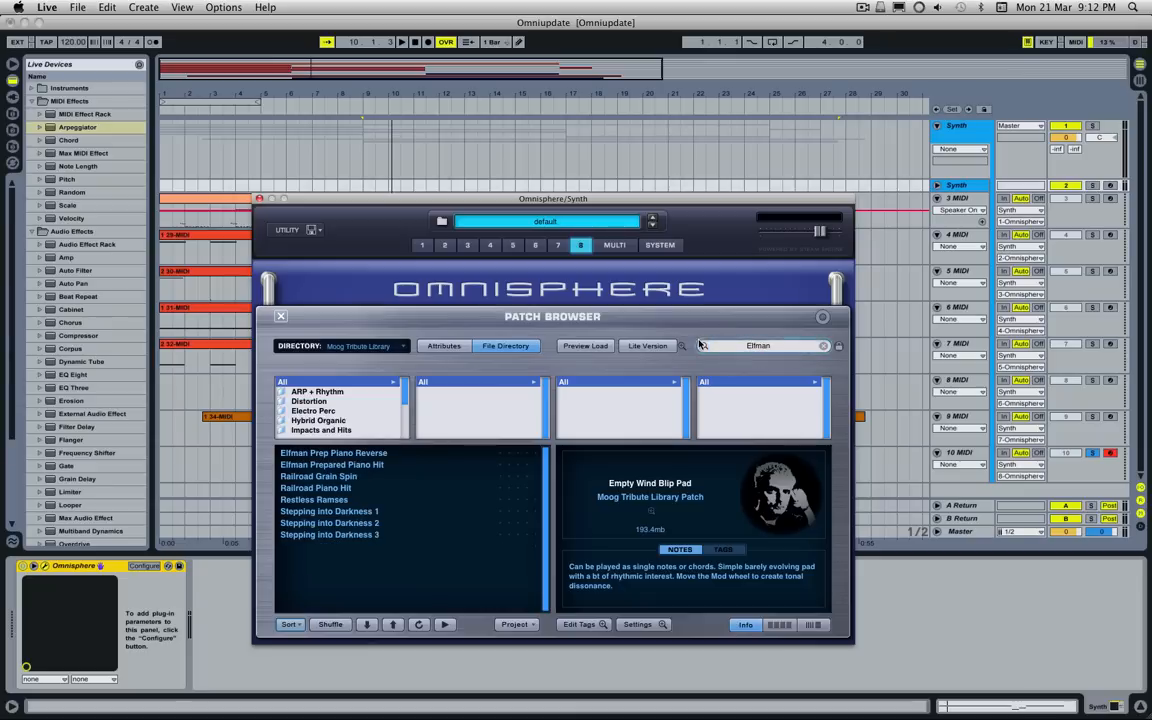
pyautogui.click(825, 346)
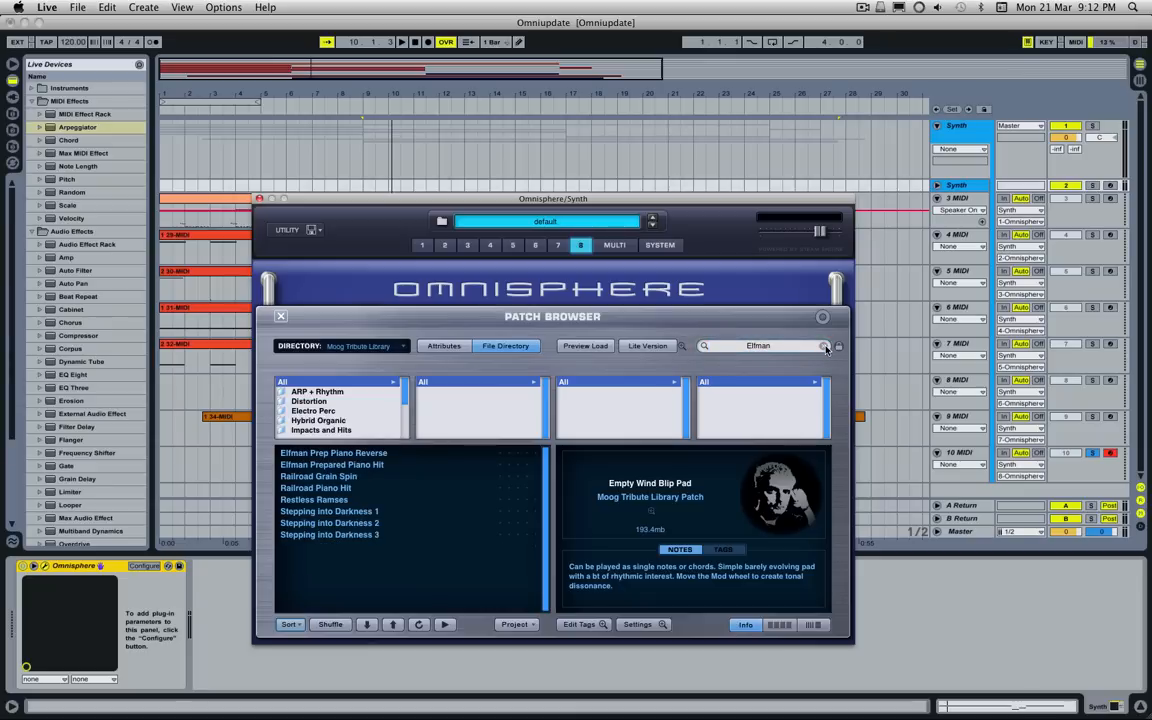
# Step: Close the Omnisphere window and unsolo the 10 MIDI track
pyautogui.click(260, 199)
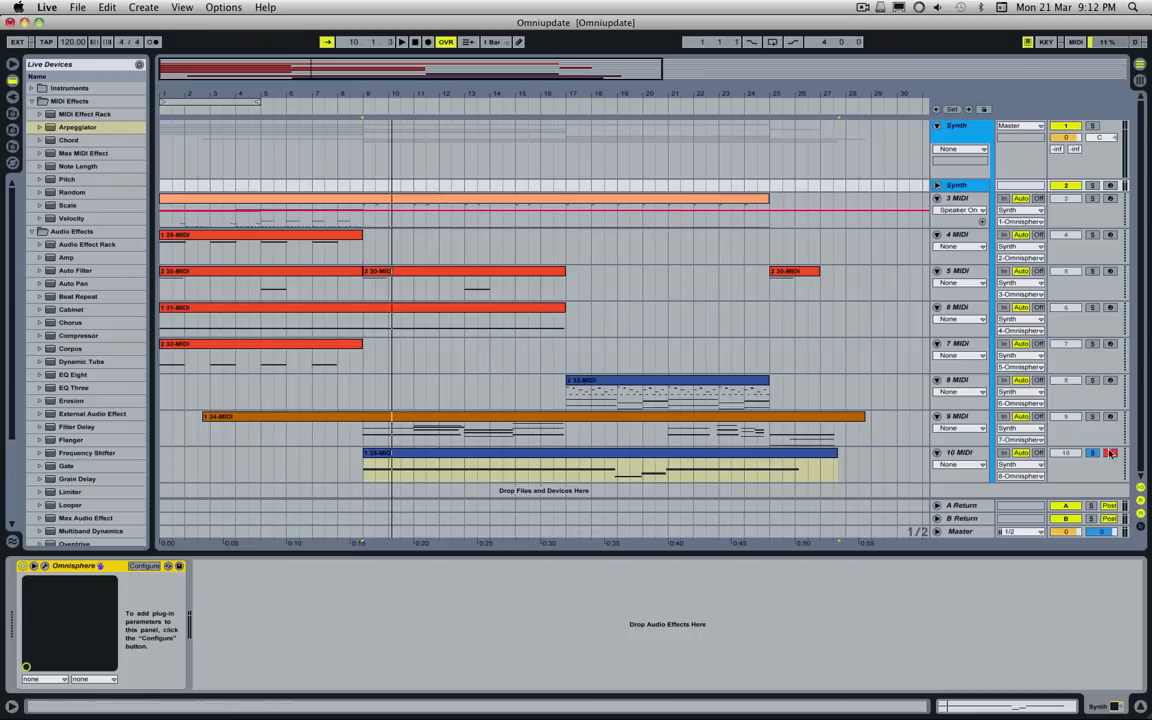
pyautogui.click(754, 351)
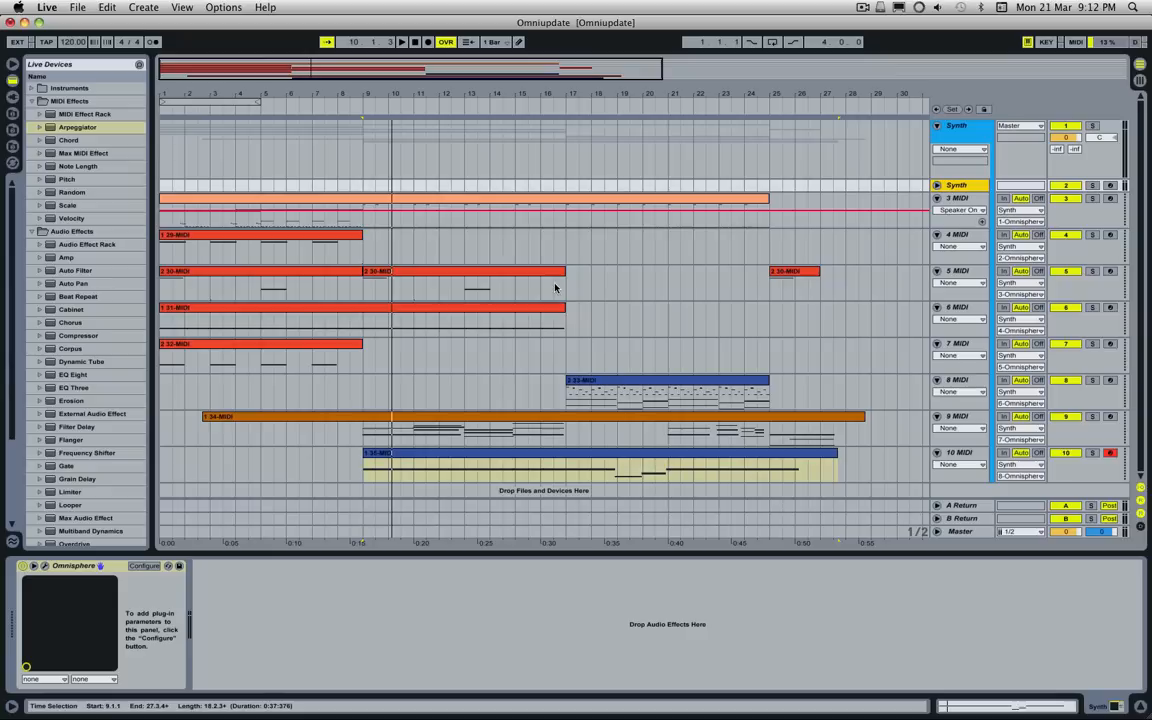
pyautogui.moveTo(531, 69); pyautogui.dragTo(430, 64)
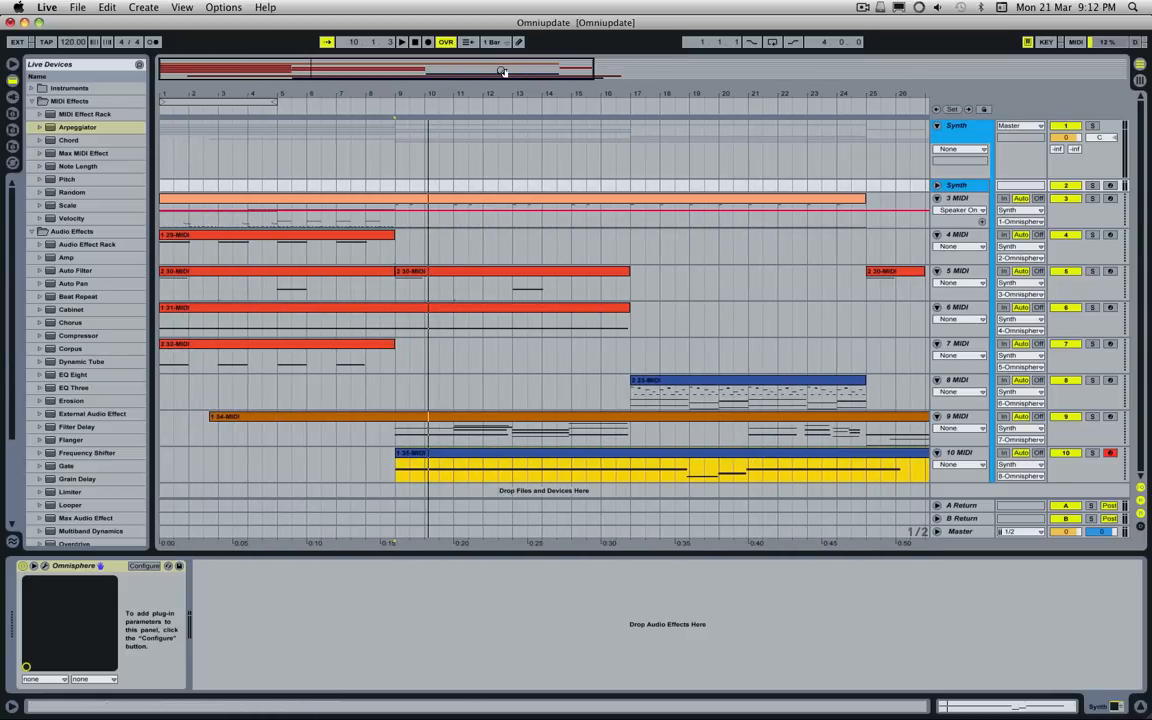